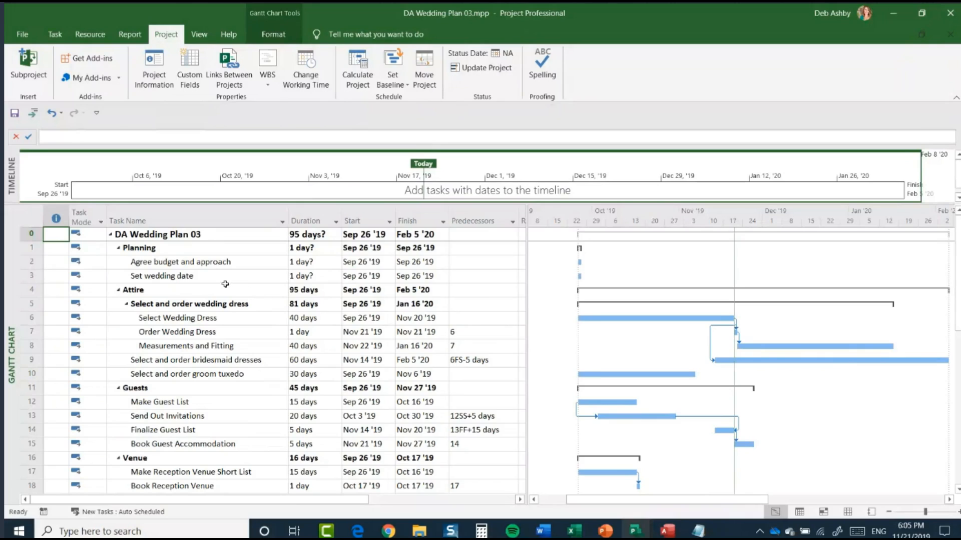
# Examine the Planning, Attire and Guests summary tasks, their subtasks, the project summary task and the corresponding Gantt bars
pyautogui.click(23, 252)
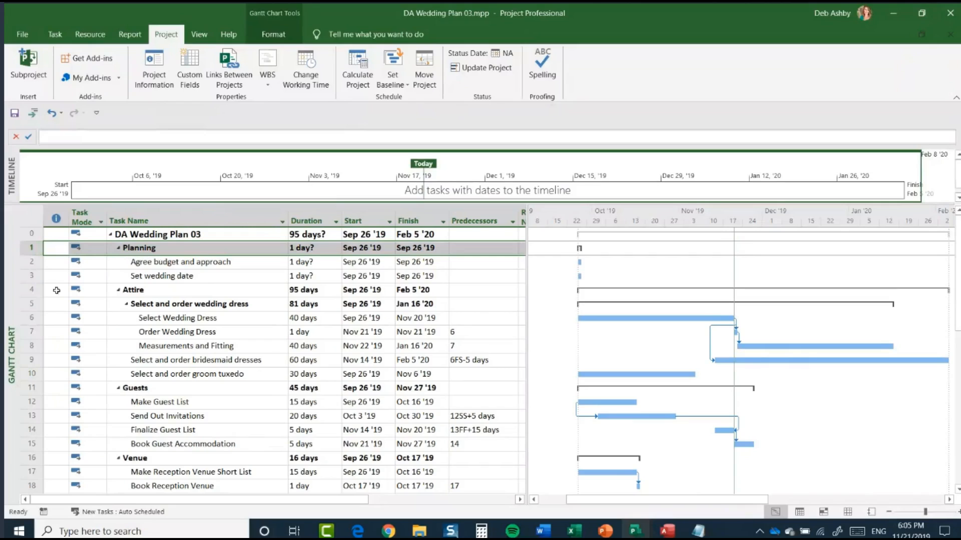
pyautogui.click(31, 290)
pyautogui.click(31, 388)
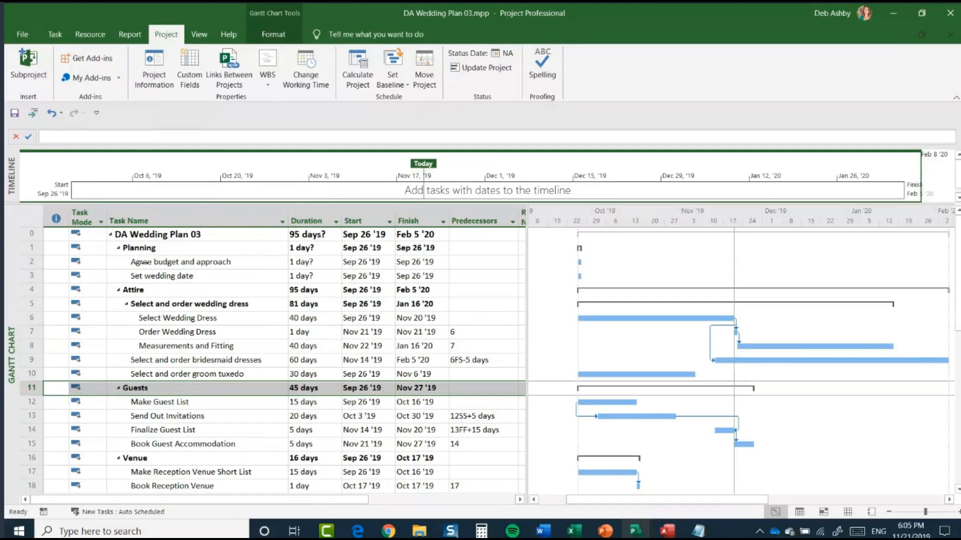
pyautogui.click(156, 264)
pyautogui.click(145, 277)
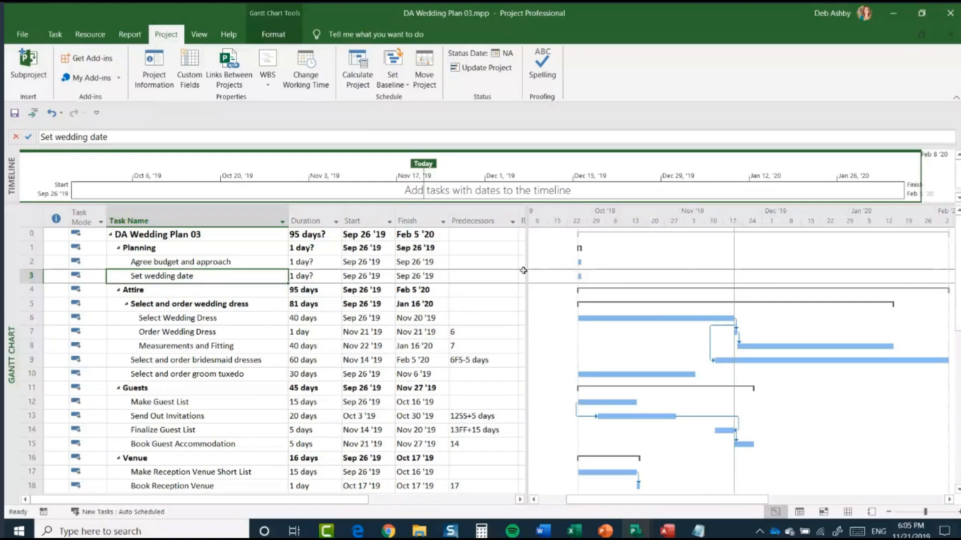
pyautogui.moveTo(530, 273); pyautogui.dragTo(522, 273)
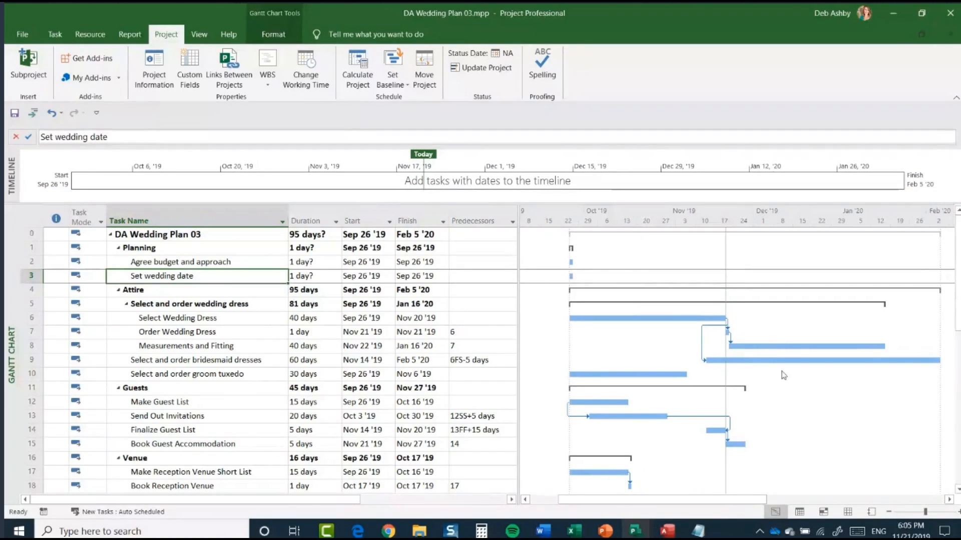
pyautogui.moveTo(958, 234)
pyautogui.mouseDown()
pyautogui.moveTo(959, 284)
pyautogui.moveTo(959, 233)
pyautogui.mouseUp()
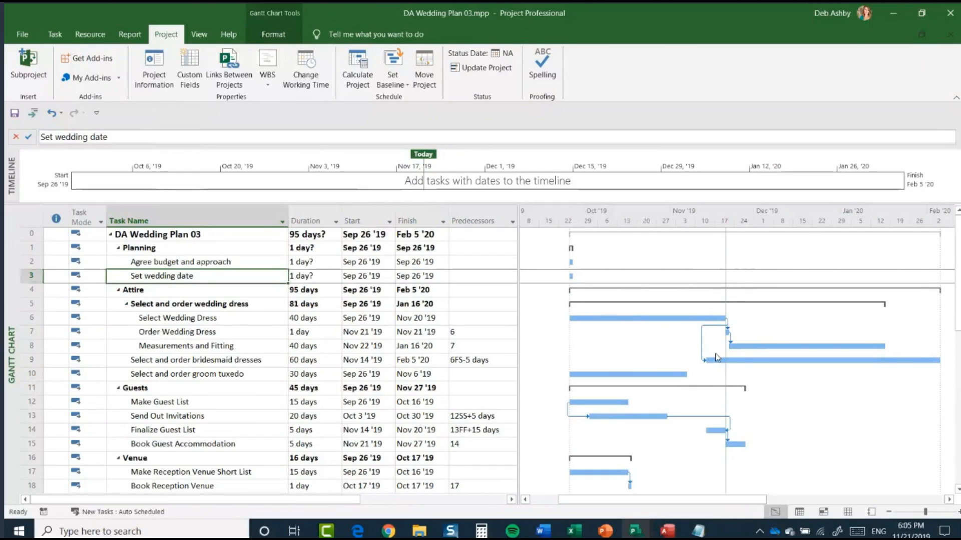
pyautogui.click(30, 235)
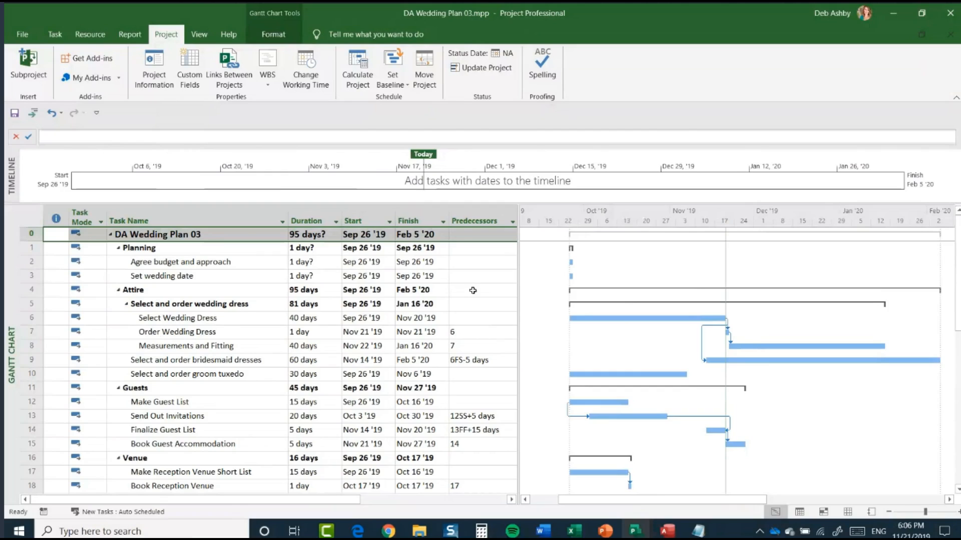
pyautogui.moveTo(518, 258); pyautogui.dragTo(531, 258)
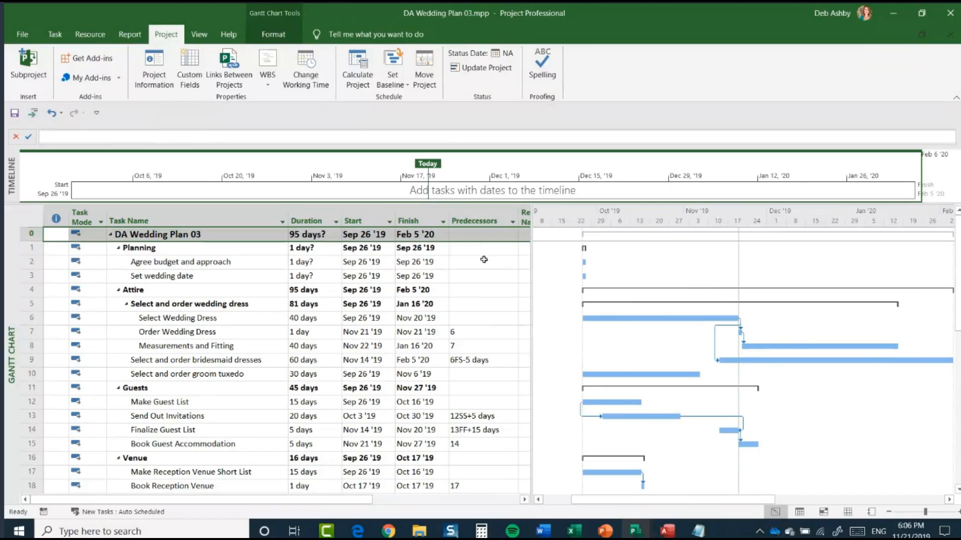
# Examine the task predecessors throughout the plan, including those of Measurements and Fitting and Send Out Invitations
pyautogui.click(488, 212)
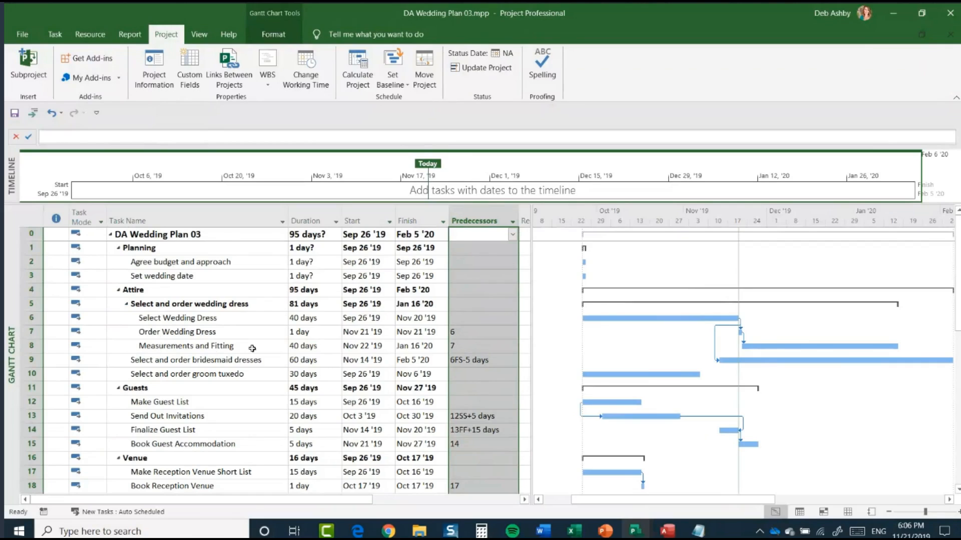
pyautogui.click(165, 349)
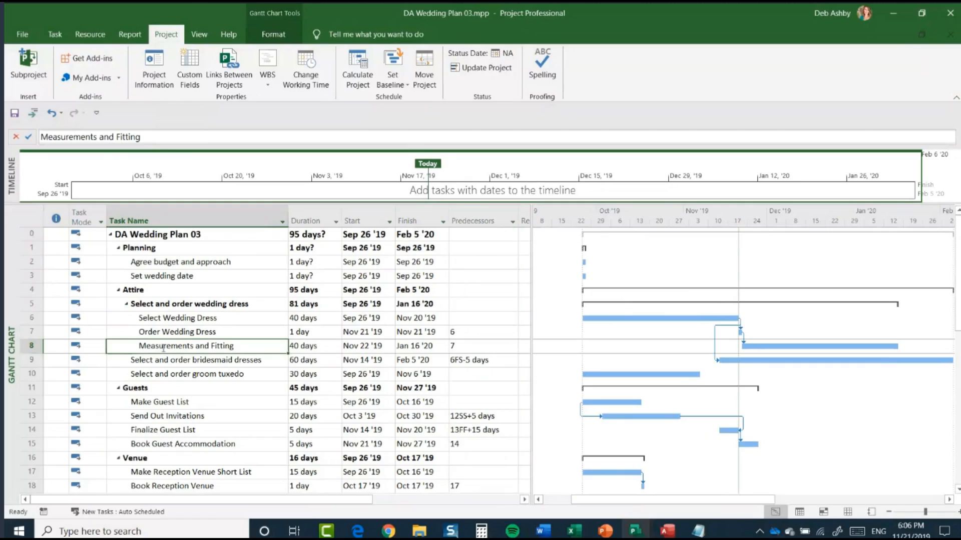
pyautogui.click(31, 346)
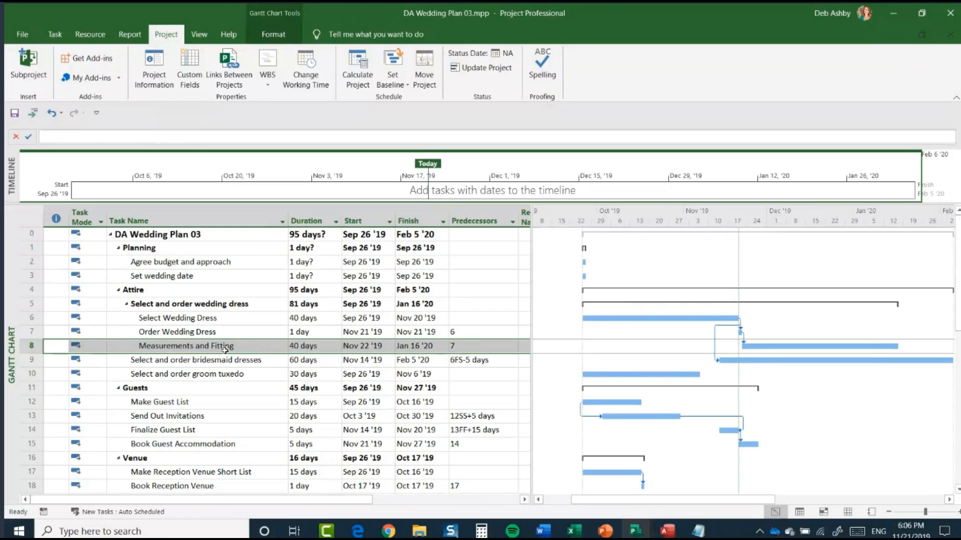
pyautogui.scroll(-1, 479, 355)
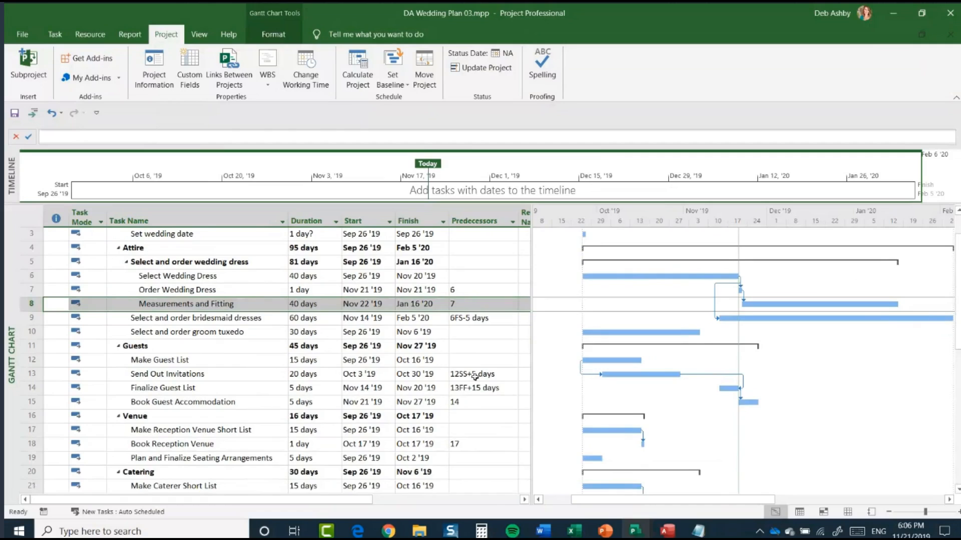
pyautogui.scroll(-1, 474, 376)
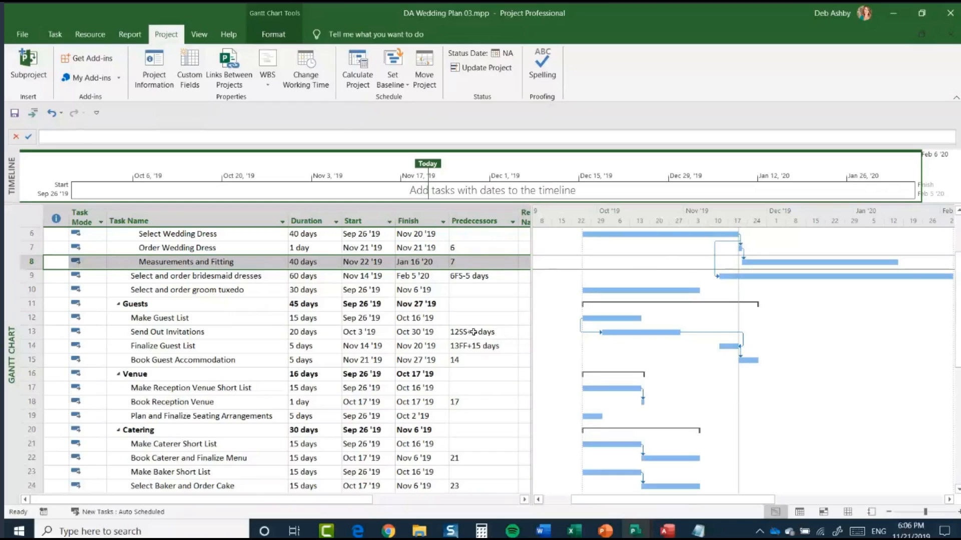
pyautogui.click(33, 333)
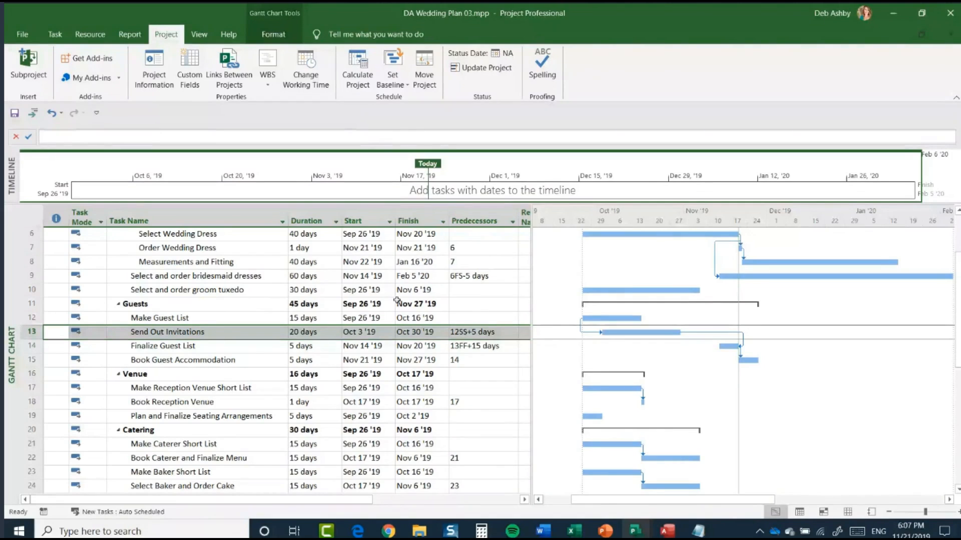
pyautogui.scroll(2, 479, 289)
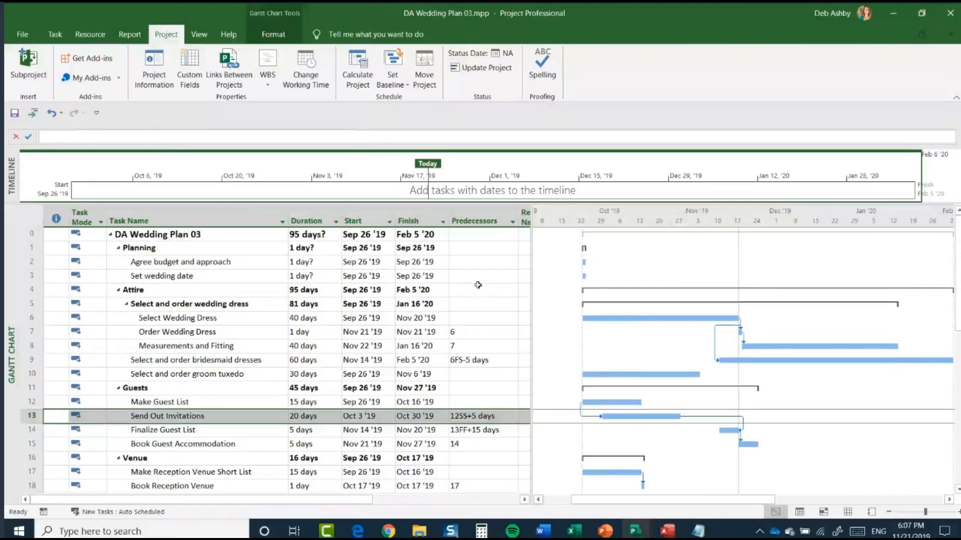
pyautogui.scroll(-6, 478, 285)
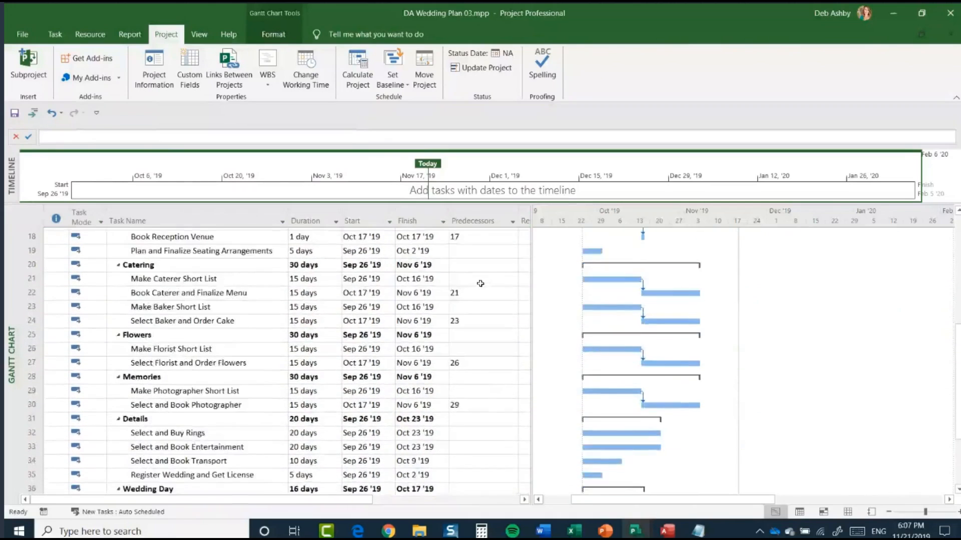
pyautogui.scroll(-4, 481, 283)
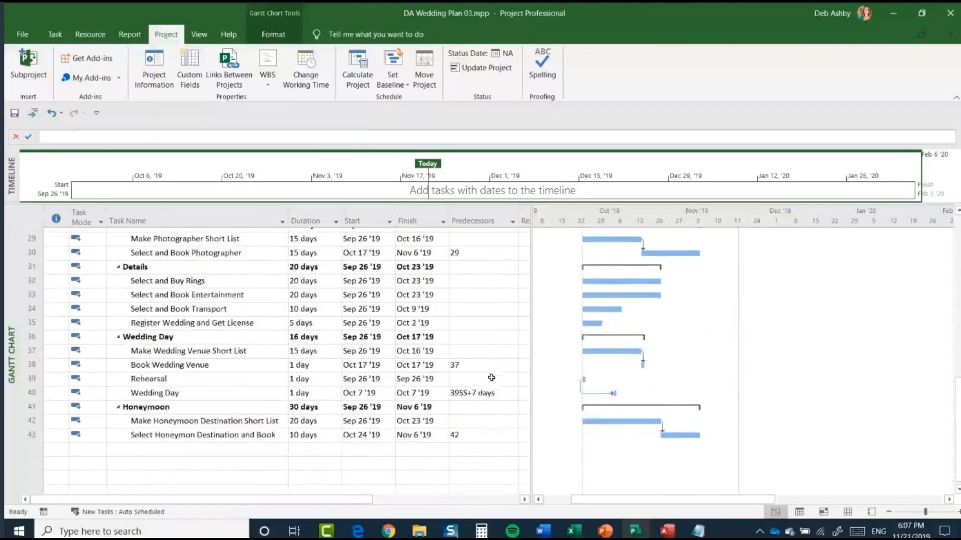
pyautogui.scroll(5, 491, 378)
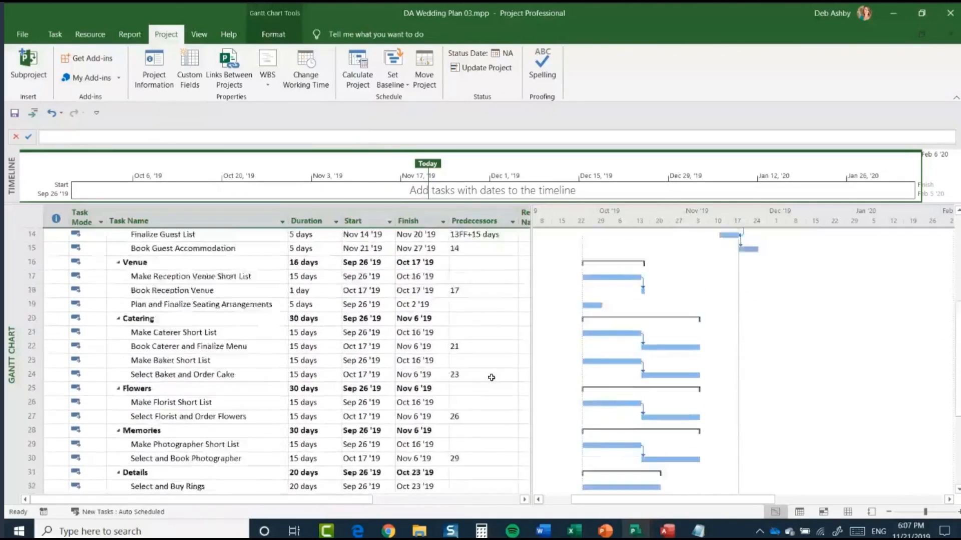
pyautogui.scroll(5, 491, 377)
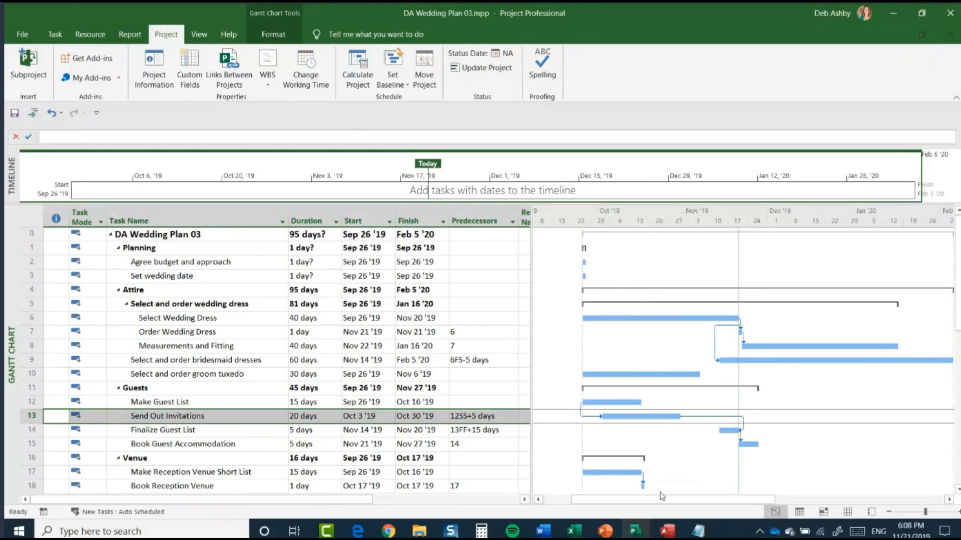
# Examine when the Gantt bars begin and how the Wedding Day task is scheduled and linked
pyautogui.moveTo(660, 499)
pyautogui.mouseDown()
pyautogui.moveTo(751, 518)
pyautogui.moveTo(638, 508)
pyautogui.moveTo(815, 508)
pyautogui.moveTo(653, 495)
pyautogui.moveTo(664, 492)
pyautogui.mouseUp()
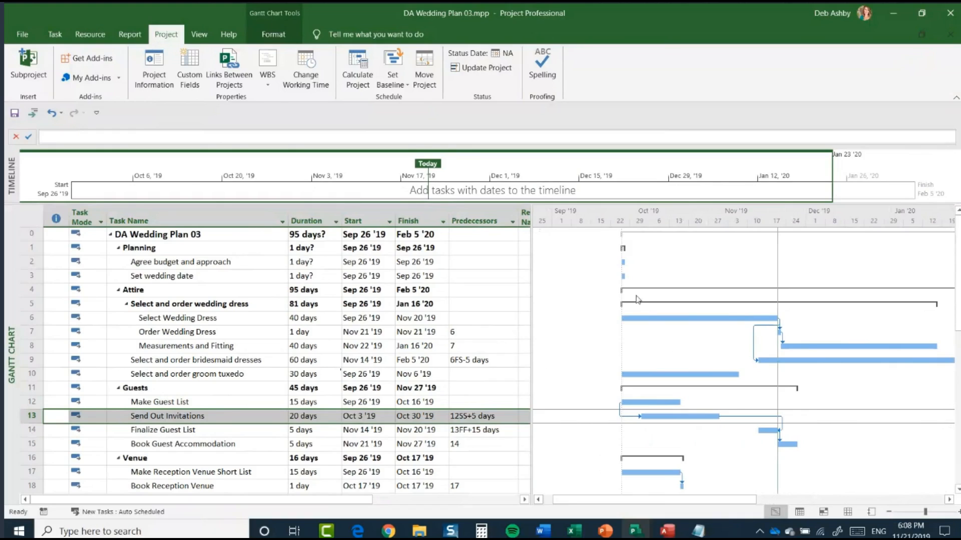
pyautogui.moveTo(759, 321)
pyautogui.scroll(-5, 271, 341)
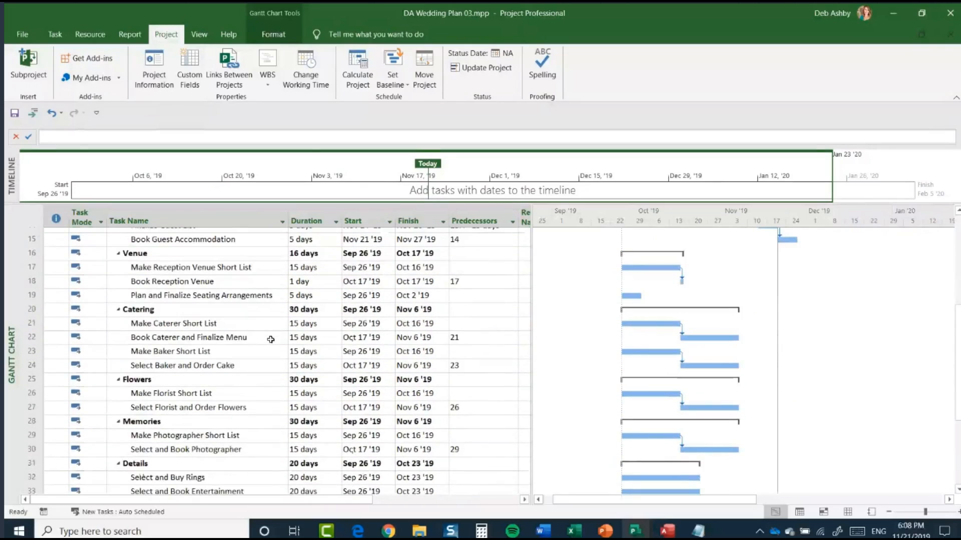
pyautogui.scroll(-7, 270, 339)
pyautogui.scroll(1, 270, 339)
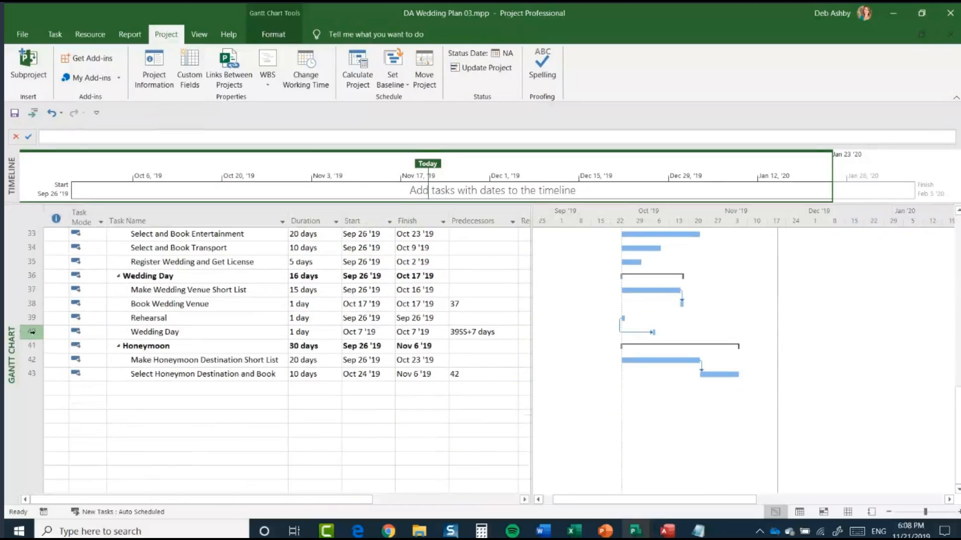
pyautogui.click(271, 335)
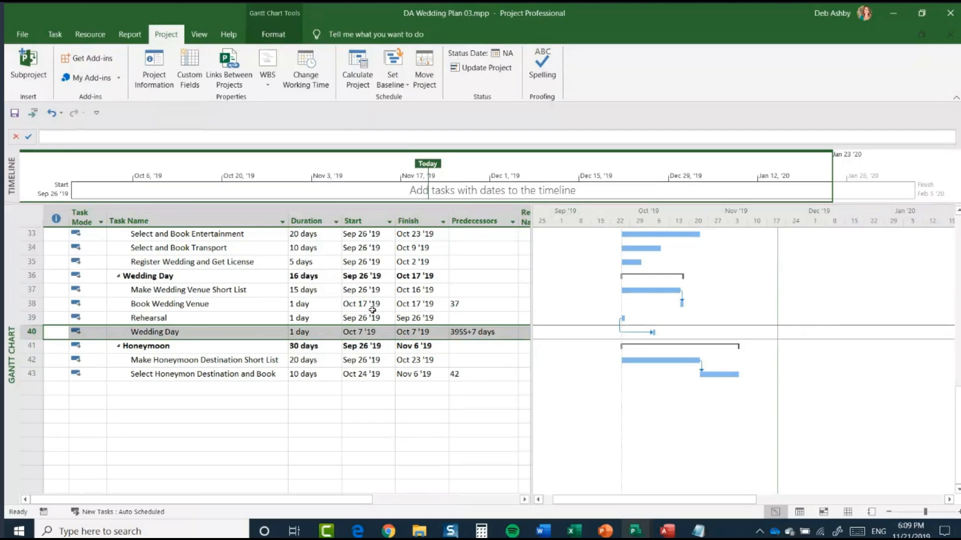
pyautogui.scroll(5, 273, 313)
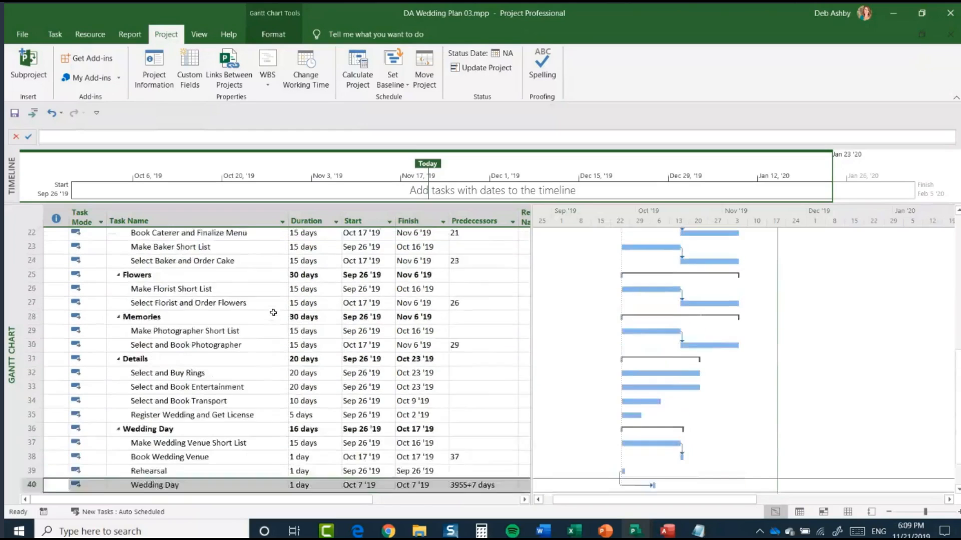
pyautogui.scroll(4, 273, 313)
pyautogui.scroll(2, 270, 314)
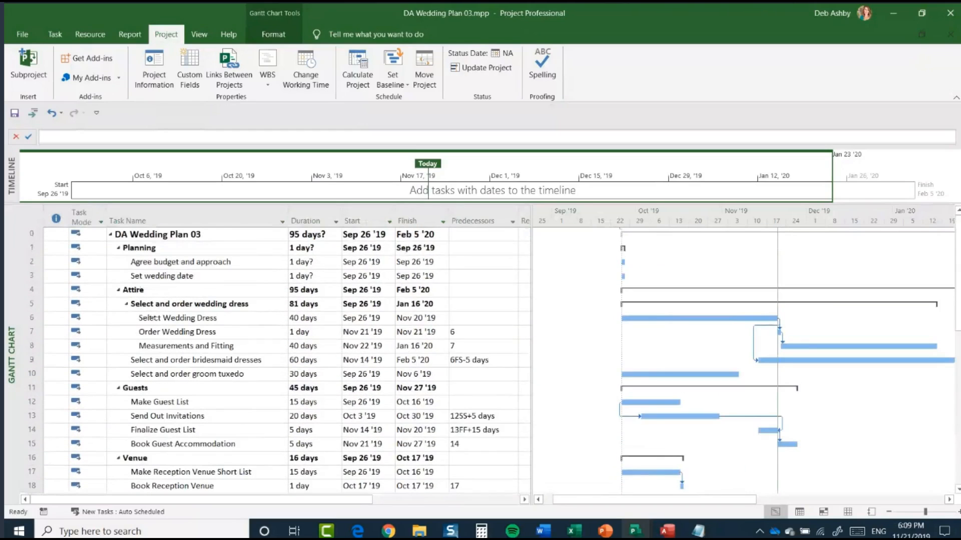
# Link Set wedding date to Book Reception Venue and Book Wedding Venue by setting its predecessors to 18,38
pyautogui.click(32, 278)
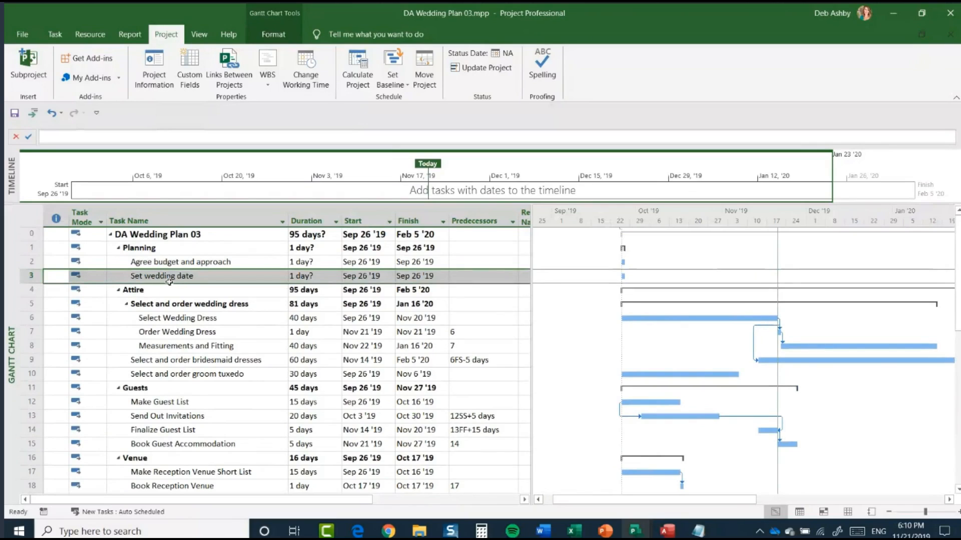
pyautogui.scroll(-2, 169, 282)
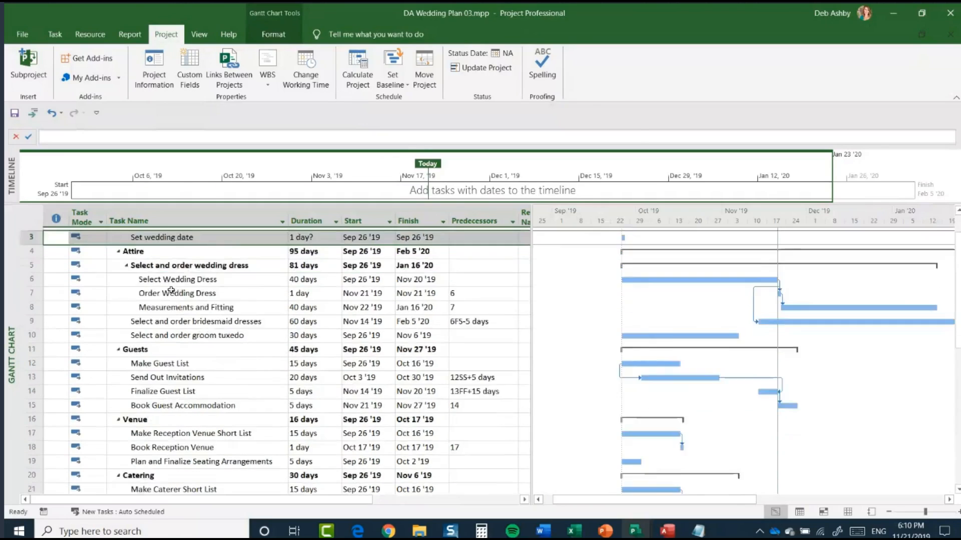
pyautogui.click(30, 402)
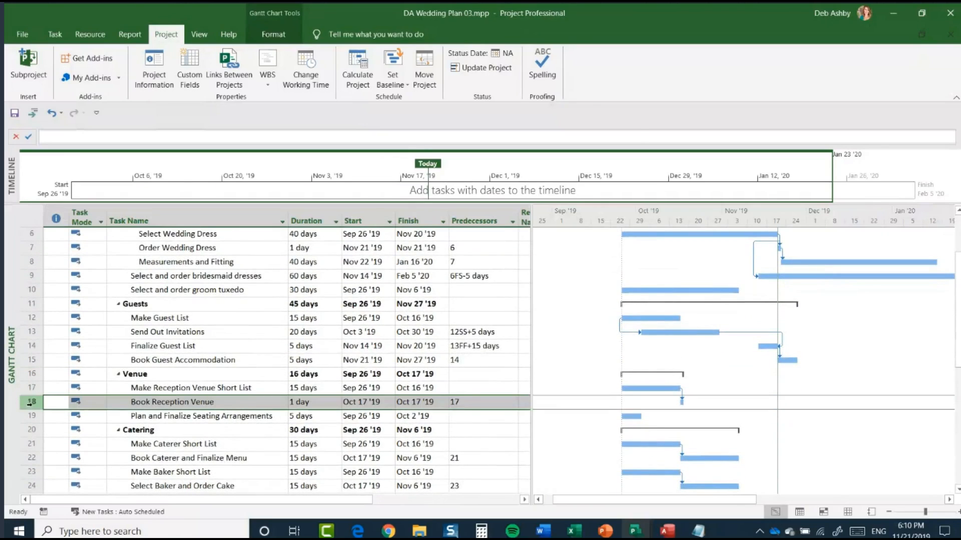
pyautogui.scroll(-6, 203, 407)
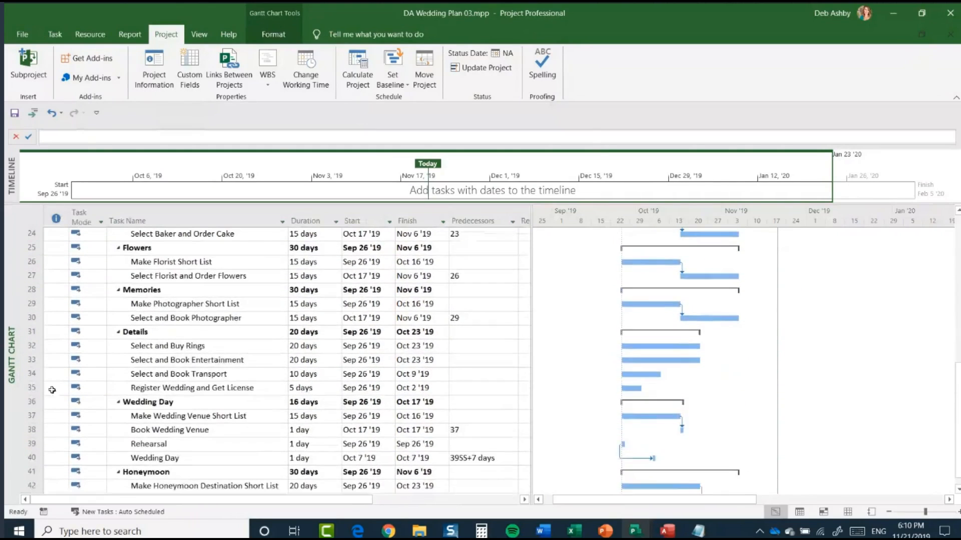
pyautogui.click(31, 430)
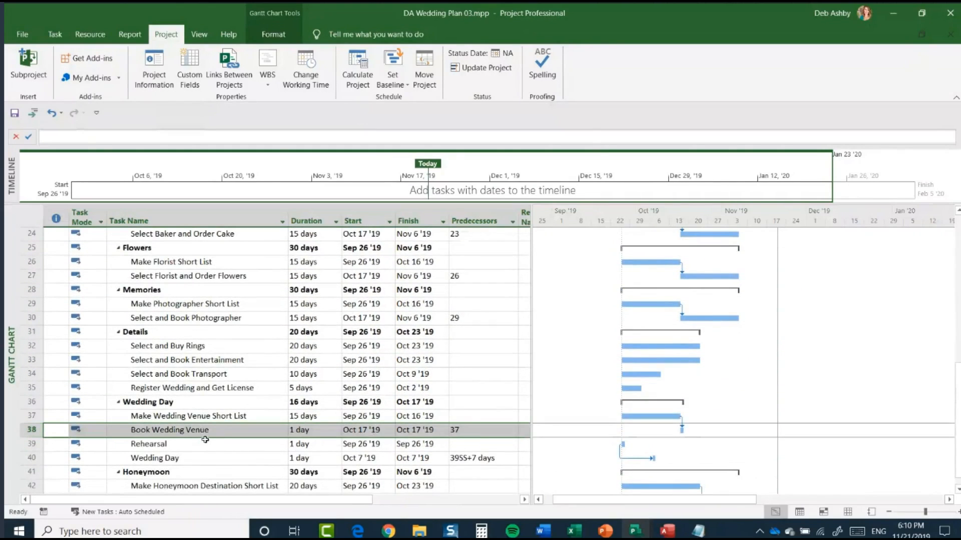
pyautogui.scroll(8, 205, 440)
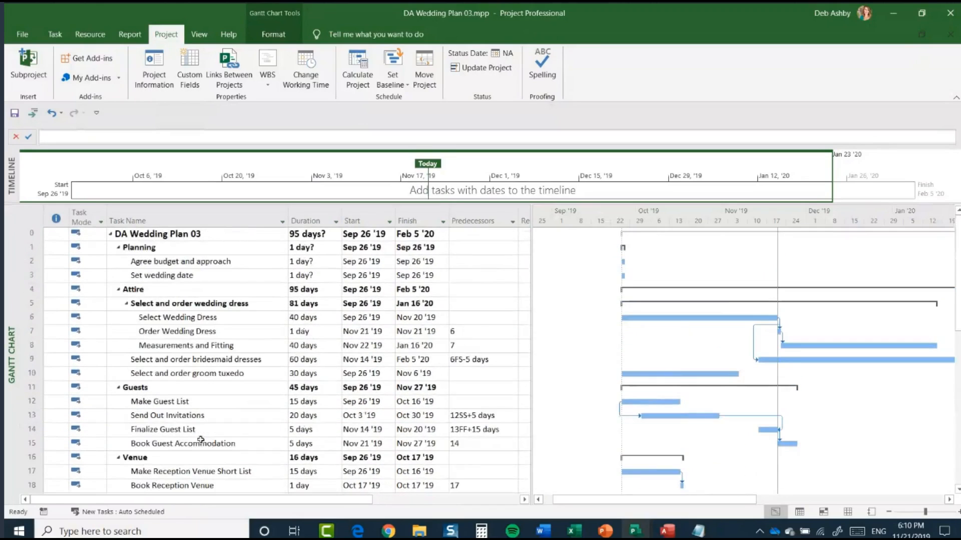
pyautogui.click(31, 276)
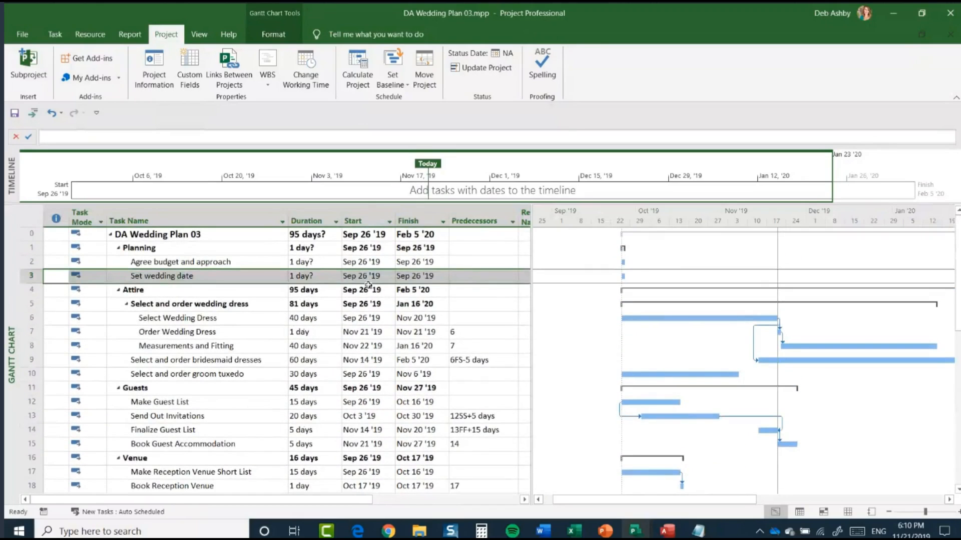
pyautogui.click(472, 279)
pyautogui.write('1')
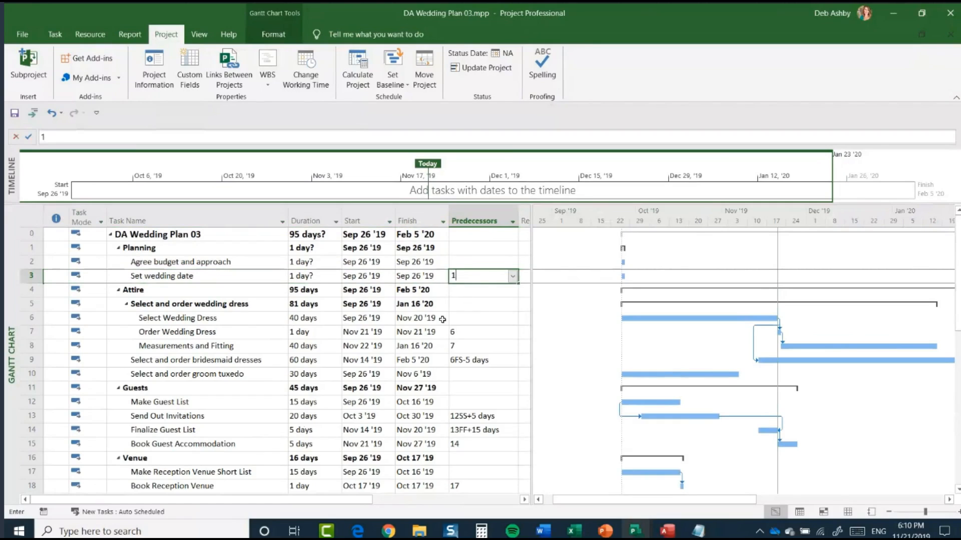
pyautogui.write('8')
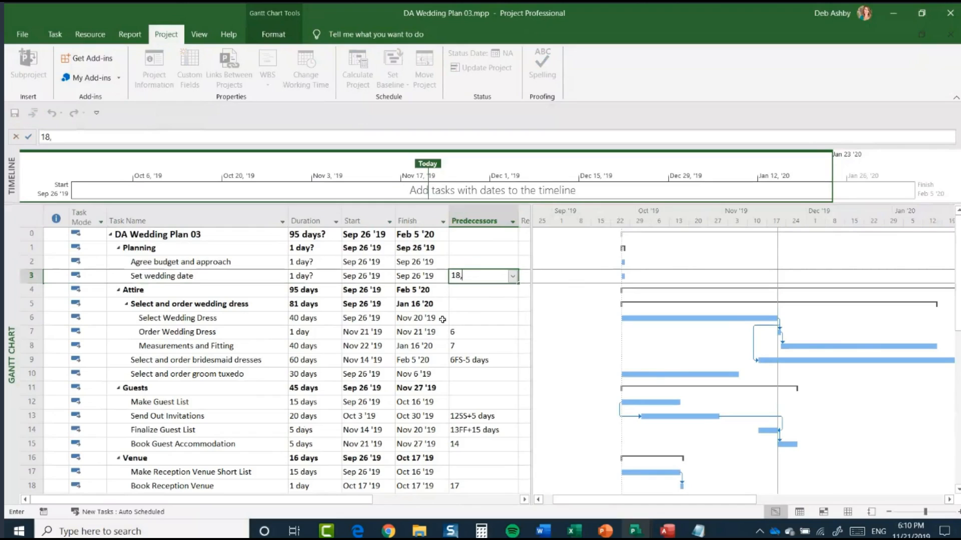
pyautogui.write(',38')
pyautogui.click(473, 332)
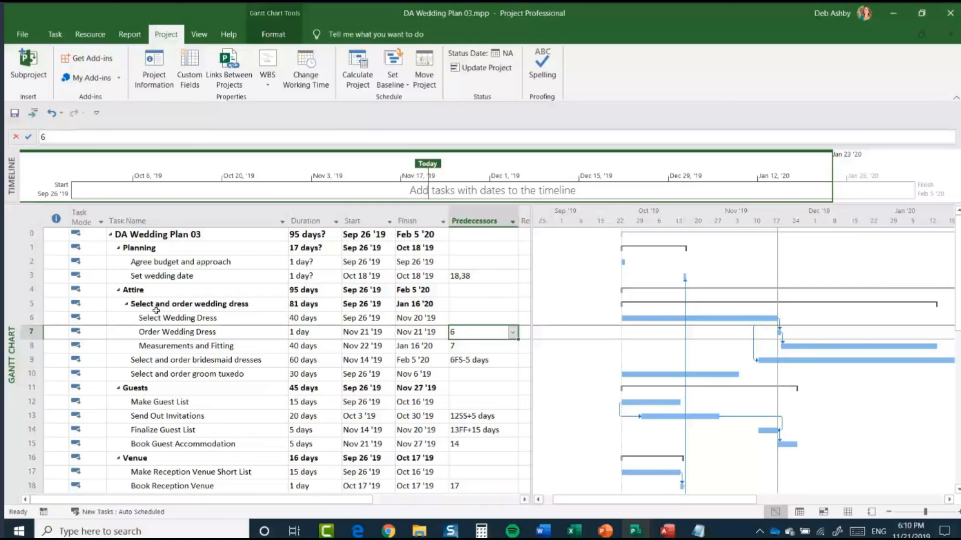
pyautogui.click(34, 277)
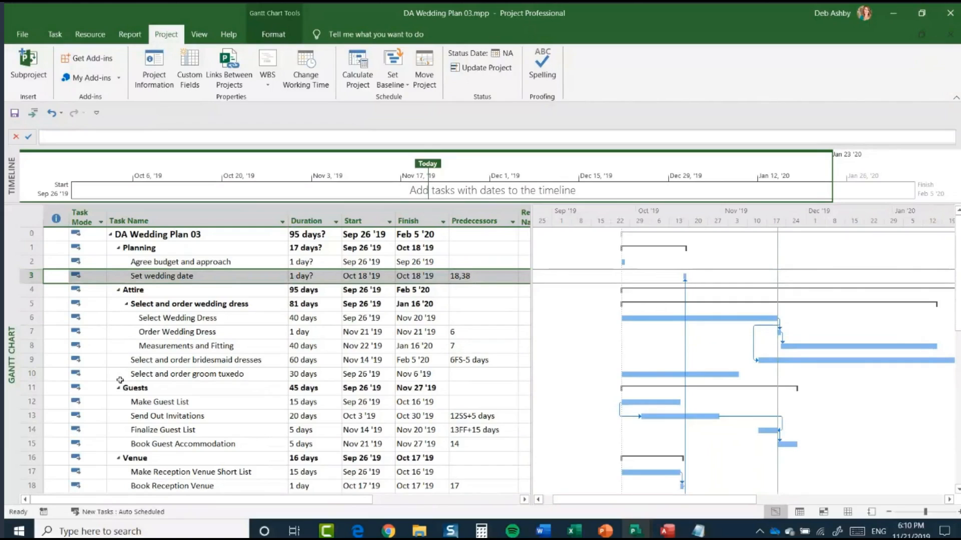
# Link Set wedding date to Send Out Invitations so that the wedding date becomes a predecessor of the invitations
pyautogui.keyDown('ctrl'); pyautogui.click(31, 416); pyautogui.keyUp('ctrl')
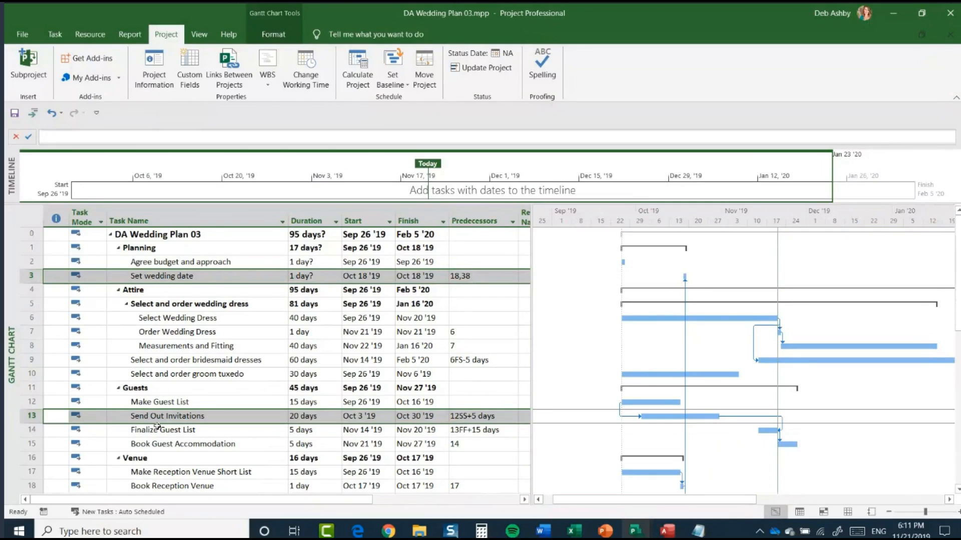
pyautogui.click(55, 34)
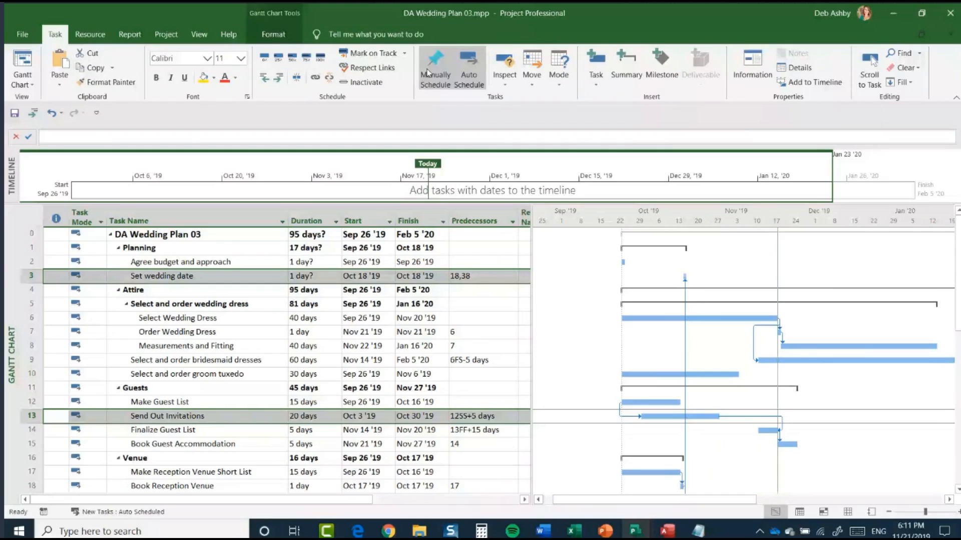
pyautogui.click(316, 79)
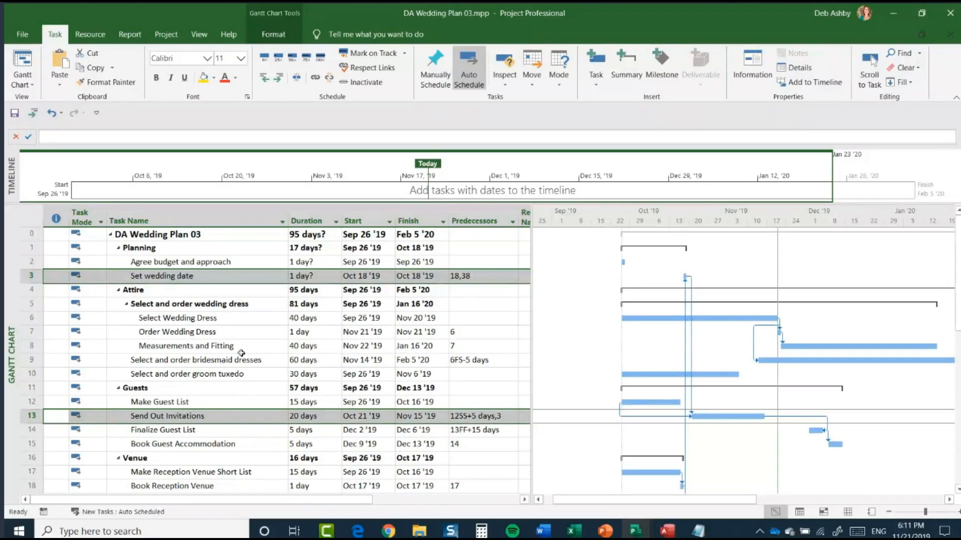
# Make Finalize Guest List the predecessor of Plan and Finalize Seating Arrangements by entering 14
pyautogui.scroll(-3, 242, 353)
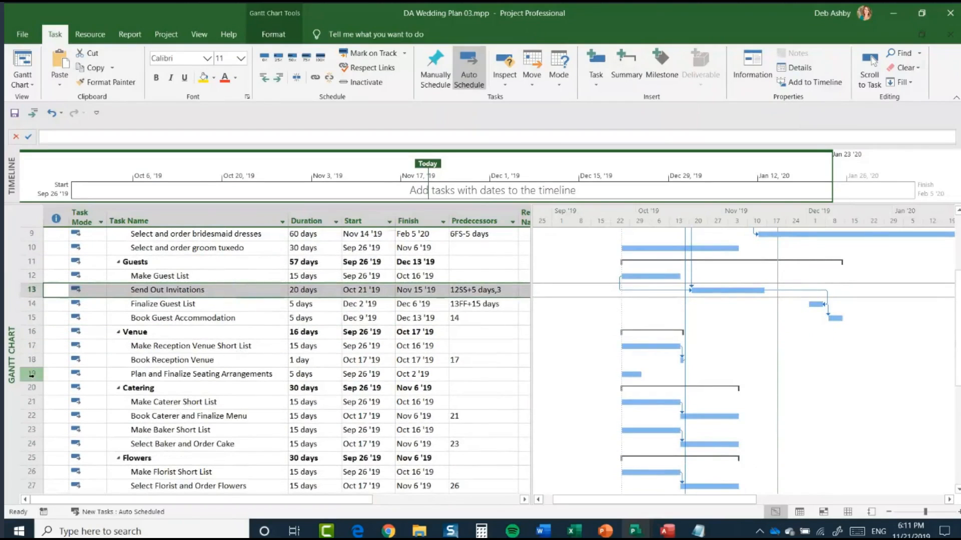
pyautogui.click(31, 374)
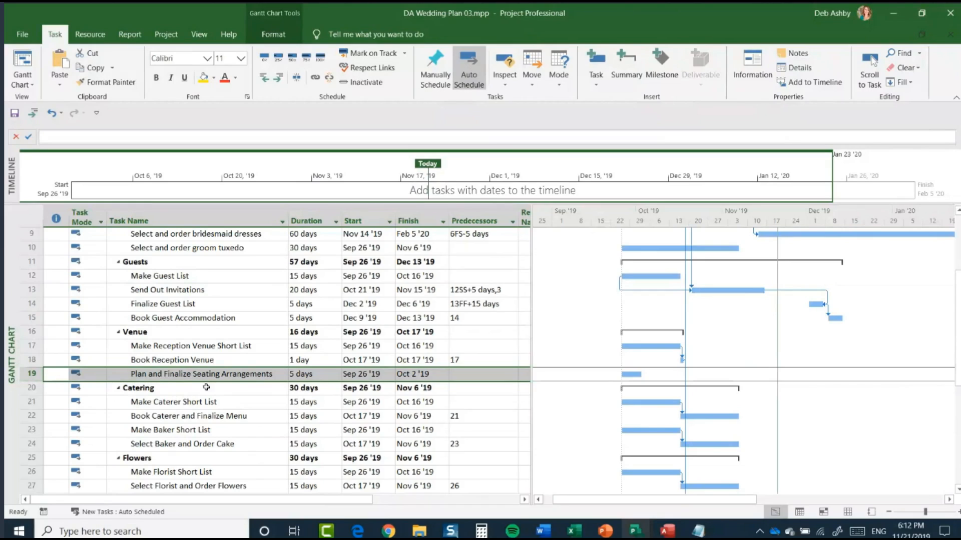
pyautogui.click(467, 375)
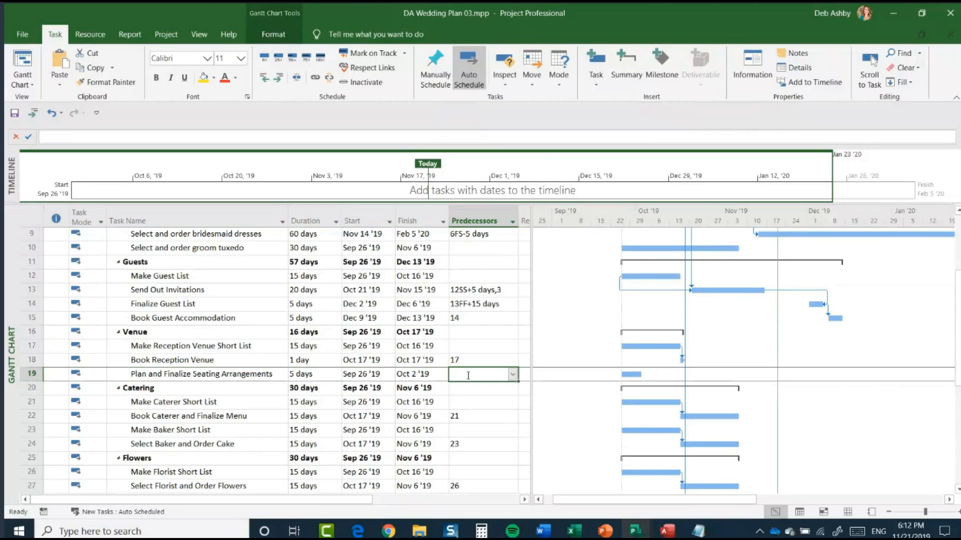
pyautogui.write('14')
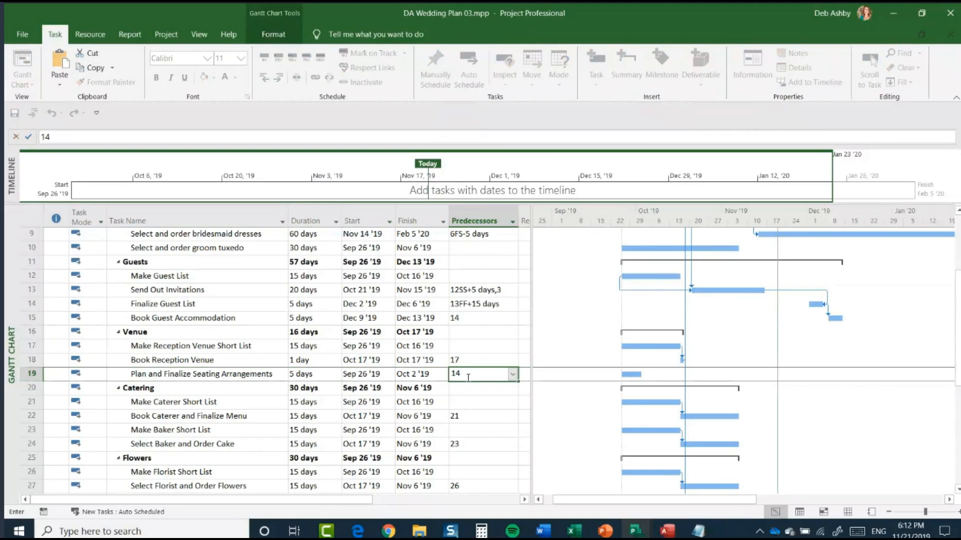
pyautogui.click(479, 403)
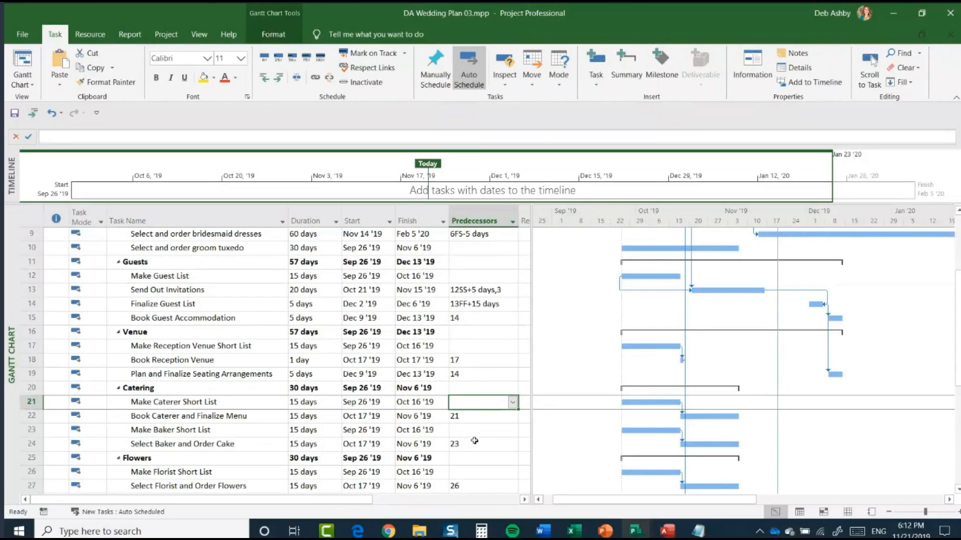
# Insert a new task above the Planning summary task, directly below the project summary task
pyautogui.scroll(3, 453, 393)
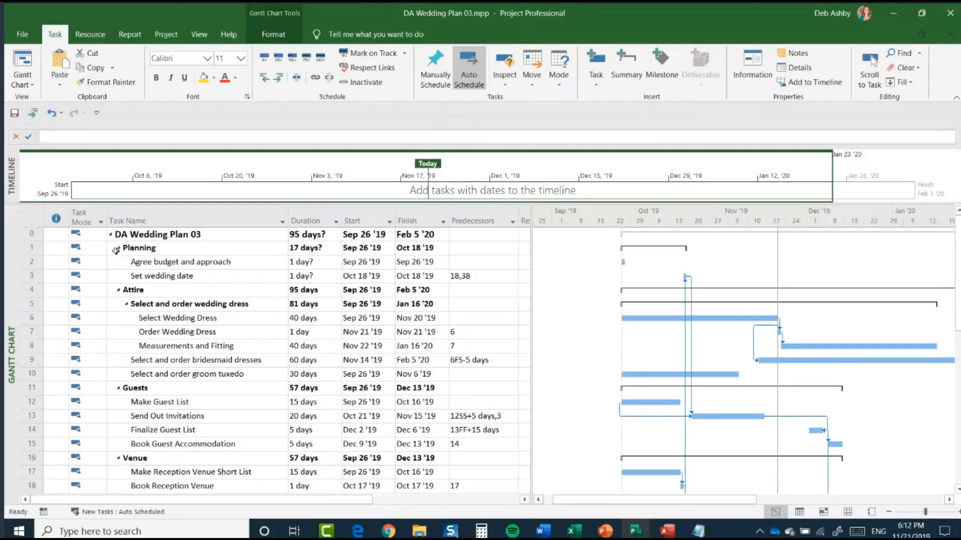
pyautogui.click(31, 248)
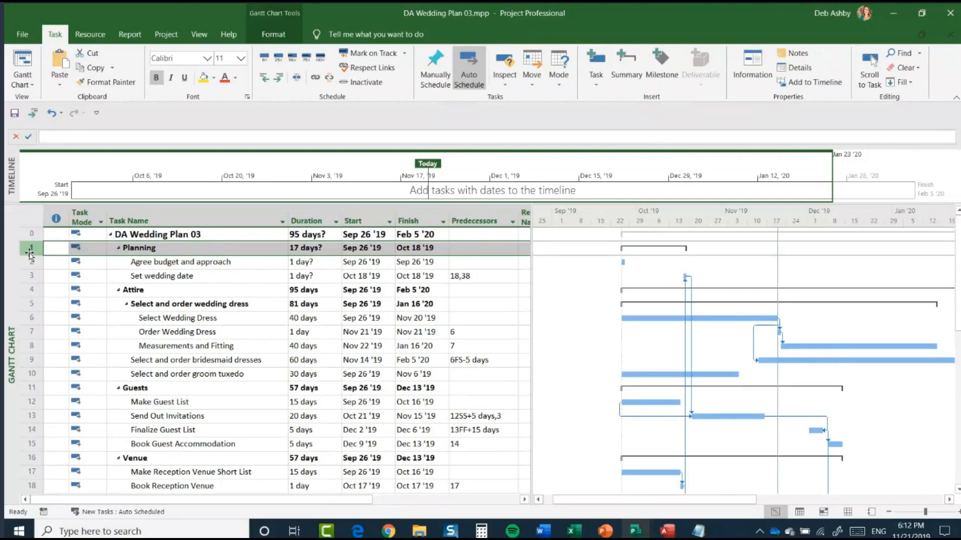
pyautogui.rightClick(30, 252)
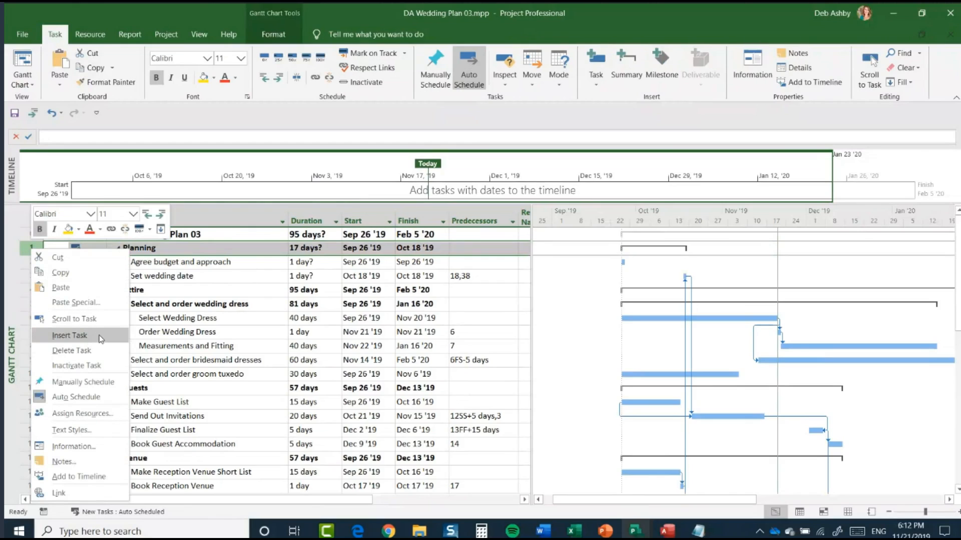
pyautogui.click(70, 335)
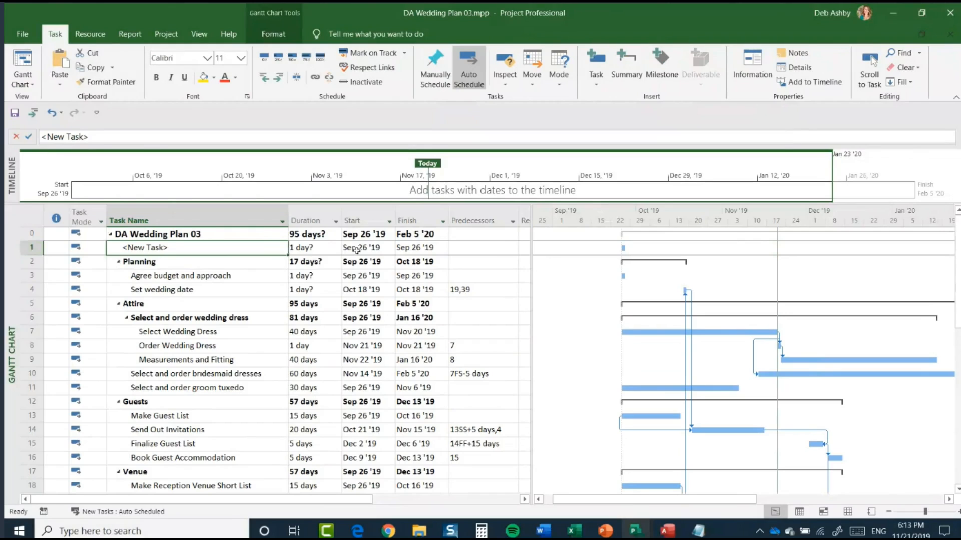
# Examine the project information to see which date the project is scheduled from and its start date
pyautogui.click(166, 35)
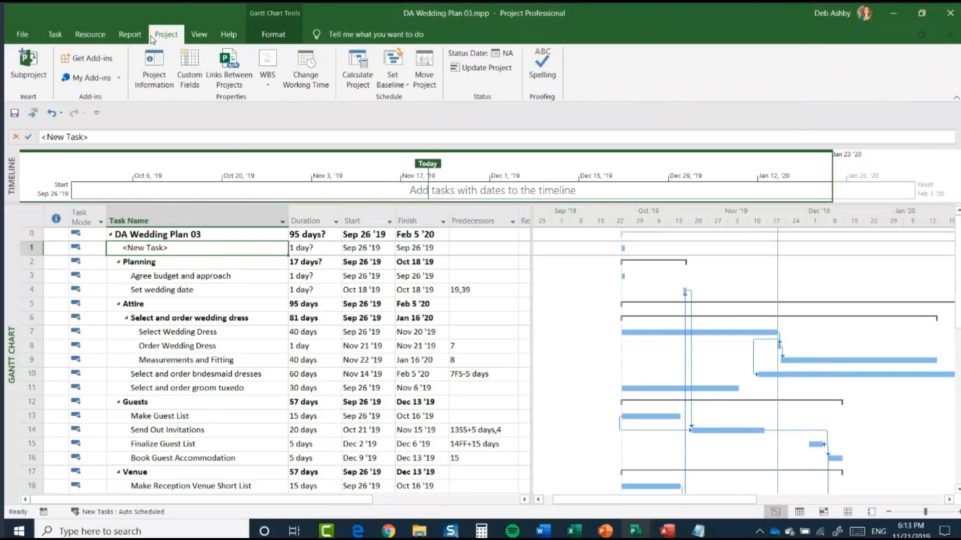
pyautogui.click(156, 75)
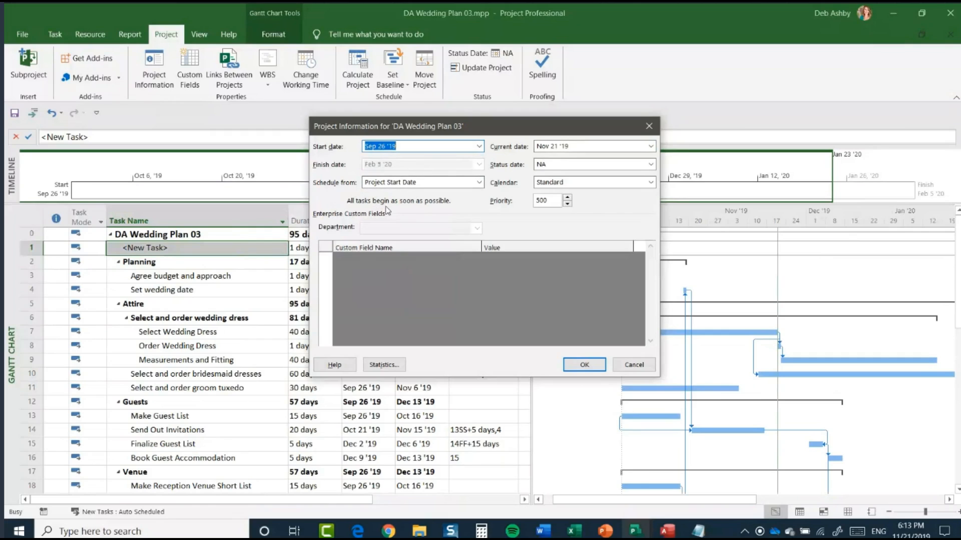
pyautogui.click(591, 368)
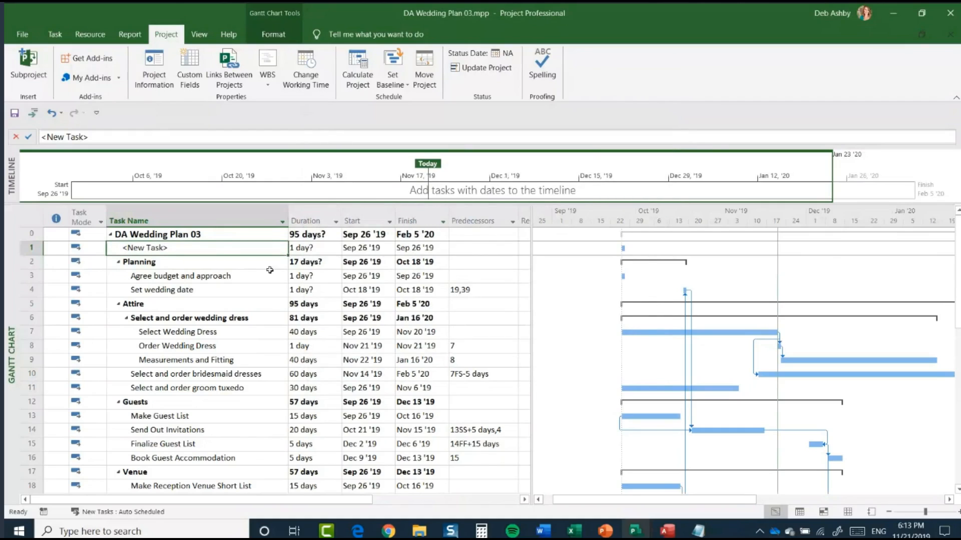
# Examine the new task's default constraint and the available constraint types in its advanced task information
pyautogui.doubleClick(203, 250)
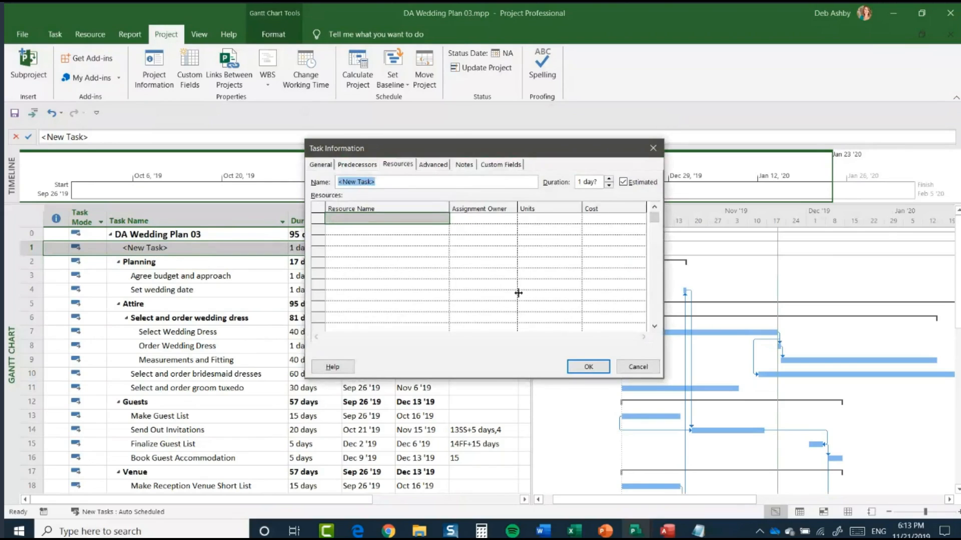
pyautogui.click(431, 165)
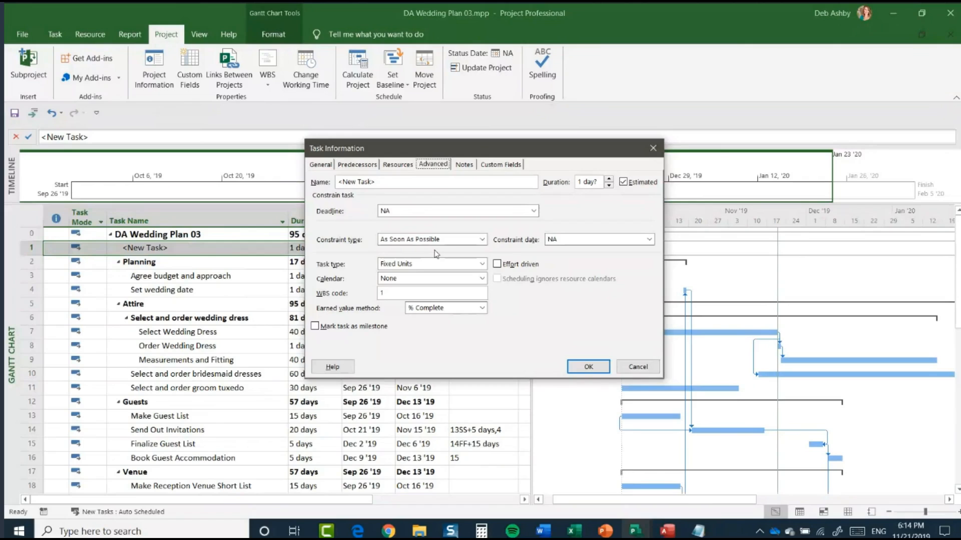
pyautogui.click(482, 240)
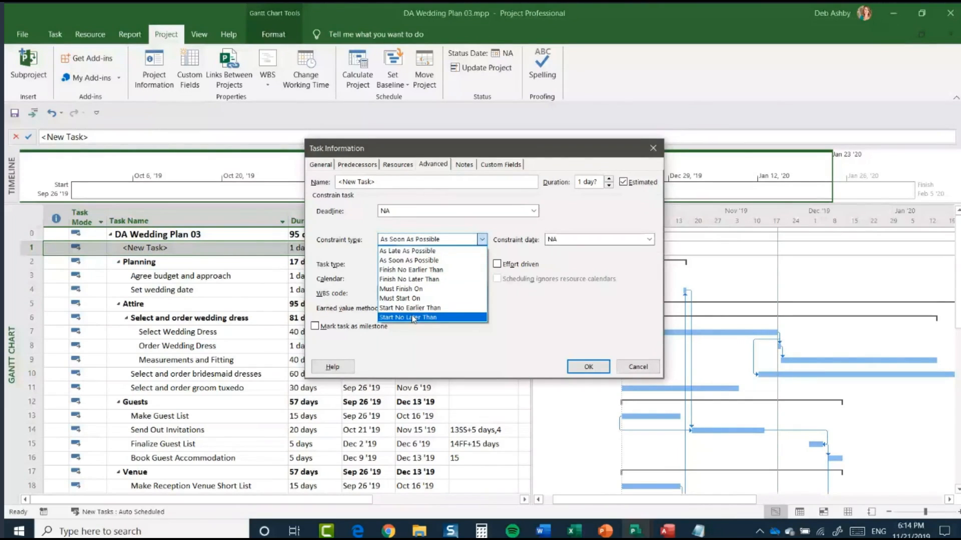
pyautogui.click(551, 306)
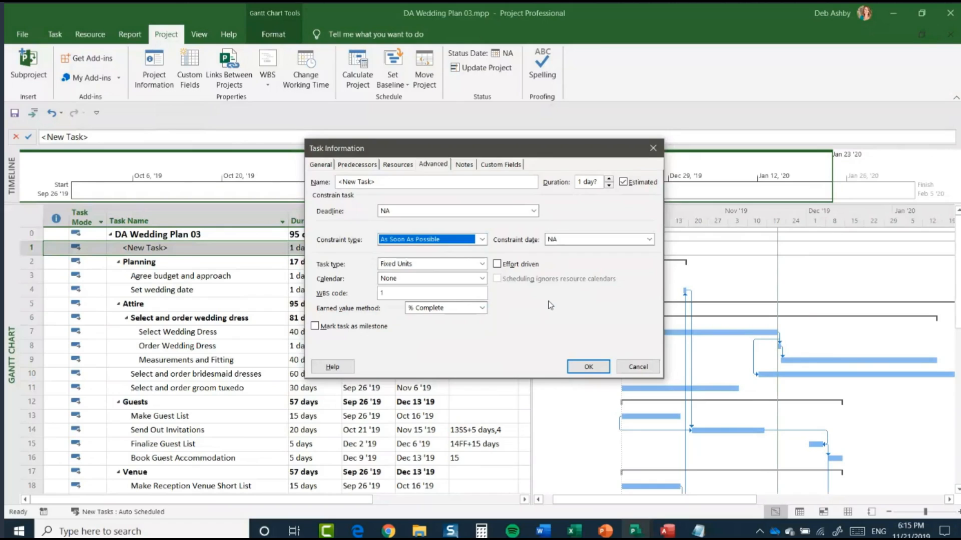
pyautogui.click(482, 240)
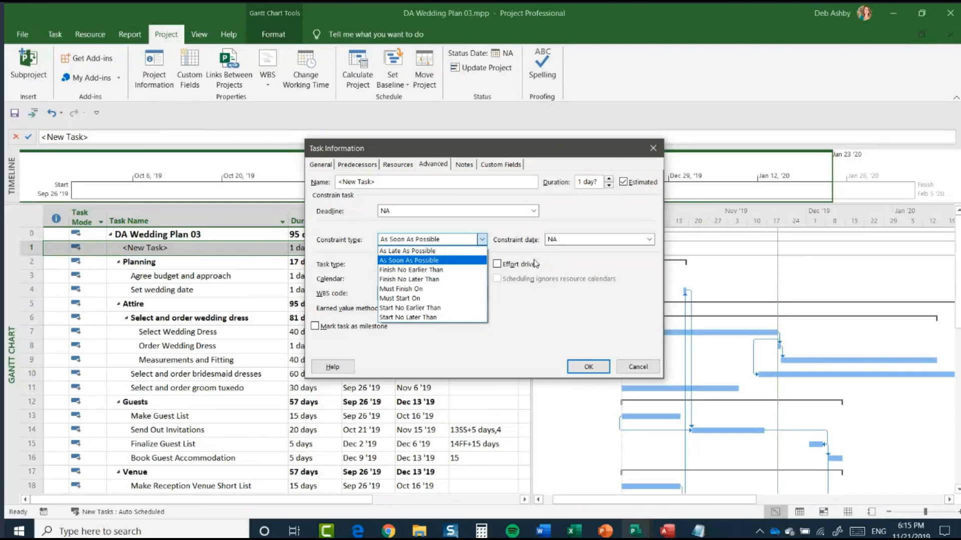
pyautogui.click(576, 285)
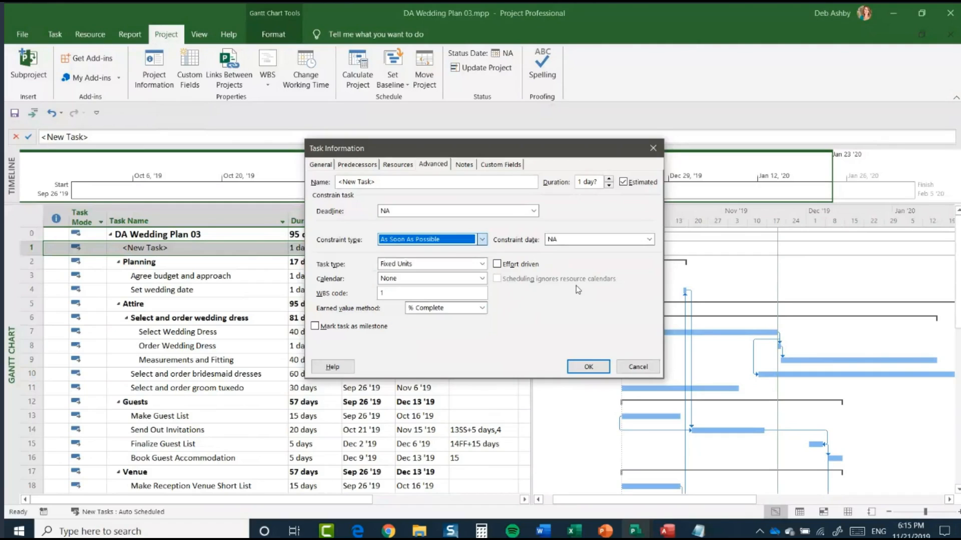
pyautogui.click(645, 371)
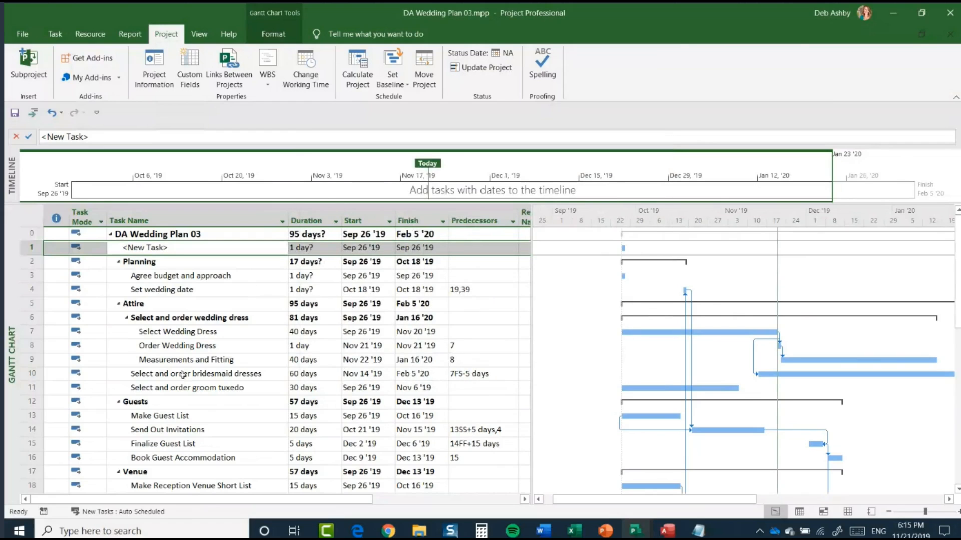
# Constrain Select and order bridesmaid dresses to Start No Earlier Than Jan 2 '20
pyautogui.scroll(-3, 181, 375)
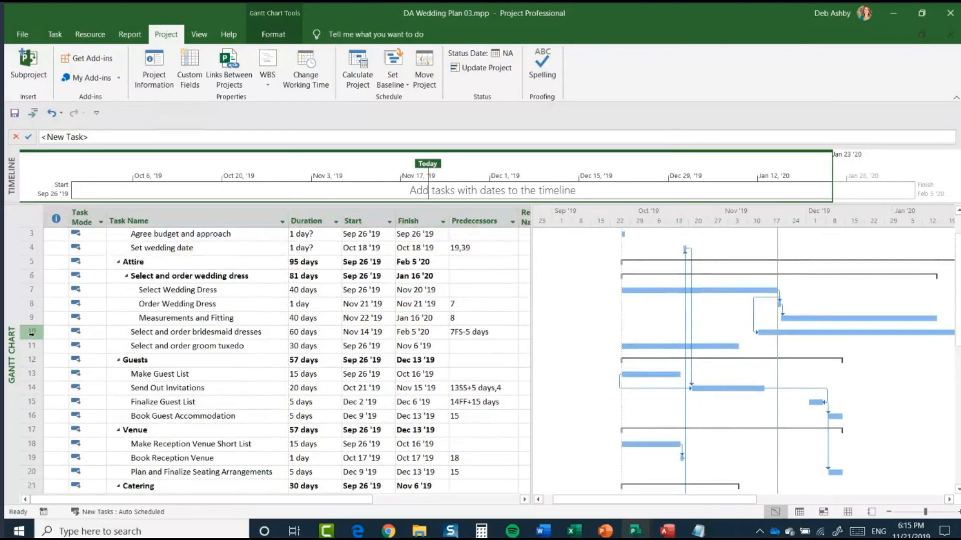
pyautogui.click(32, 335)
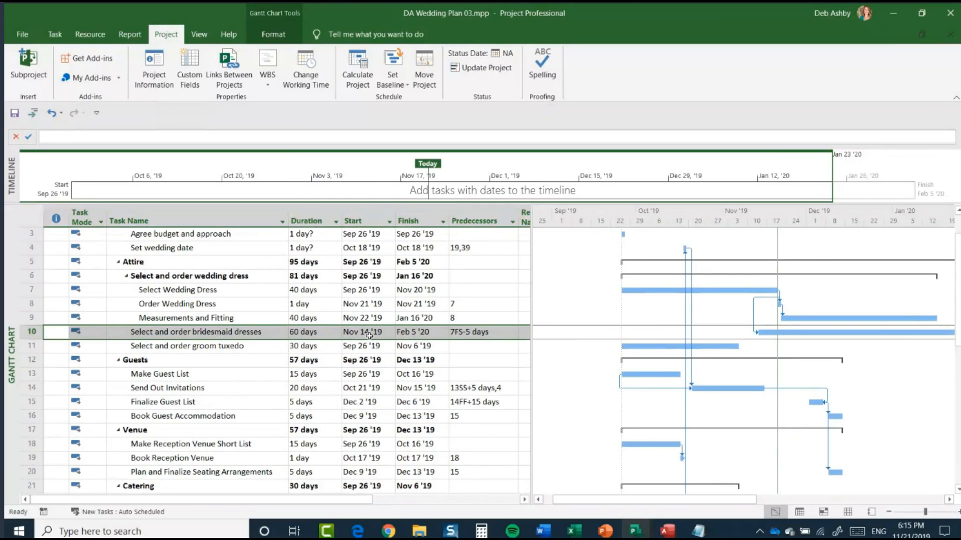
pyautogui.doubleClick(237, 334)
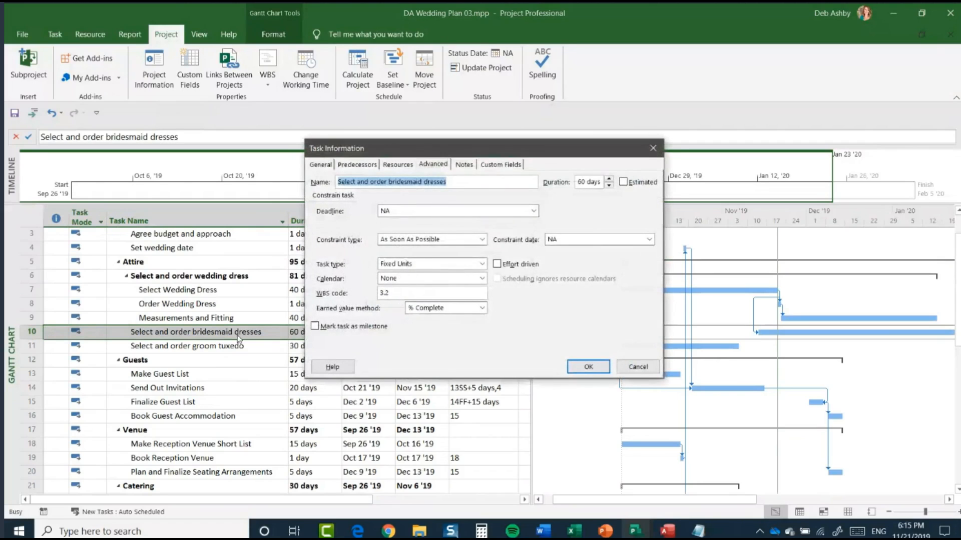
pyautogui.click(433, 165)
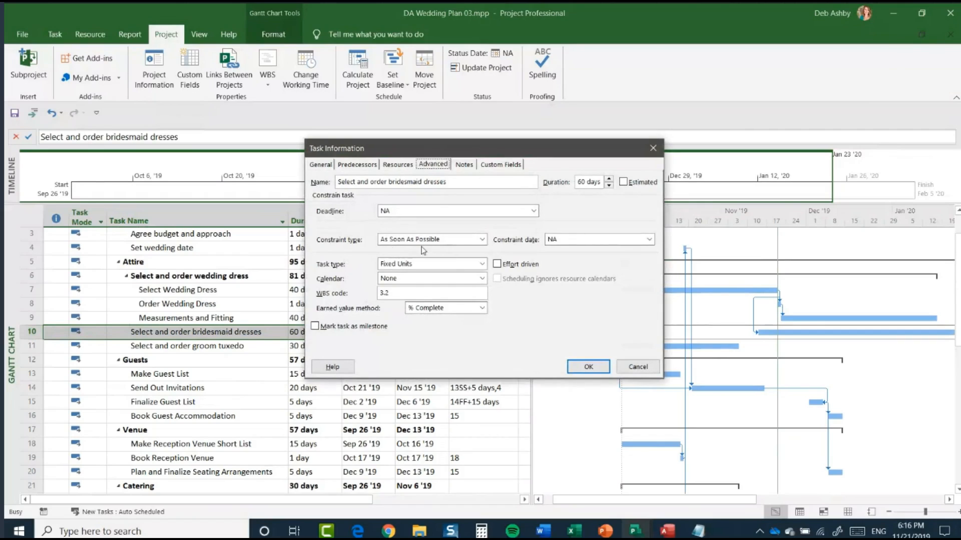
pyautogui.click(482, 240)
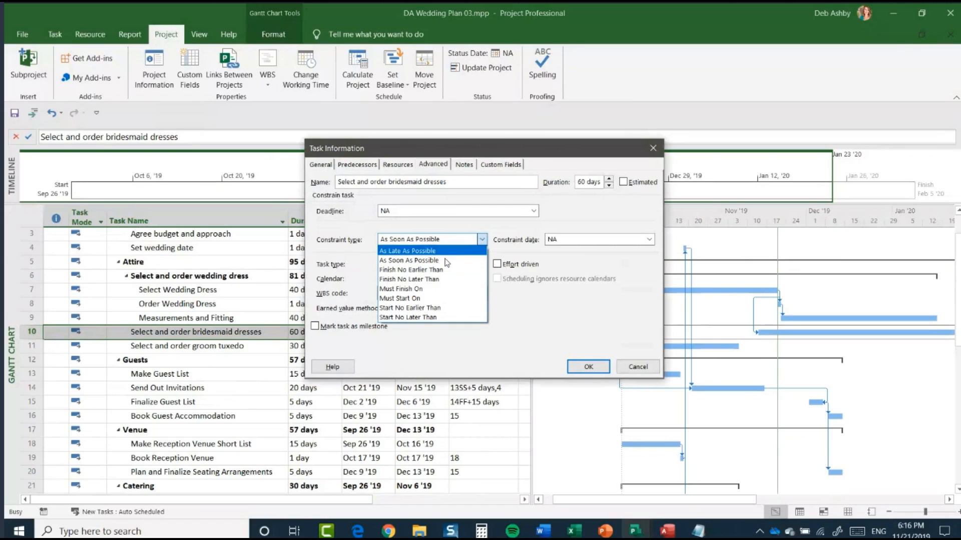
pyautogui.click(447, 313)
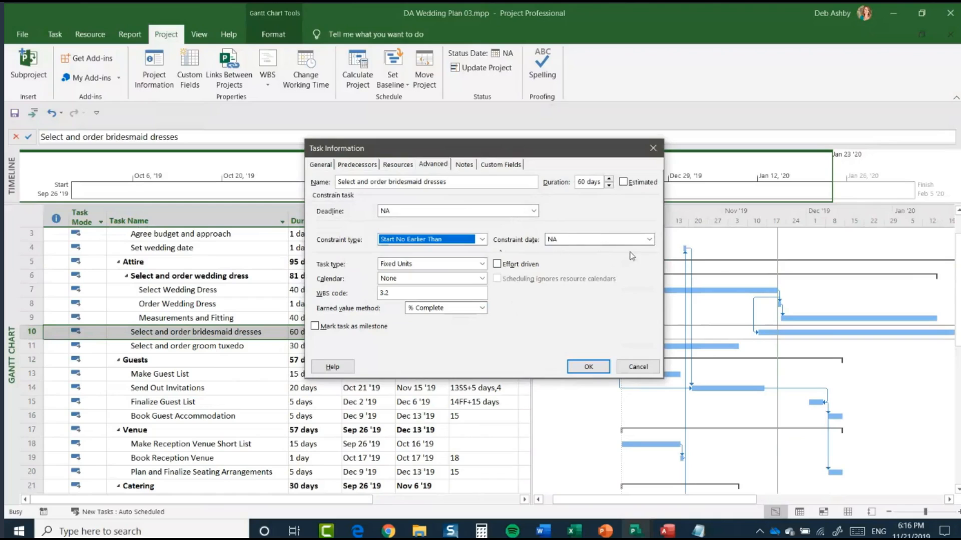
pyautogui.click(649, 239)
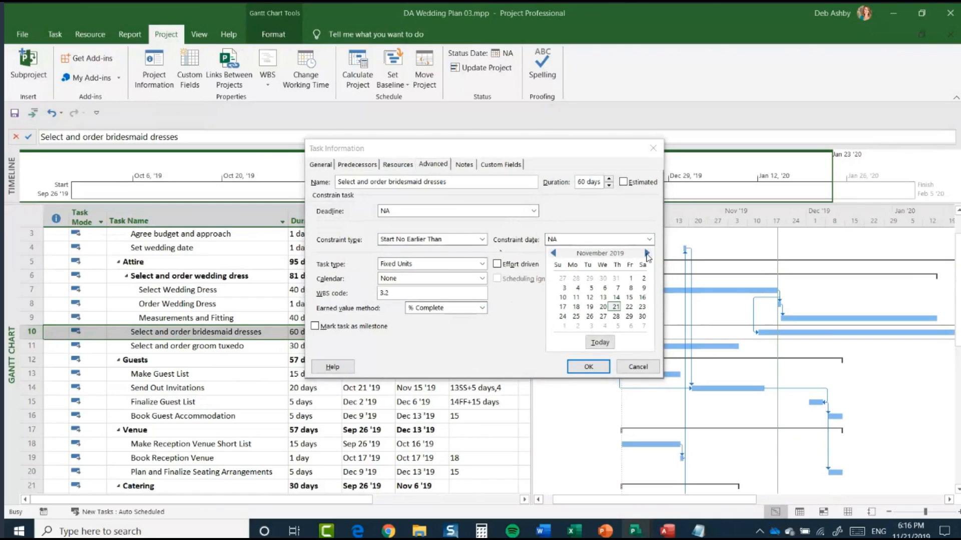
pyautogui.click(647, 254)
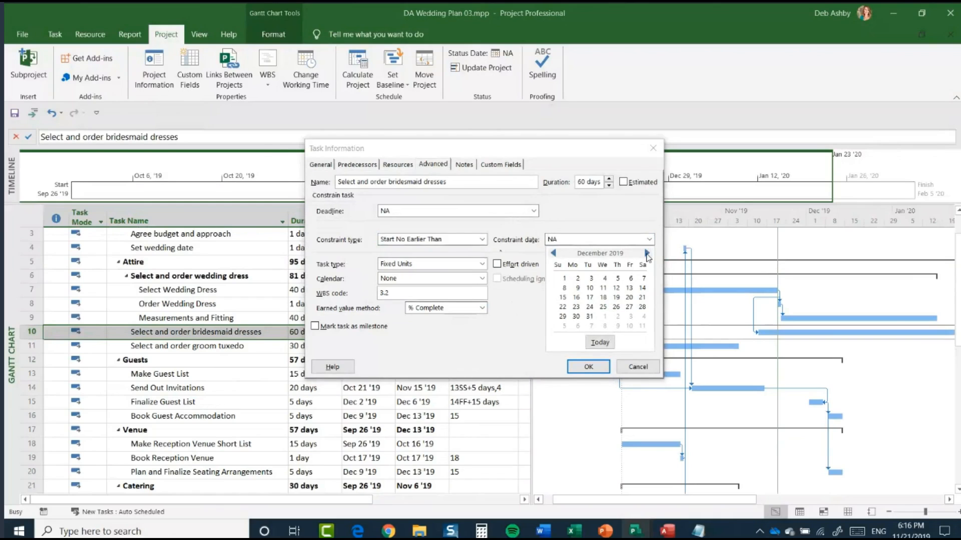
pyautogui.click(647, 254)
pyautogui.click(618, 279)
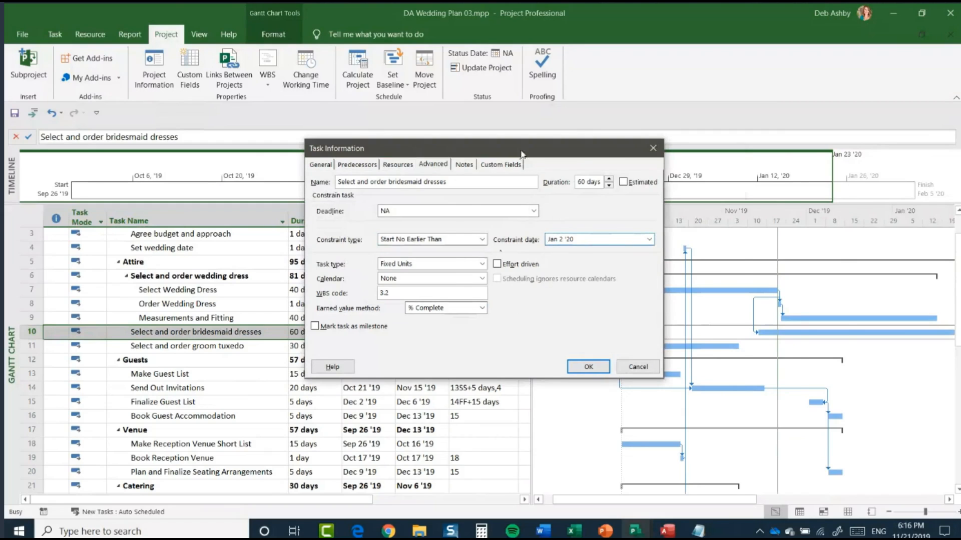
pyautogui.moveTo(519, 154); pyautogui.dragTo(721, 138)
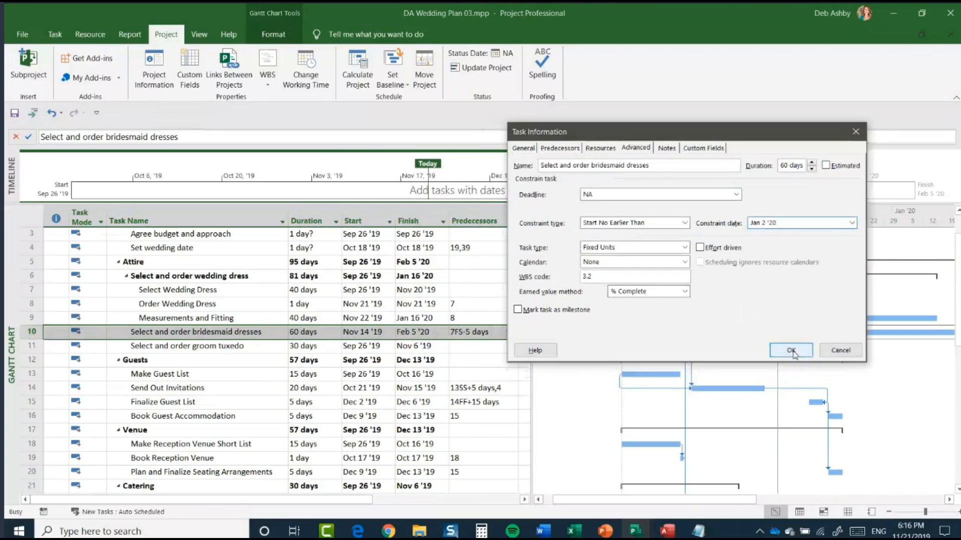
pyautogui.click(791, 351)
# Add a note to Select and order bridesmaid dresses saying the named person is working oversees until 2nd Jan
pyautogui.scroll(1, 424, 338)
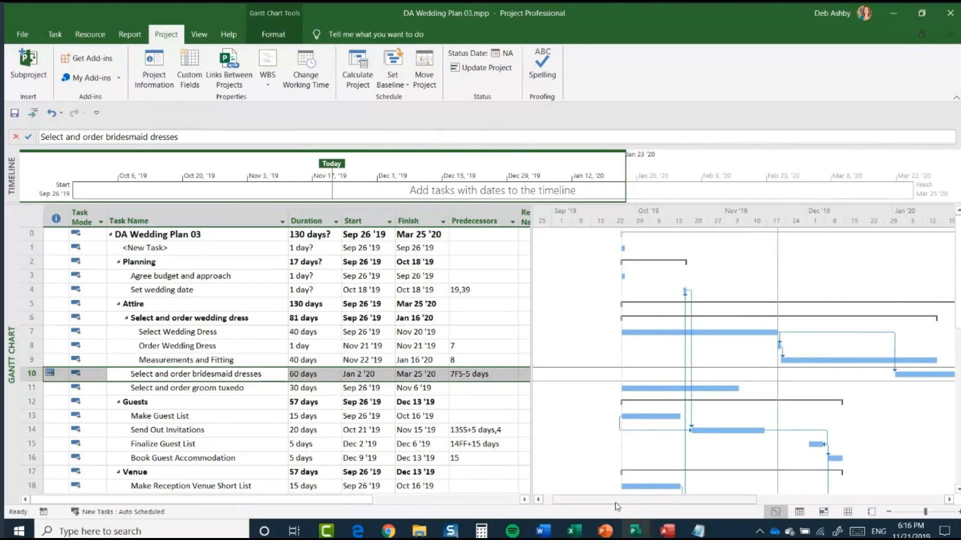
pyautogui.moveTo(616, 504); pyautogui.dragTo(694, 505)
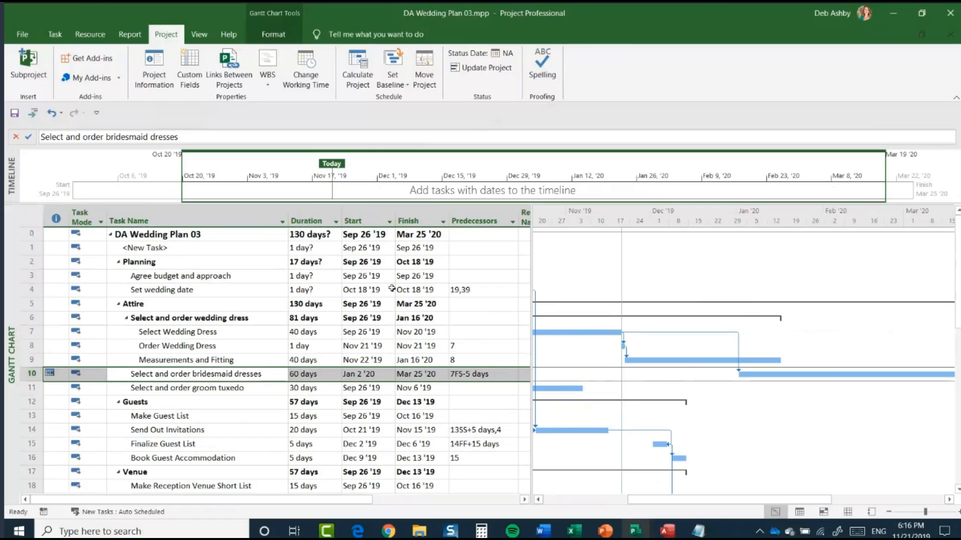
pyautogui.doubleClick(194, 375)
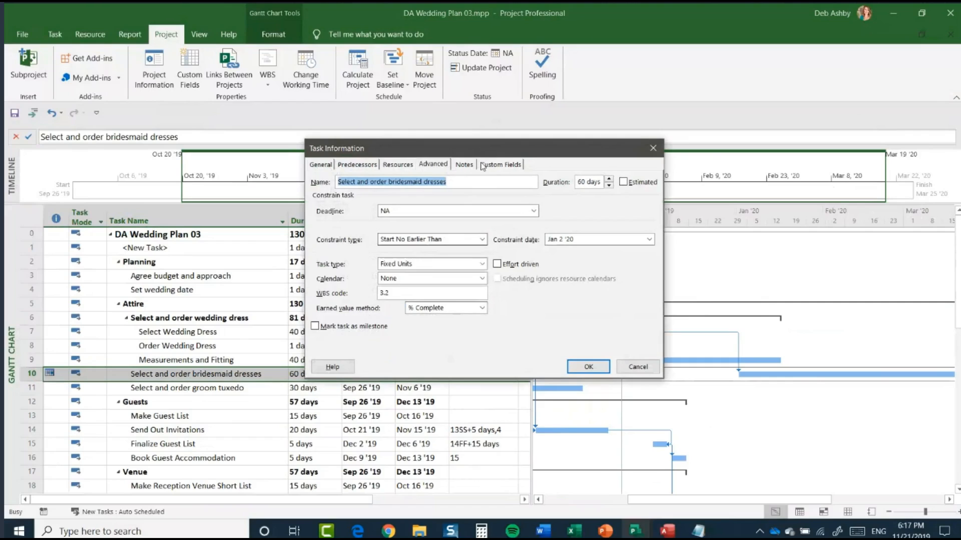
pyautogui.click(456, 167)
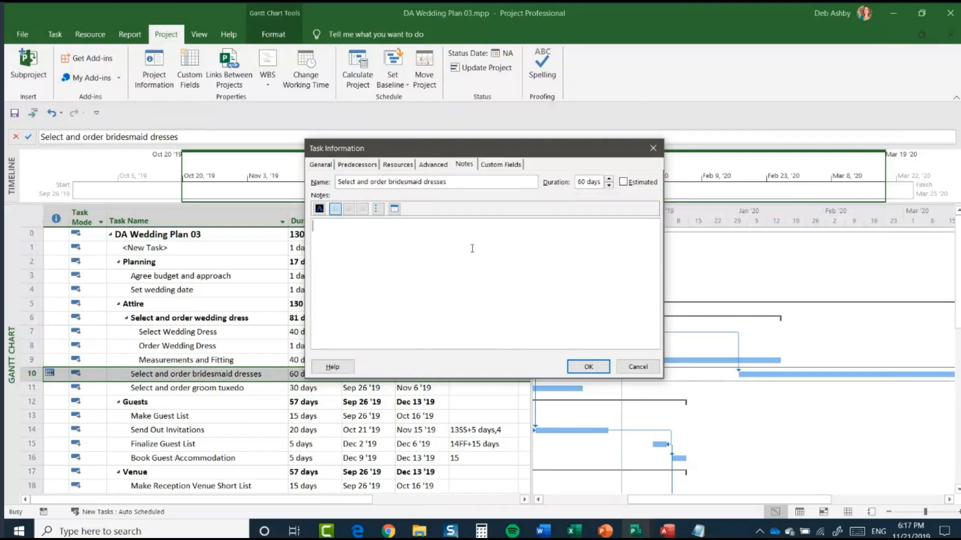
pyautogui.write('Jane working overss')
pyautogui.press('BackSpace')
pyautogui.write('ees')
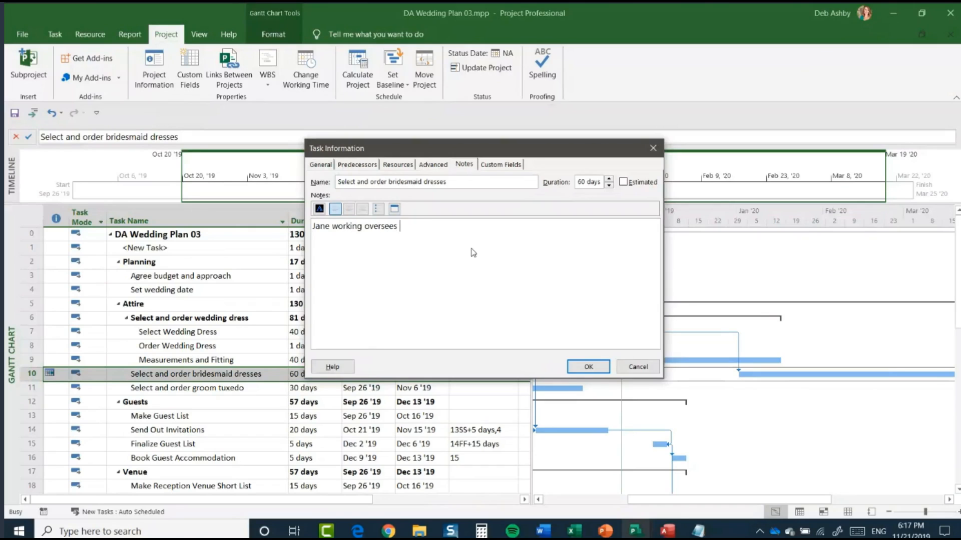
pyautogui.write(' until 2nd Jan')
pyautogui.click(593, 367)
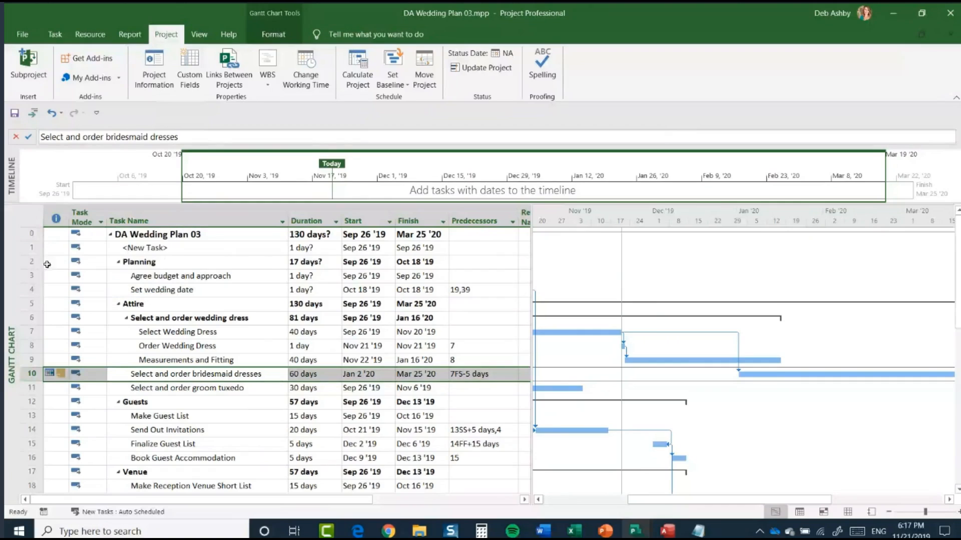
# Examine the constraint and note indicators of Select and order bridesmaid dresses and its bar in the Gantt chart
pyautogui.click(55, 388)
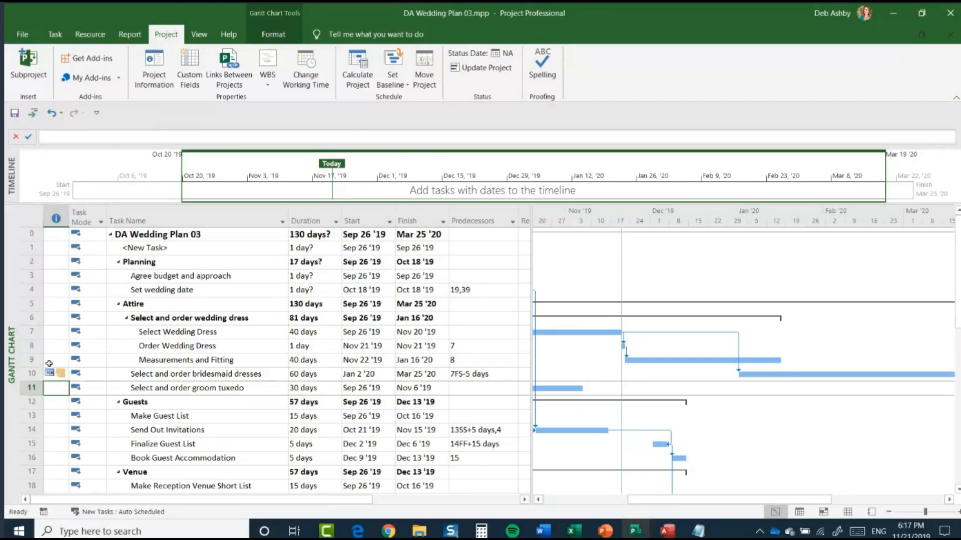
pyautogui.click(188, 376)
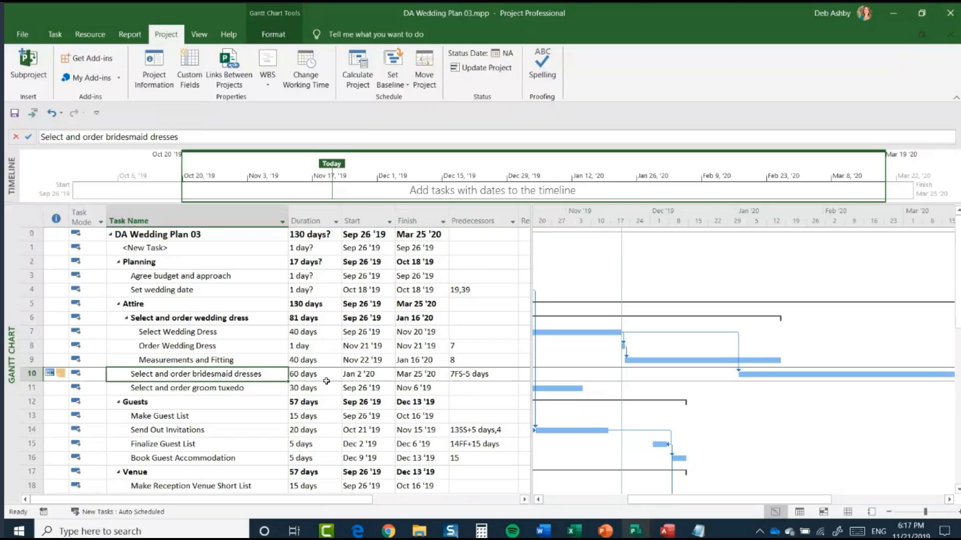
pyautogui.moveTo(670, 500); pyautogui.dragTo(636, 493)
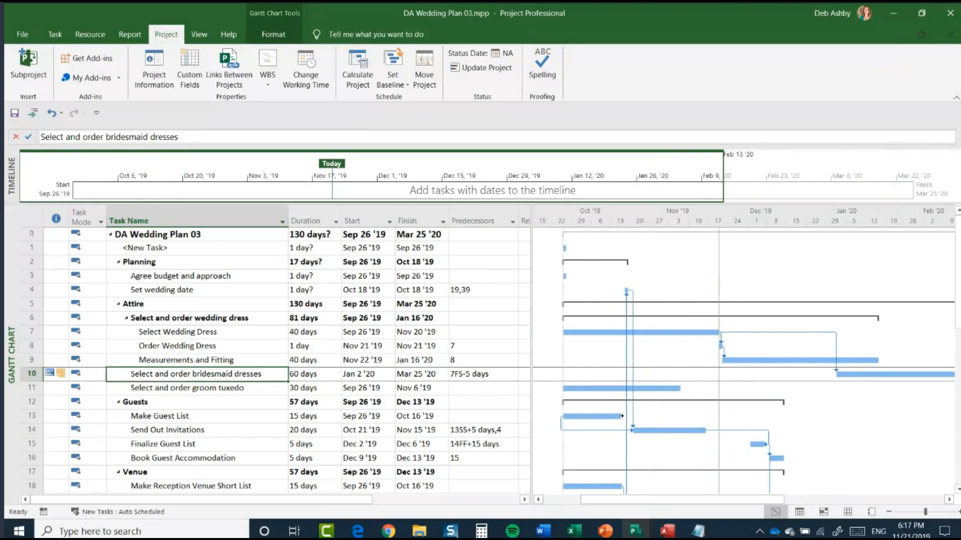
pyautogui.moveTo(622, 416)
# Set a deadline of Sep 1 '20 for the Wedding Day task in its advanced task information
pyautogui.scroll(-8, 220, 346)
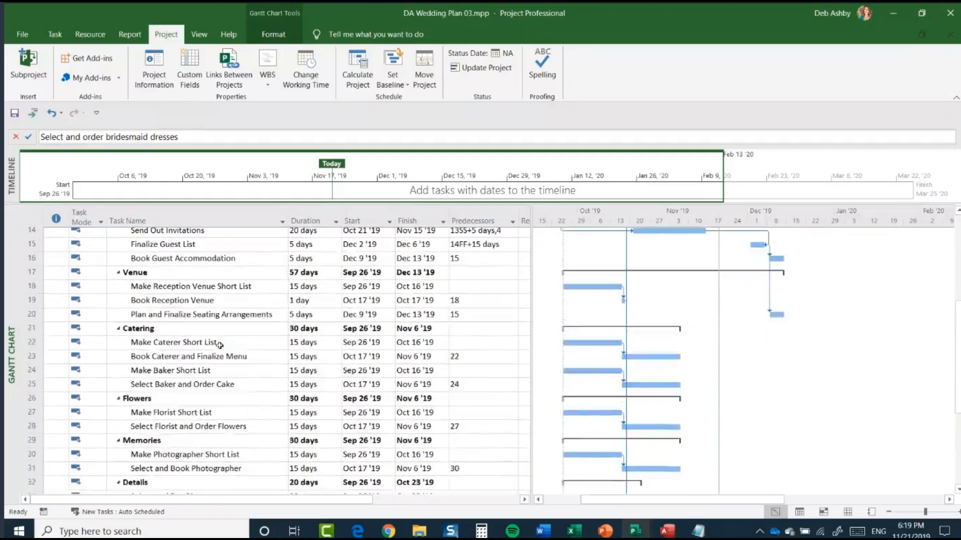
pyautogui.scroll(-3, 219, 345)
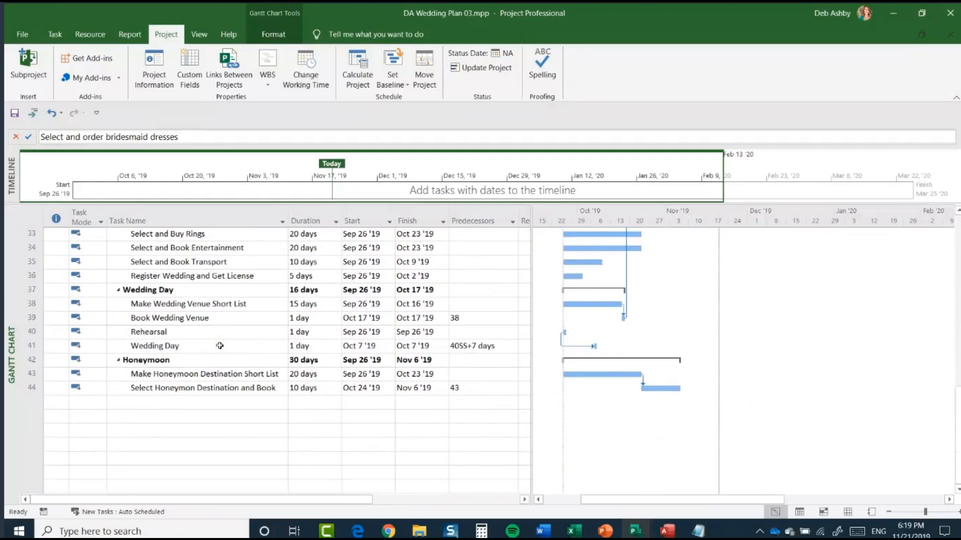
pyautogui.click(31, 346)
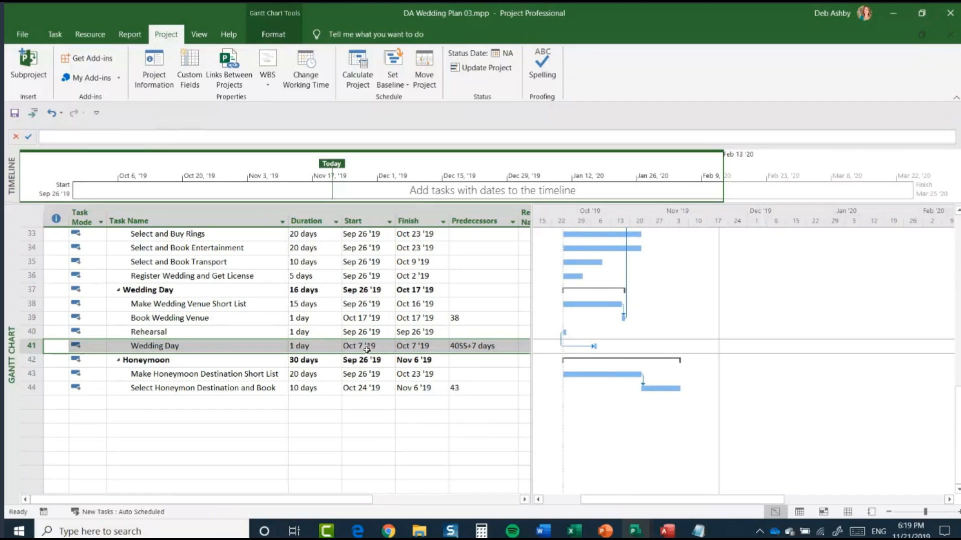
pyautogui.click(184, 347)
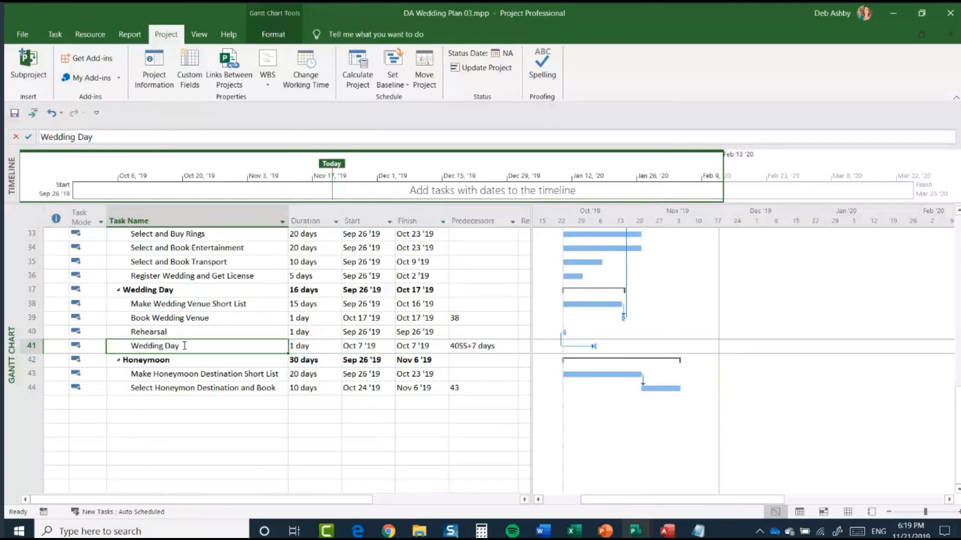
pyautogui.doubleClick(184, 346)
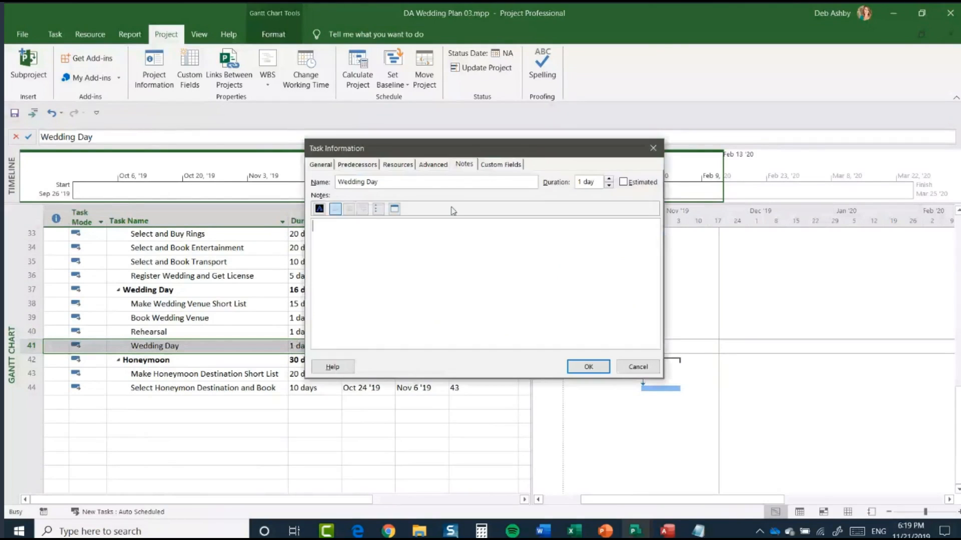
pyautogui.click(433, 165)
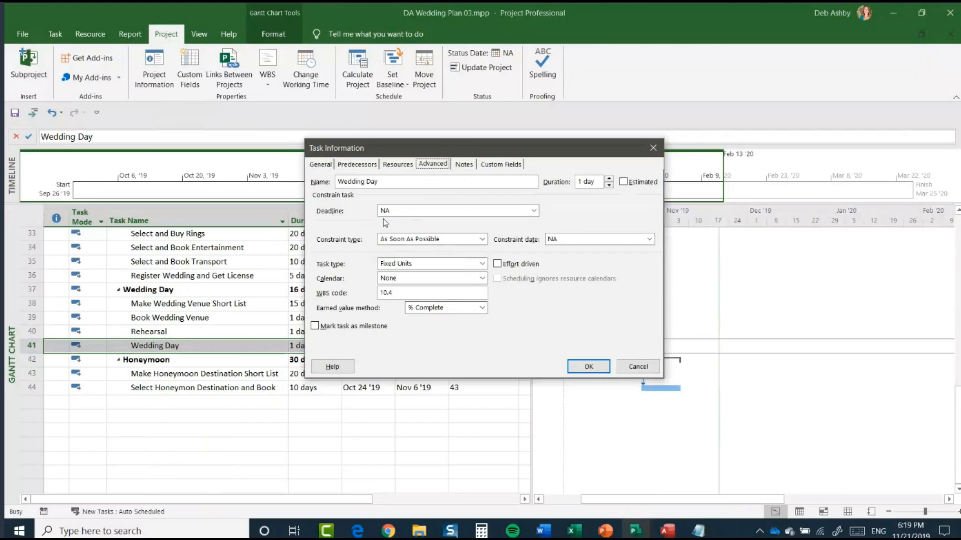
pyautogui.click(533, 211)
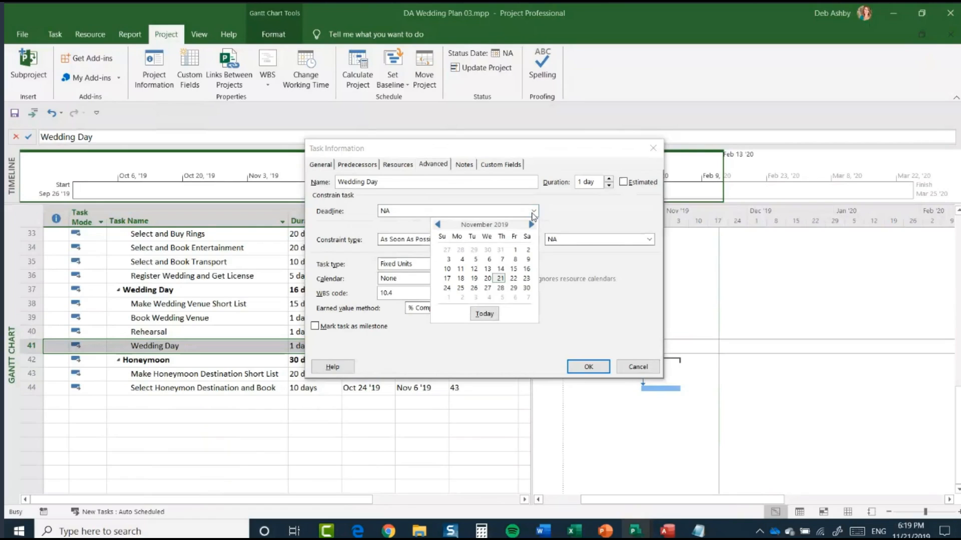
pyautogui.click(531, 225)
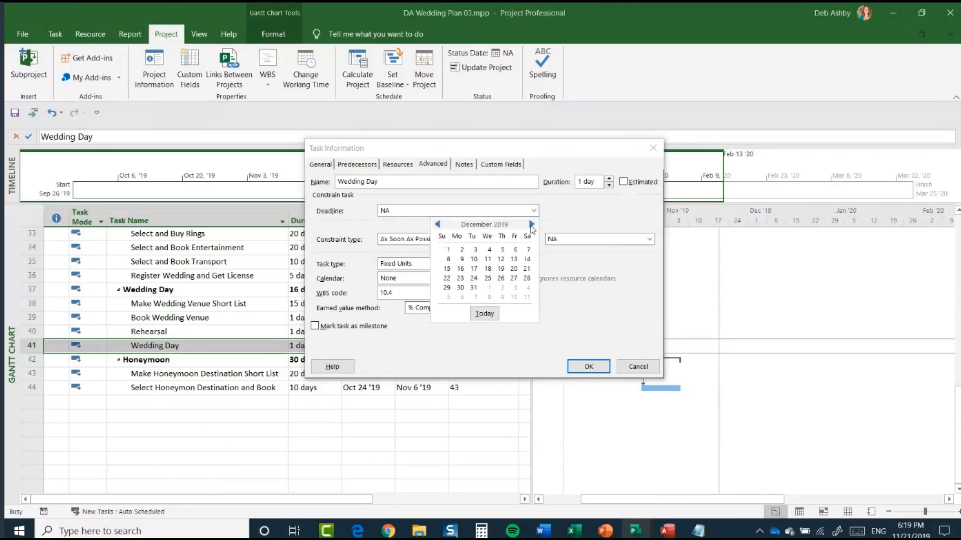
pyautogui.click(532, 225)
pyautogui.click(532, 226)
pyautogui.click(531, 225)
pyautogui.click(531, 225)
pyautogui.click(532, 225)
pyautogui.click(531, 225)
pyautogui.click(532, 225)
pyautogui.click(531, 225)
pyautogui.click(531, 226)
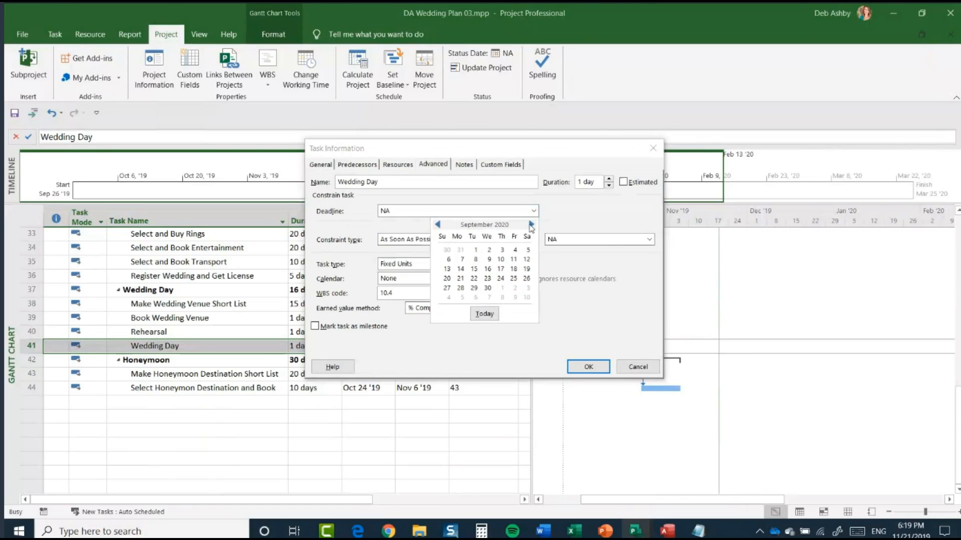
pyautogui.click(478, 250)
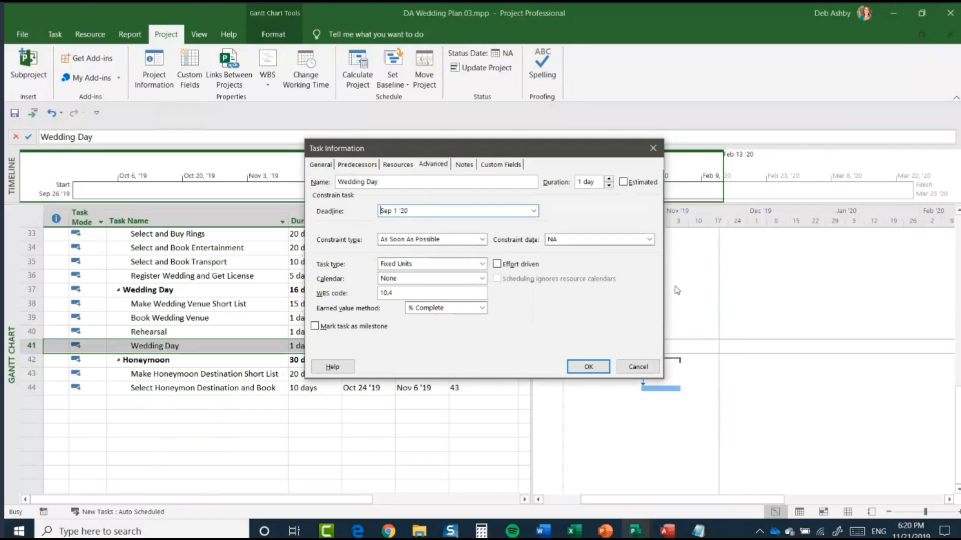
pyautogui.click(589, 367)
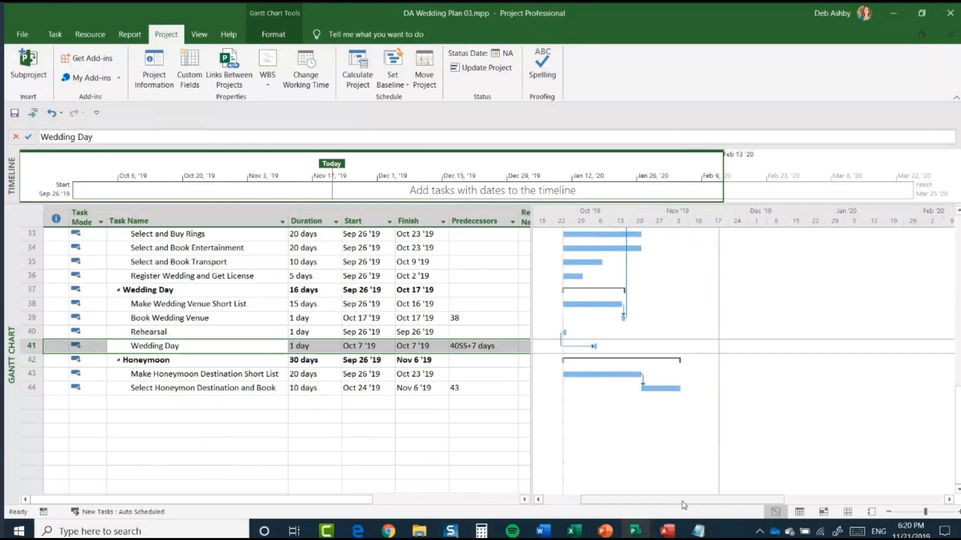
# Fit the Gantt chart to the entire project and look for Wedding Day's deadline marker around September 2020
pyautogui.moveTo(688, 503)
pyautogui.mouseDown()
pyautogui.moveTo(901, 500)
pyautogui.moveTo(684, 499)
pyautogui.mouseUp()
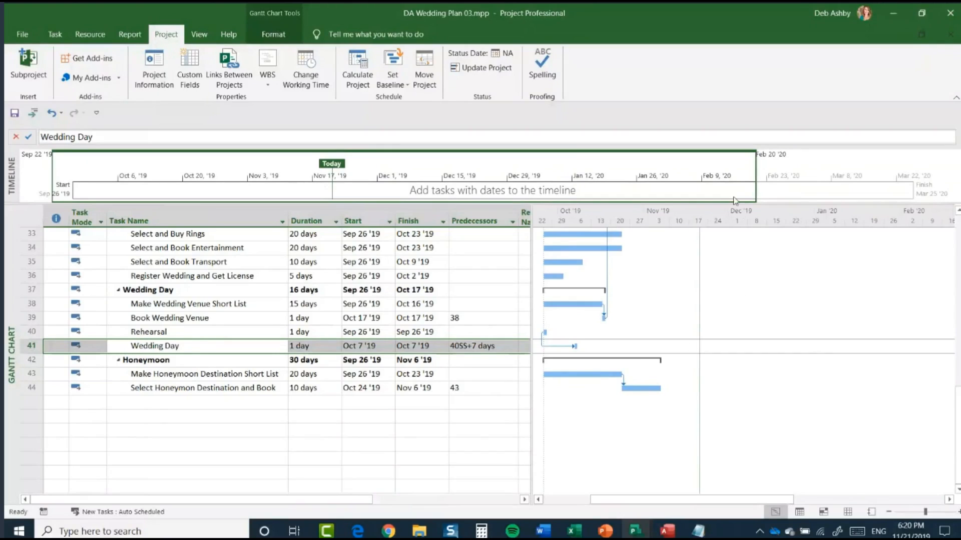
pyautogui.click(199, 35)
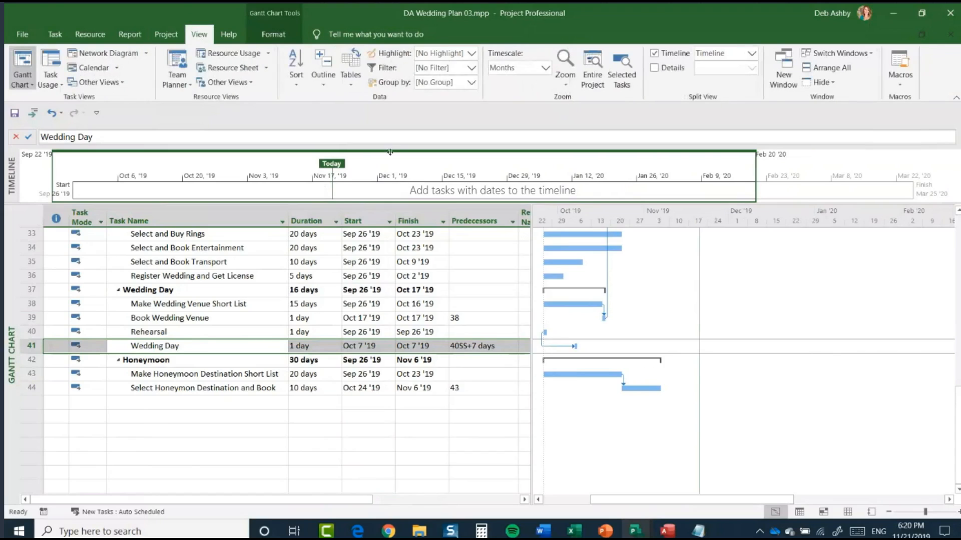
pyautogui.click(596, 71)
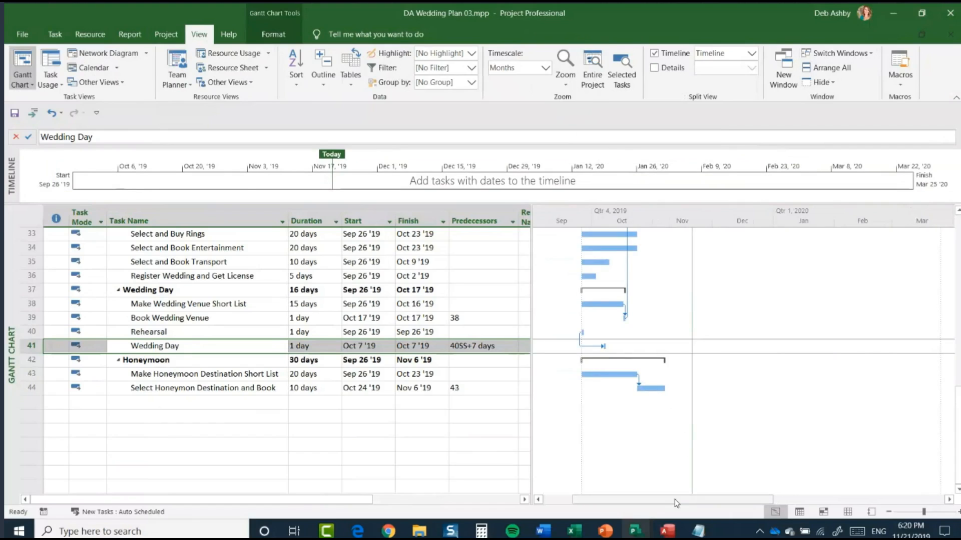
pyautogui.moveTo(680, 500); pyautogui.dragTo(897, 501)
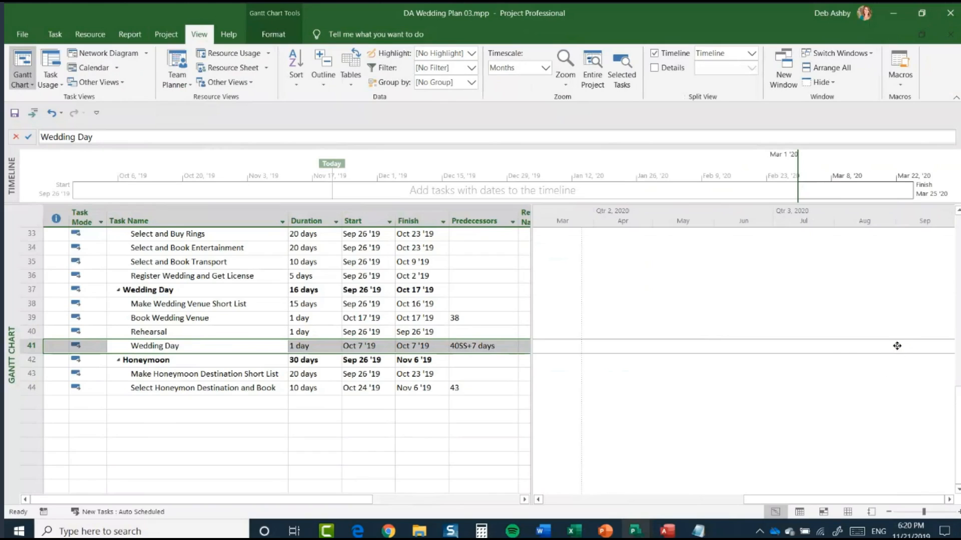
pyautogui.moveTo(897, 346)
# Delete the placeholder new task above the Planning summary task
pyautogui.scroll(10, 211, 366)
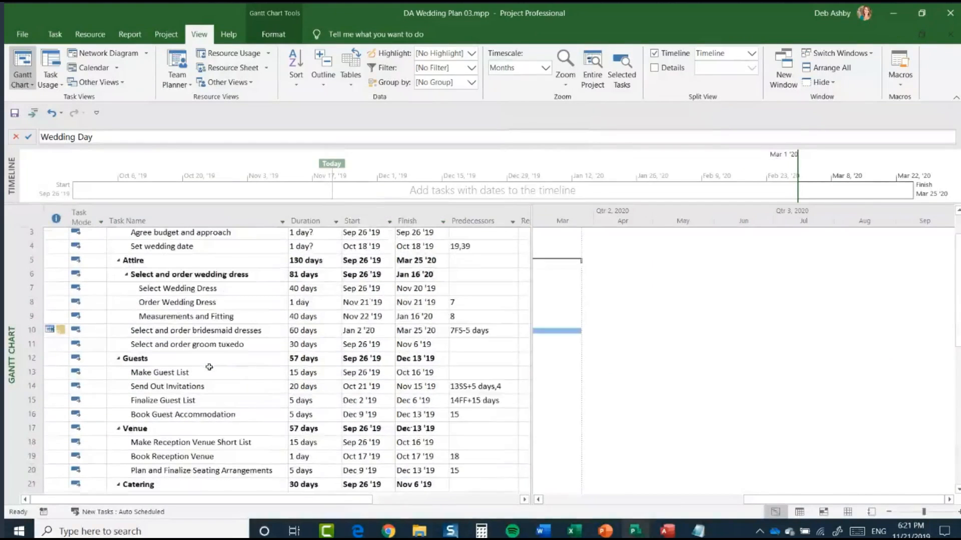
pyautogui.scroll(1, 209, 367)
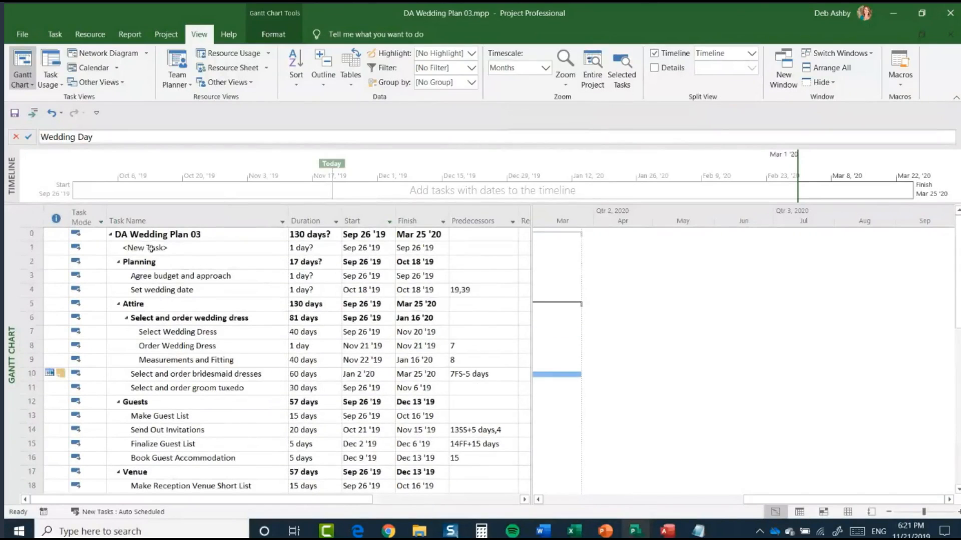
pyautogui.click(30, 248)
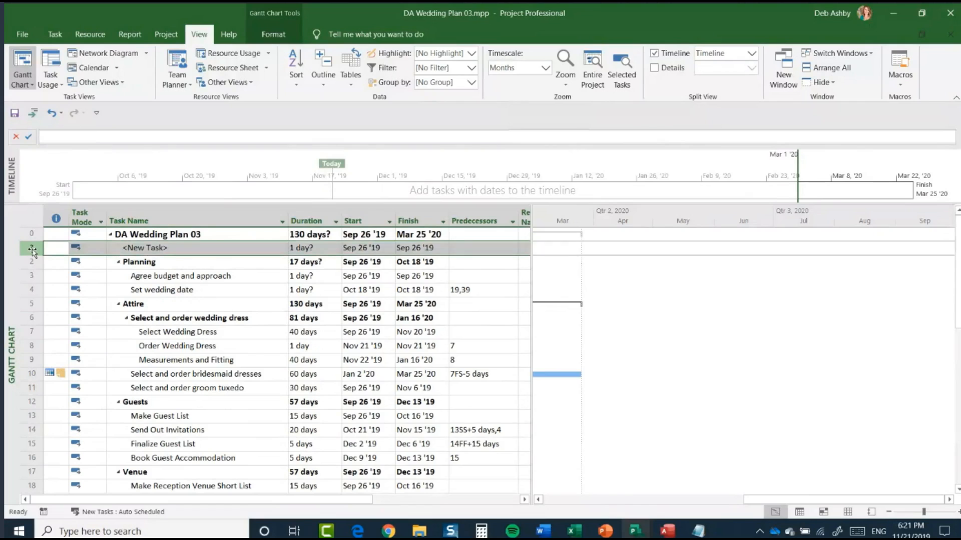
pyautogui.rightClick(33, 251)
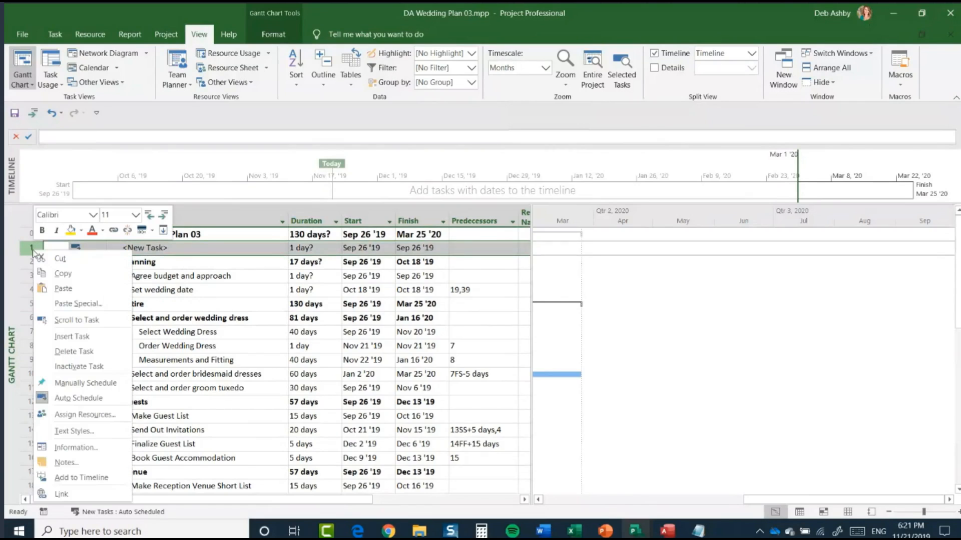
pyautogui.click(109, 356)
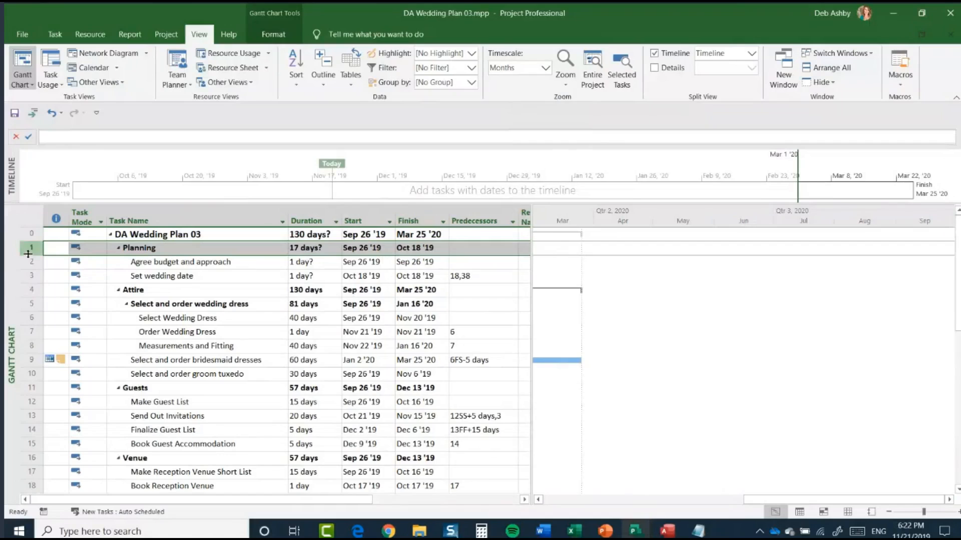
# Try to delete the Planning summary task with its subtasks, and cancel the deletion
pyautogui.moveTo(30, 264); pyautogui.dragTo(31, 276)
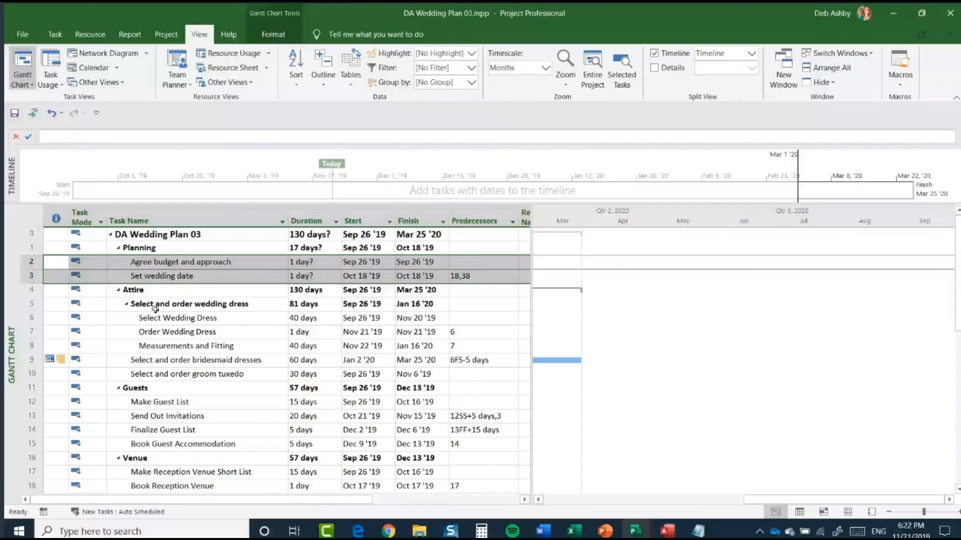
pyautogui.click(32, 262)
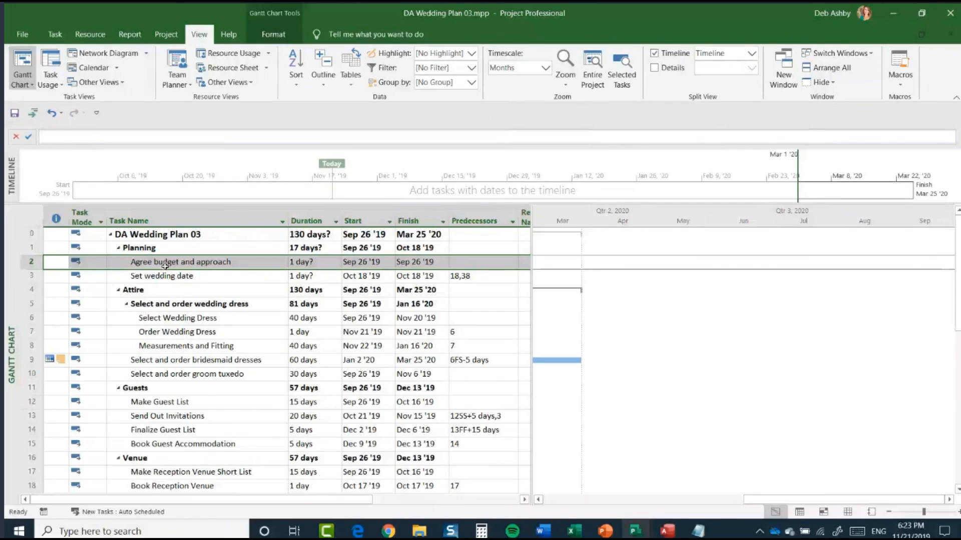
pyautogui.rightClick(31, 249)
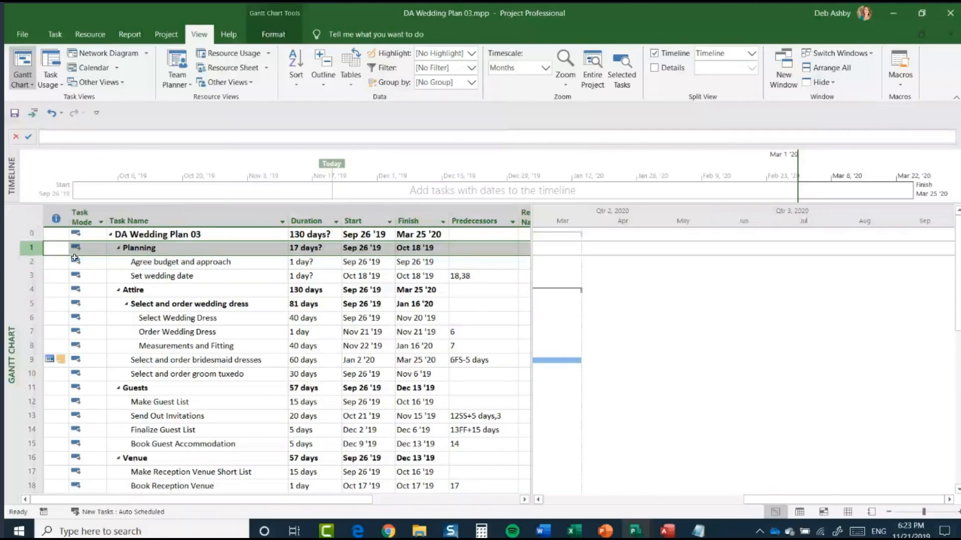
pyautogui.rightClick(31, 250)
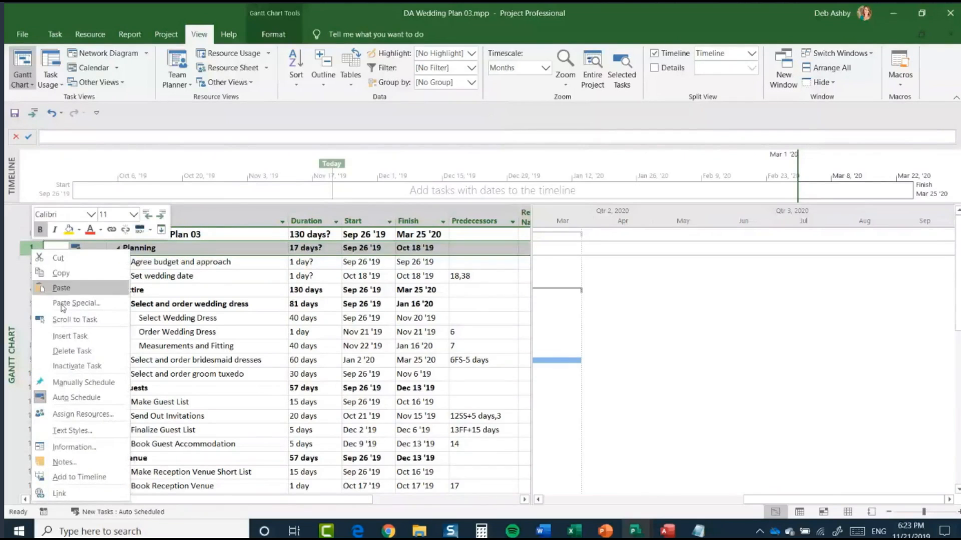
pyautogui.click(69, 352)
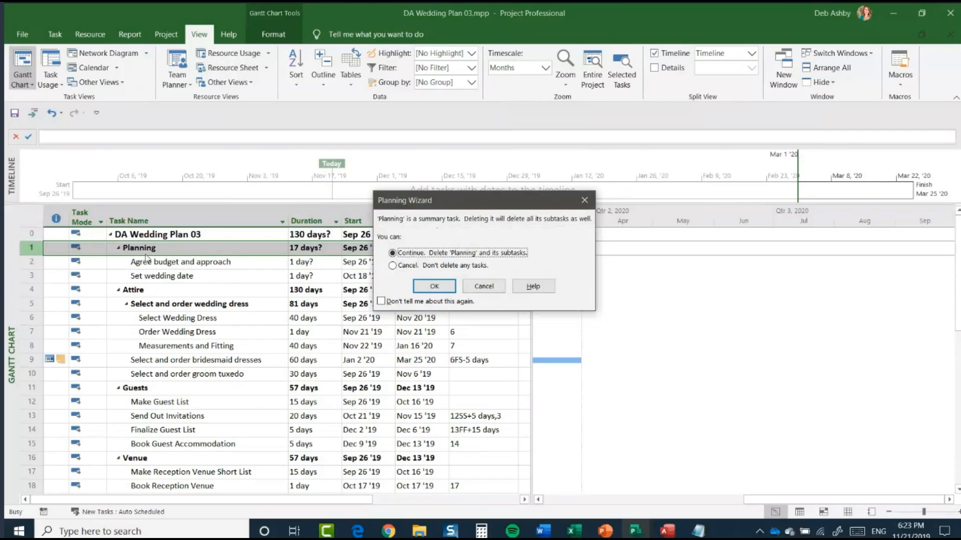
pyautogui.click(484, 286)
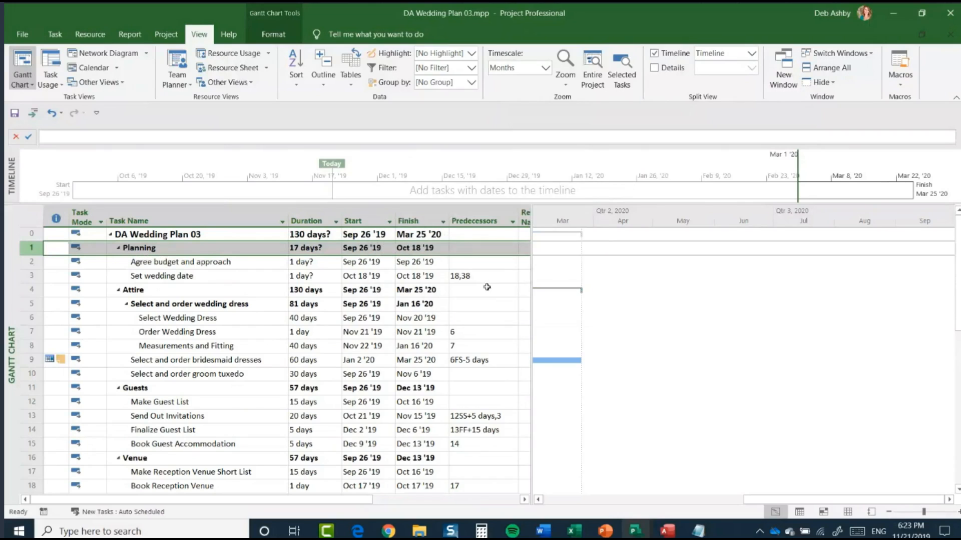
# Outdent the Agree budget and approach and Set wedding date tasks so they are no longer subtasks of Planning
pyautogui.click(24, 264)
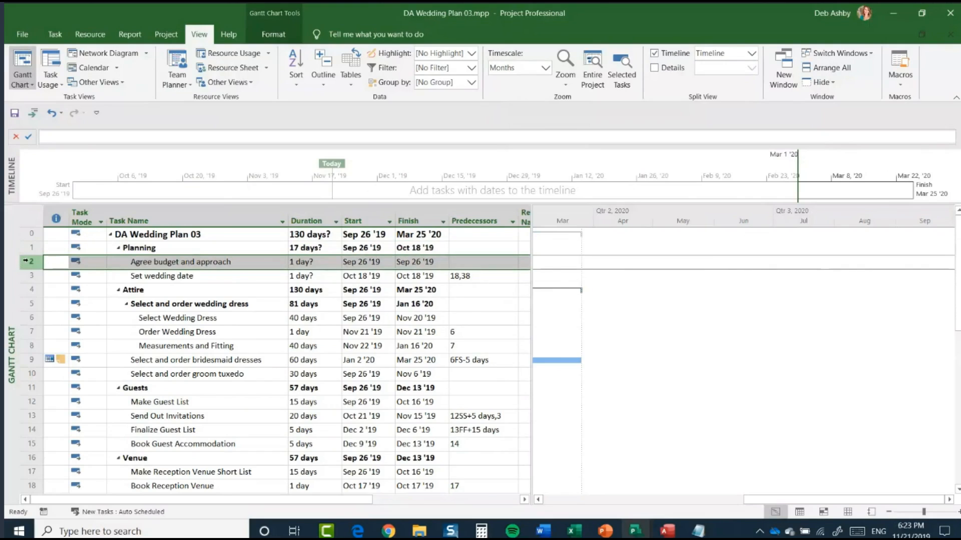
pyautogui.moveTo(24, 264); pyautogui.dragTo(25, 277)
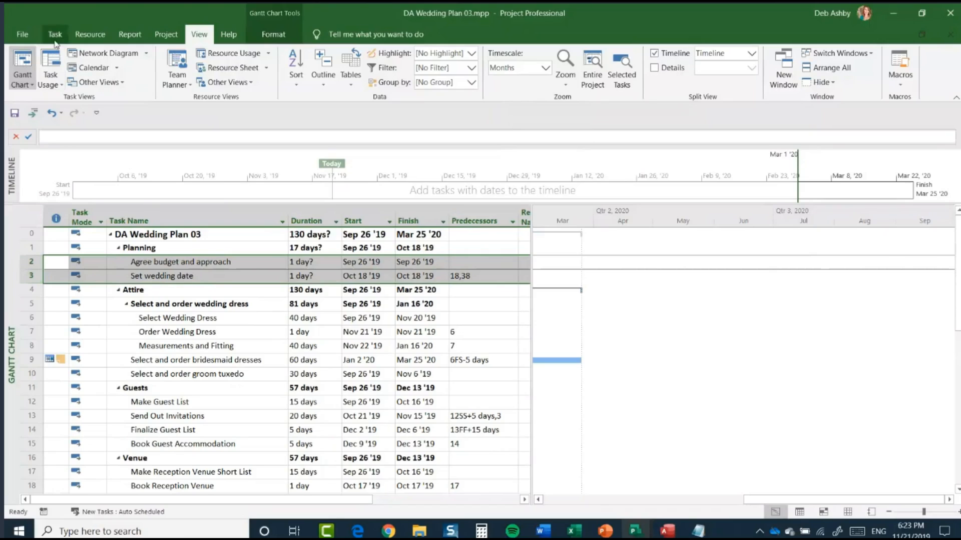
pyautogui.click(55, 35)
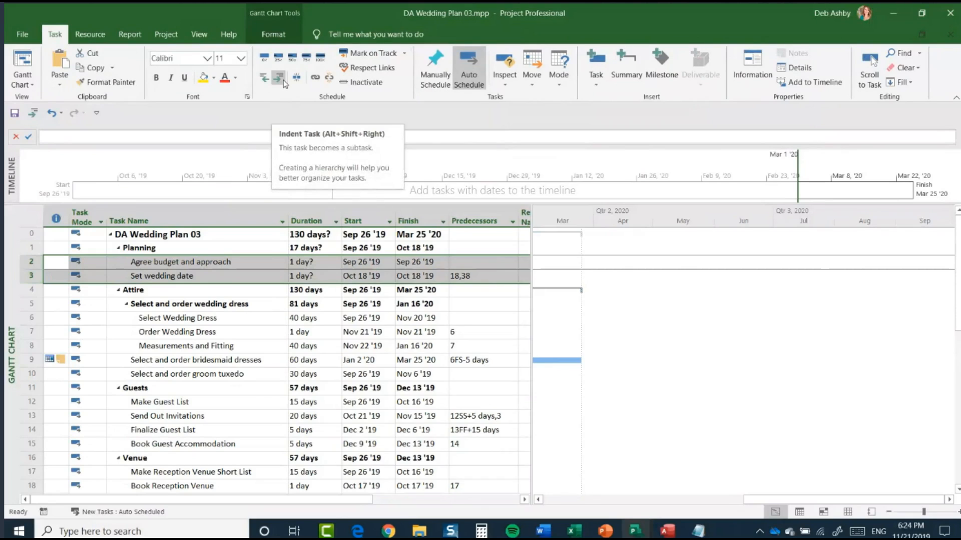
pyautogui.click(265, 78)
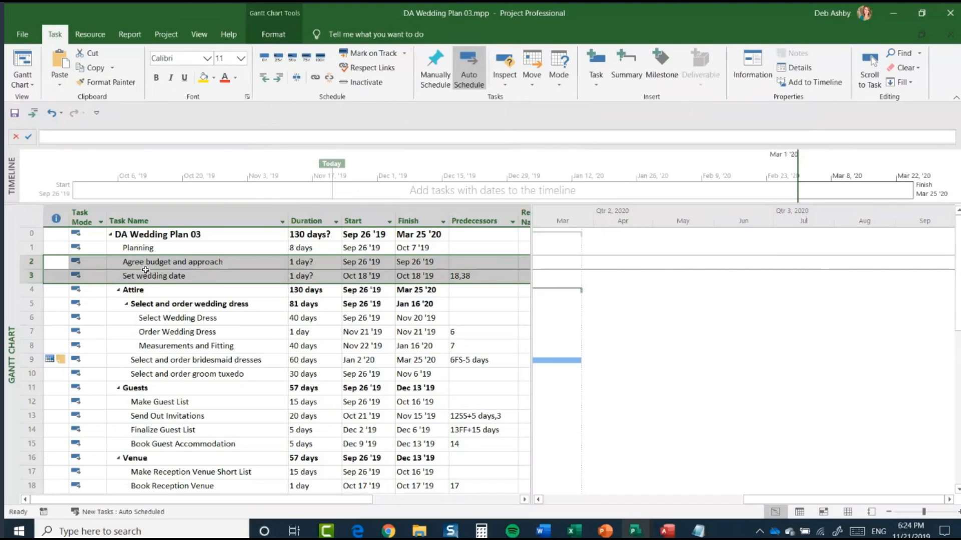
# Delete the Planning task from the task list
pyautogui.click(34, 248)
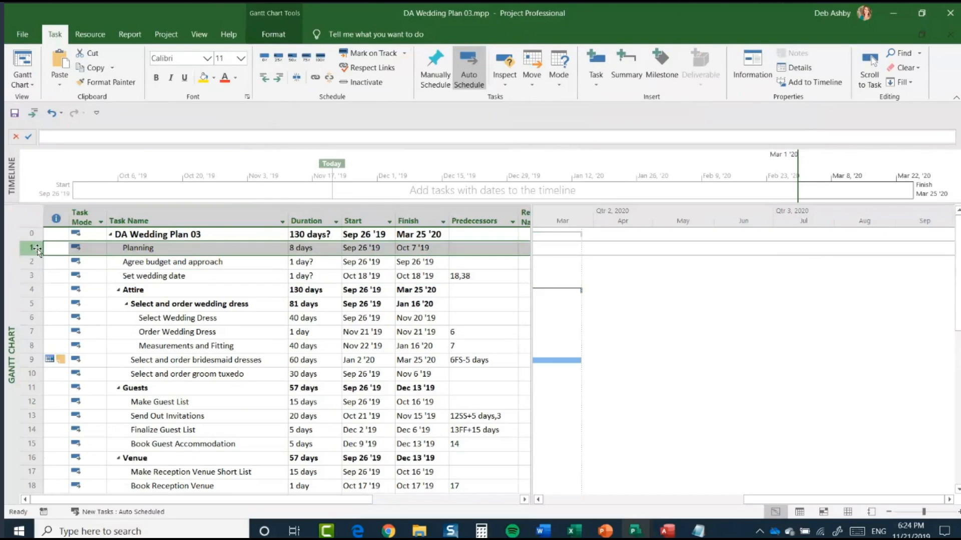
pyautogui.rightClick(37, 249)
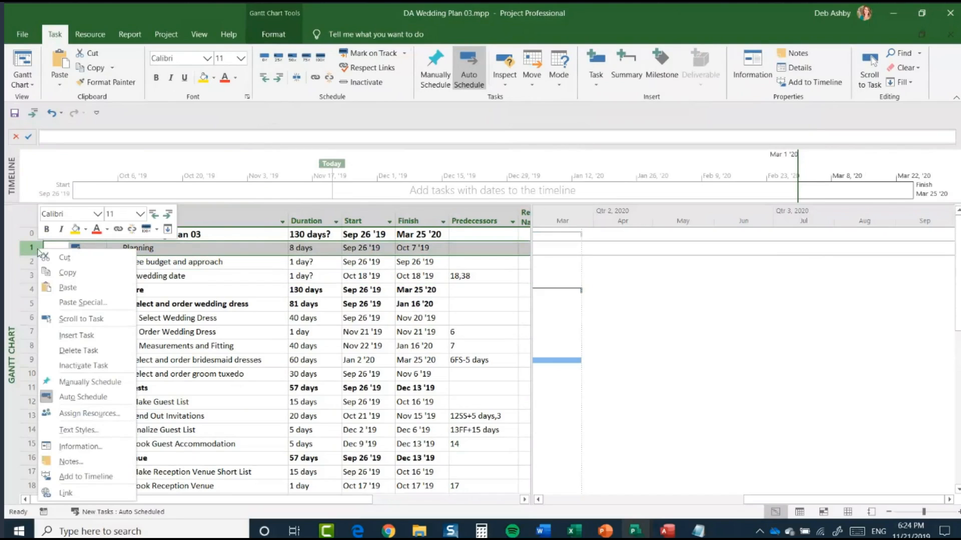
pyautogui.click(93, 352)
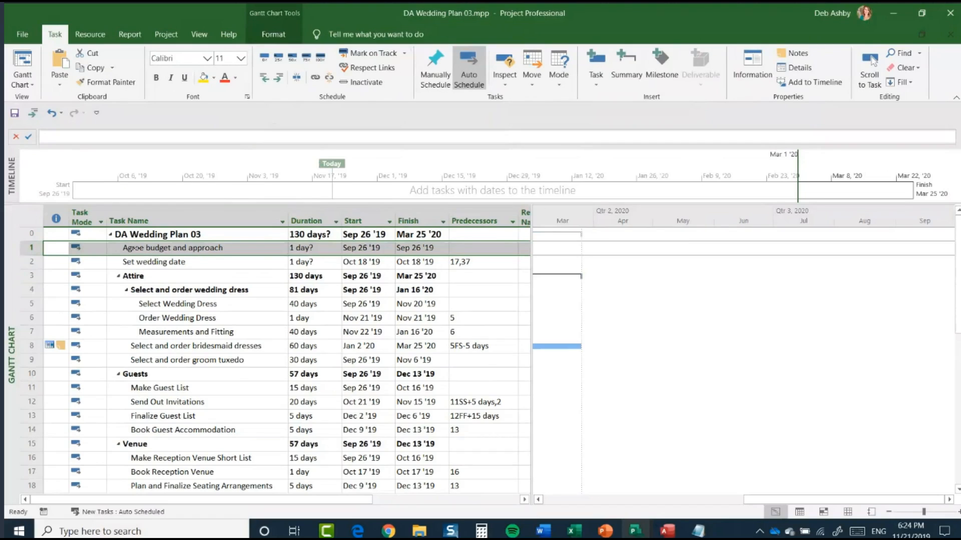
# Set task 1 as the predecessor of the Attire, Guests and Venue summary tasks
pyautogui.click(468, 279)
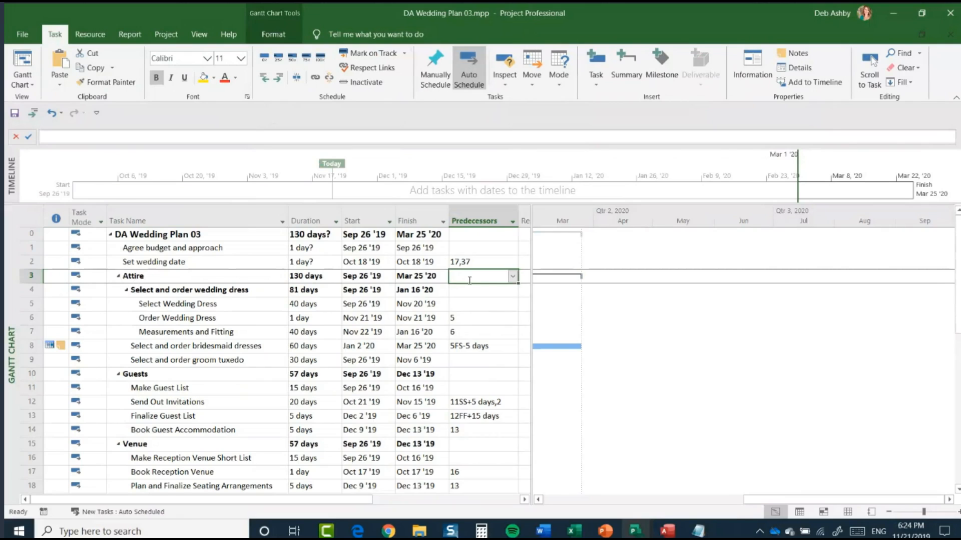
pyautogui.write('1')
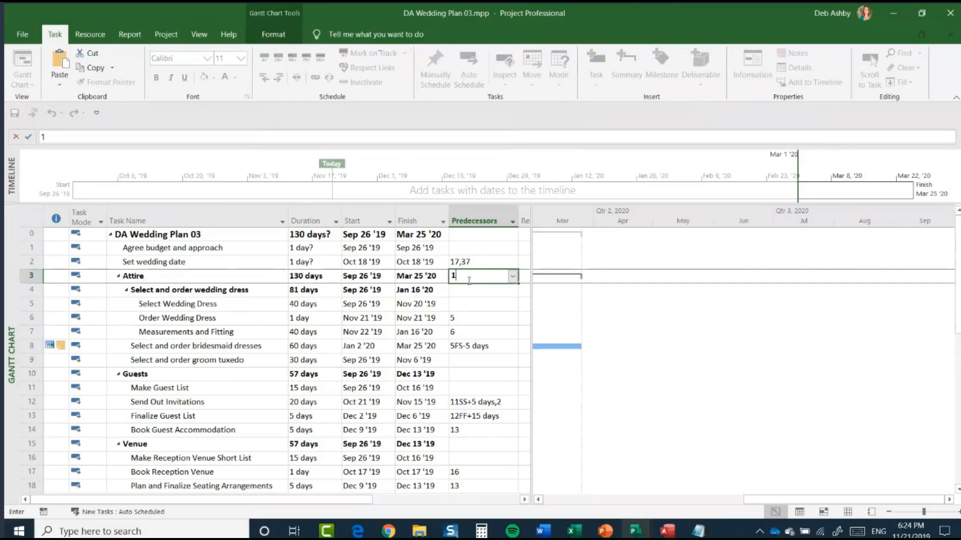
pyautogui.click(476, 374)
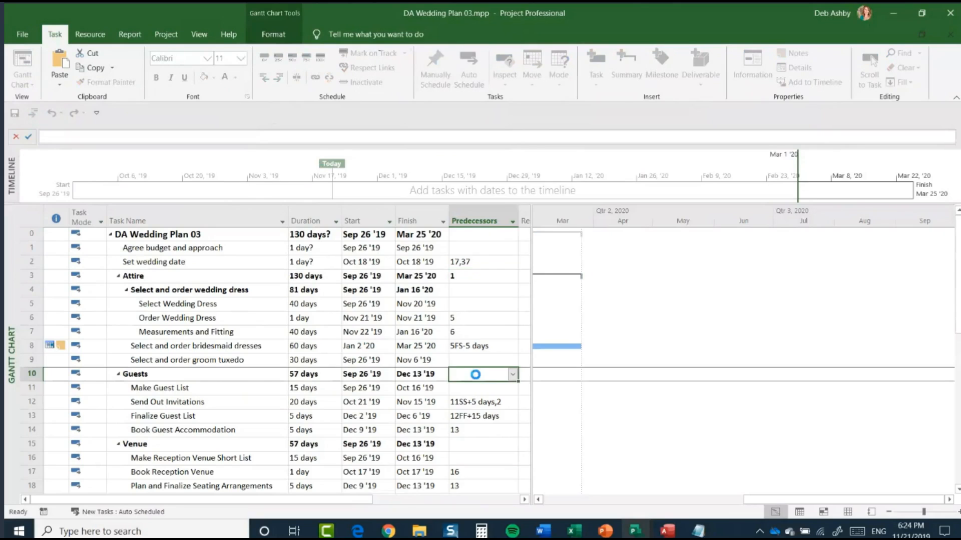
pyautogui.write('1')
pyautogui.click(471, 445)
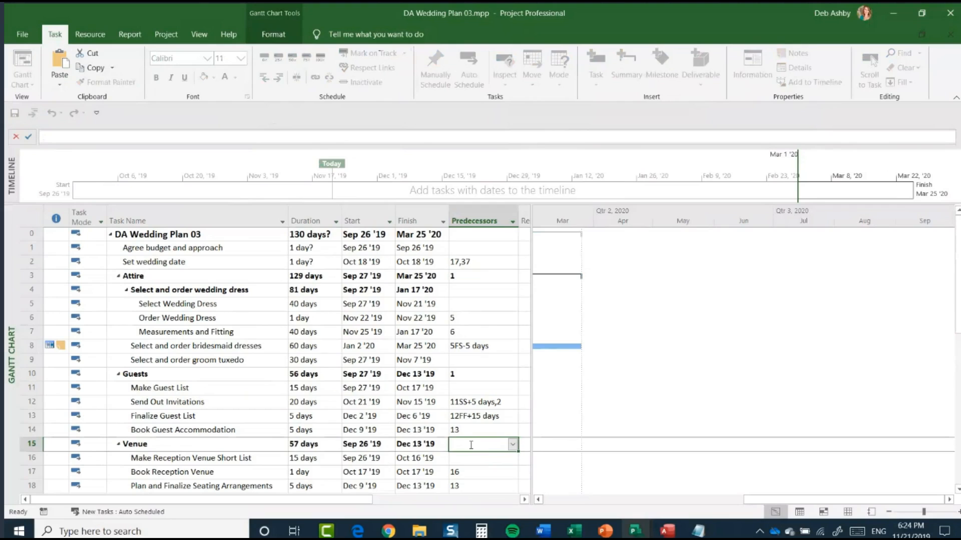
pyautogui.write('1')
pyautogui.press('Escape')
pyautogui.scroll(-3, 474, 430)
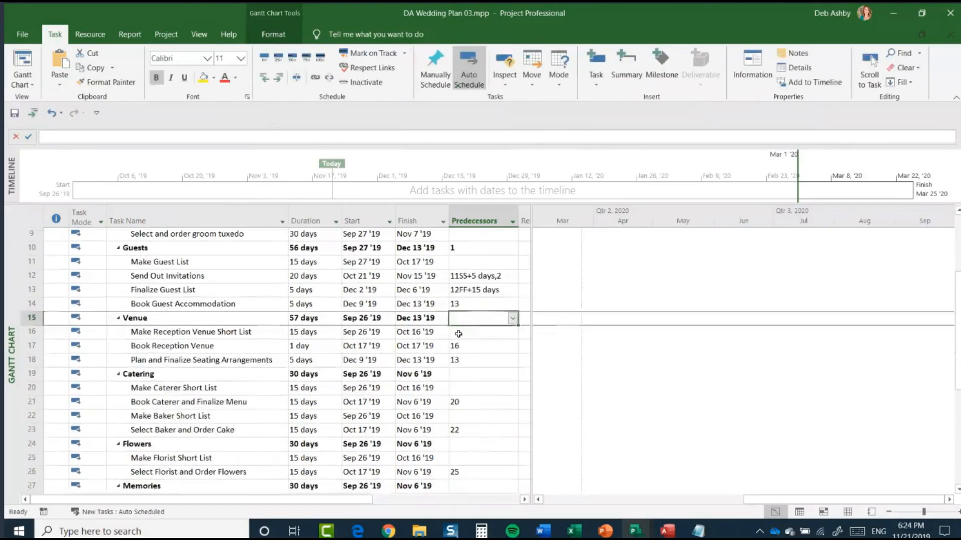
pyautogui.write('1')
# Set task 1 as the predecessor of the Catering and Flowers summary tasks
pyautogui.click(460, 376)
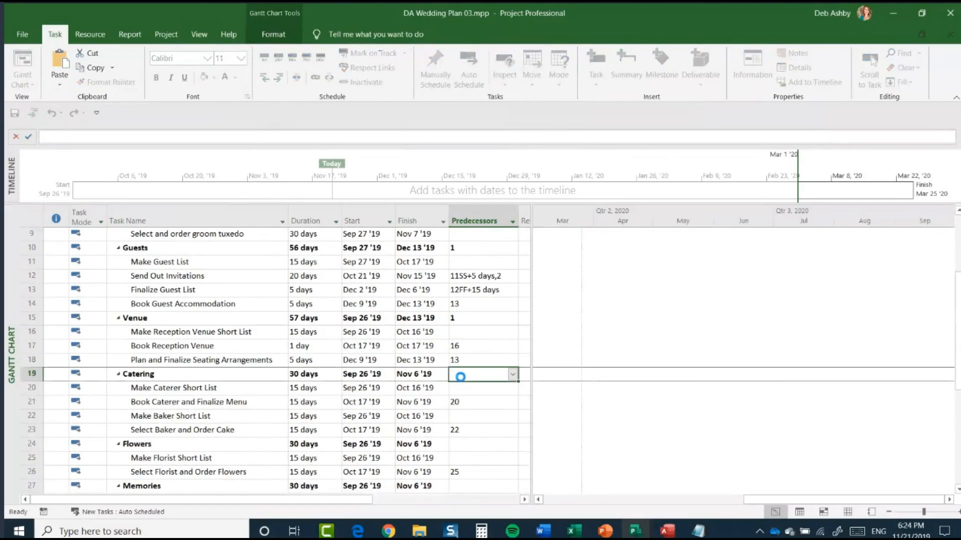
pyautogui.write('1')
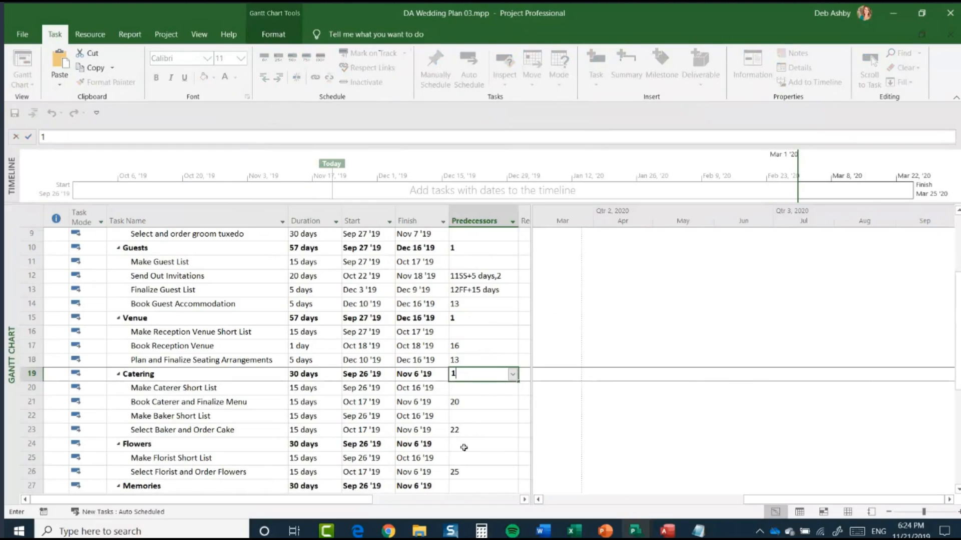
pyautogui.click(464, 448)
pyautogui.scroll(-3, 484, 400)
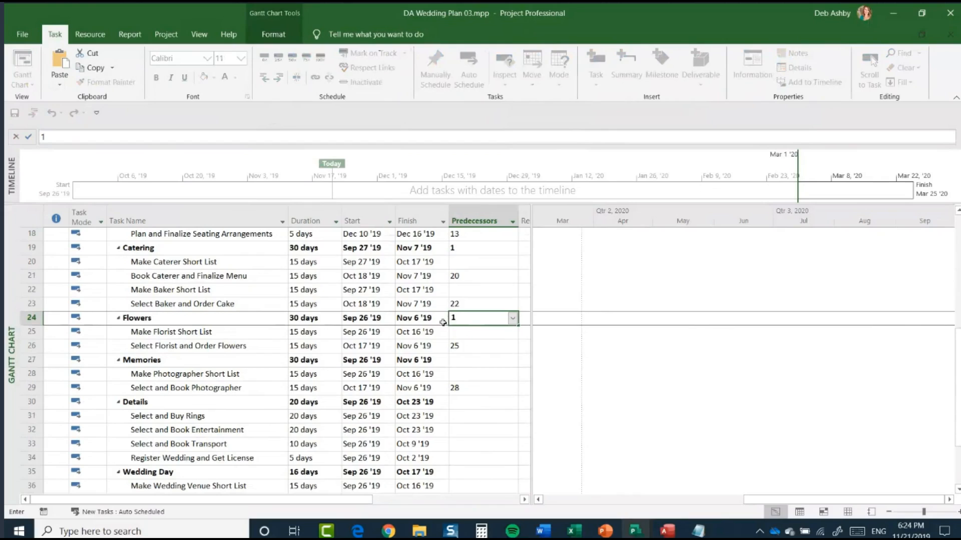
pyautogui.click(512, 321)
pyautogui.click(513, 320)
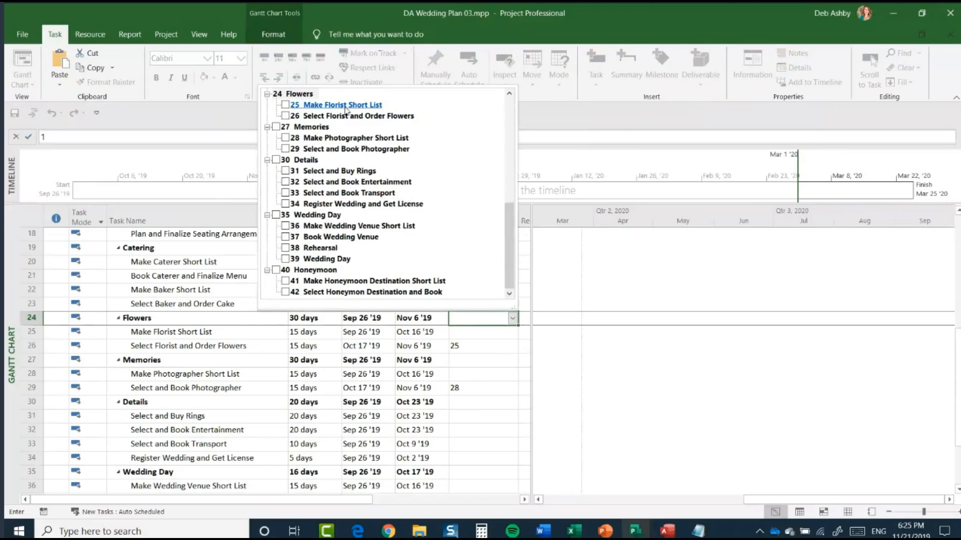
pyautogui.click(462, 321)
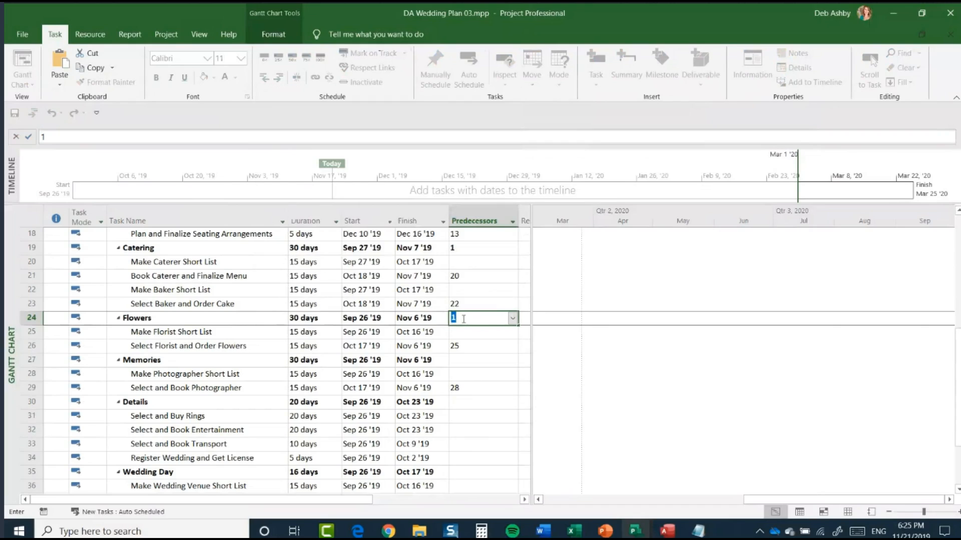
# Set task 1 as the predecessor of the Memories and Details summary tasks
pyautogui.click(468, 363)
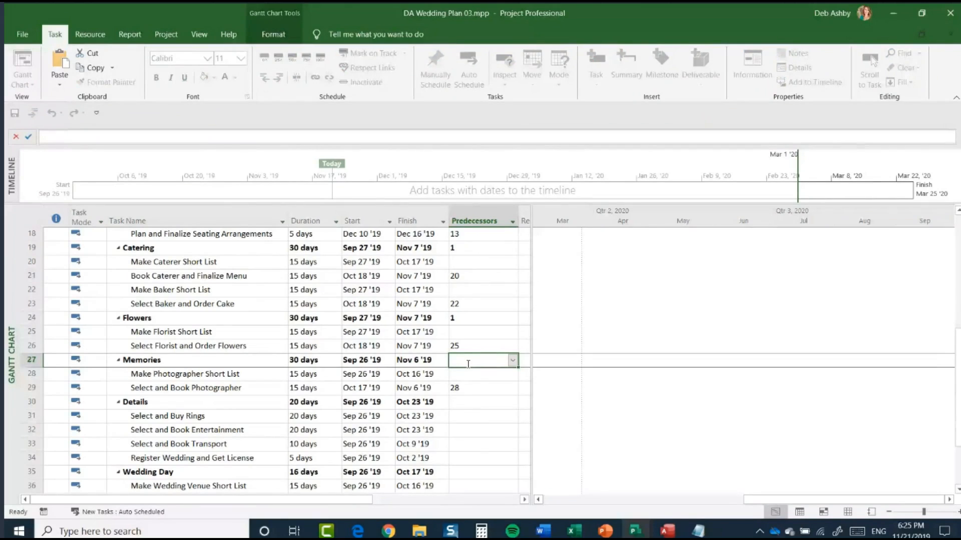
pyautogui.write('1')
pyautogui.click(464, 403)
pyautogui.write('1')
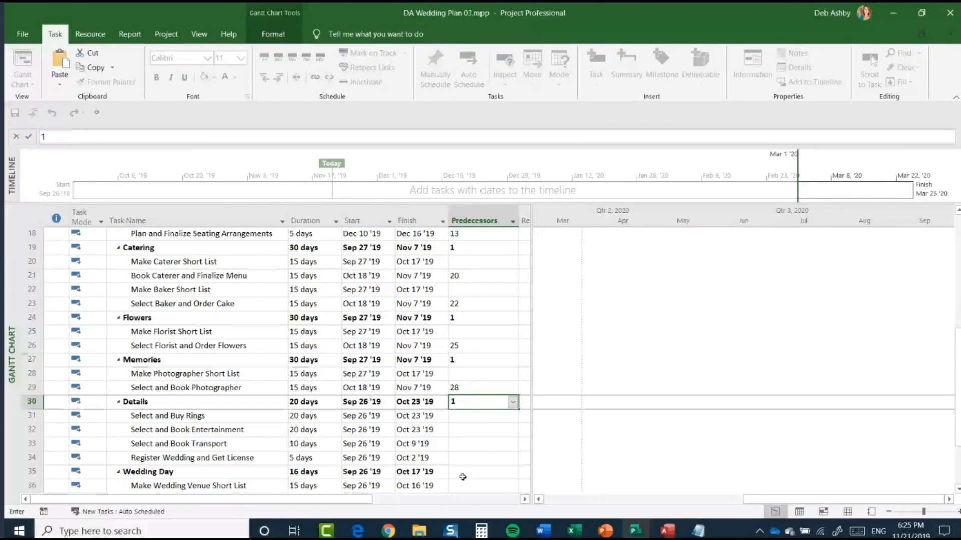
# Set task 1 as the predecessor of the Wedding Day and Honeymoon summary tasks
pyautogui.click(463, 478)
pyautogui.scroll(-4, 473, 436)
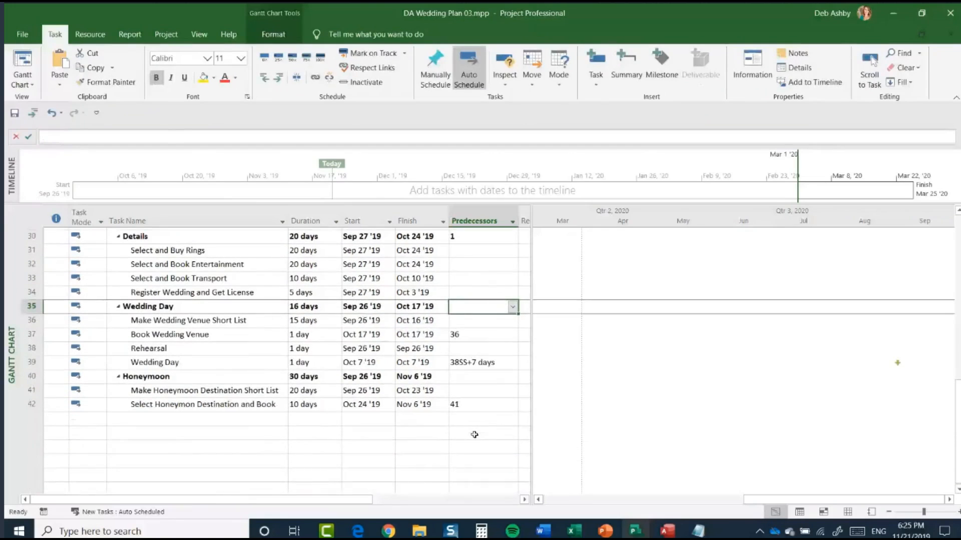
pyautogui.write('1')
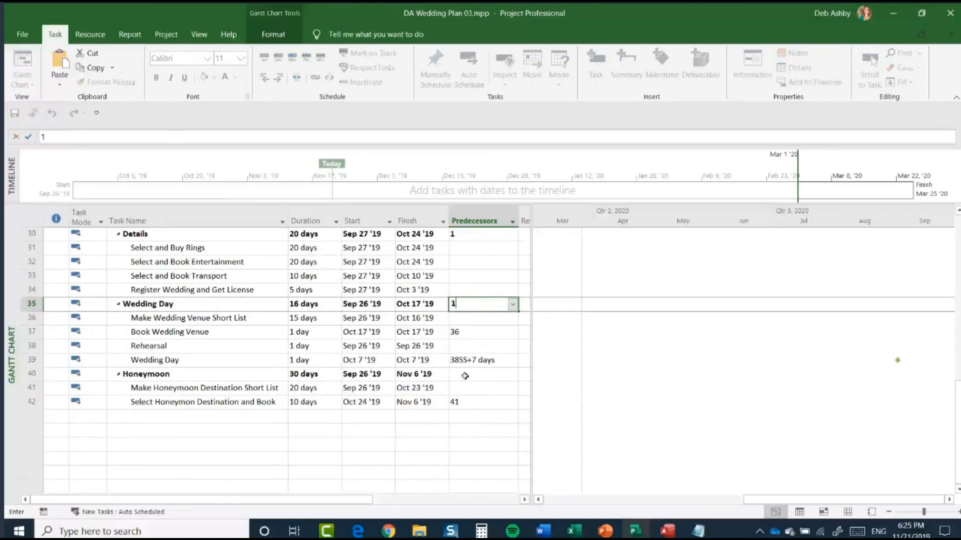
pyautogui.click(465, 375)
pyautogui.scroll(5, 420, 383)
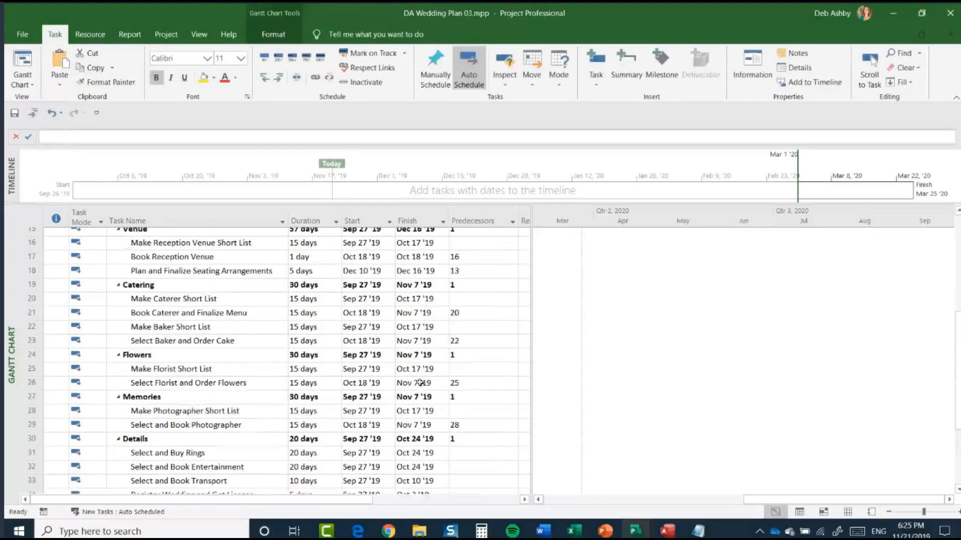
pyautogui.scroll(-5, 446, 380)
pyautogui.write('1')
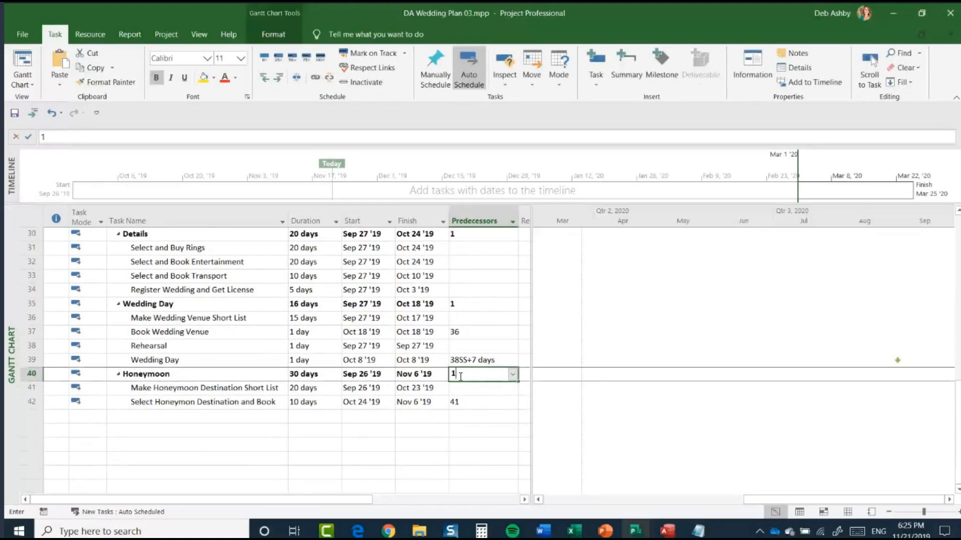
pyautogui.press('Return')
# Insert a blank row above the Agree budget and approach task
pyautogui.scroll(10, 374, 340)
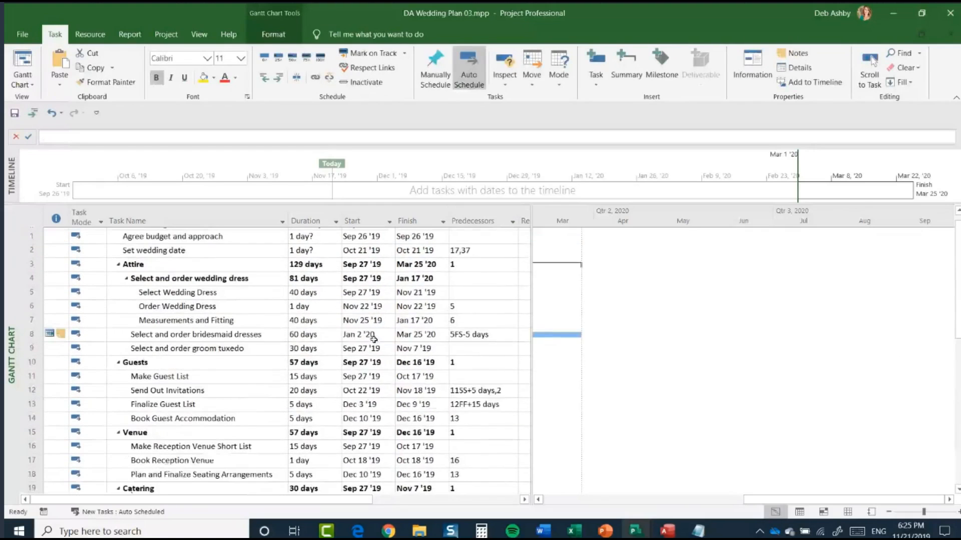
pyautogui.scroll(1, 374, 339)
pyautogui.click(196, 249)
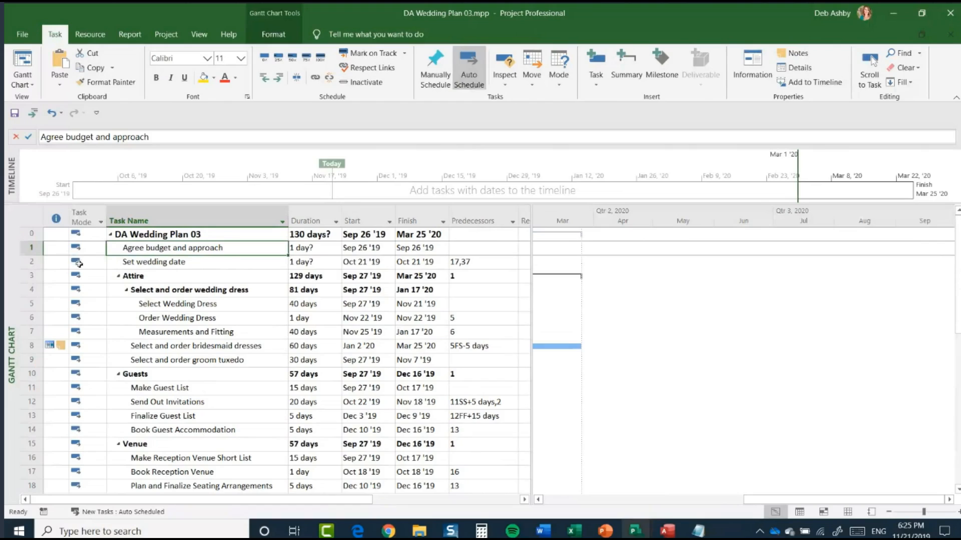
pyautogui.click(30, 248)
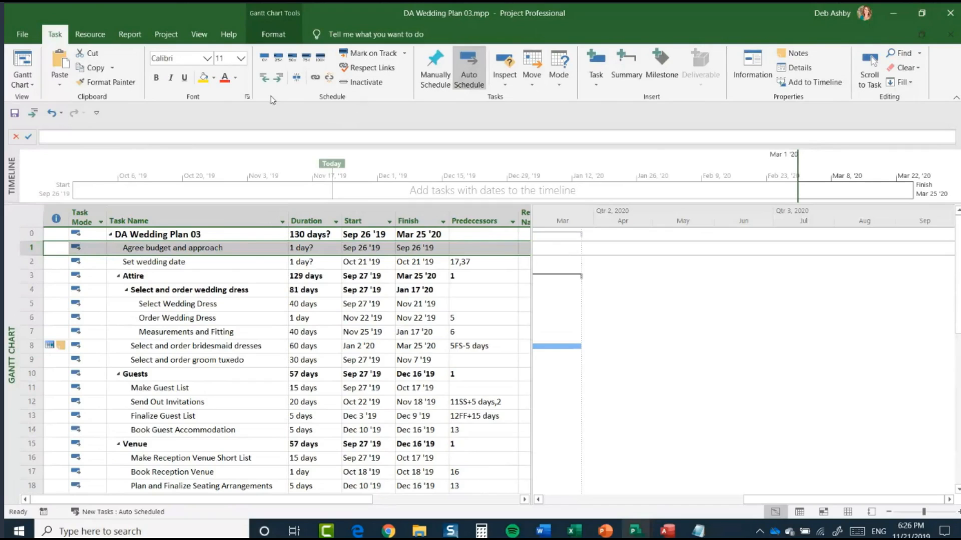
pyautogui.click(270, 35)
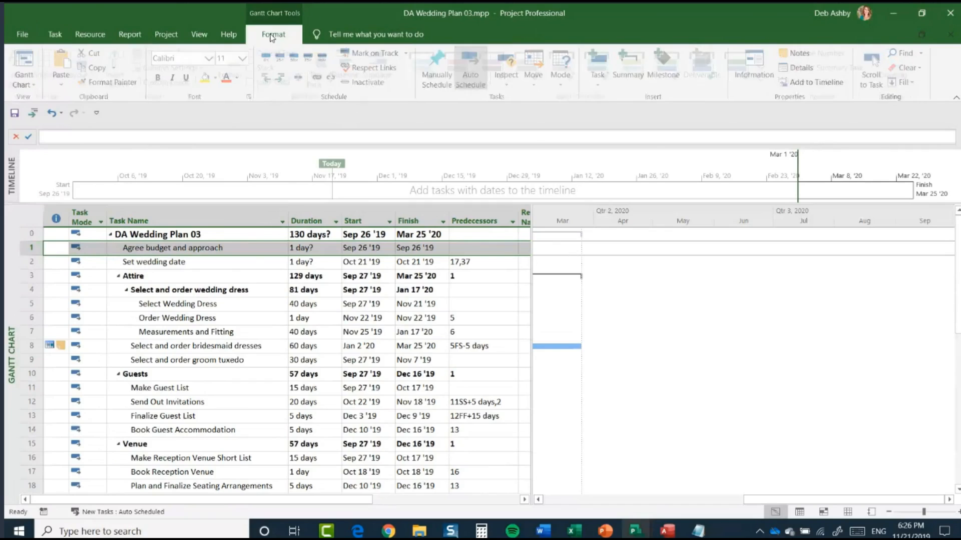
pyautogui.click(54, 35)
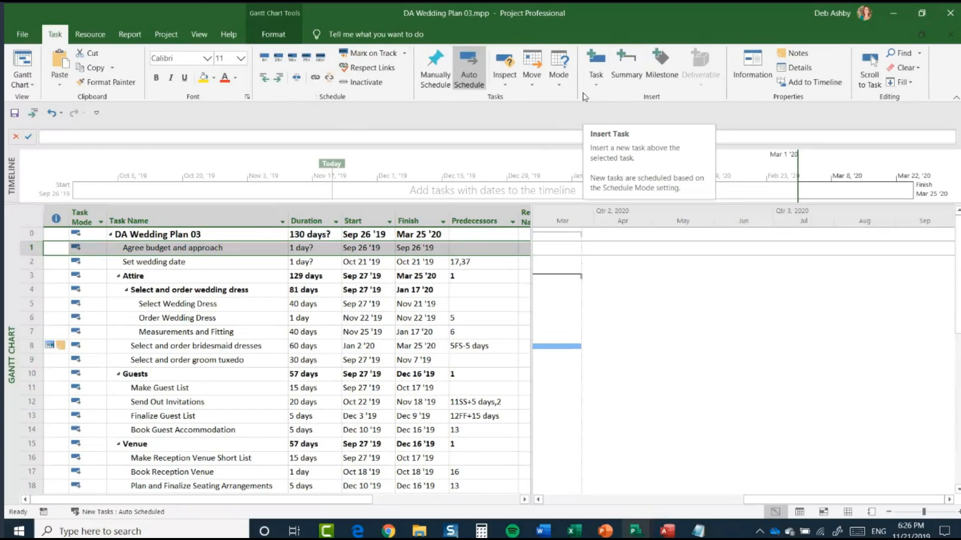
pyautogui.click(596, 81)
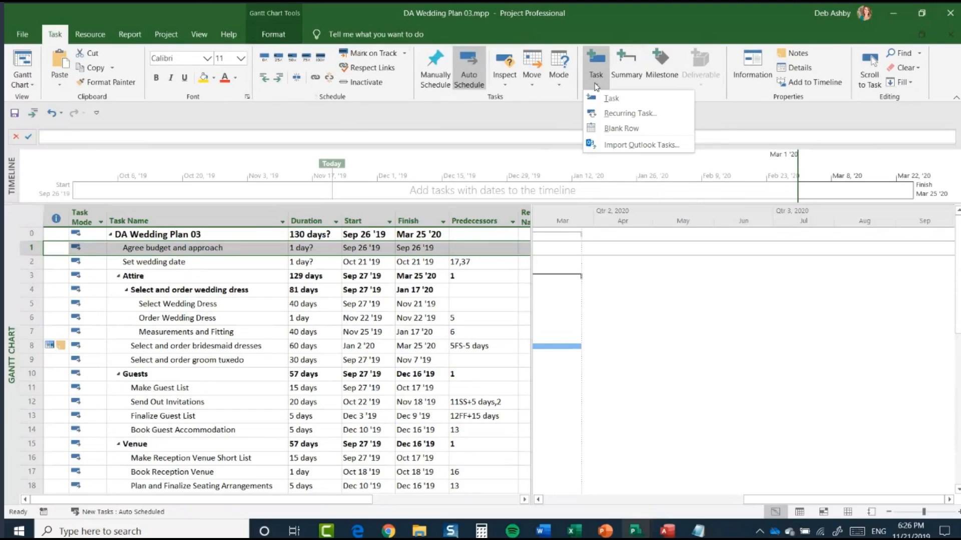
pyautogui.click(653, 134)
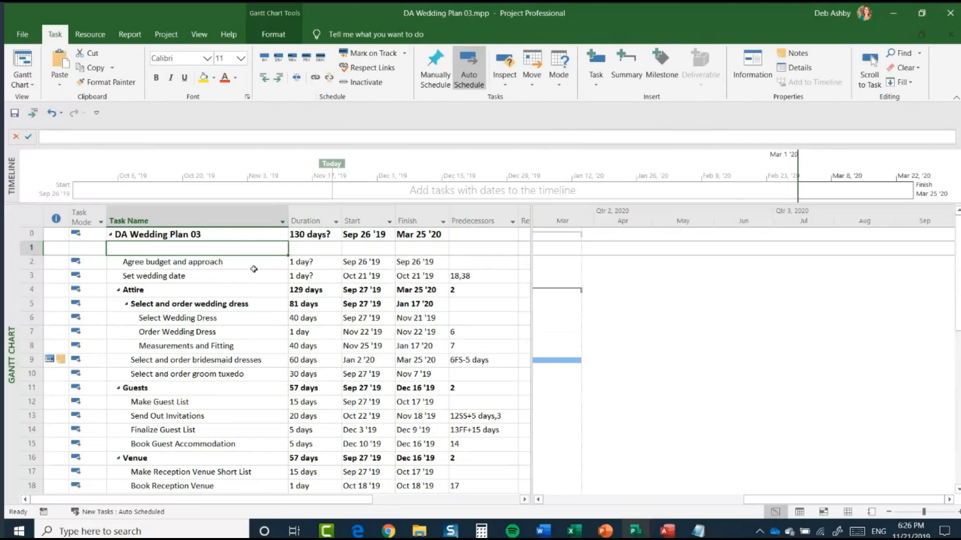
# Insert a blank row above the Attire summary task
pyautogui.click(30, 290)
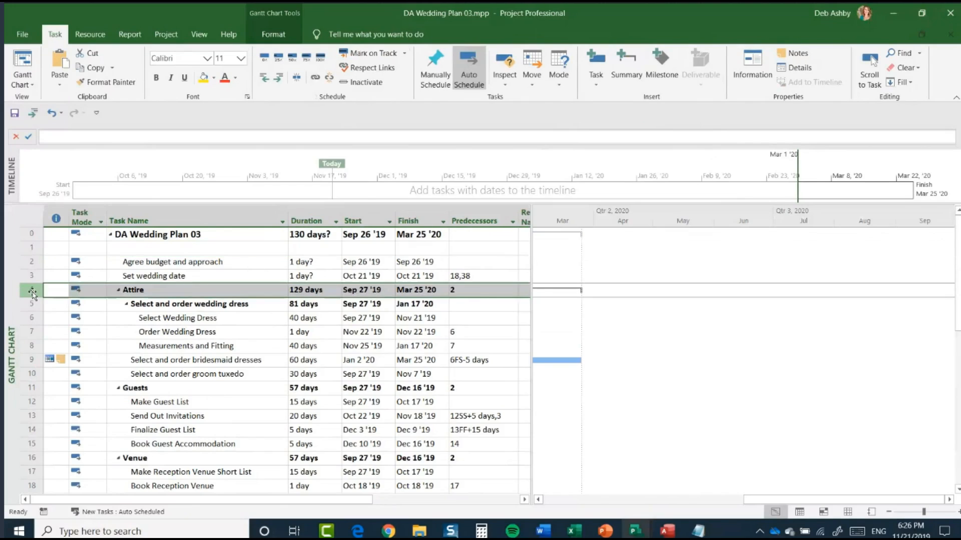
pyautogui.click(596, 87)
pyautogui.click(620, 128)
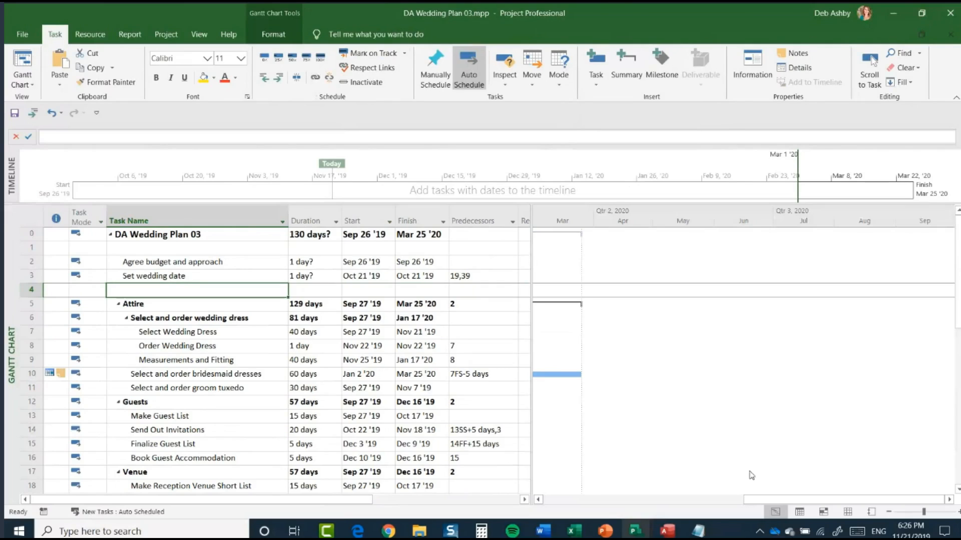
# Insert a new task directly below the Set wedding date task, above the blank row
pyautogui.moveTo(773, 500); pyautogui.dragTo(600, 503)
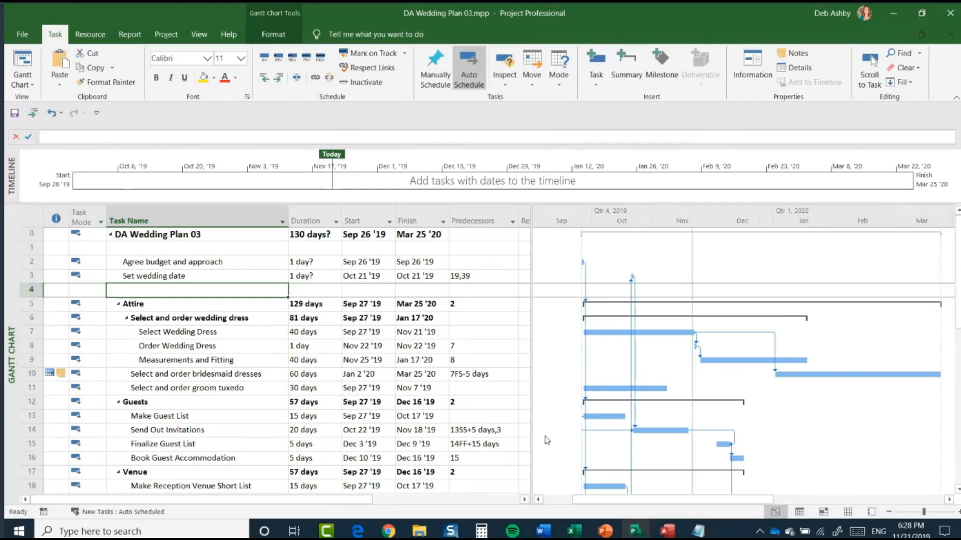
pyautogui.click(29, 275)
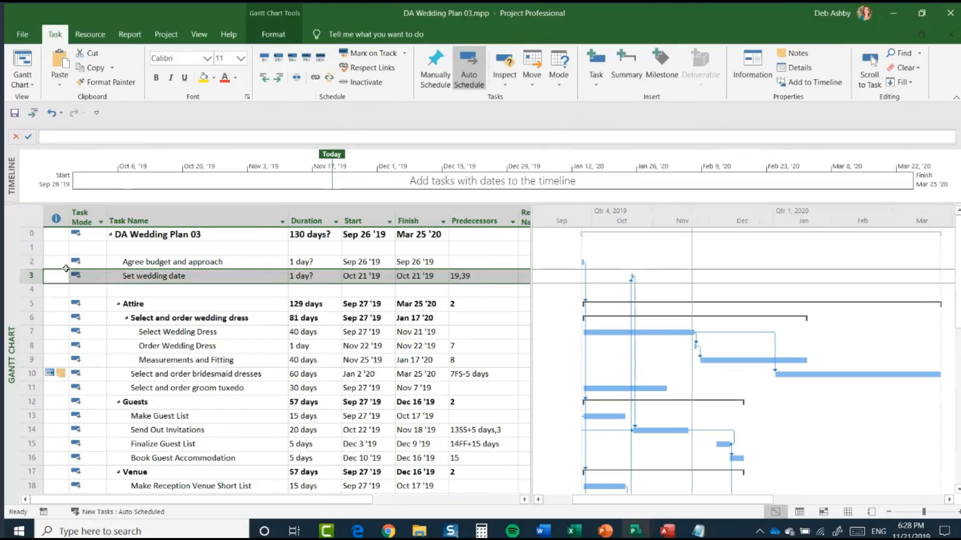
pyautogui.click(32, 290)
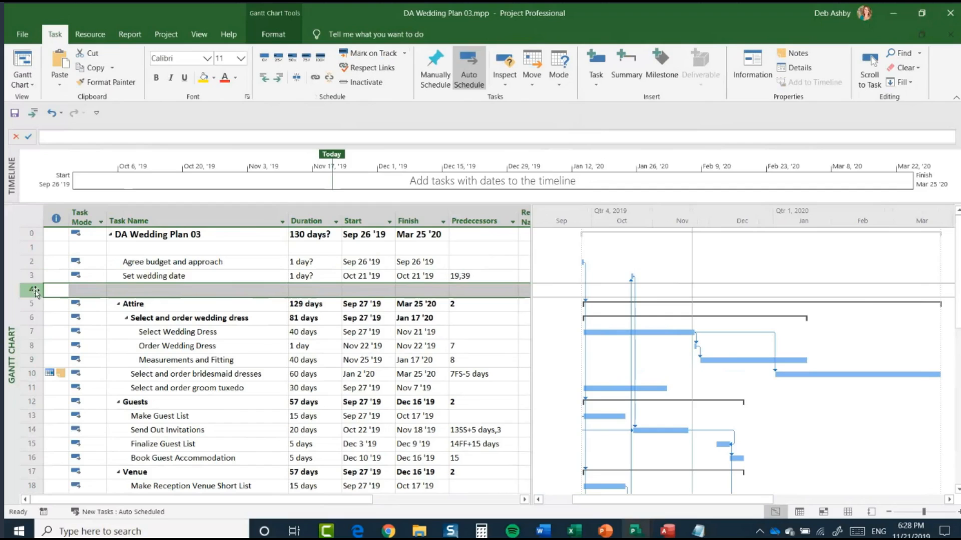
pyautogui.rightClick(35, 291)
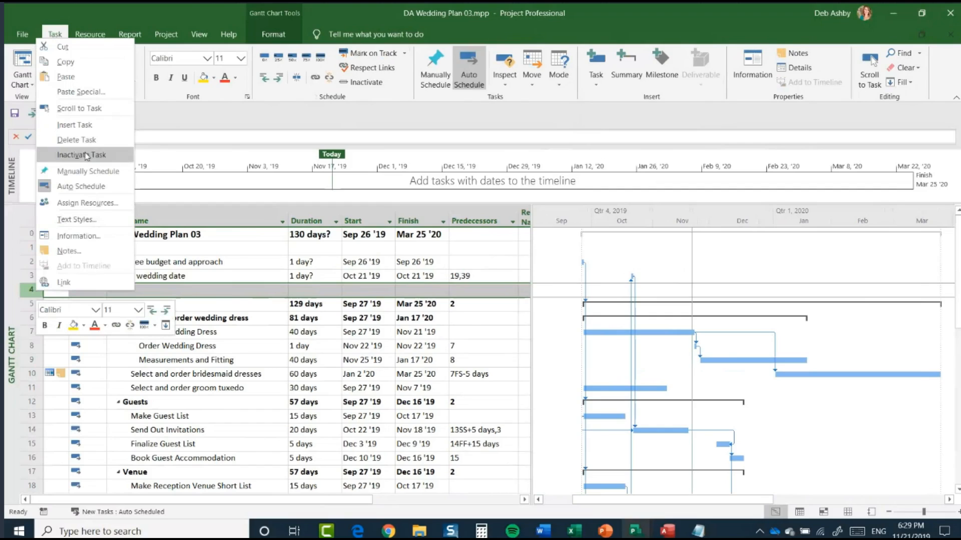
pyautogui.click(93, 125)
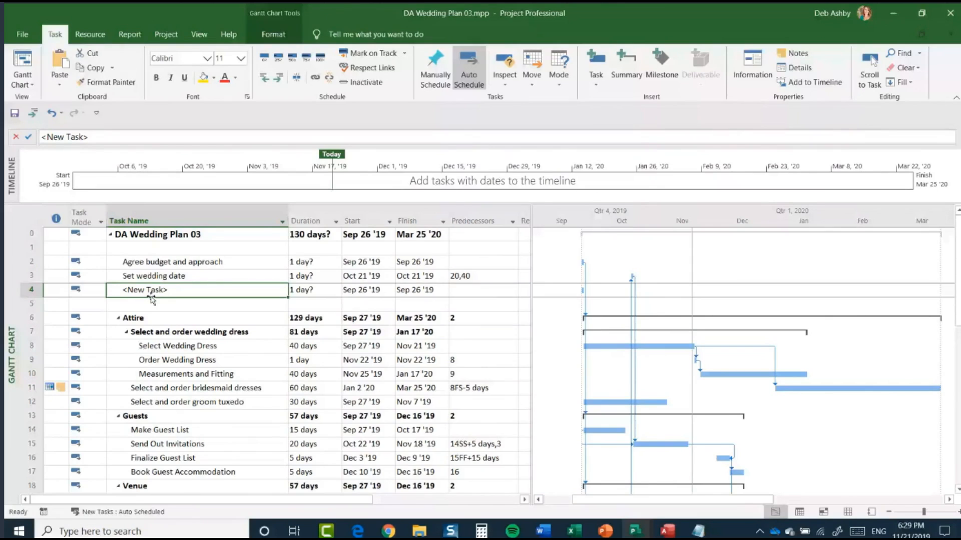
# Name the new task in row 4 Wedding Date Set
pyautogui.click(36, 136)
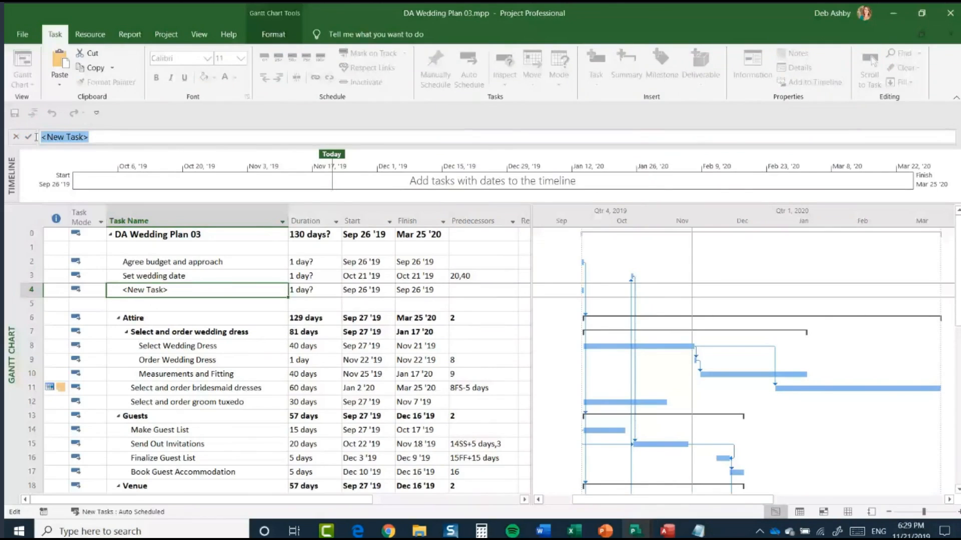
pyautogui.write('Weddinf')
pyautogui.press('BackSpace')
pyautogui.write('g ')
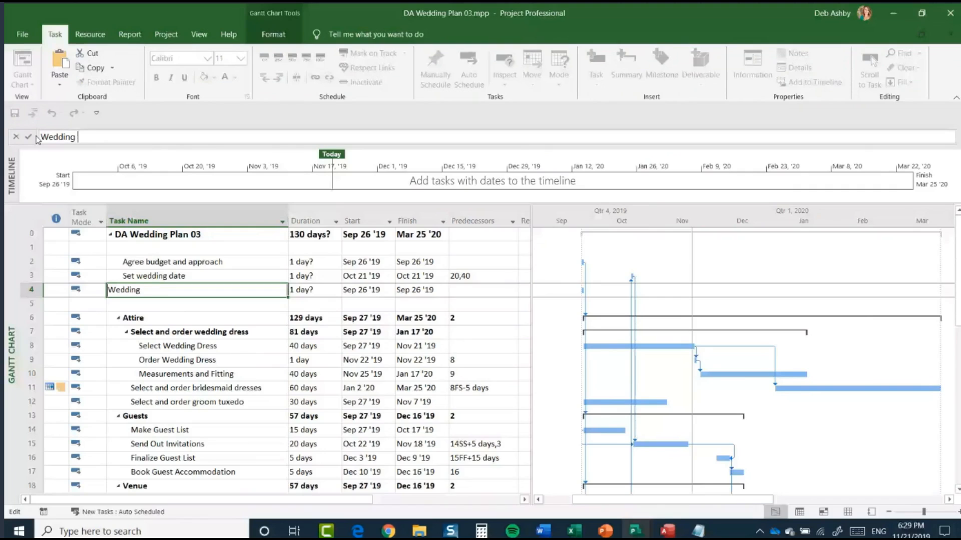
pyautogui.write('Date Set')
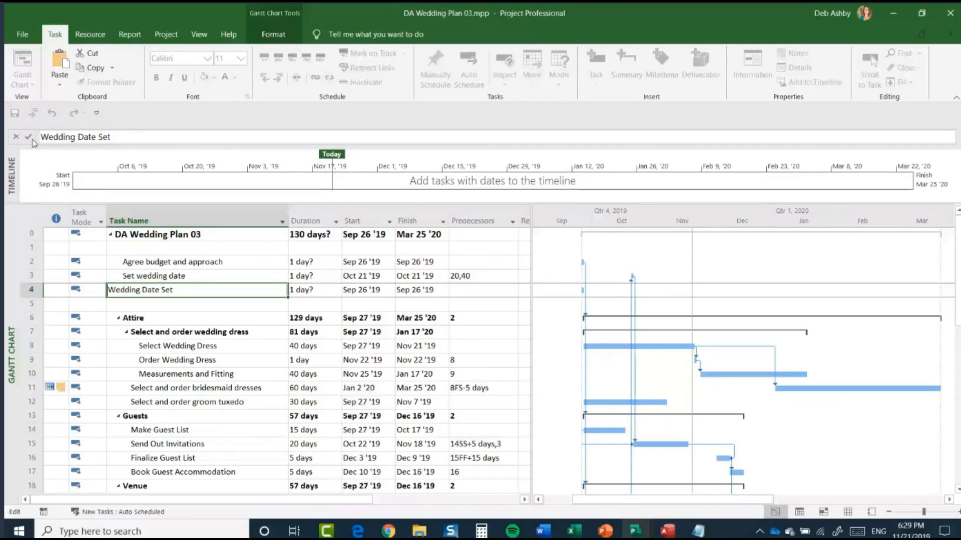
pyautogui.click(269, 306)
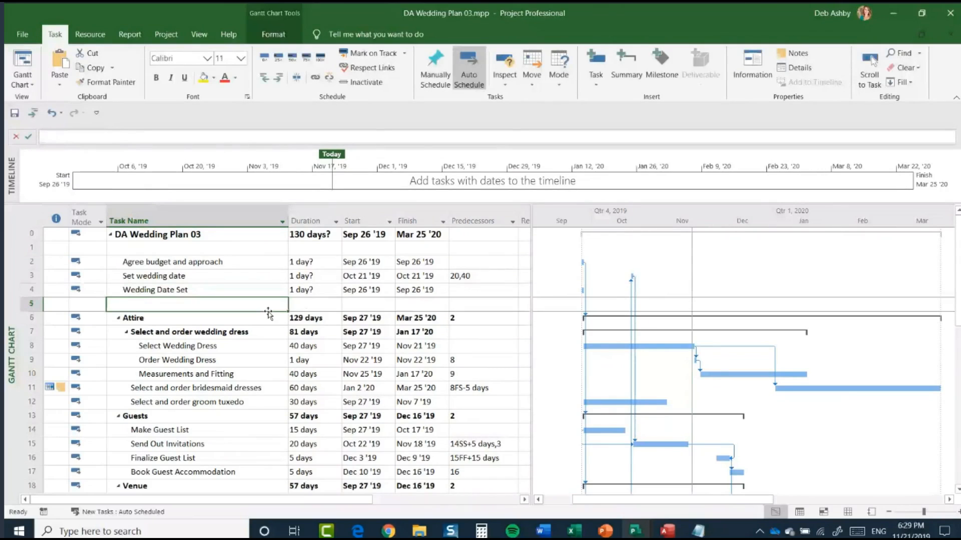
# Set the Wedding Date Set task's duration to 0 days, leaving the milestone option off
pyautogui.click(194, 291)
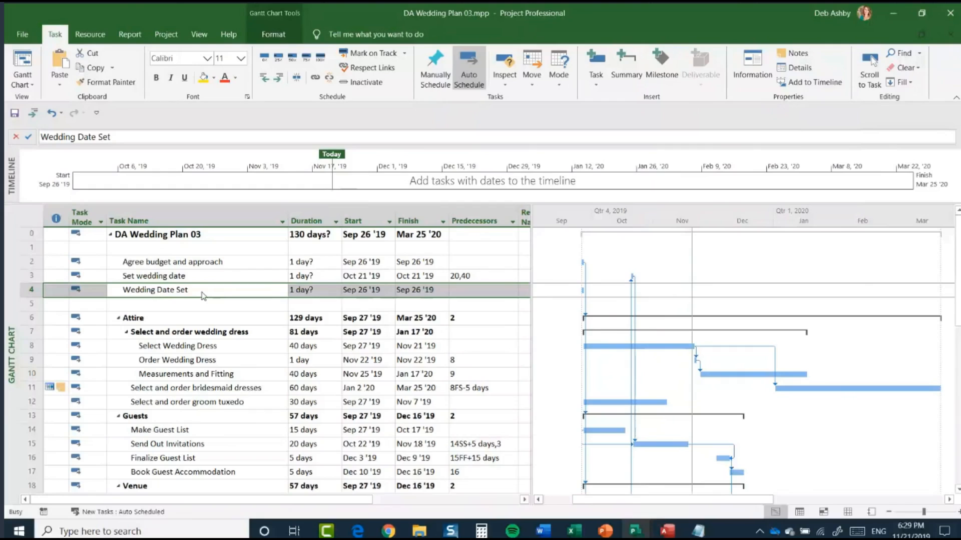
pyautogui.doubleClick(202, 291)
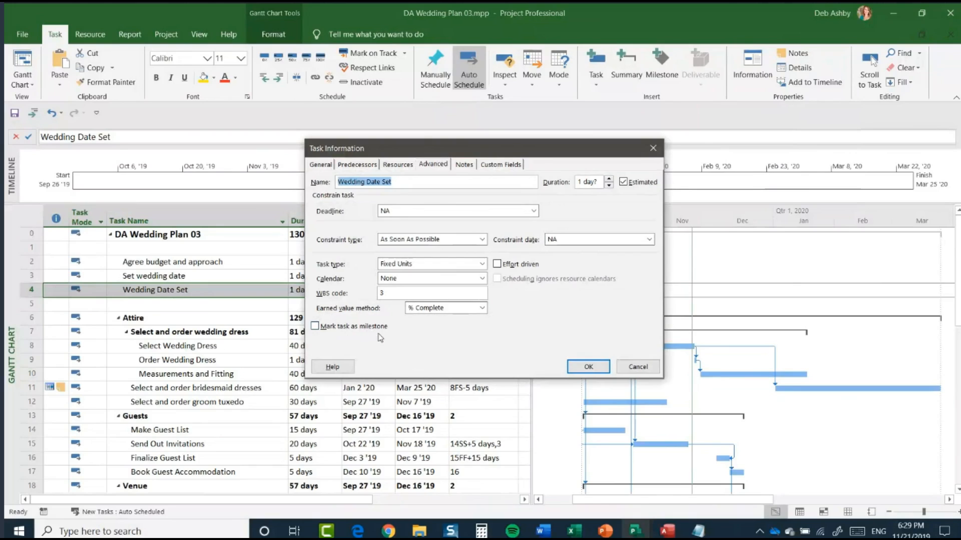
pyautogui.click(315, 327)
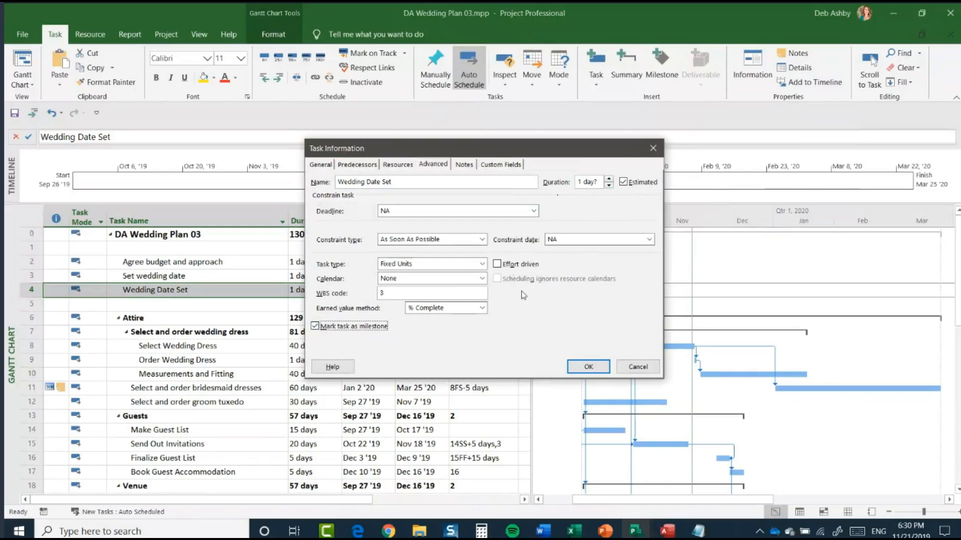
pyautogui.click(315, 327)
pyautogui.click(609, 186)
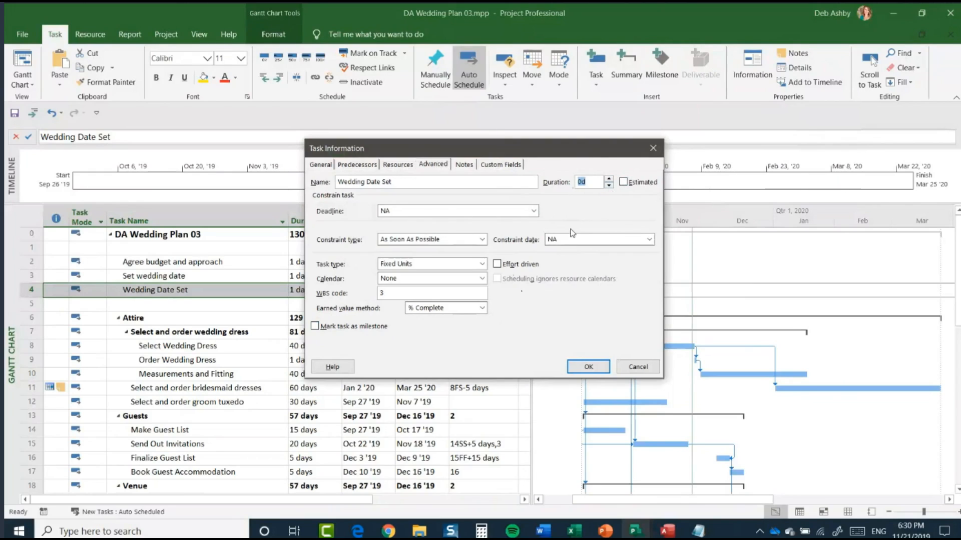
pyautogui.click(599, 370)
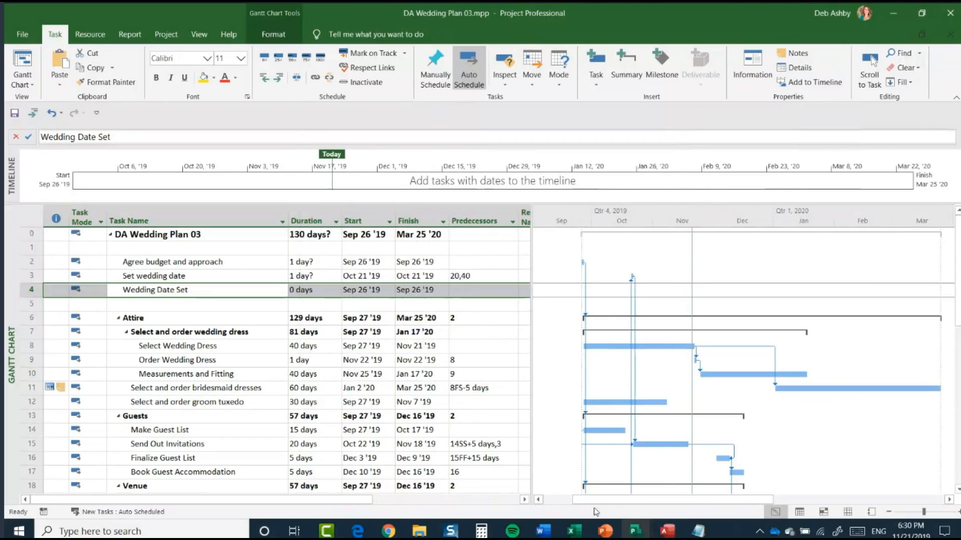
# Mark the Wedding Date Set task as a milestone in its advanced task settings
pyautogui.moveTo(596, 511)
pyautogui.mouseDown()
pyautogui.moveTo(550, 504)
pyautogui.moveTo(916, 503)
pyautogui.moveTo(860, 500)
pyautogui.mouseUp()
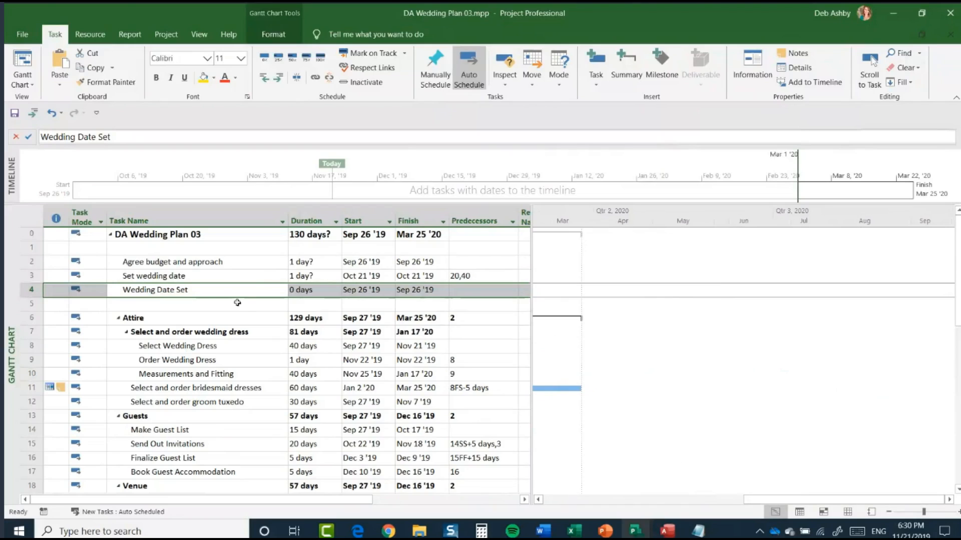
pyautogui.moveTo(786, 495); pyautogui.dragTo(549, 496)
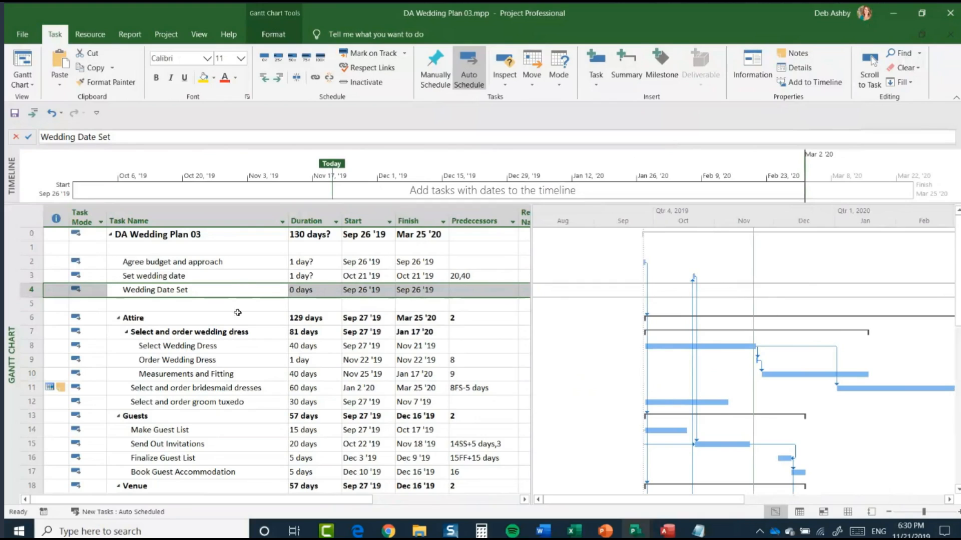
pyautogui.click(187, 318)
pyautogui.doubleClick(195, 290)
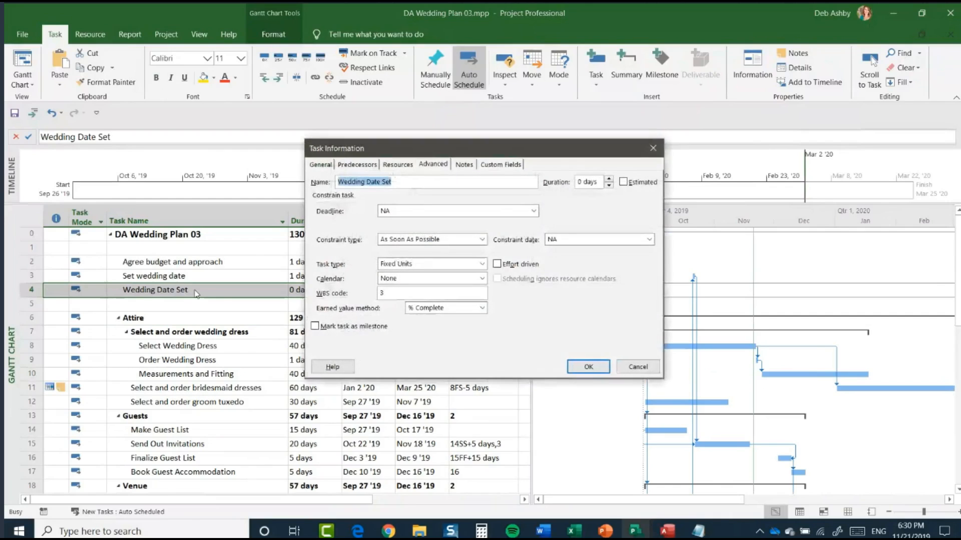
pyautogui.click(314, 327)
pyautogui.click(589, 367)
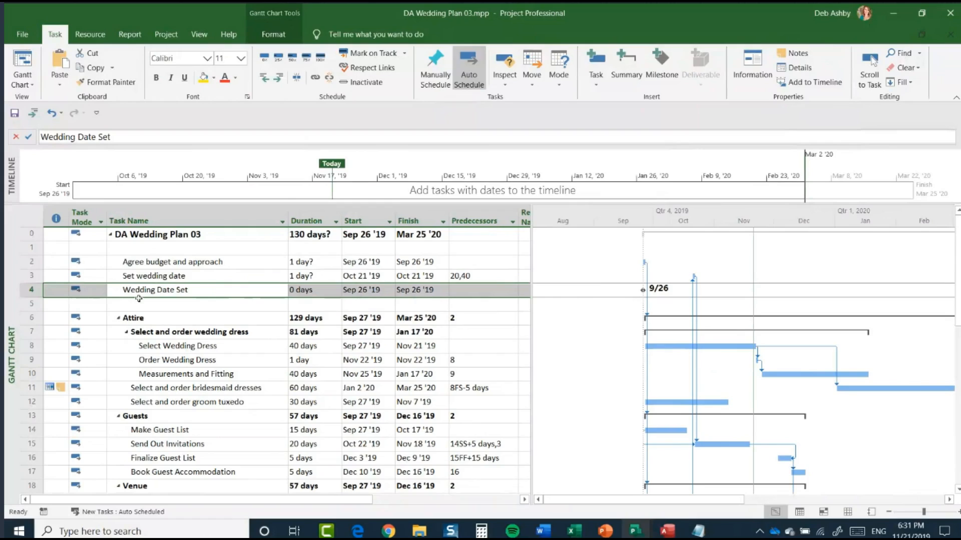
# Link the Wedding Date Set milestone as a predecessor of the Set wedding date task
pyautogui.keyDown('shift'); pyautogui.click(32, 276); pyautogui.keyUp('shift')
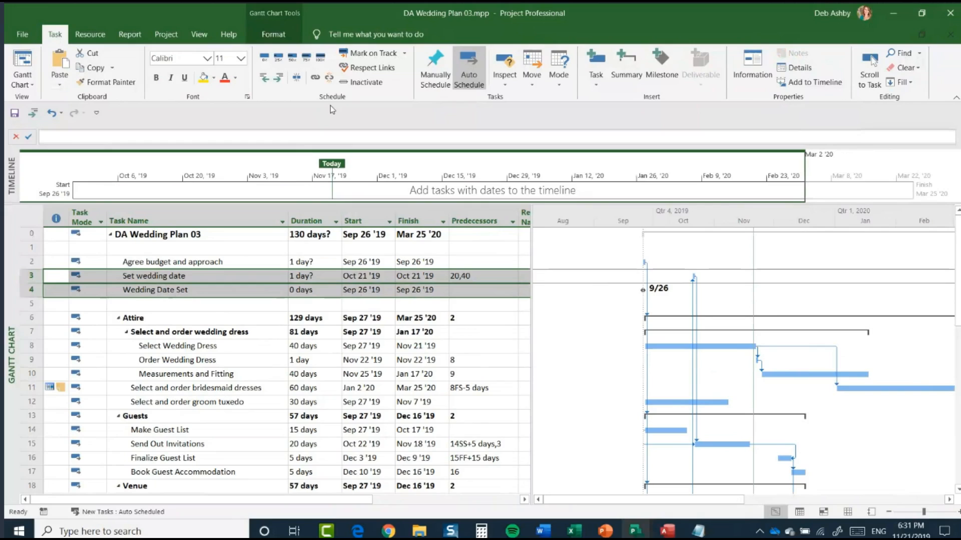
pyautogui.click(314, 79)
# Insert a new task between Book Reception Venue and Plan and Finalize Seating Arrangements in the Venue group
pyautogui.scroll(-2, 354, 356)
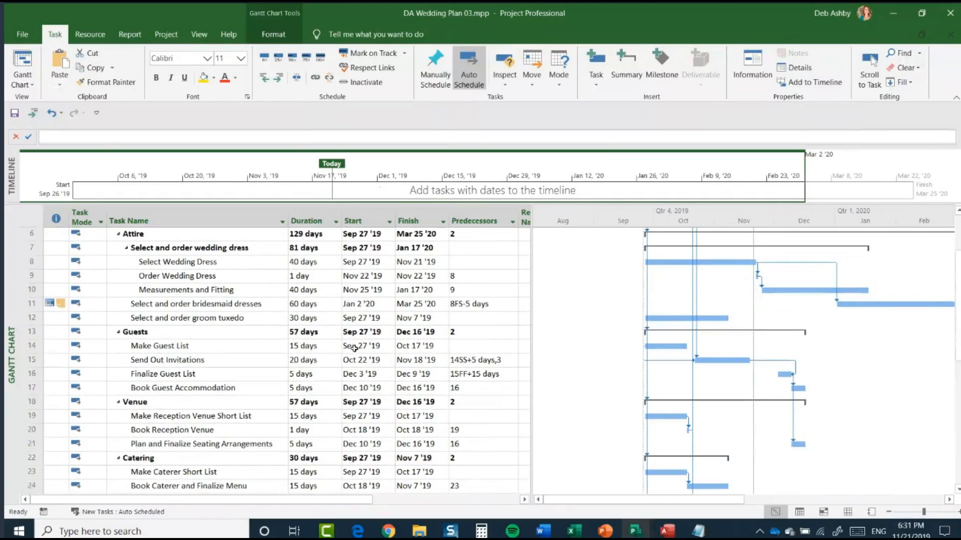
pyautogui.scroll(1, 354, 349)
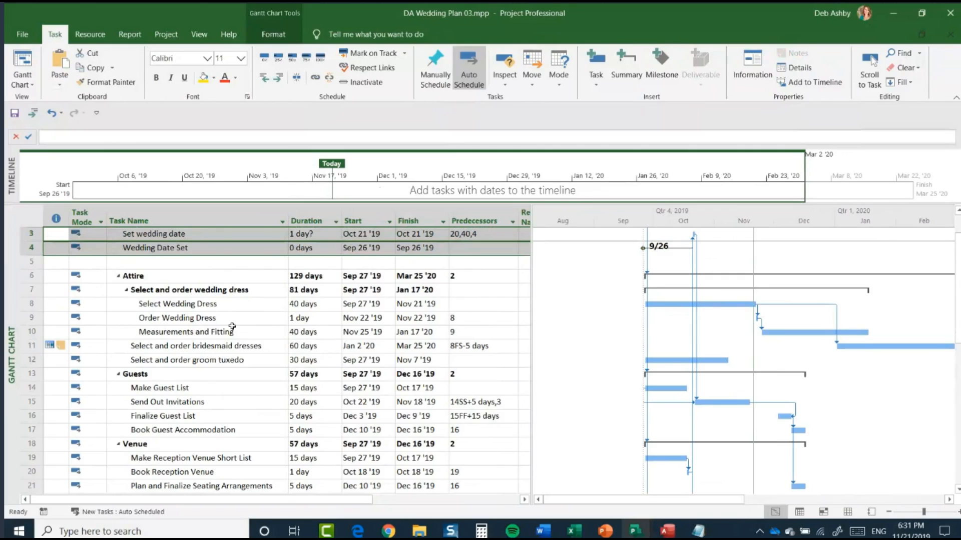
pyautogui.scroll(-2, 231, 332)
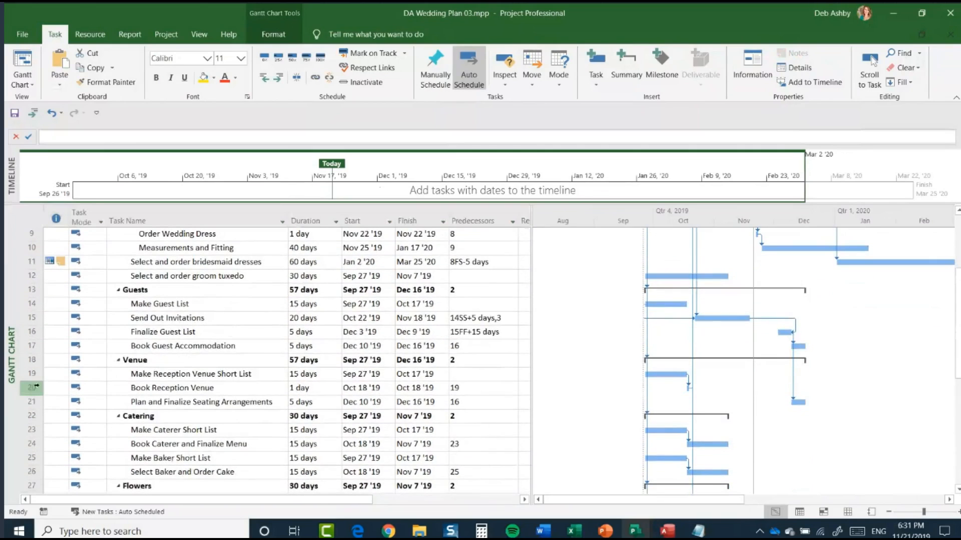
pyautogui.click(31, 388)
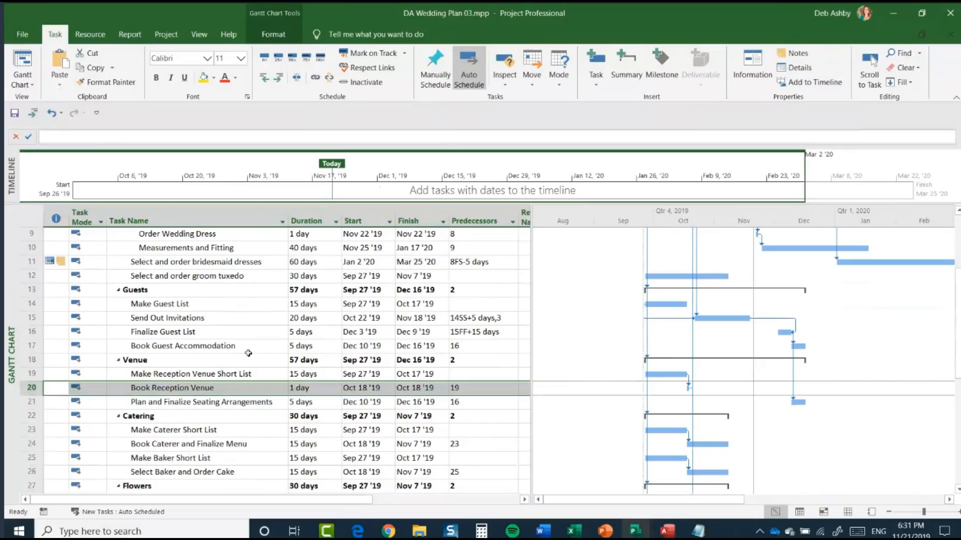
pyautogui.scroll(-1, 249, 354)
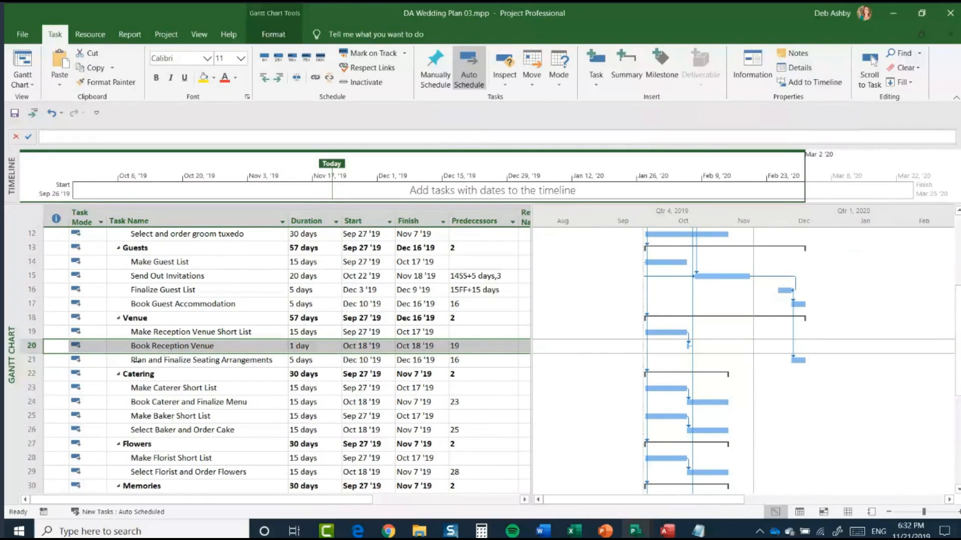
pyautogui.click(28, 360)
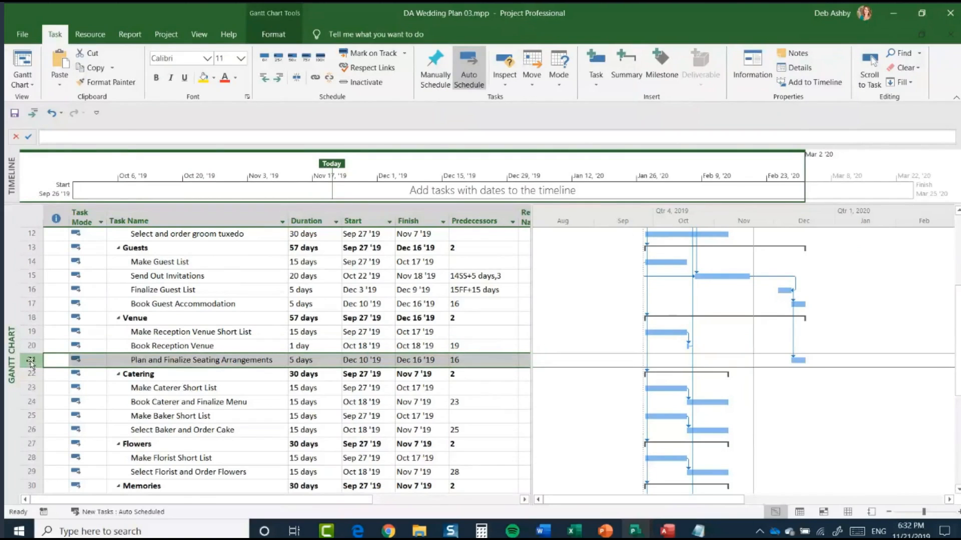
pyautogui.rightClick(31, 361)
pyautogui.click(92, 203)
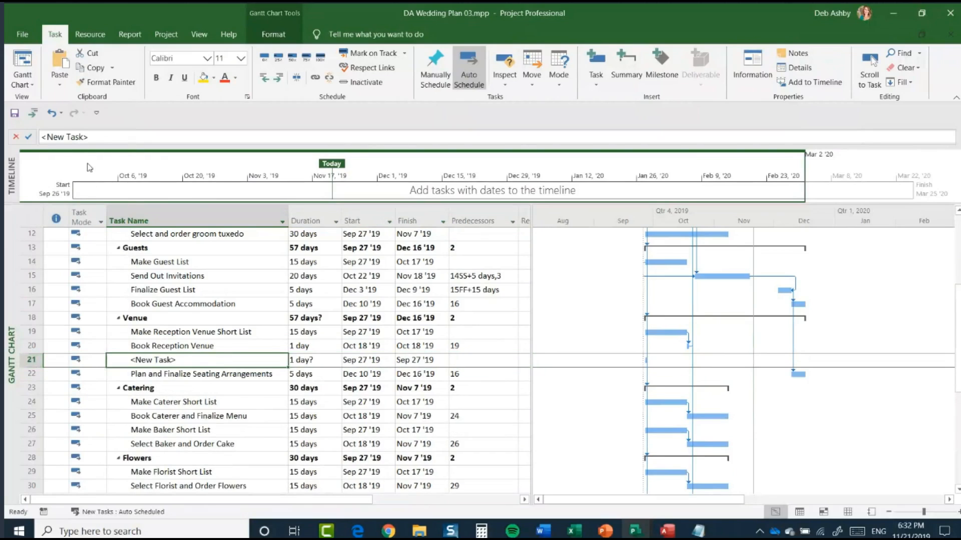
# Name the new task in row 21 Reception Venue Booked
pyautogui.click(79, 137)
pyautogui.moveTo(94, 136); pyautogui.dragTo(34, 140)
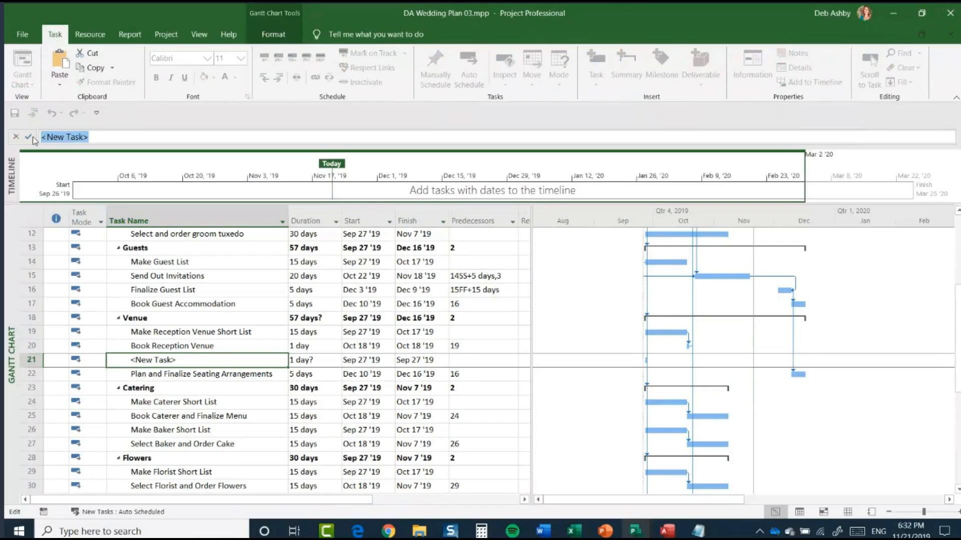
pyautogui.write('Reception')
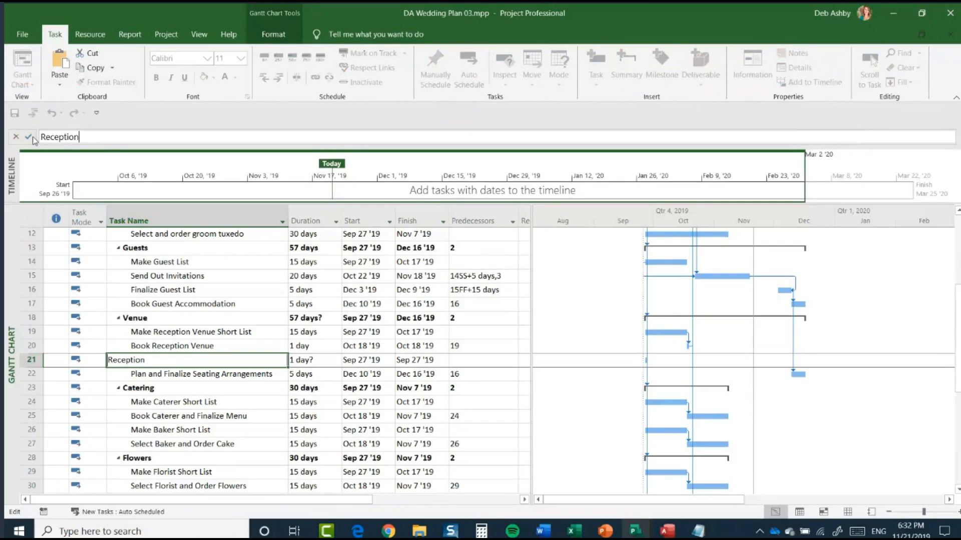
pyautogui.write(' Venue Booked')
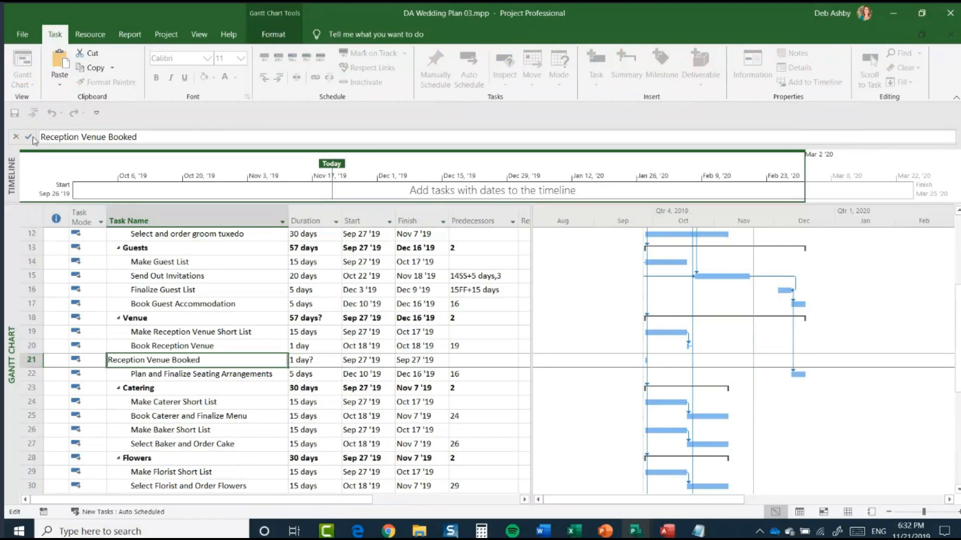
pyautogui.press('Return')
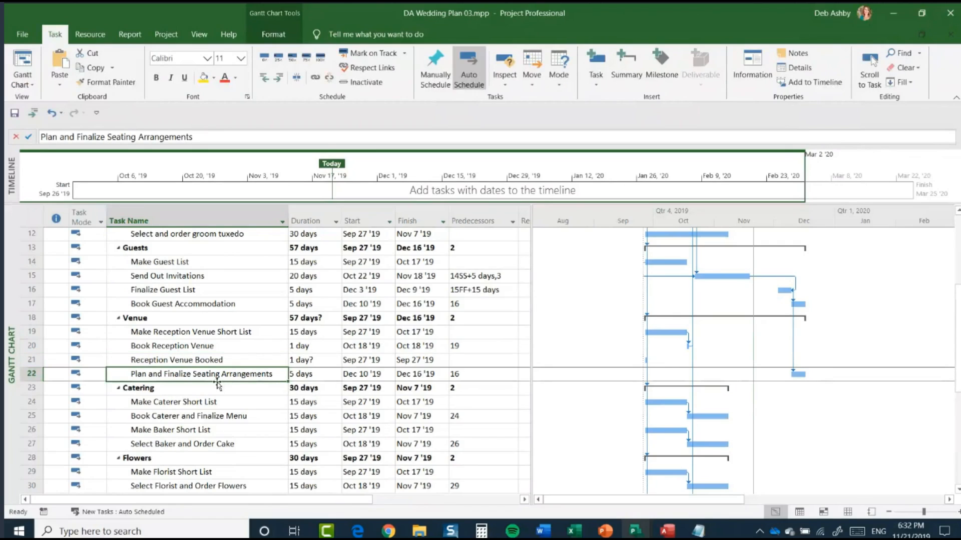
# Turn the Reception Venue Booked task into a milestone by setting its duration to 0 days
pyautogui.click(212, 360)
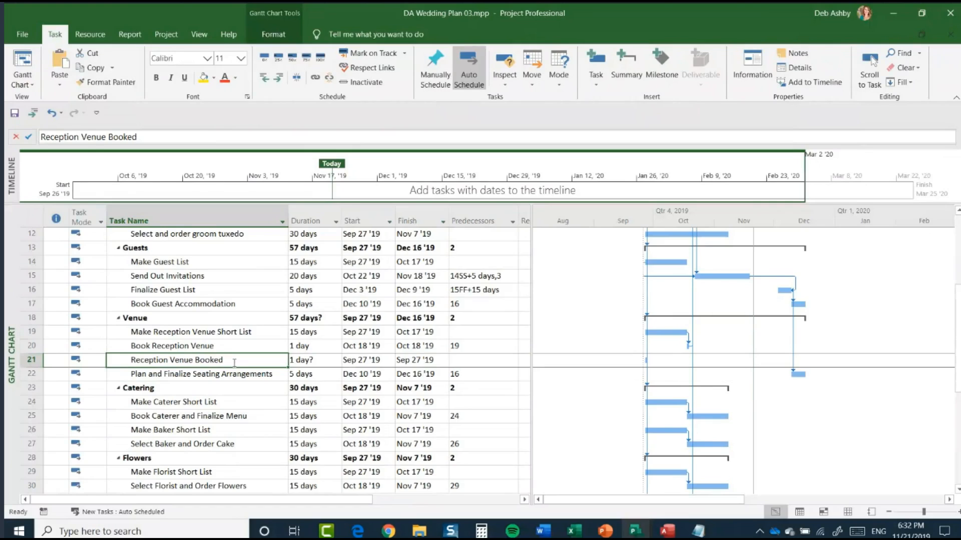
pyautogui.doubleClick(234, 363)
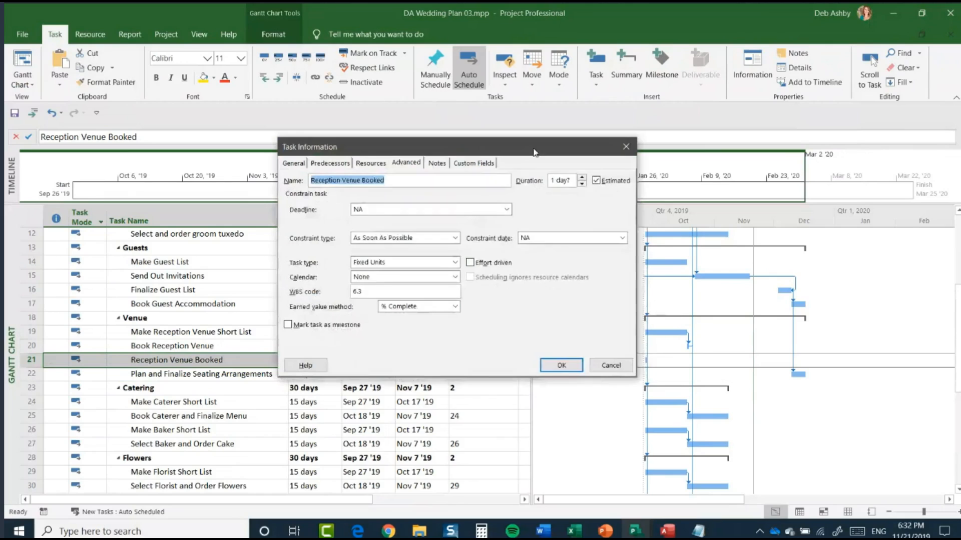
pyautogui.click(582, 184)
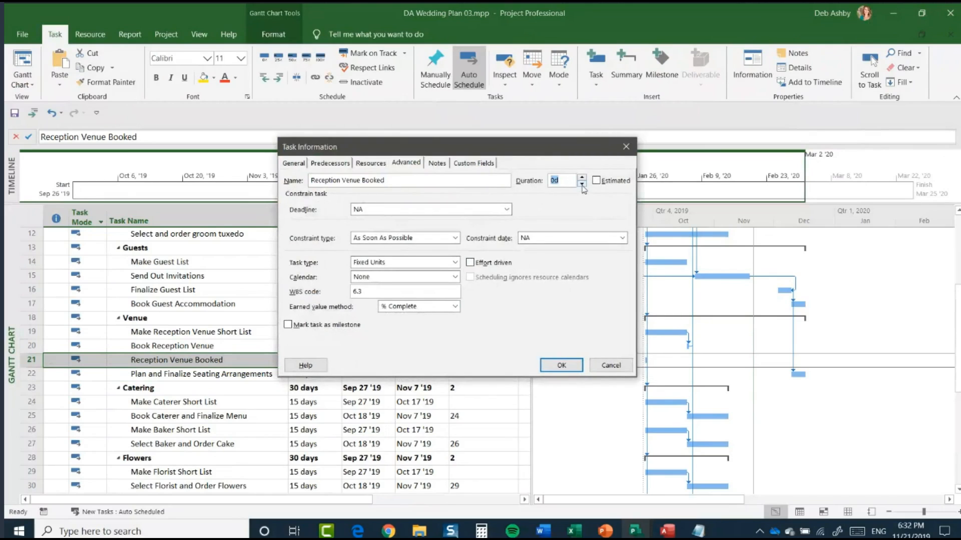
pyautogui.click(561, 365)
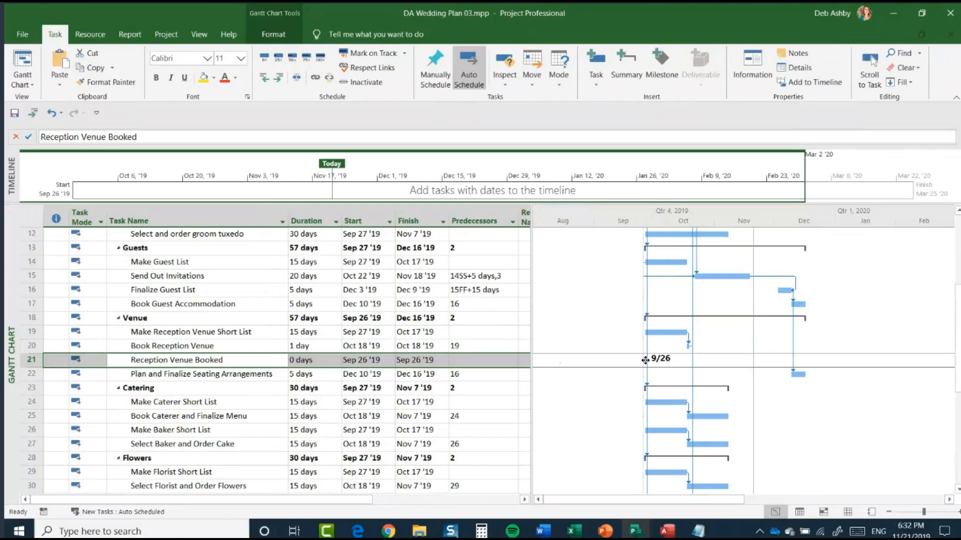
# Link the Book Reception Venue task as the predecessor of the Reception Venue Booked milestone
pyautogui.moveTo(645, 360)
pyautogui.click(26, 346)
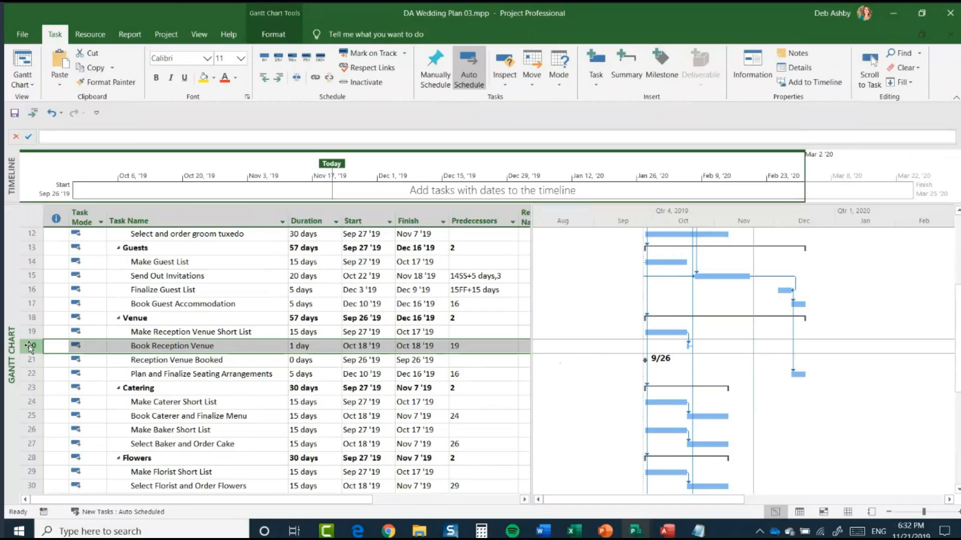
pyautogui.keyDown('shift'); pyautogui.click(31, 360); pyautogui.keyUp('shift')
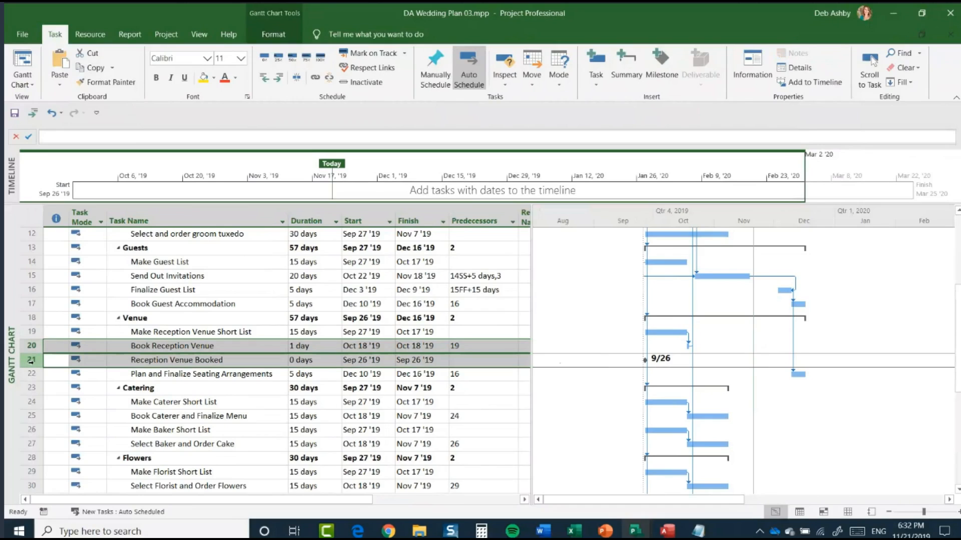
pyautogui.click(315, 79)
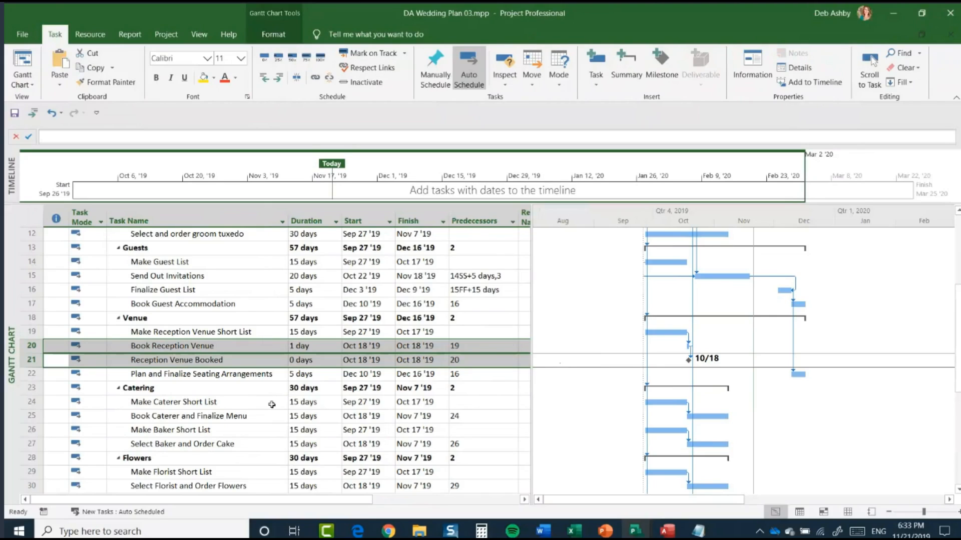
# Mark the Wedding Day task in the Wedding Day group as a milestone while leaving its duration unchanged
pyautogui.click(217, 390)
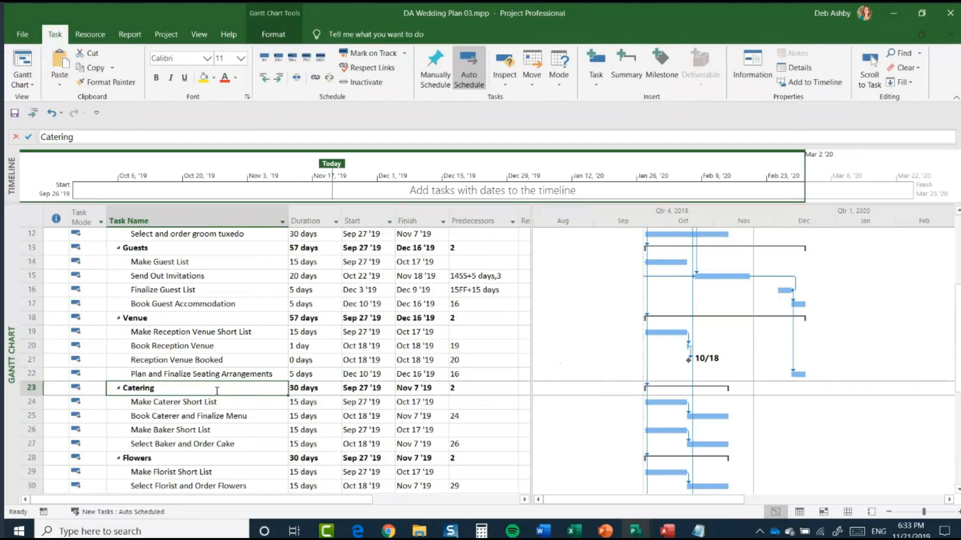
pyautogui.scroll(-8, 232, 387)
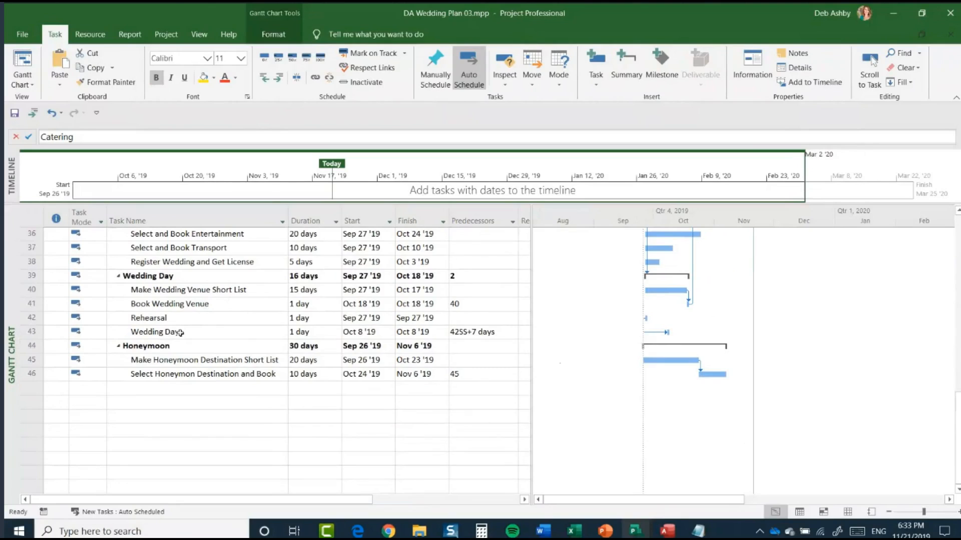
pyautogui.click(180, 333)
pyautogui.doubleClick(180, 333)
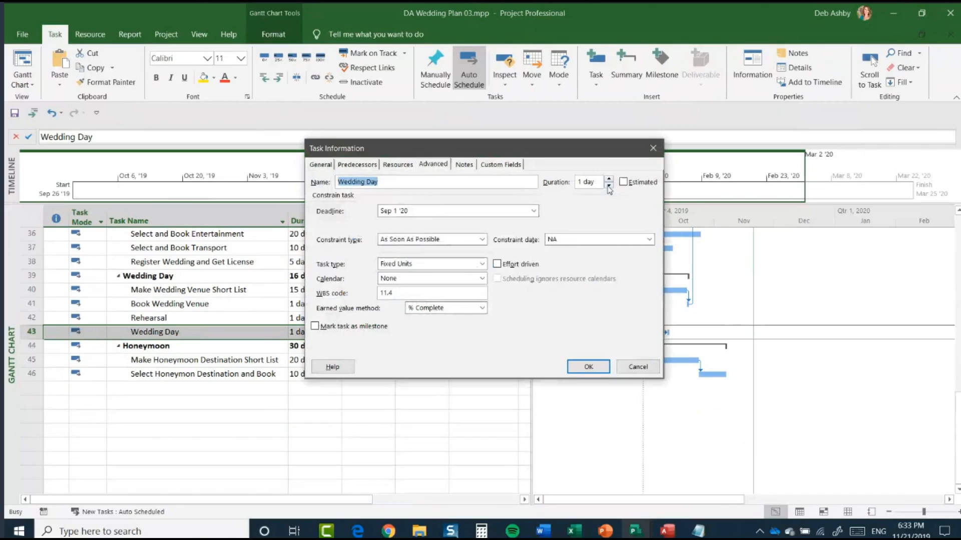
pyautogui.click(315, 327)
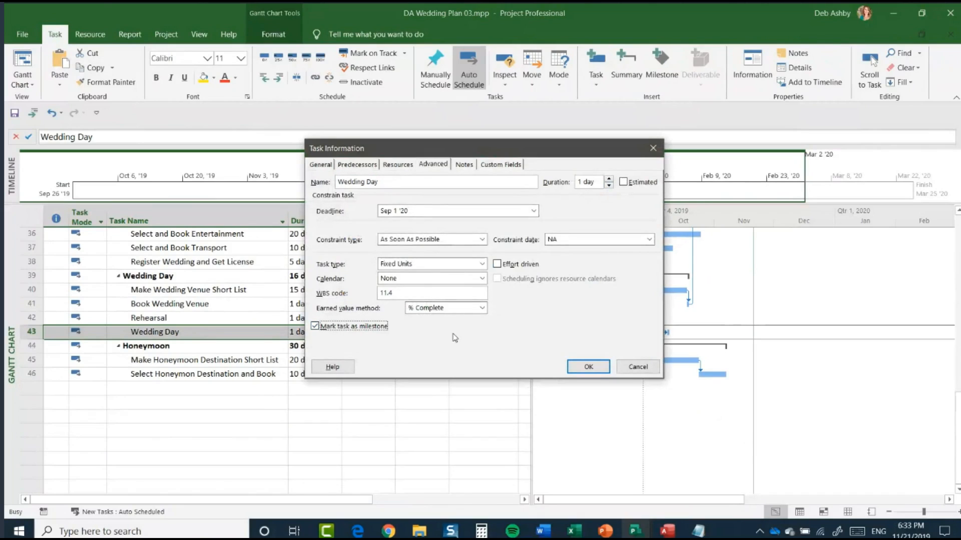
pyautogui.click(589, 368)
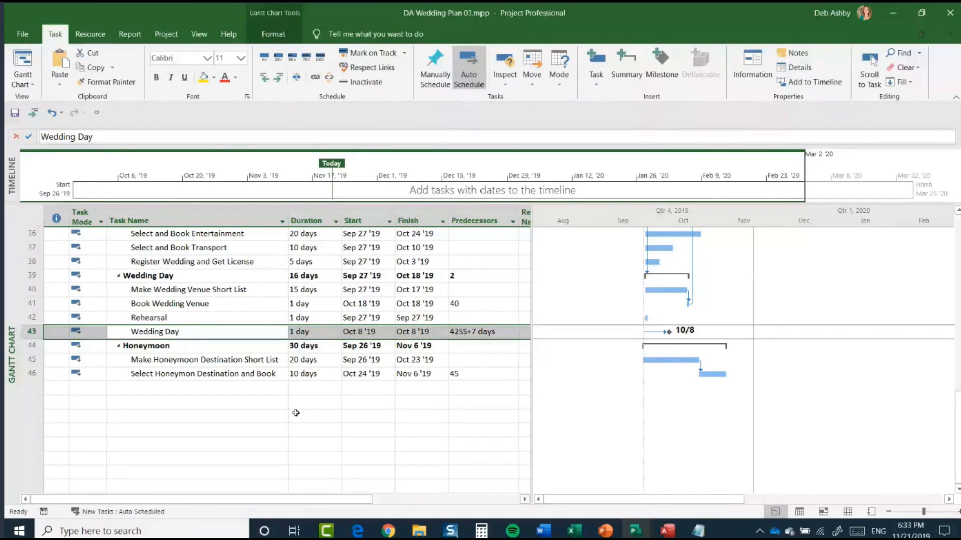
# Filter the Gantt chart's task list to show only milestones
pyautogui.scroll(5, 295, 413)
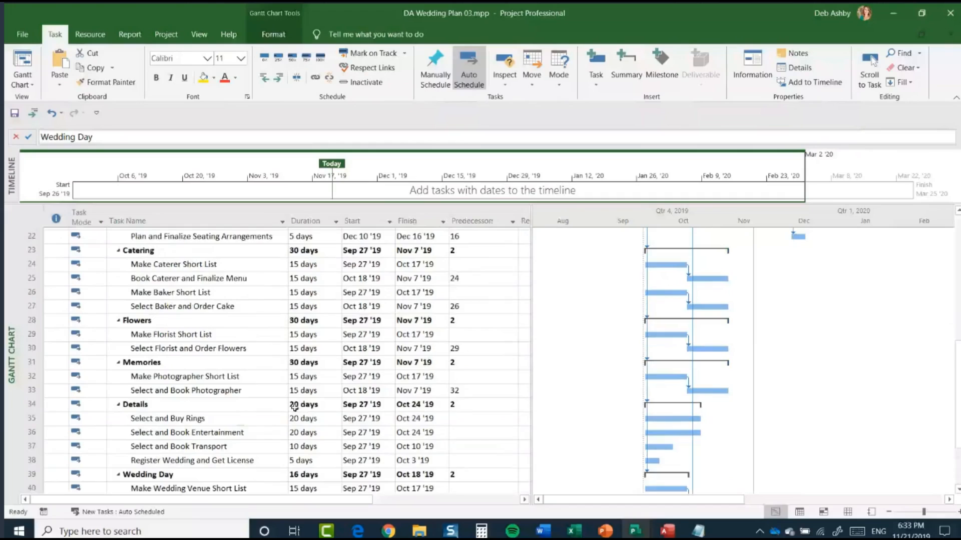
pyautogui.scroll(3, 295, 408)
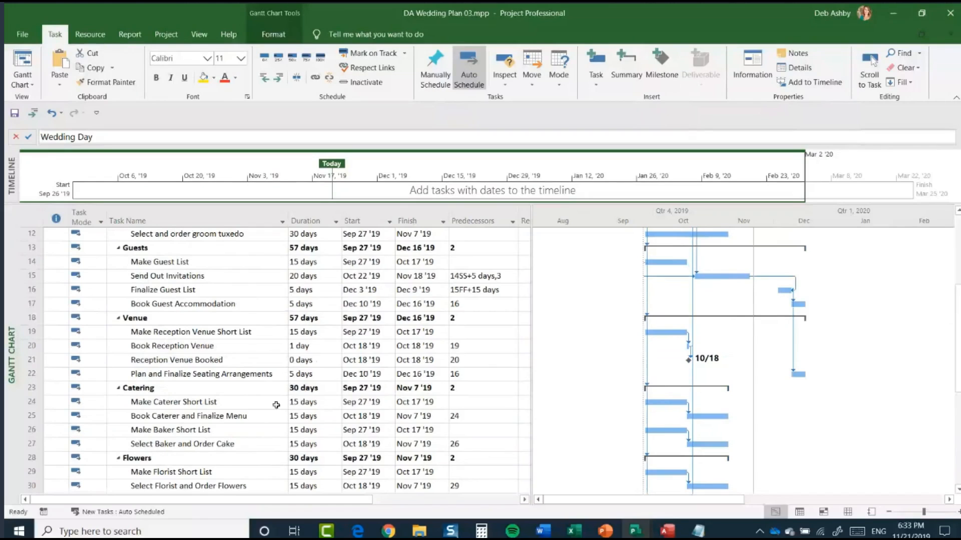
pyautogui.click(200, 35)
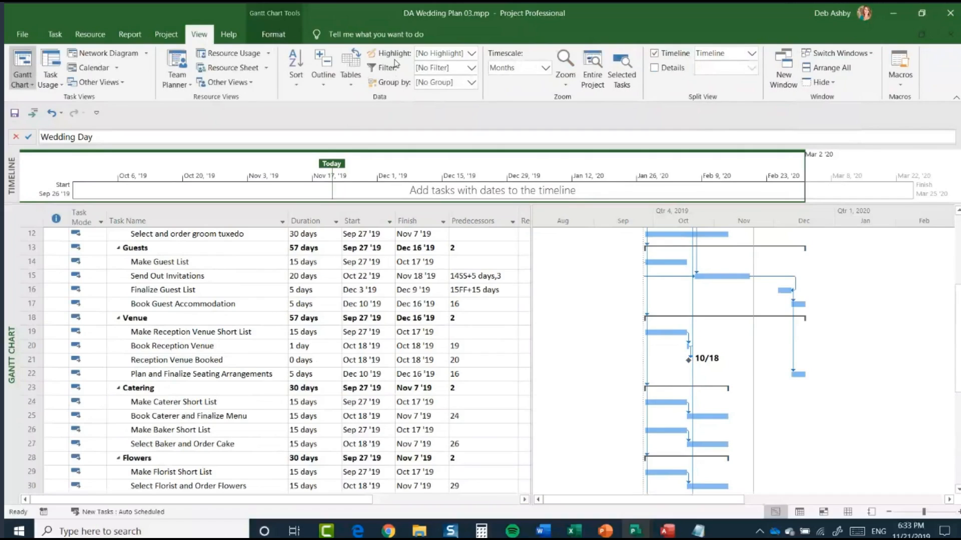
pyautogui.click(471, 69)
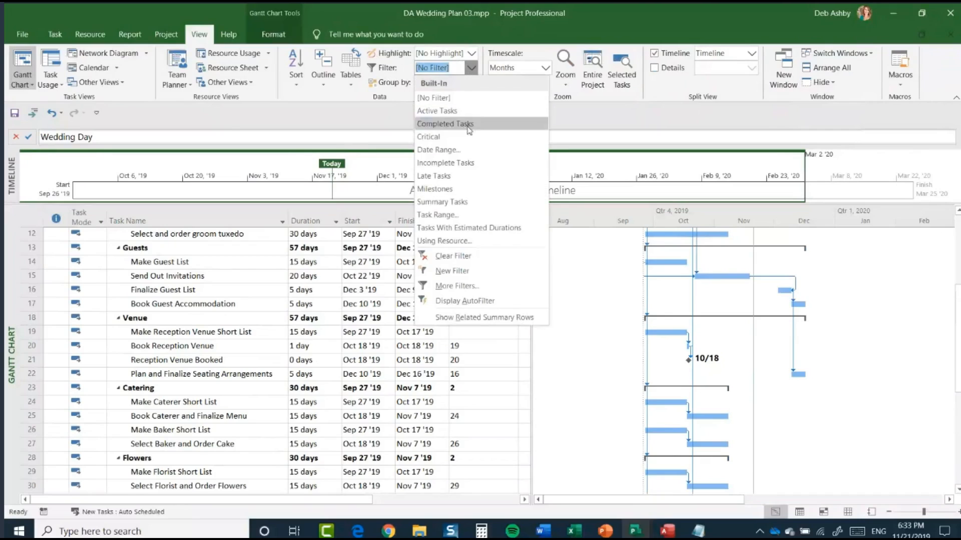
pyautogui.click(479, 194)
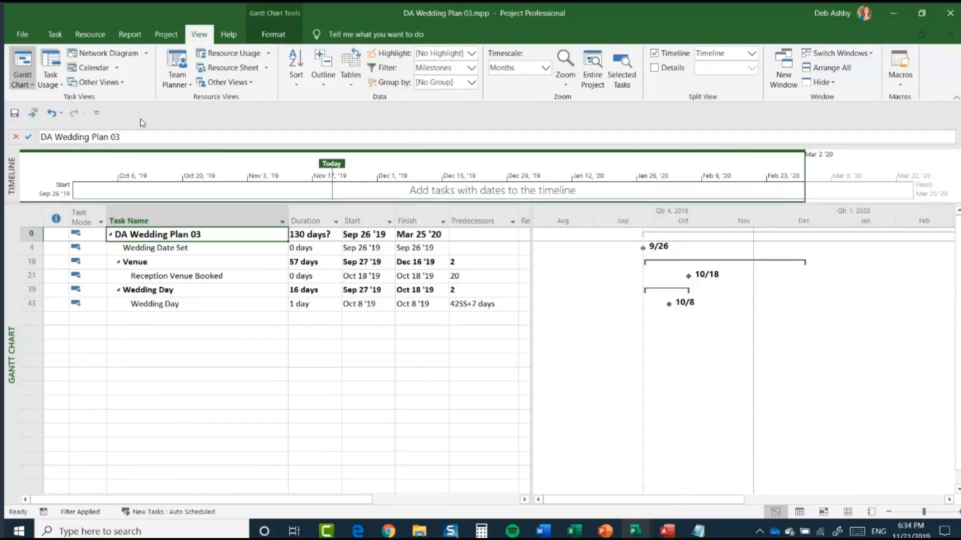
# Open the in-progress Milestone Report for the wedding plan
pyautogui.click(132, 36)
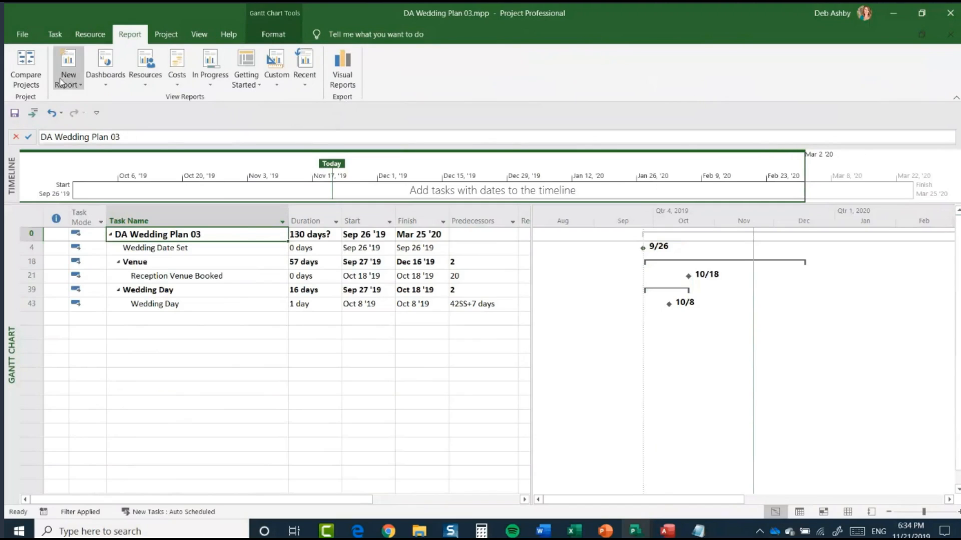
pyautogui.click(108, 87)
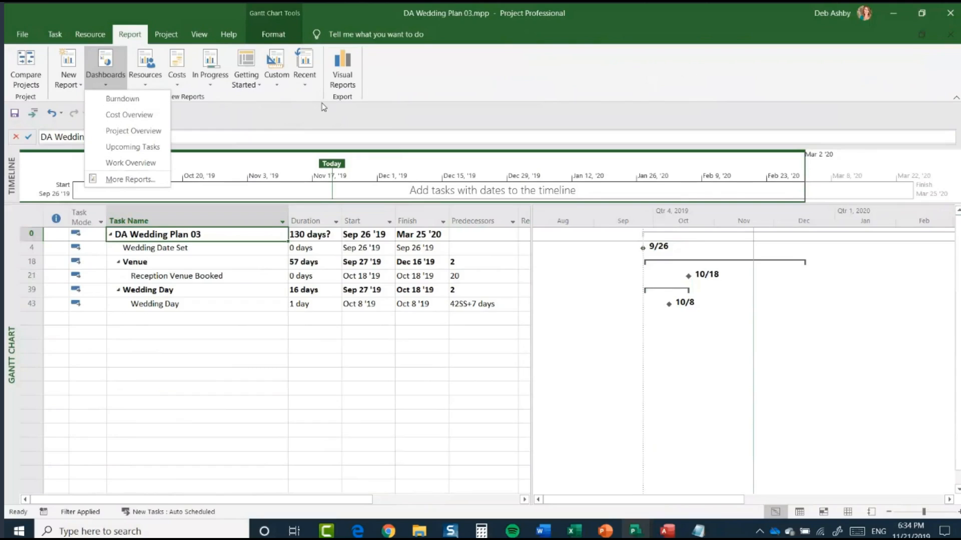
pyautogui.click(257, 114)
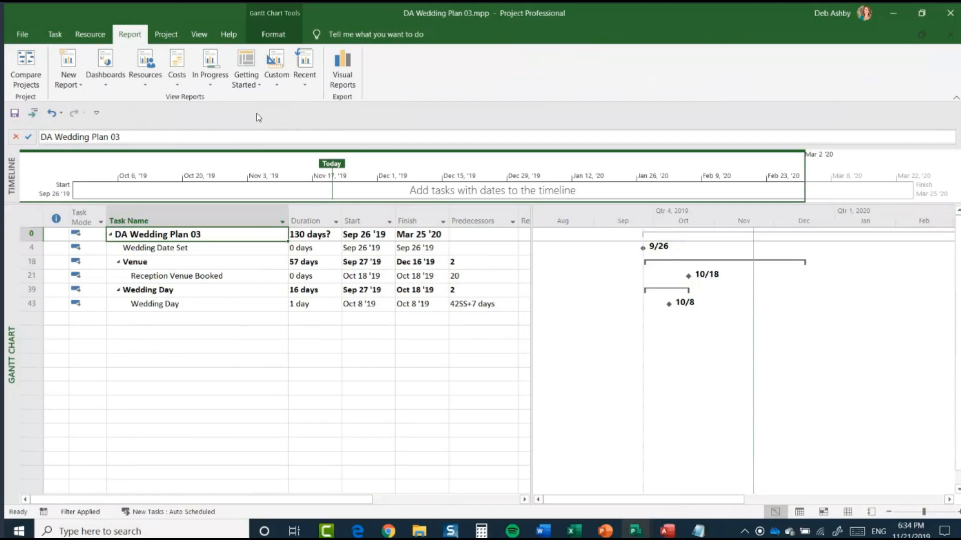
pyautogui.click(212, 84)
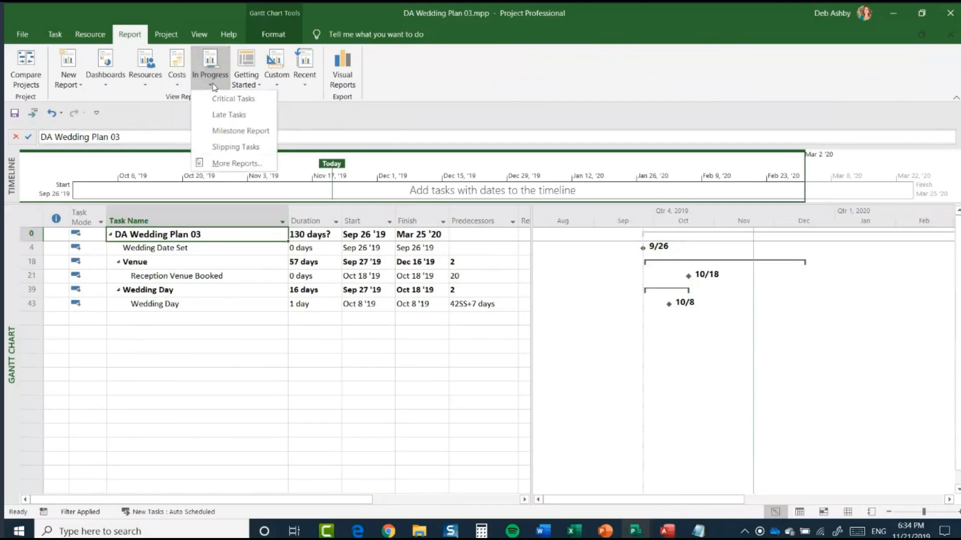
pyautogui.click(259, 131)
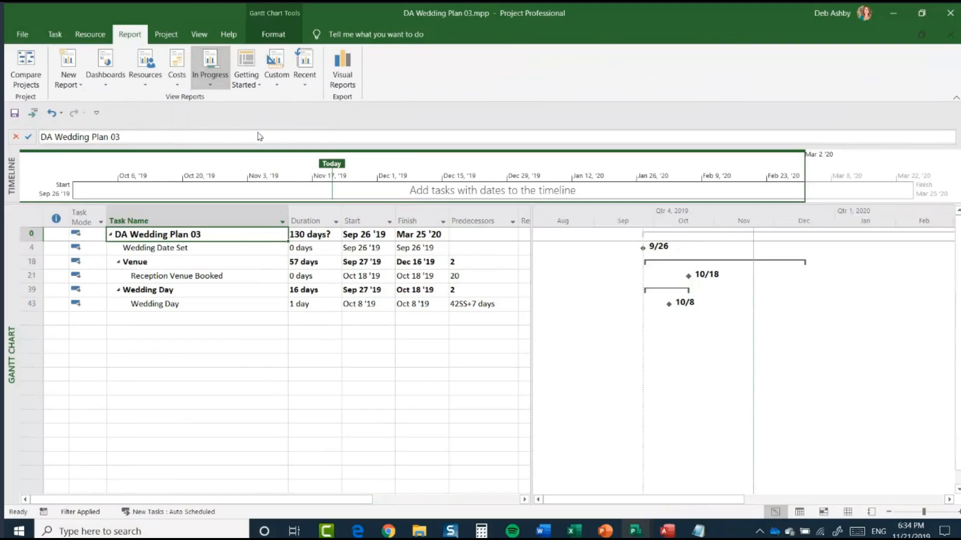
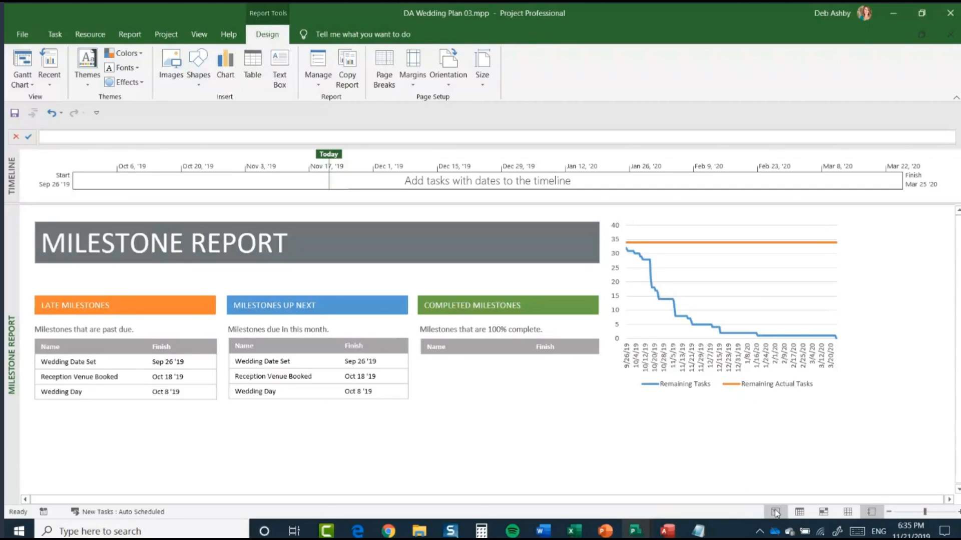
# Return to the Gantt Chart view and remove the Milestones filter so all tasks are listed
pyautogui.click(775, 512)
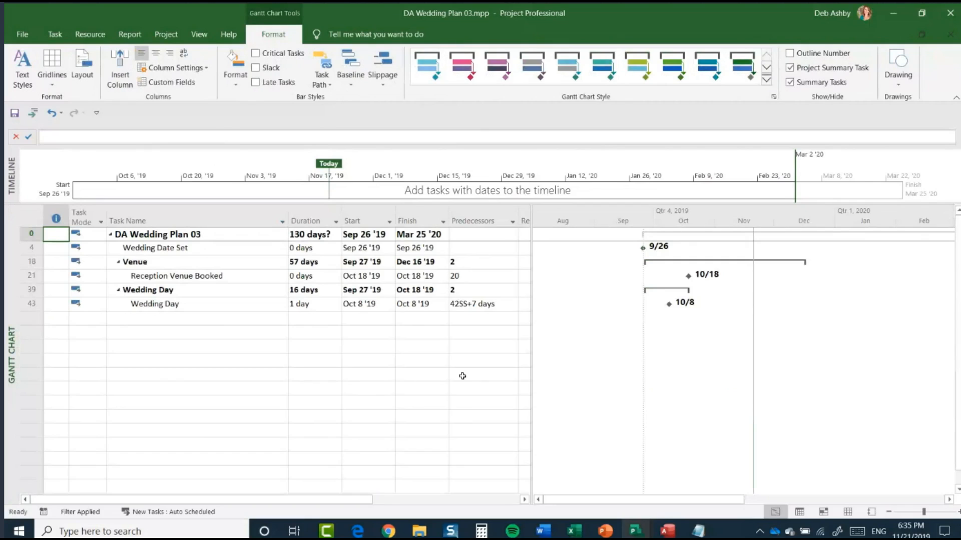
pyautogui.click(199, 35)
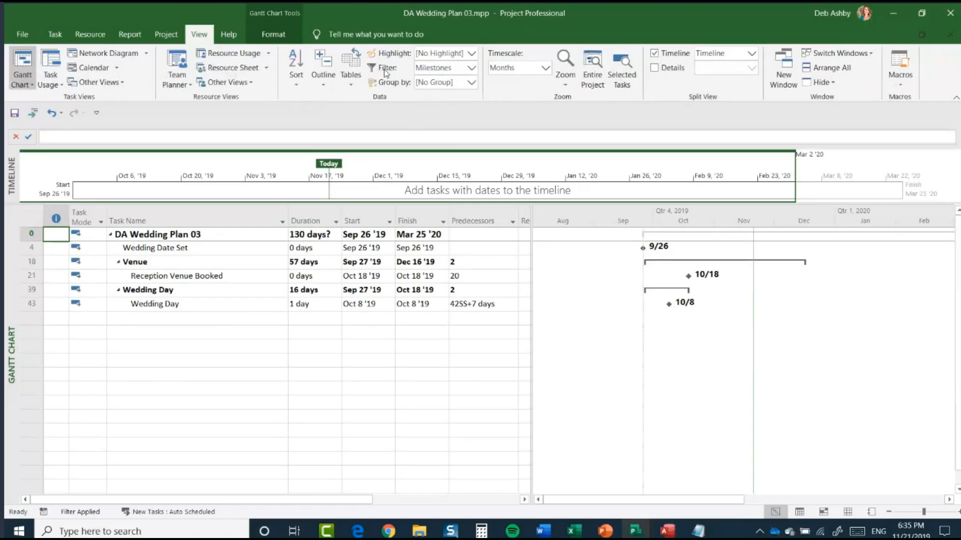
pyautogui.click(471, 69)
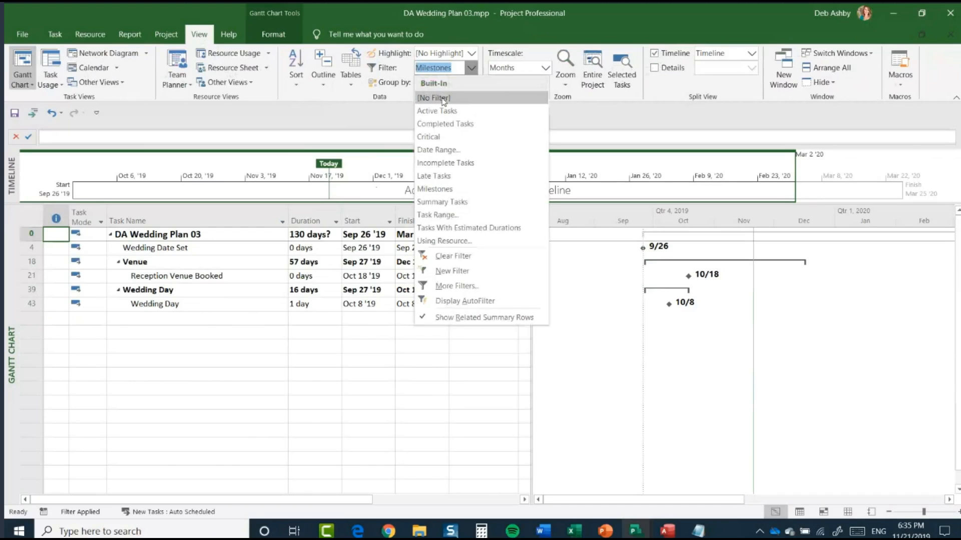
pyautogui.click(444, 99)
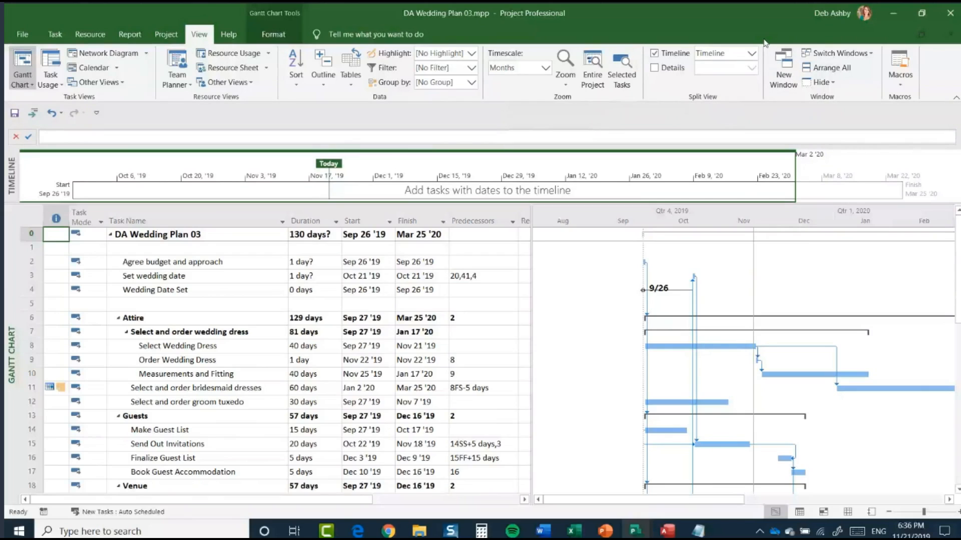
# Hide the timeline and switch to the Resource Sheet view
pyautogui.click(655, 54)
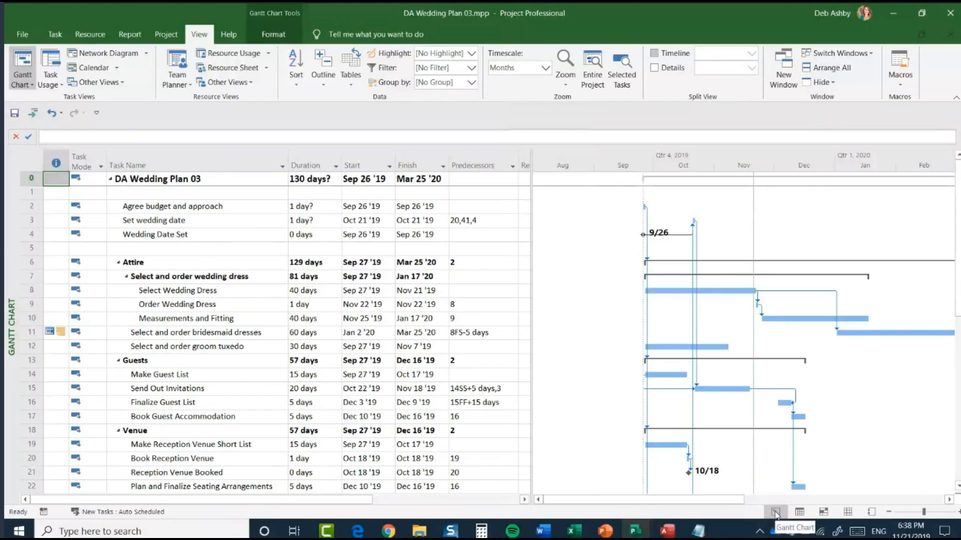
pyautogui.click(847, 515)
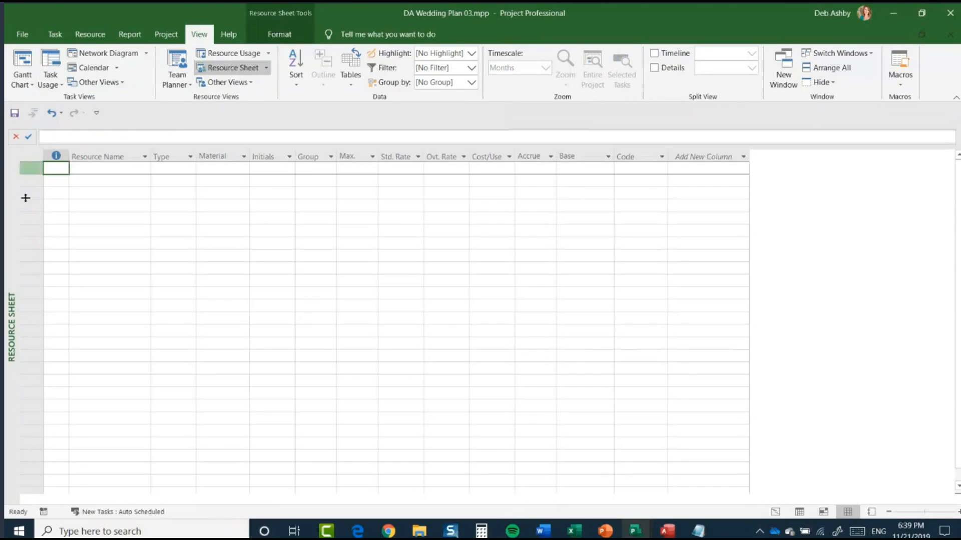
# Add a resource named Bride in the first row and set its type to Work
pyautogui.click(108, 169)
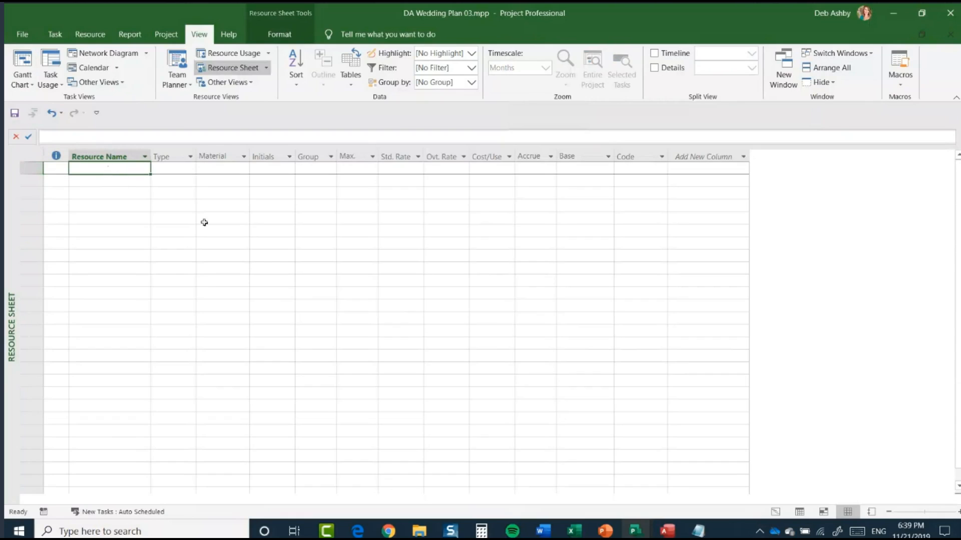
pyautogui.write('Bride')
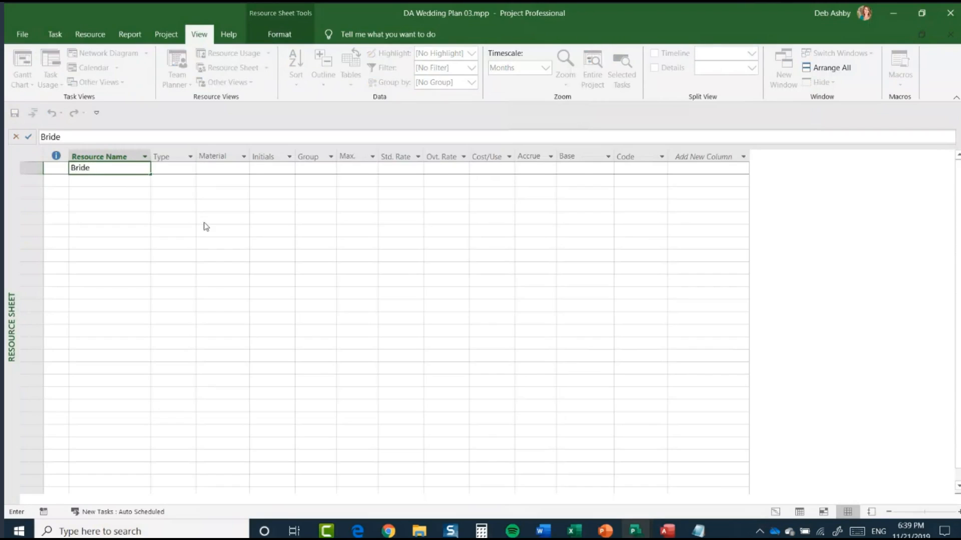
pyautogui.press('Tab')
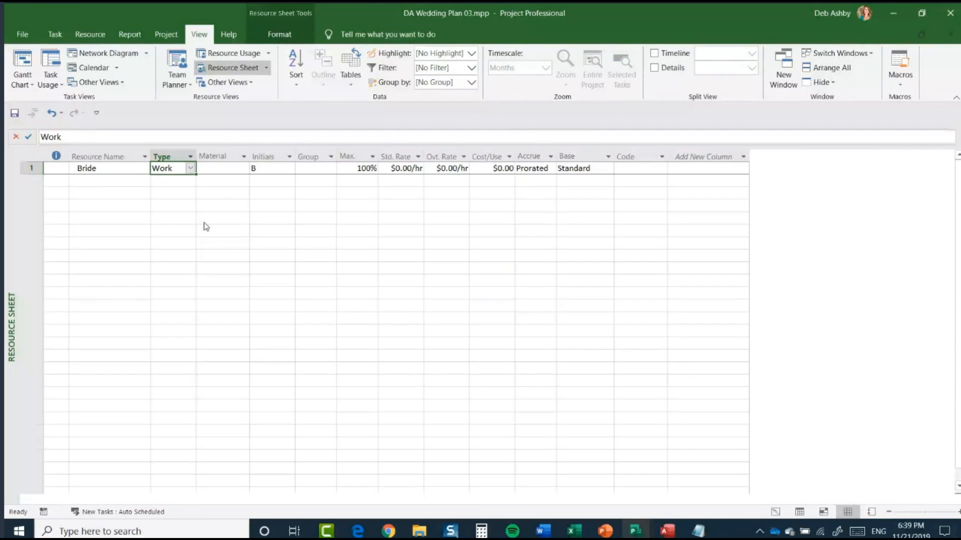
pyautogui.click(191, 170)
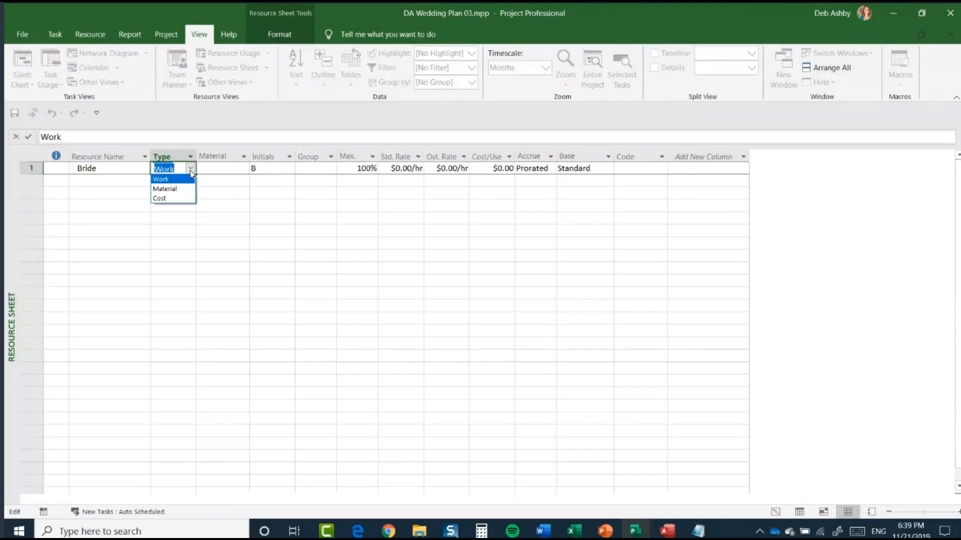
pyautogui.click(173, 179)
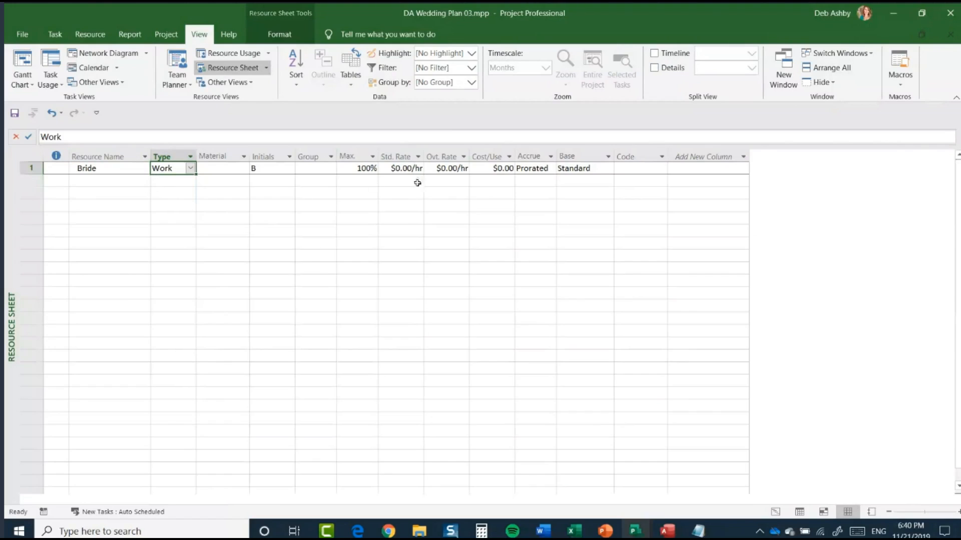
# Set the initials of the Bride resource to Bride
pyautogui.click(269, 168)
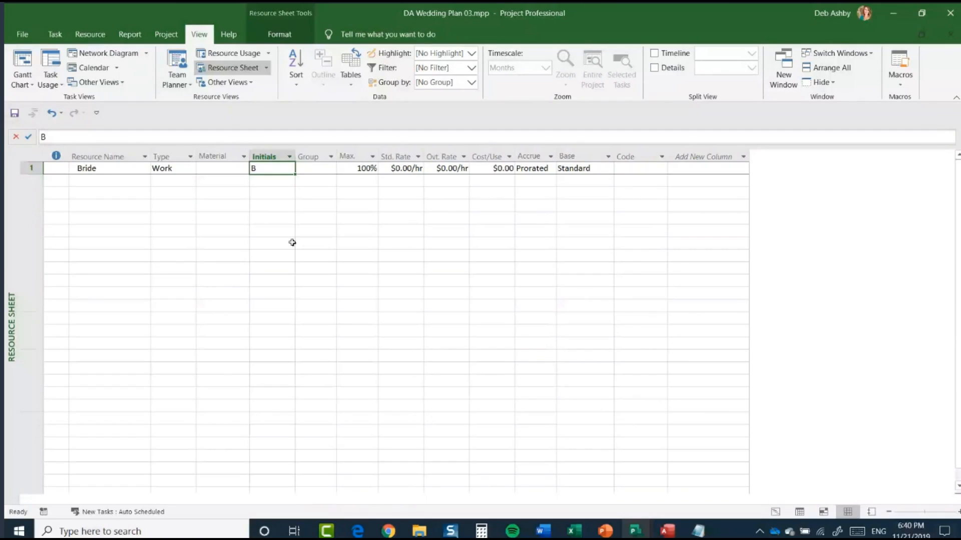
pyautogui.write('ride')
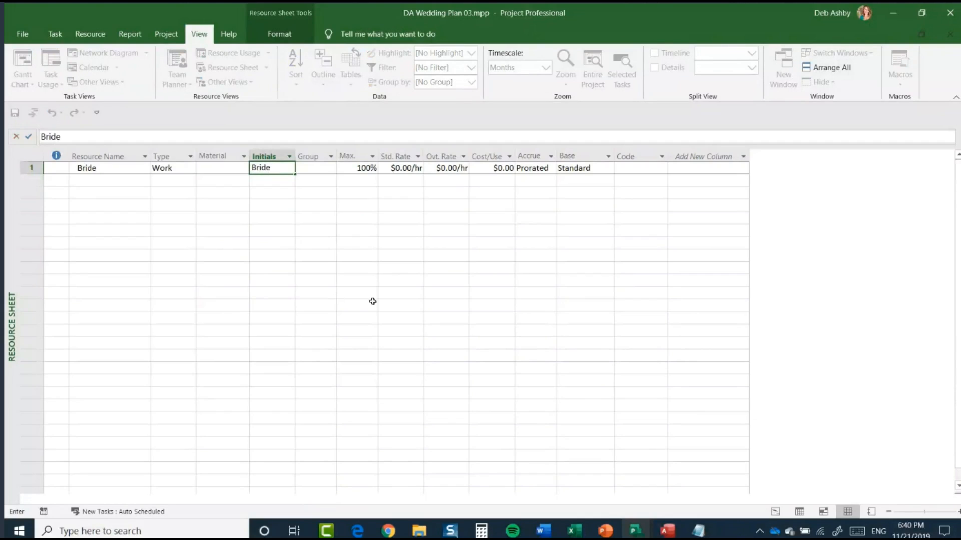
pyautogui.click(368, 221)
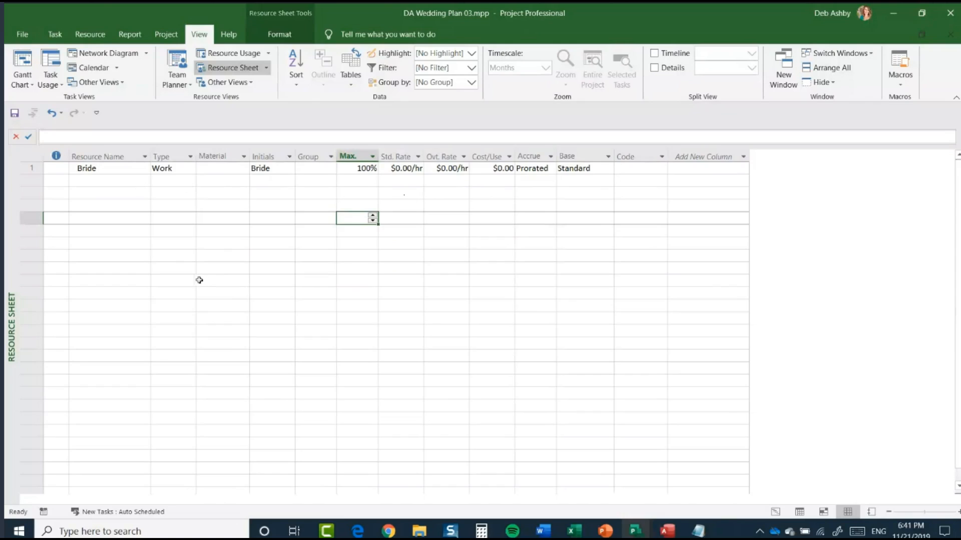
# Add a resource named Groom in the second row and set its initials to Groom
pyautogui.click(109, 180)
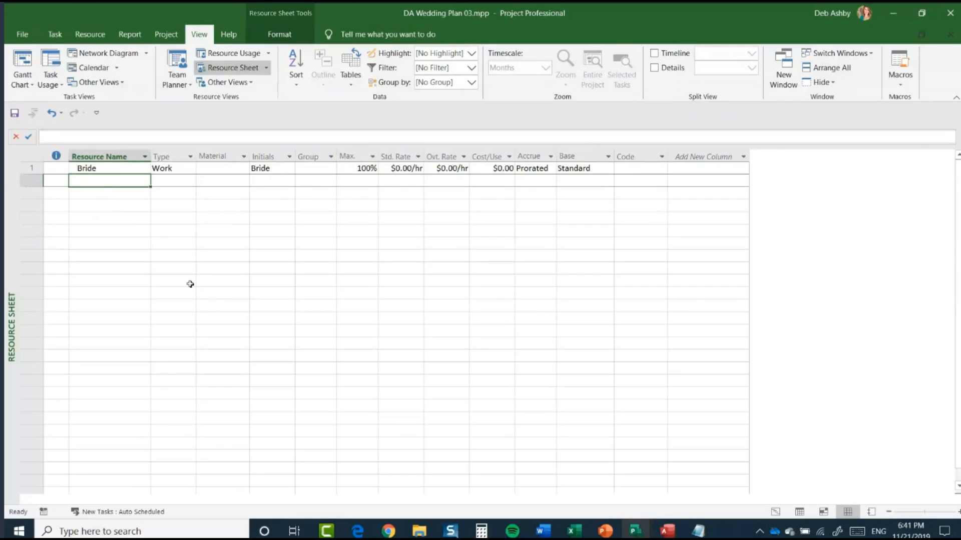
pyautogui.write('Groom')
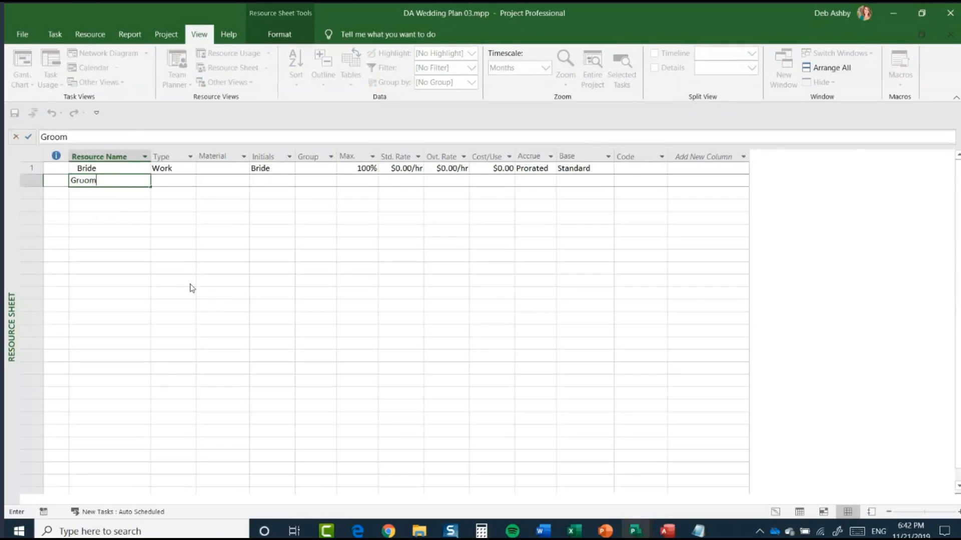
pyautogui.press('Tab')
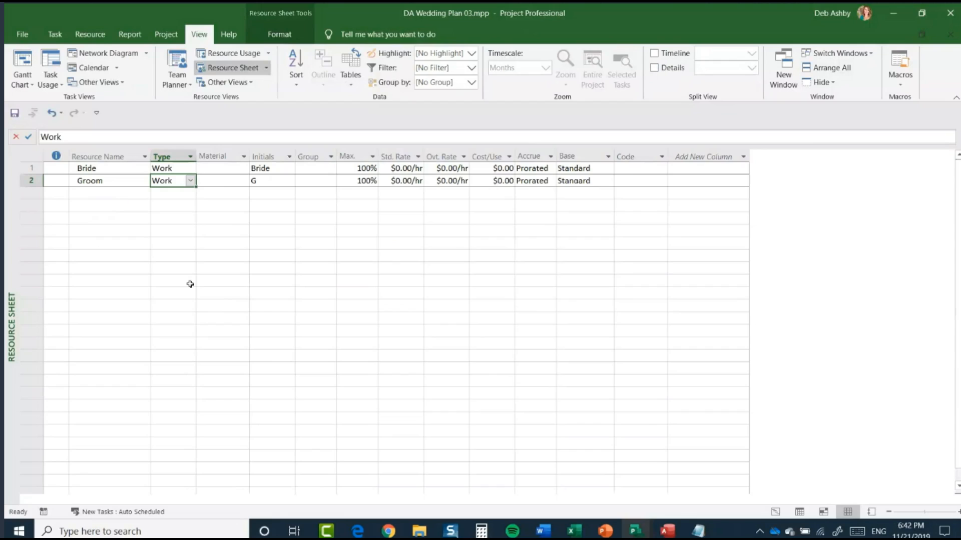
pyautogui.press('Tab')
pyautogui.press('Tab')
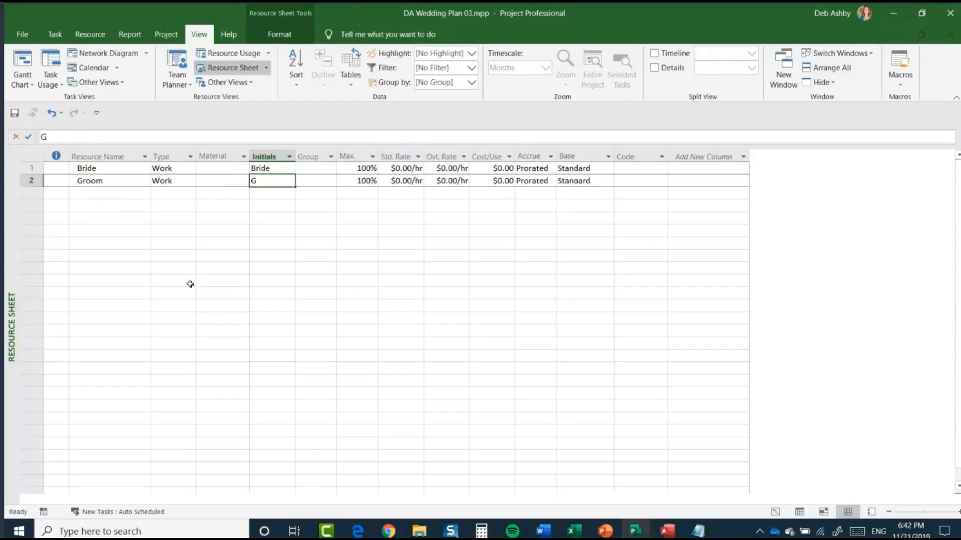
pyautogui.write('Groom')
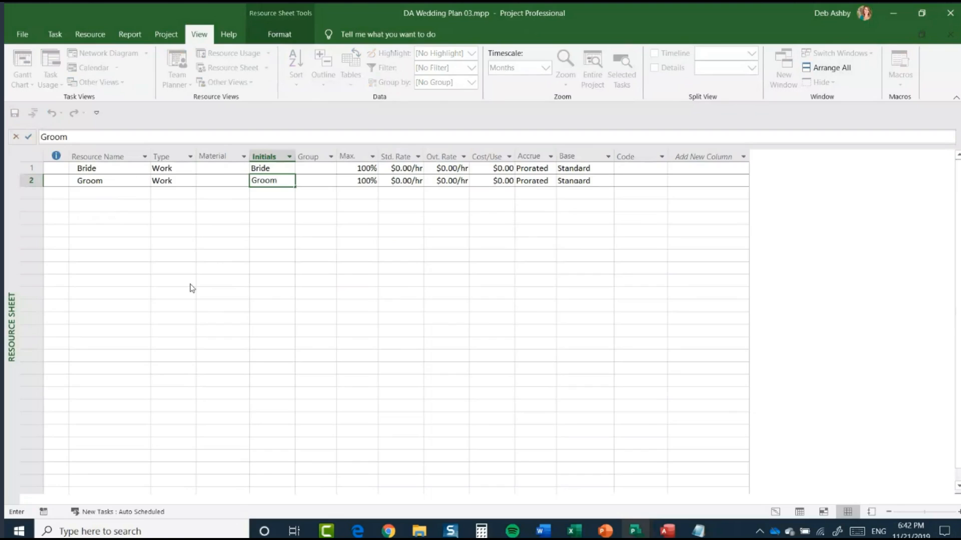
pyautogui.press('Tab')
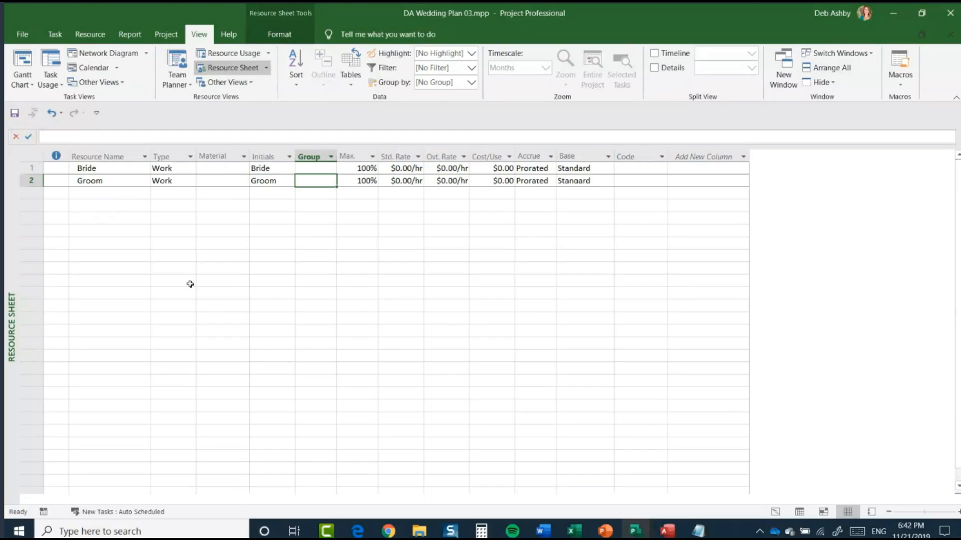
# Add a resource named Wedding Rings in the third row and set its type to Material
pyautogui.click(119, 192)
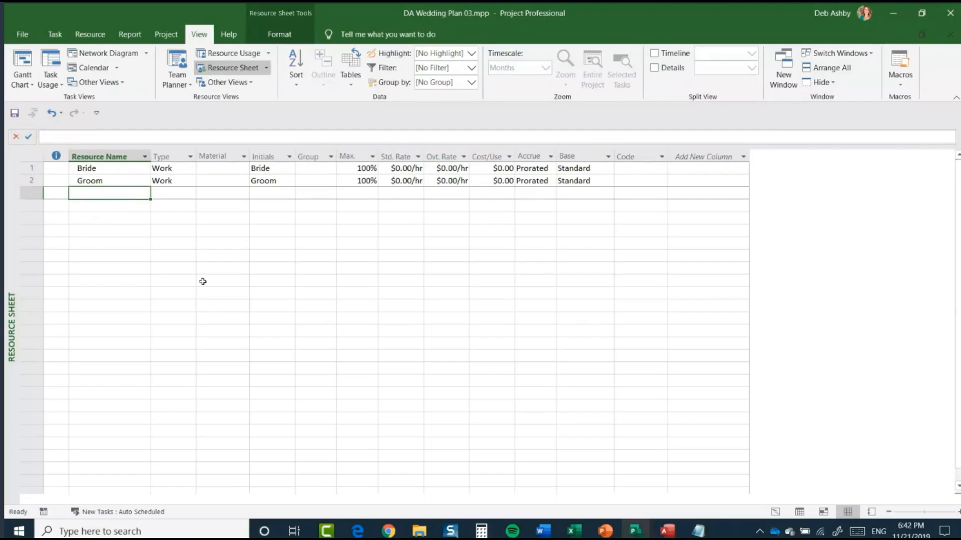
pyautogui.write('Weddn')
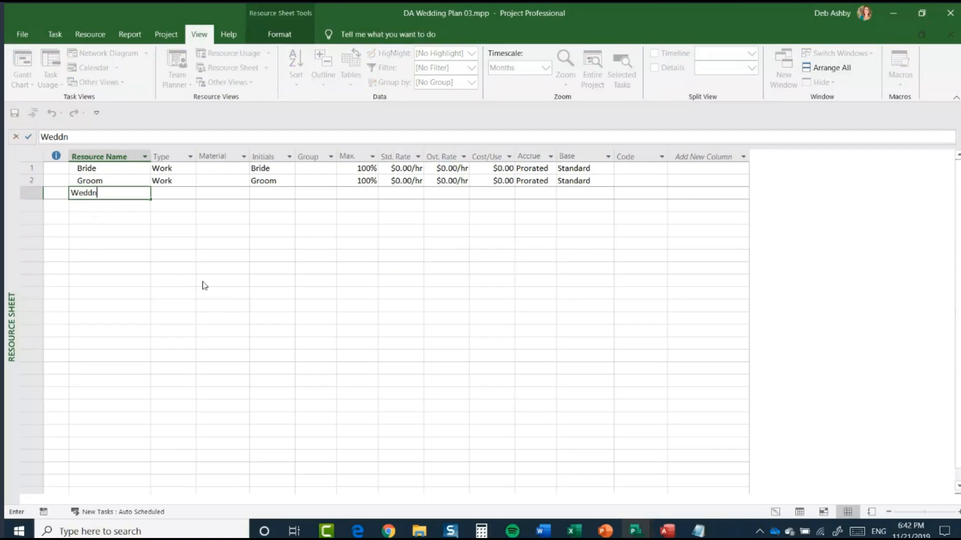
pyautogui.press('BackSpace')
pyautogui.write('ing Rings')
pyautogui.press('Tab')
pyautogui.click(191, 193)
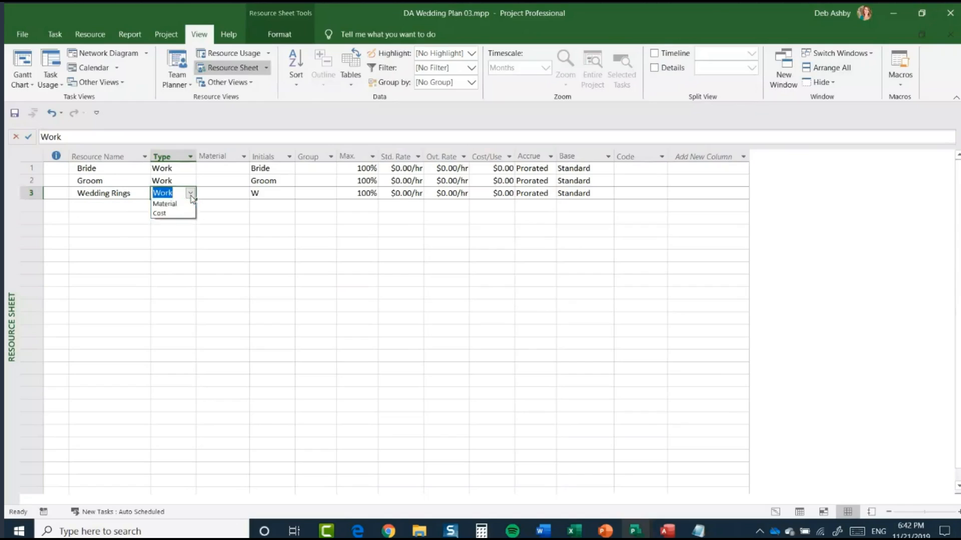
pyautogui.click(181, 214)
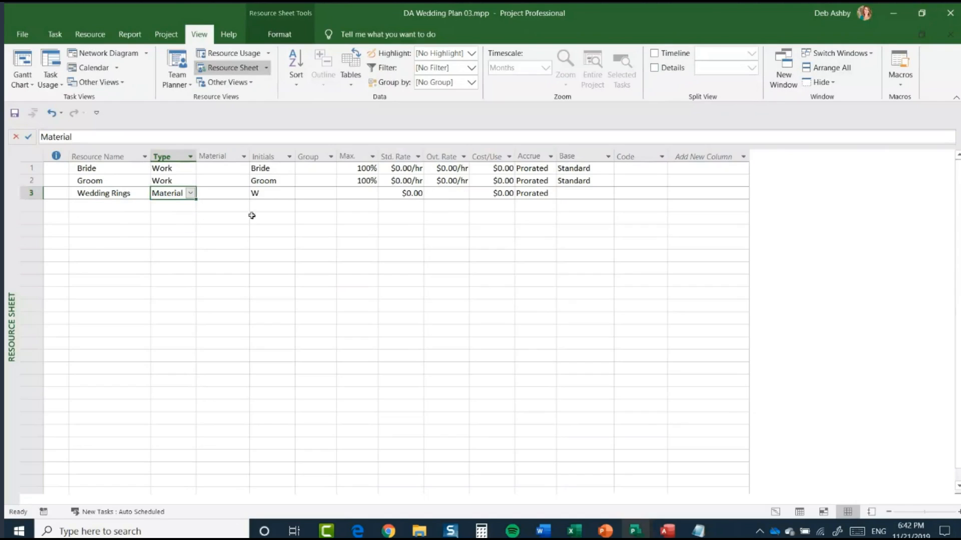
# Set the initials of the Wedding Rings resource to Rings
pyautogui.click(269, 195)
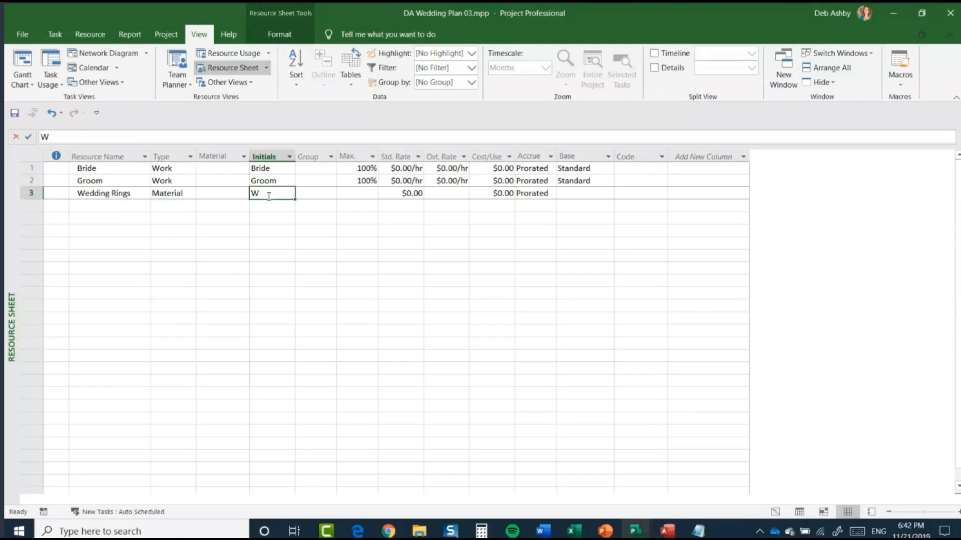
pyautogui.press('Delete')
pyautogui.write('Rings')
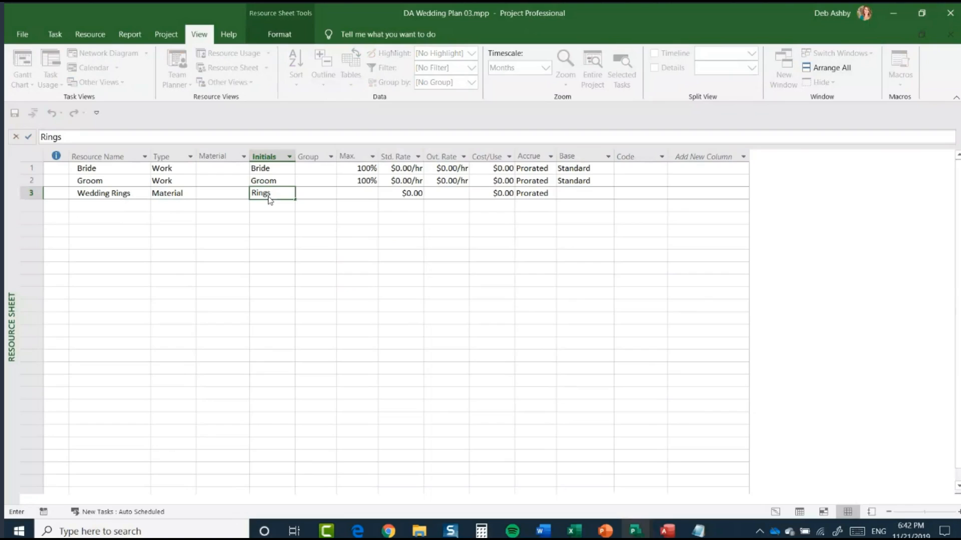
pyautogui.click(369, 228)
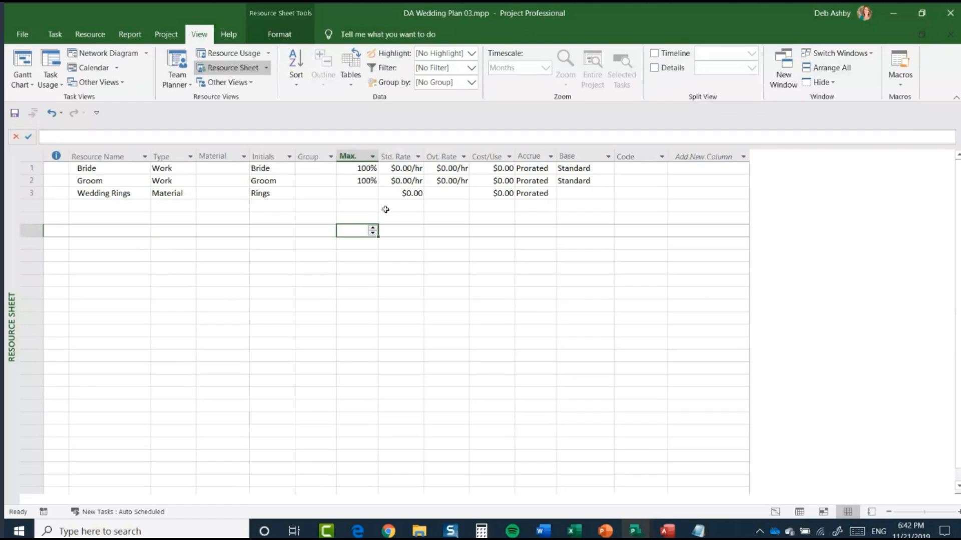
# Set the Wedding Rings resource's cost per use to $500 and its cost accrual to Start
pyautogui.click(499, 195)
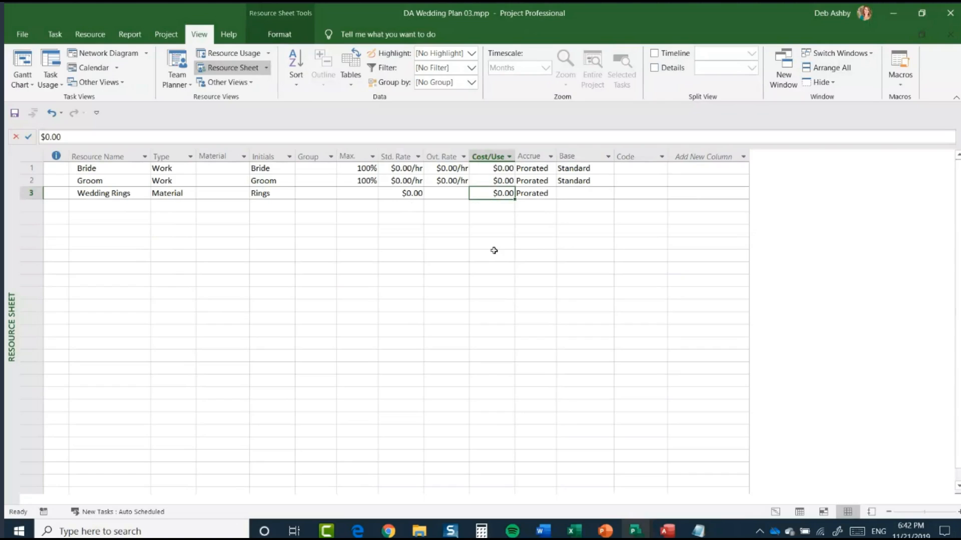
pyautogui.write('500')
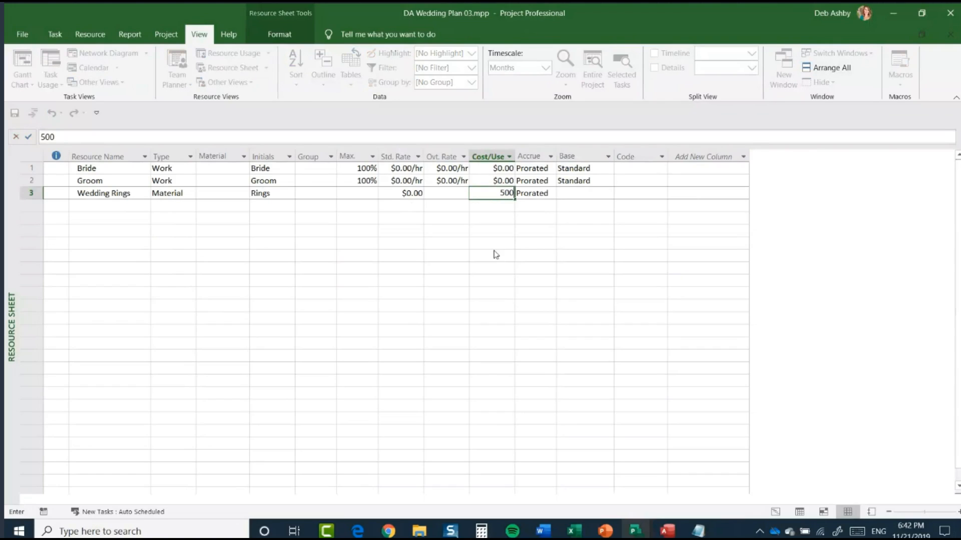
pyautogui.press('Return')
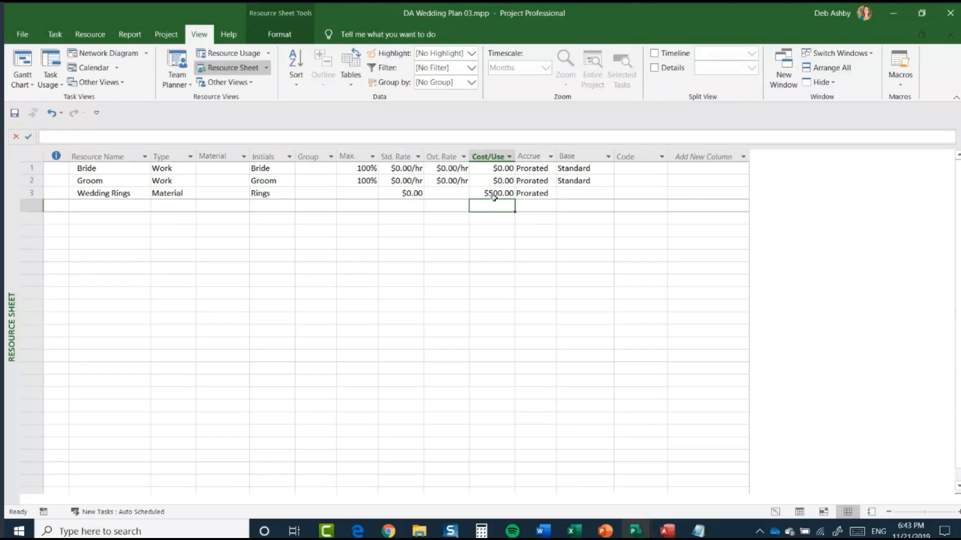
pyautogui.click(541, 194)
pyautogui.click(551, 194)
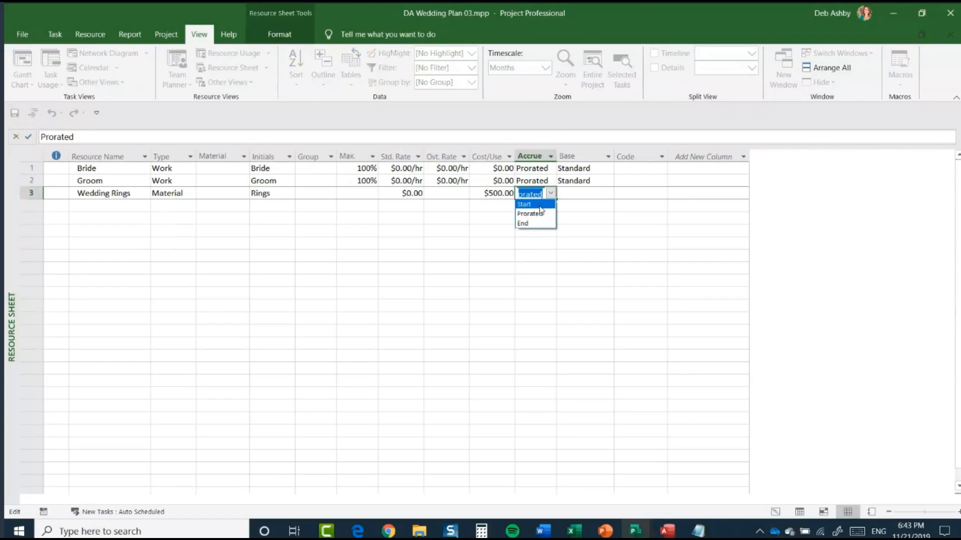
pyautogui.click(540, 205)
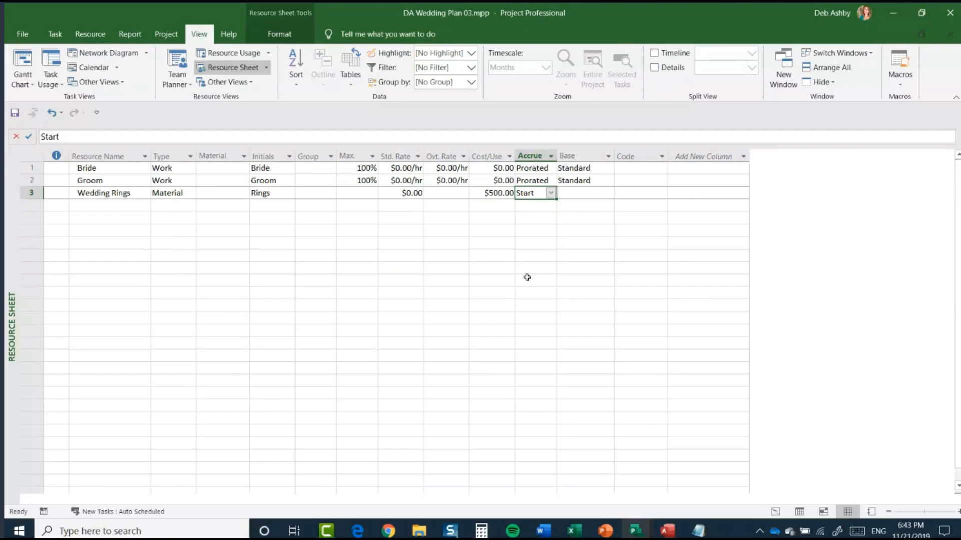
# Add a resource named Photographer in the fourth row and set its type to Cost
pyautogui.click(133, 207)
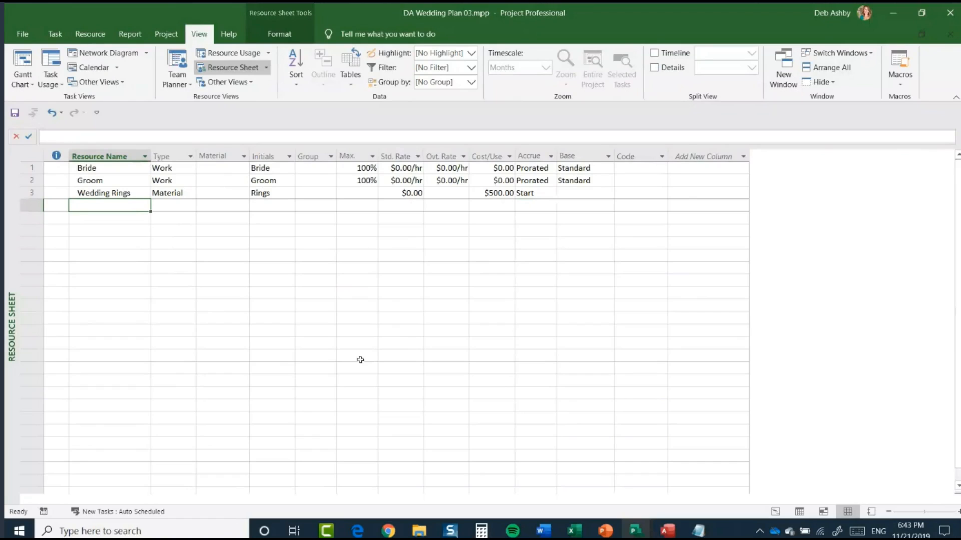
pyautogui.write('Photo')
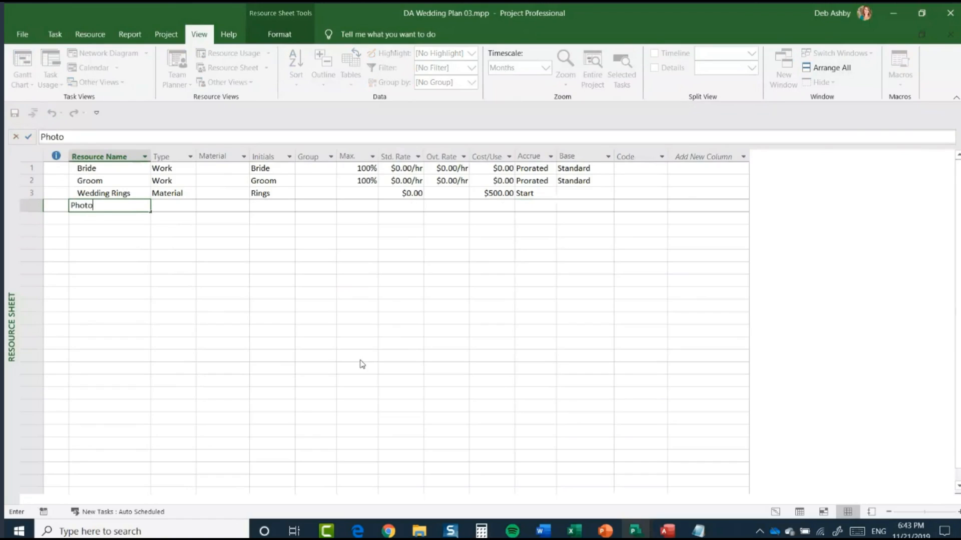
pyautogui.write('grapher')
pyautogui.press('Tab')
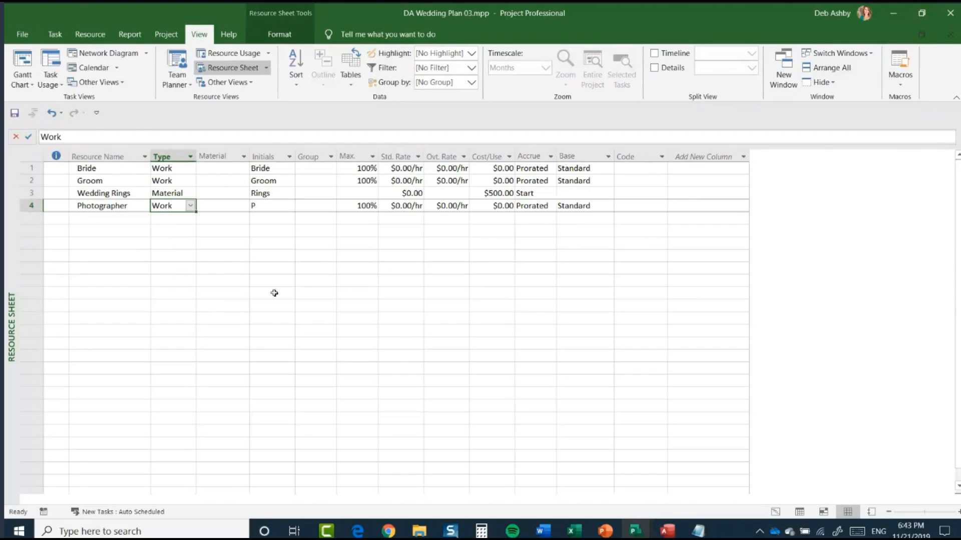
pyautogui.click(190, 206)
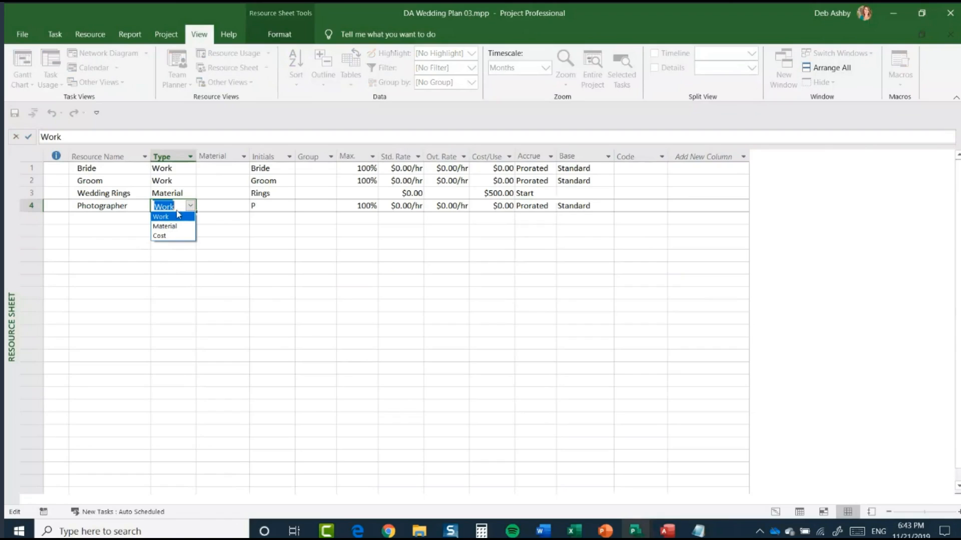
pyautogui.click(170, 237)
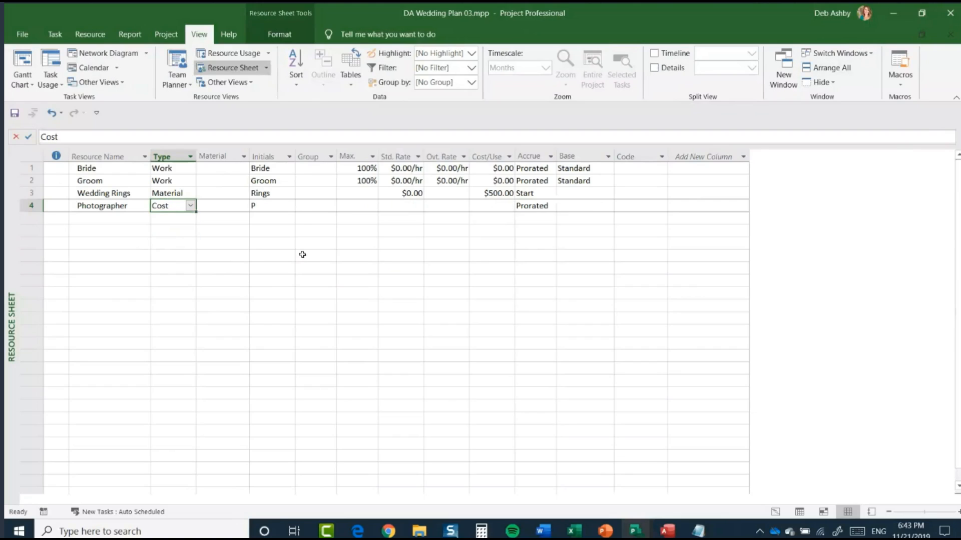
# Set the Photographer resource's initials to Photo and its cost accrual to End
pyautogui.click(278, 208)
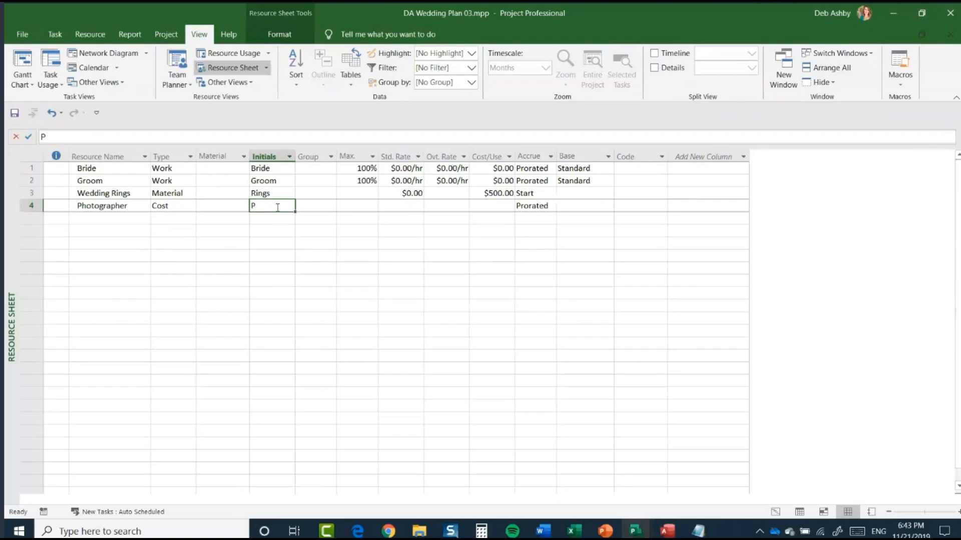
pyautogui.write('Photo')
pyautogui.press('Tab')
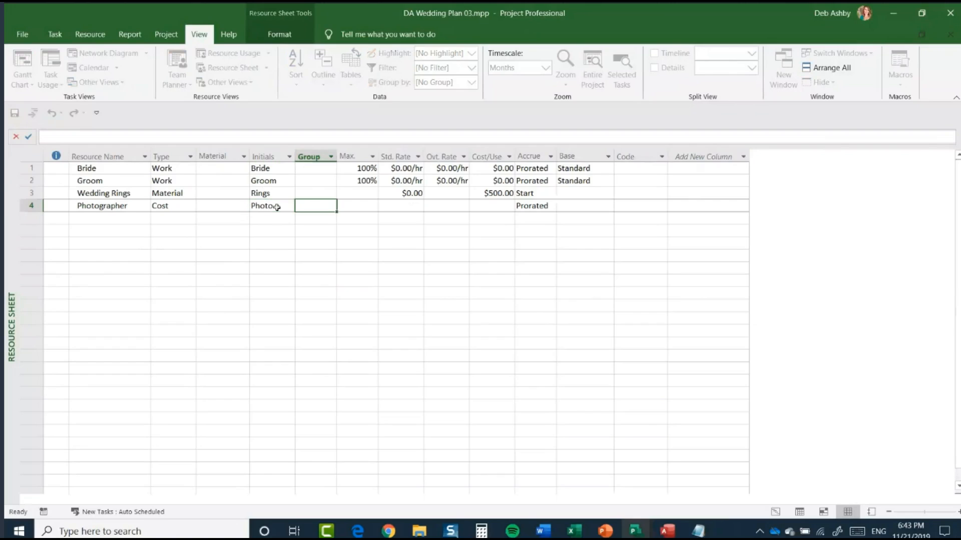
pyautogui.click(538, 206)
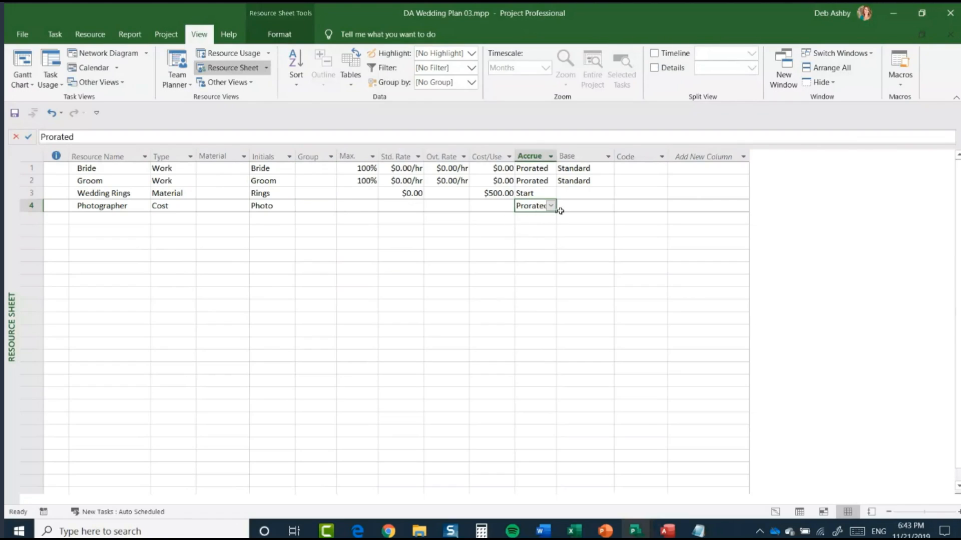
pyautogui.click(550, 206)
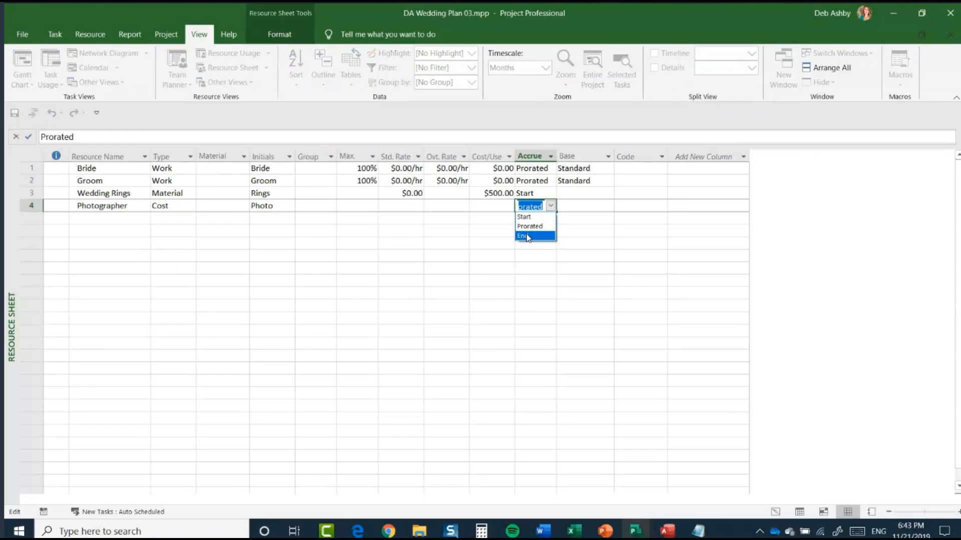
pyautogui.click(525, 235)
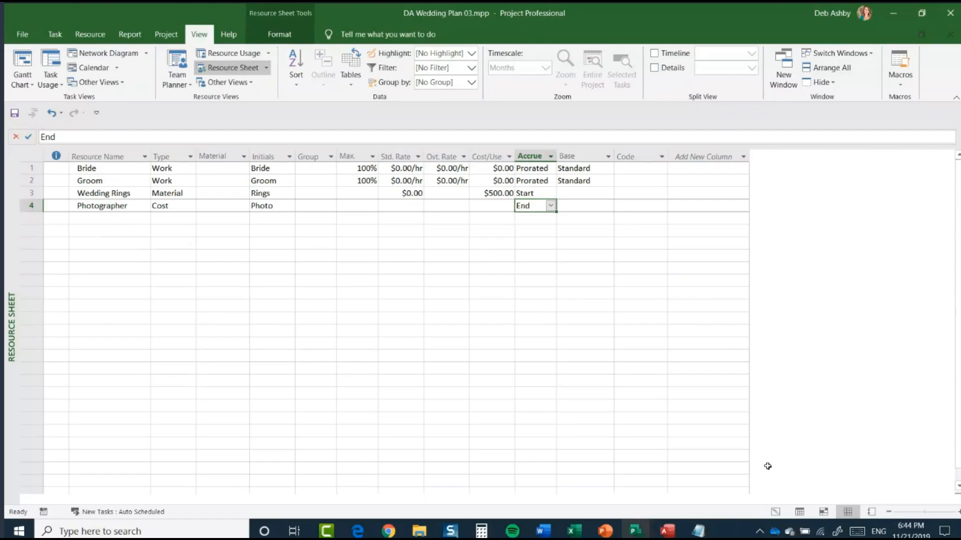
# Return to the Gantt Chart view and set the duration of the Agree budget and approach task to 10 days
pyautogui.click(775, 512)
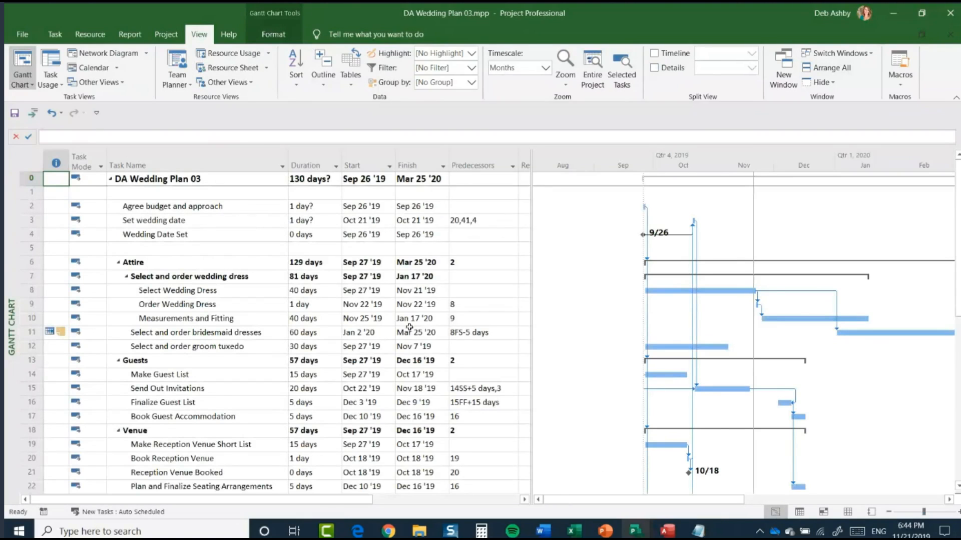
pyautogui.click(29, 207)
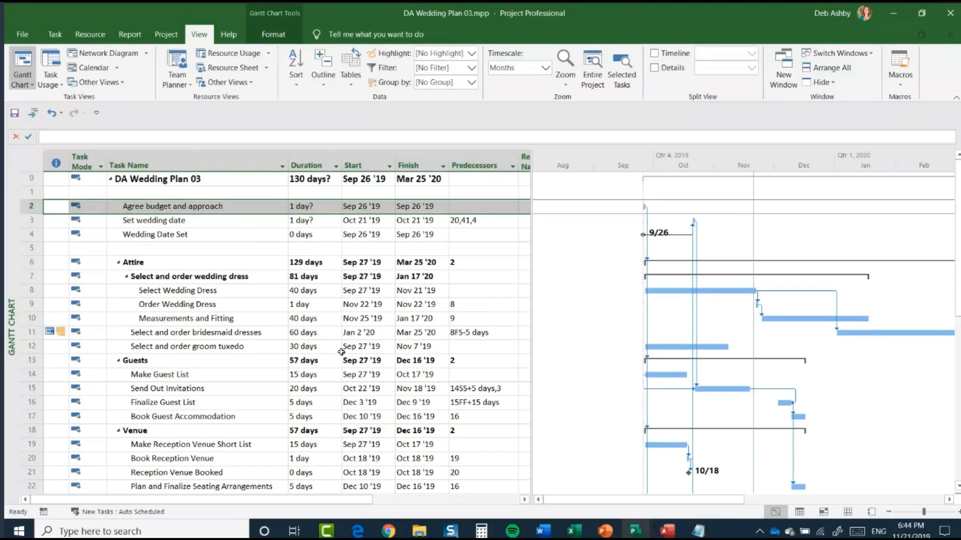
pyautogui.click(316, 209)
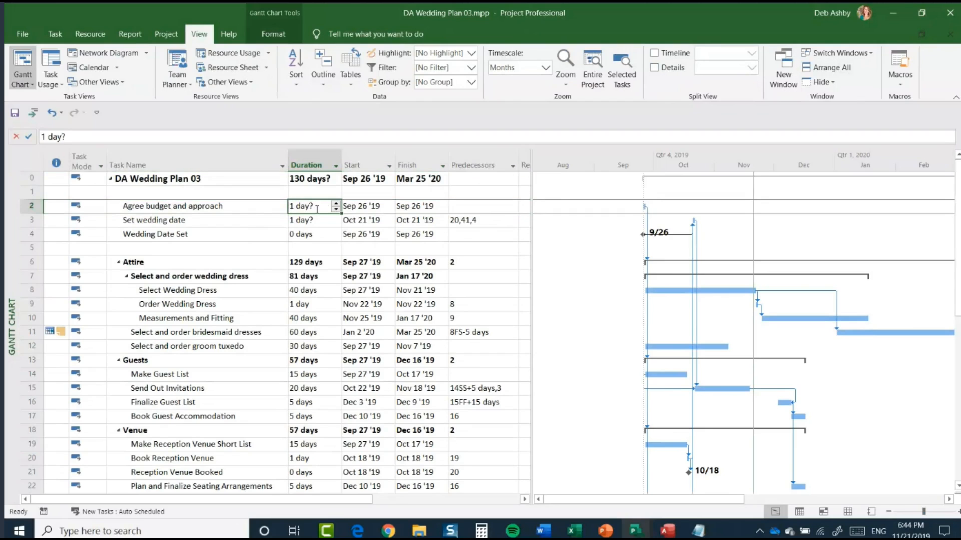
pyautogui.click(336, 203)
pyautogui.click(336, 203)
pyautogui.click(336, 203)
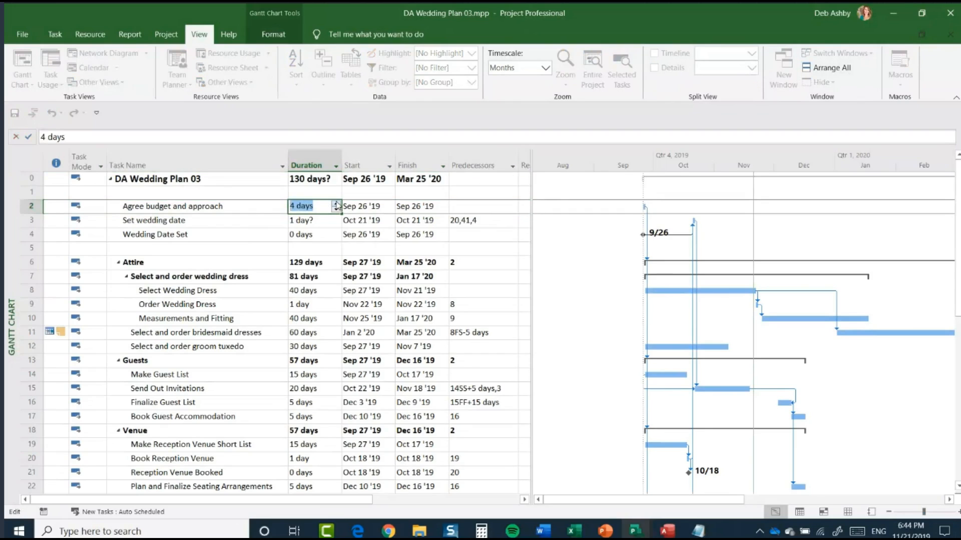
pyautogui.click(335, 203)
pyautogui.click(336, 204)
pyautogui.click(336, 203)
pyautogui.click(199, 207)
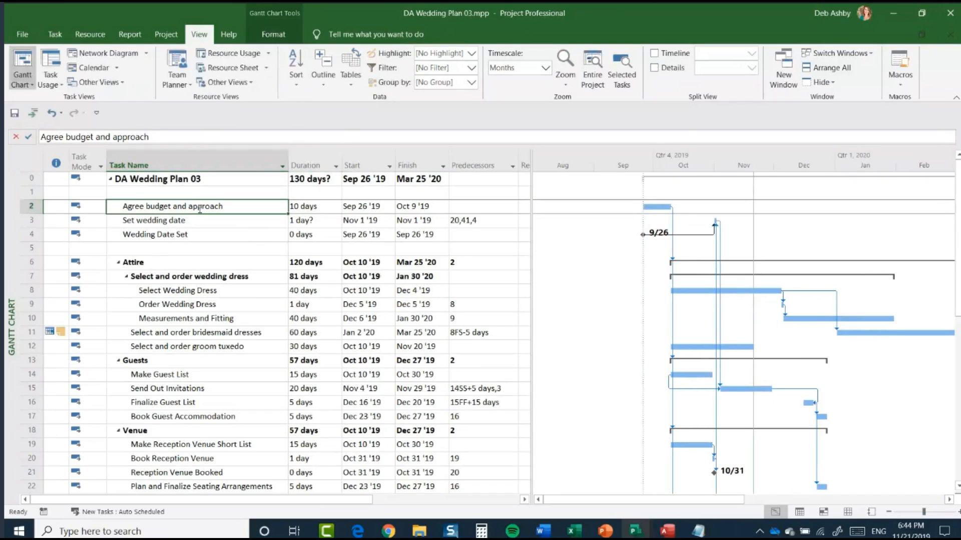
# Assign the Bride resource to the Agree budget and approach task
pyautogui.click(32, 206)
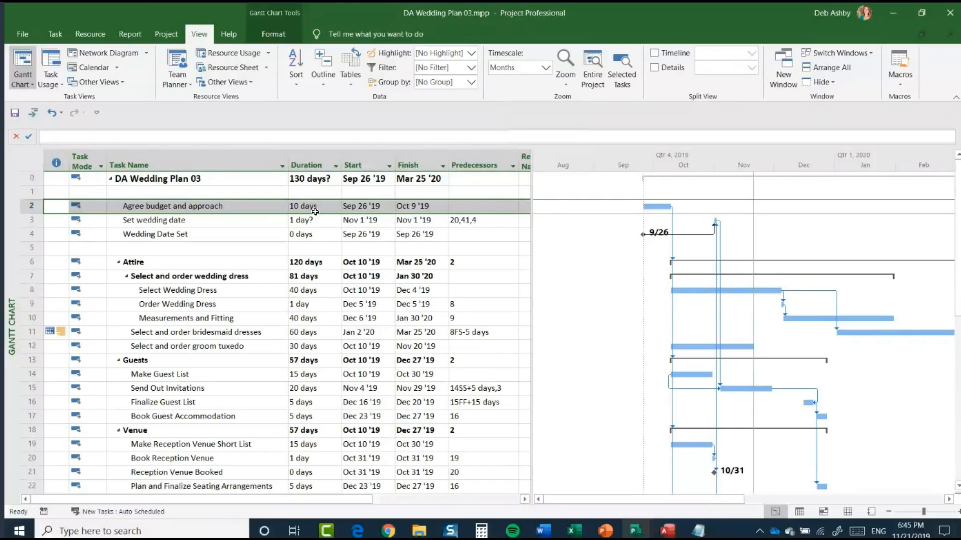
pyautogui.rightClick(39, 209)
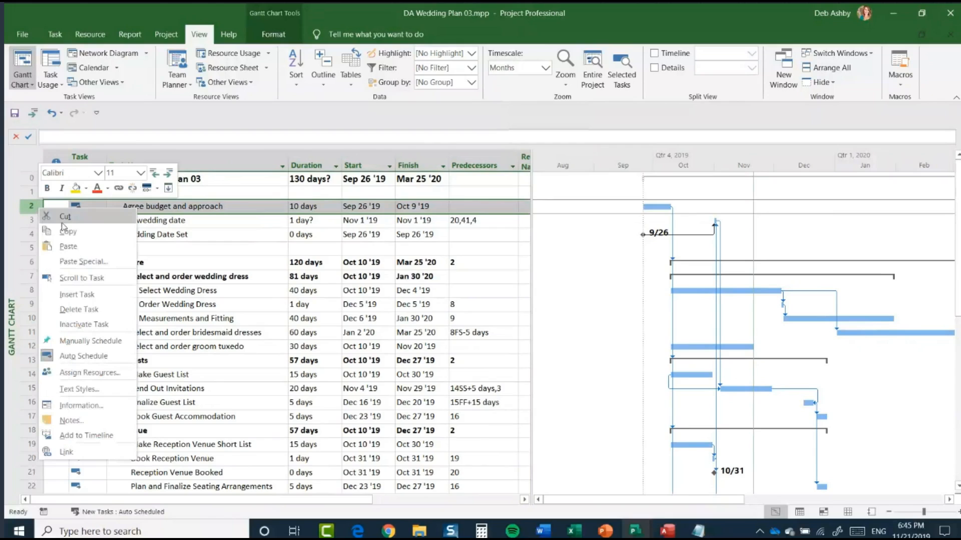
pyautogui.click(127, 374)
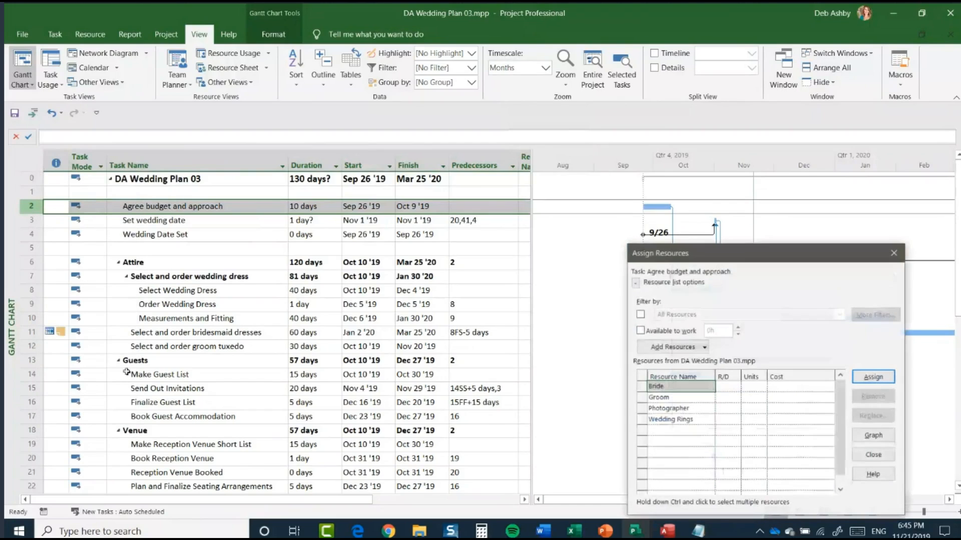
pyautogui.moveTo(738, 257); pyautogui.dragTo(345, 165)
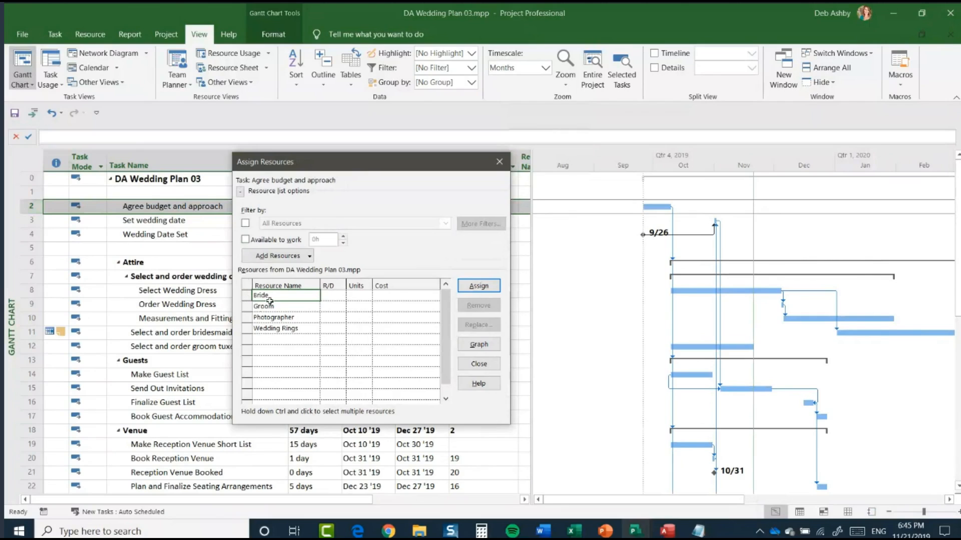
pyautogui.click(467, 286)
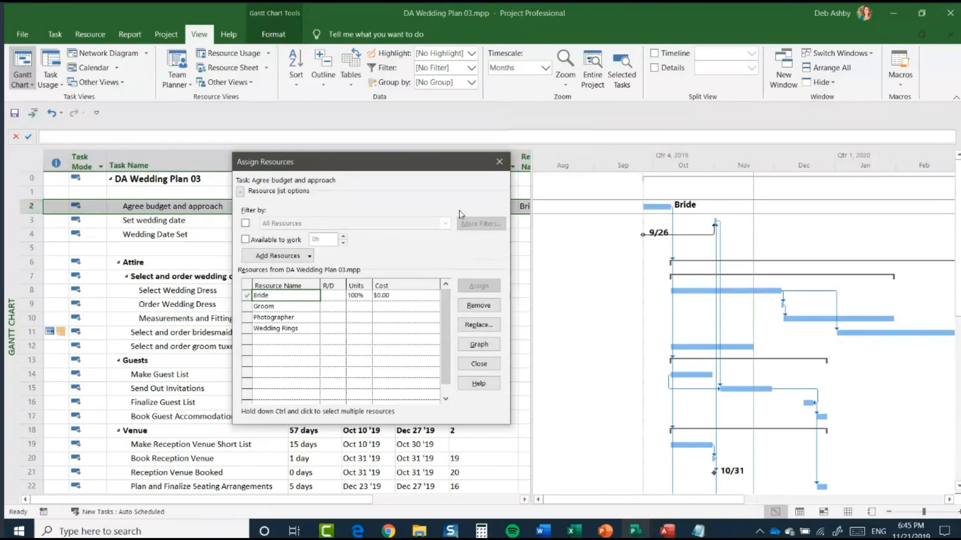
# Assign the Groom to the Agree budget and approach task as well, increasing the amount of work but keeping the same duration
pyautogui.click(270, 307)
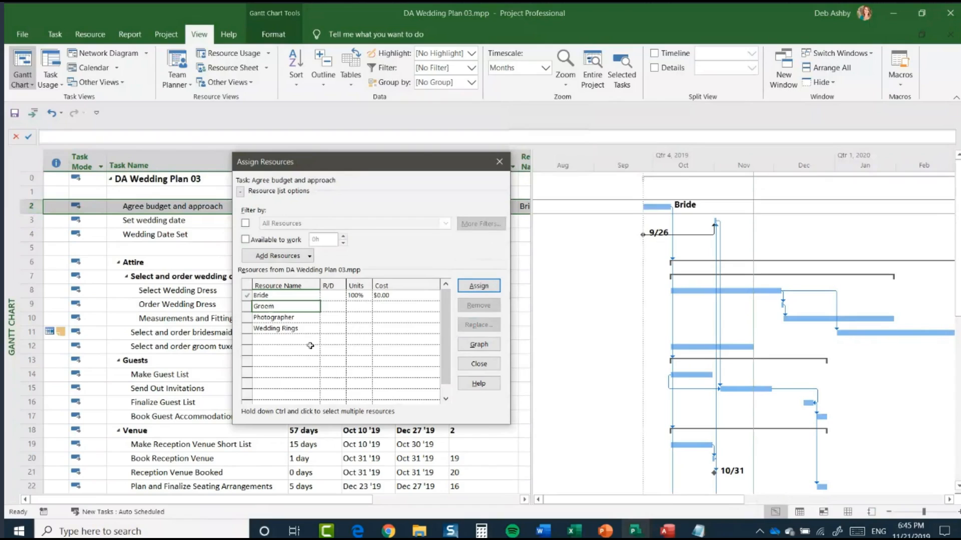
pyautogui.click(479, 286)
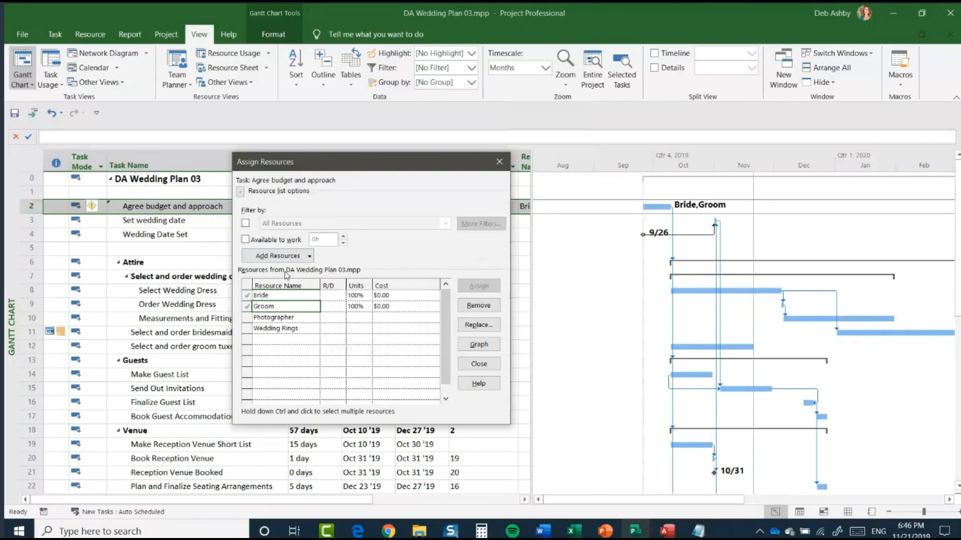
pyautogui.click(478, 365)
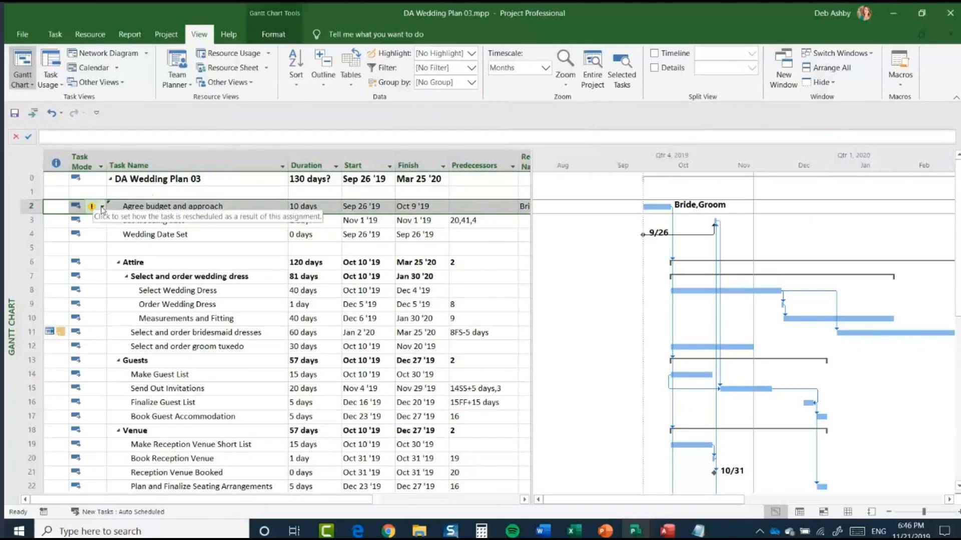
pyautogui.click(103, 208)
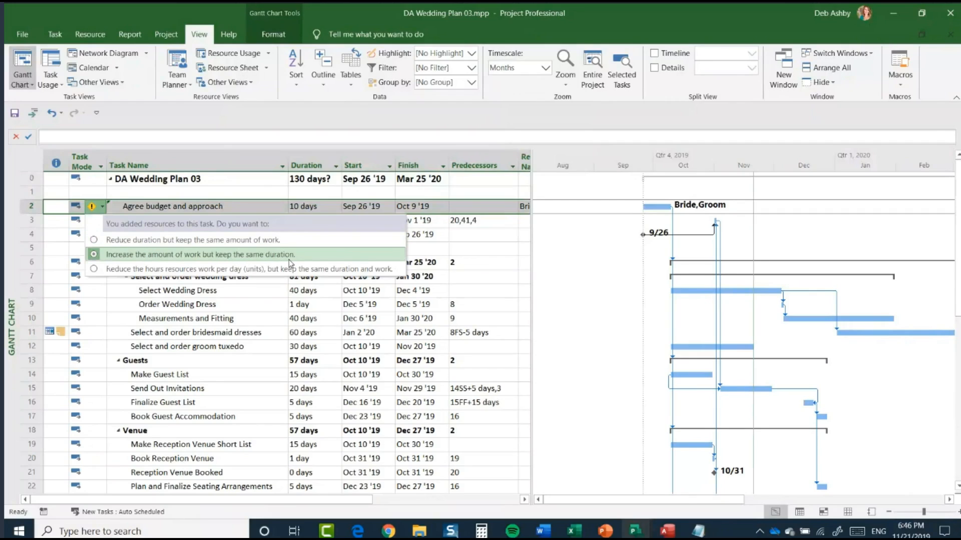
pyautogui.click(249, 255)
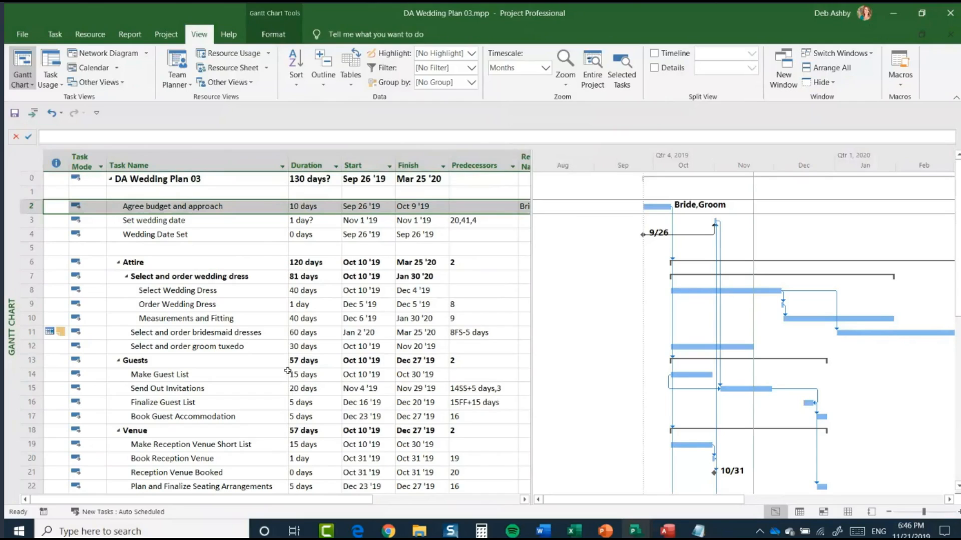
# Insert a Work column before the Duration column in the task table
pyautogui.click(305, 164)
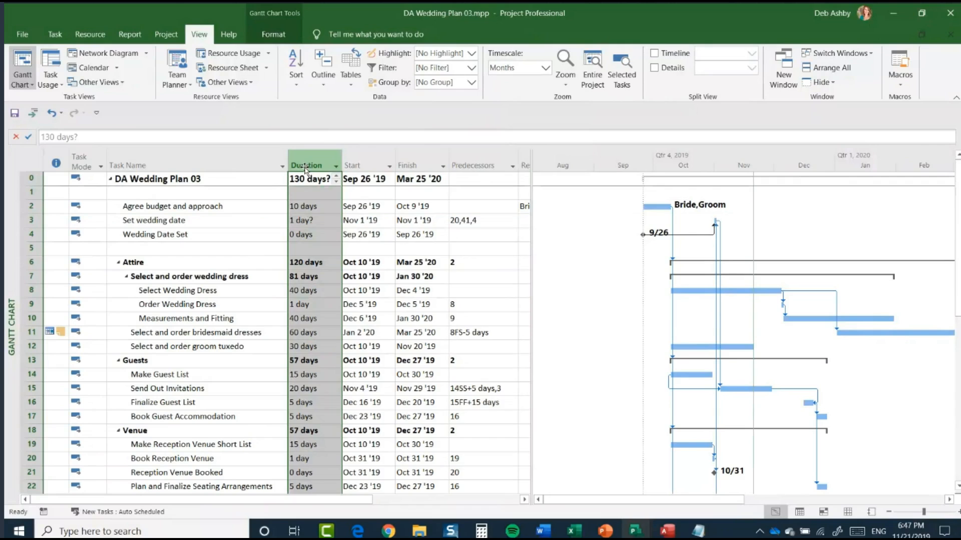
pyautogui.rightClick(304, 169)
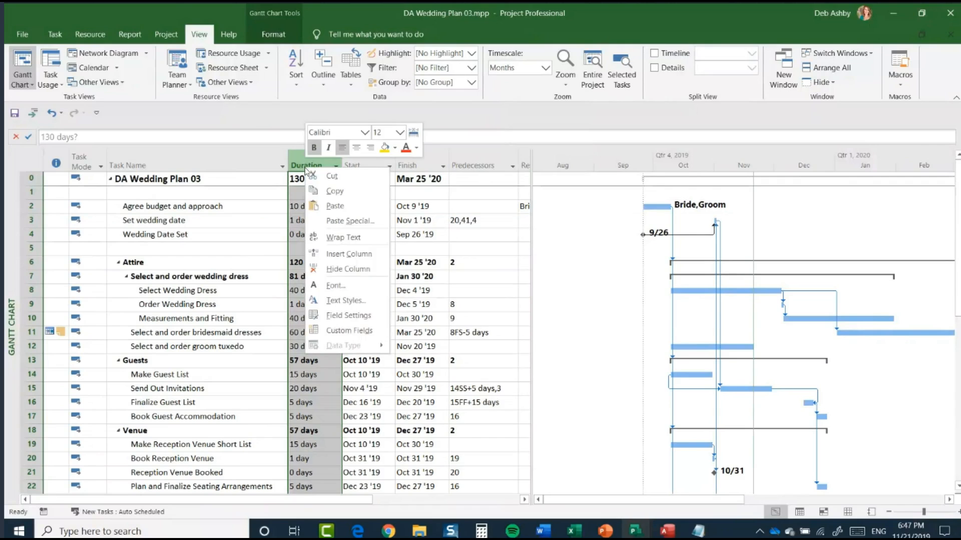
pyautogui.click(345, 260)
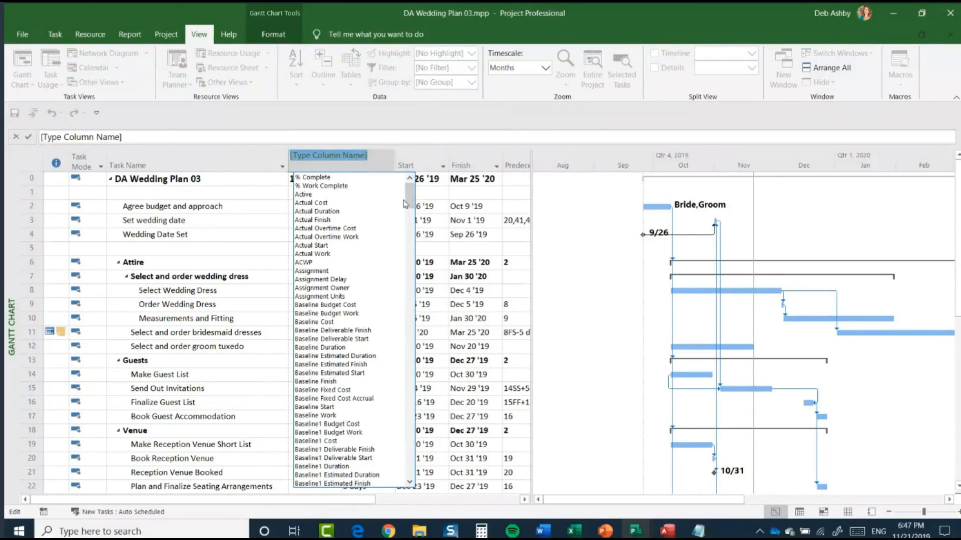
pyautogui.moveTo(410, 199); pyautogui.dragTo(410, 217)
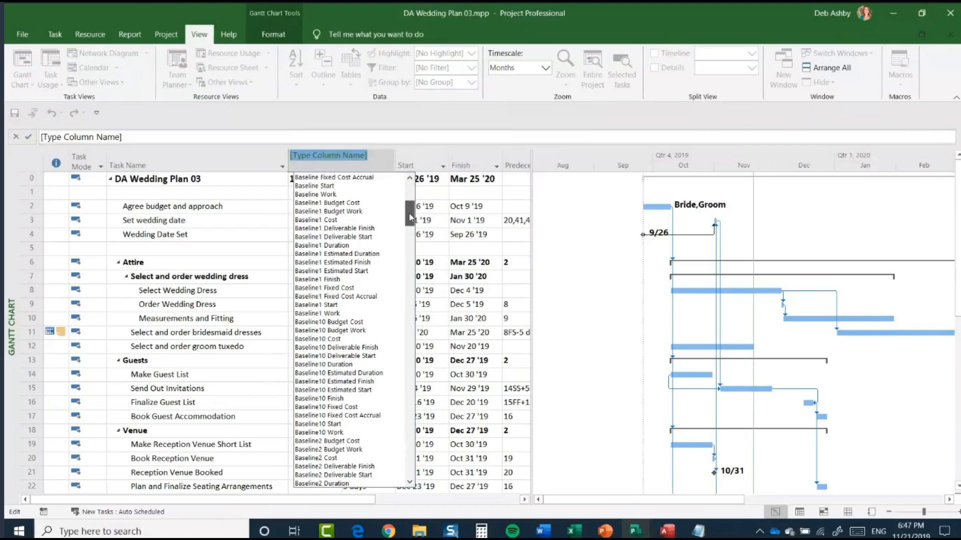
pyautogui.moveTo(410, 217); pyautogui.dragTo(411, 470)
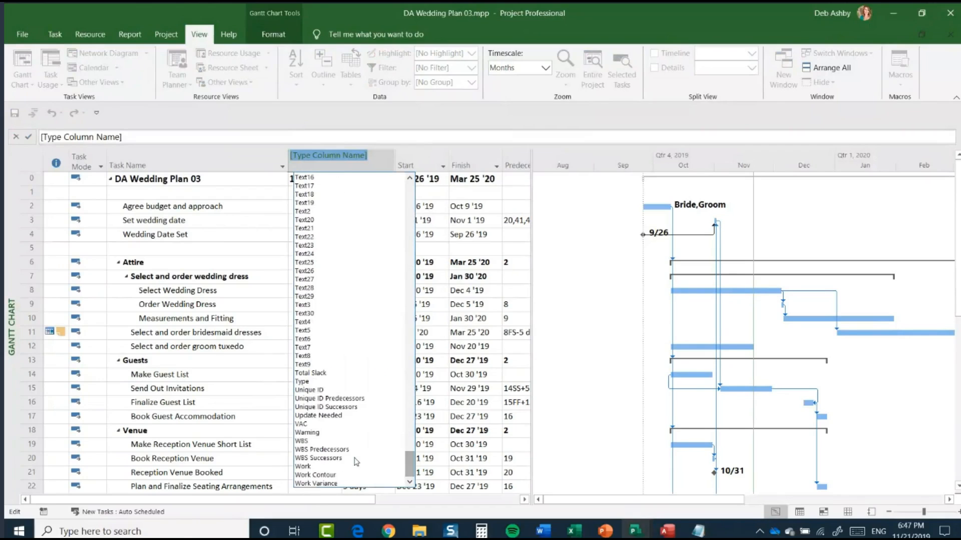
pyautogui.click(303, 468)
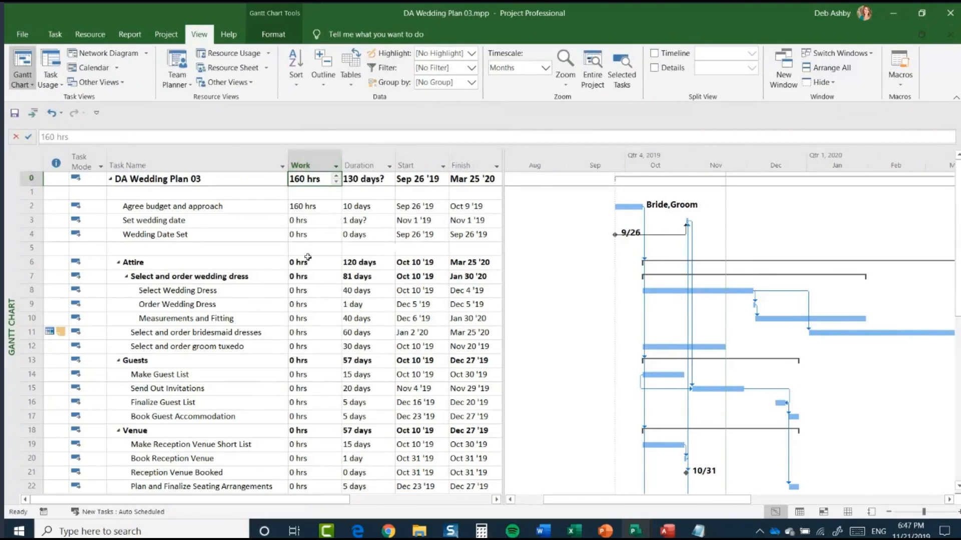
pyautogui.click(30, 207)
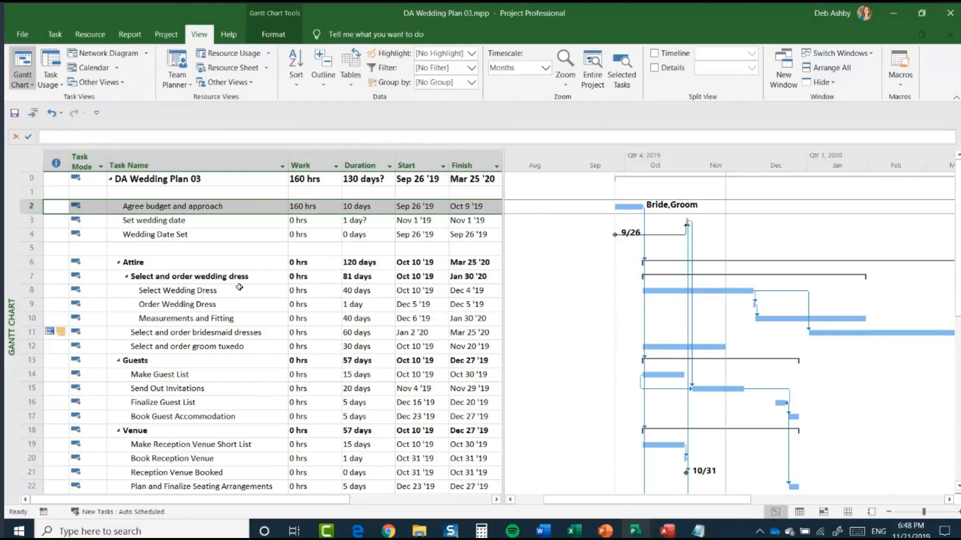
# Assign the Photographer resource to the Select and Book Photographer task with a cost of $1,500
pyautogui.scroll(-4, 216, 316)
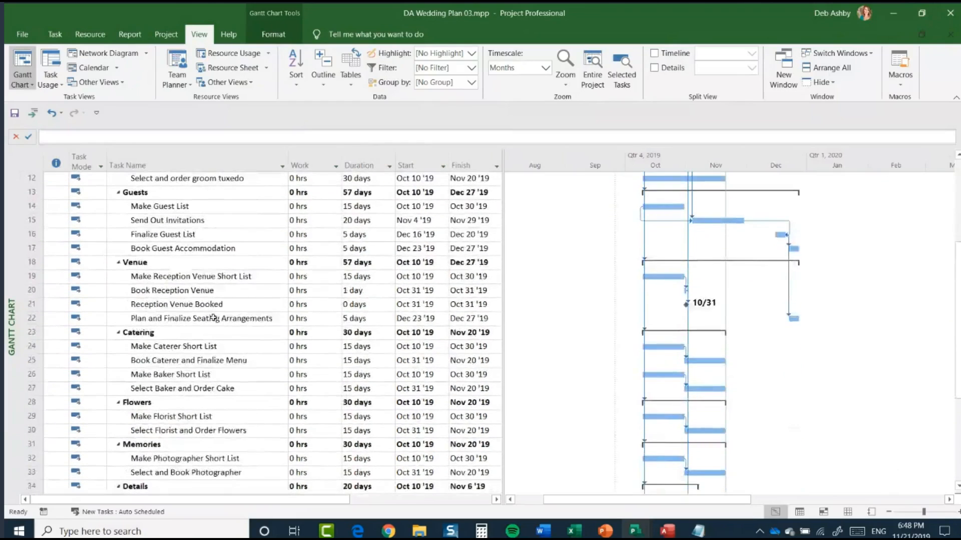
pyautogui.scroll(-5, 214, 318)
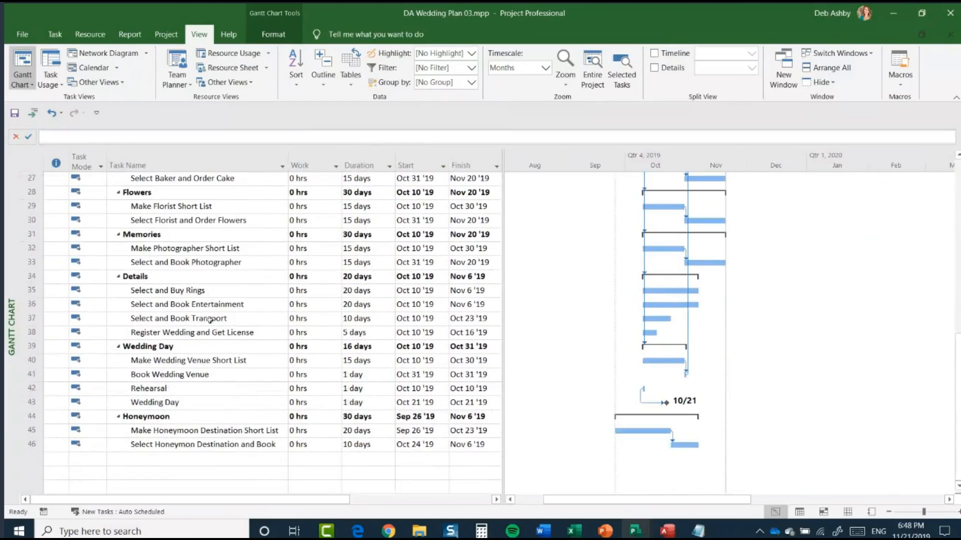
pyautogui.scroll(1, 210, 320)
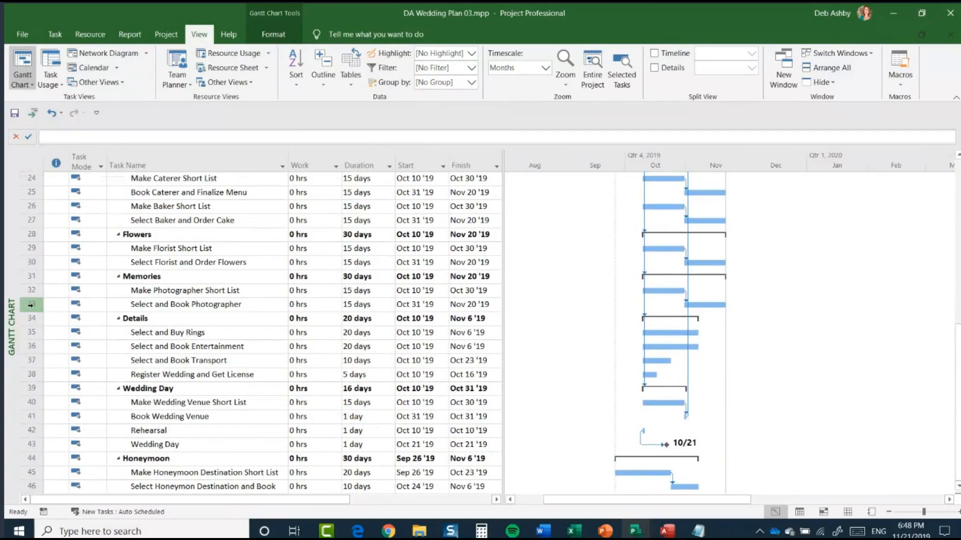
pyautogui.click(31, 305)
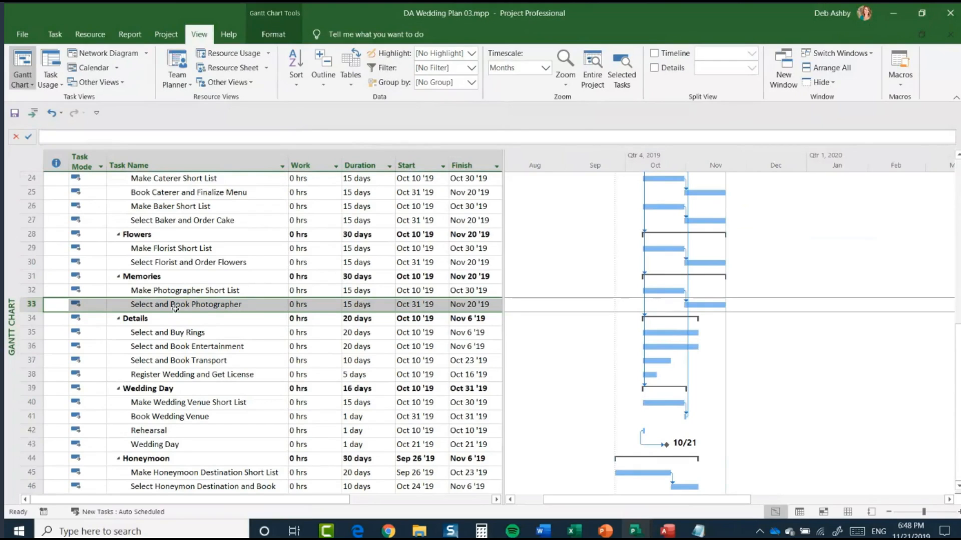
pyautogui.click(95, 35)
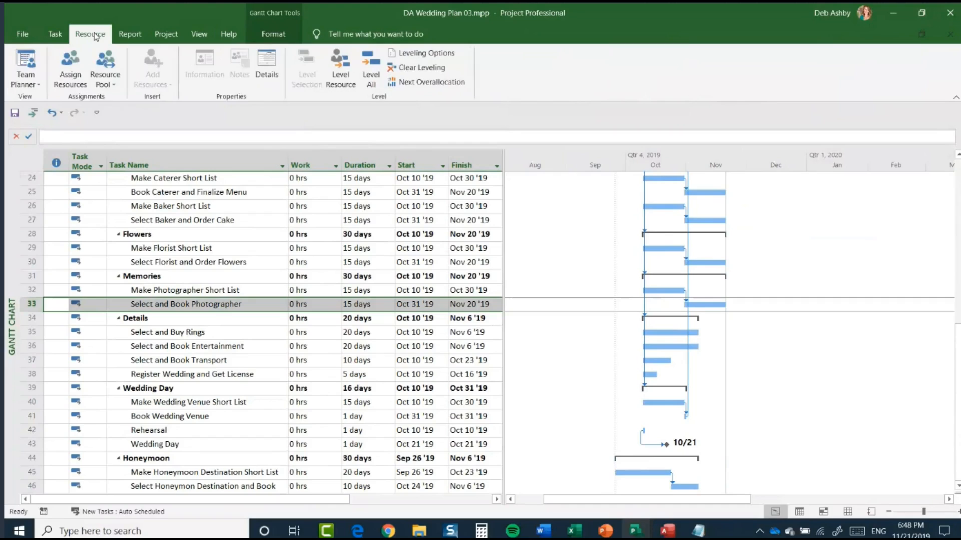
pyautogui.click(70, 76)
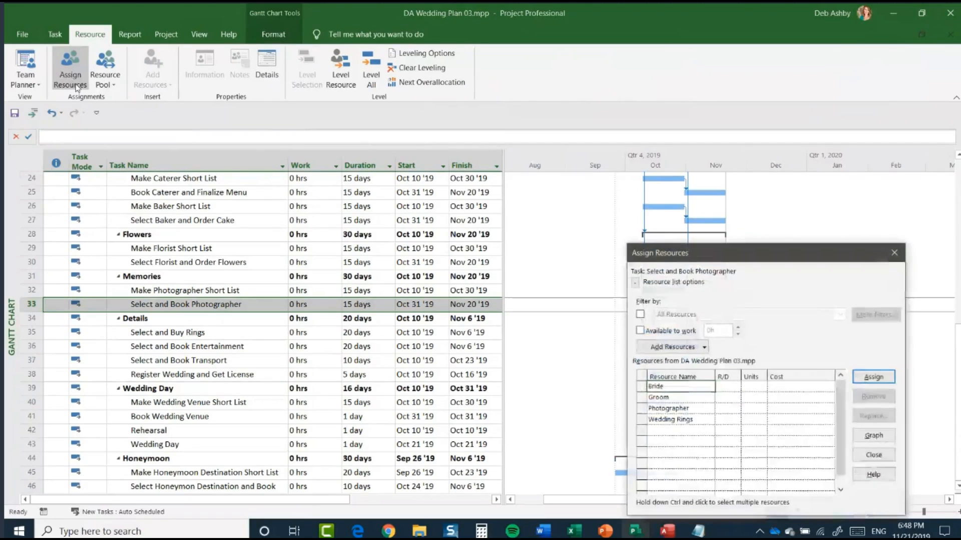
pyautogui.moveTo(795, 259); pyautogui.dragTo(375, 149)
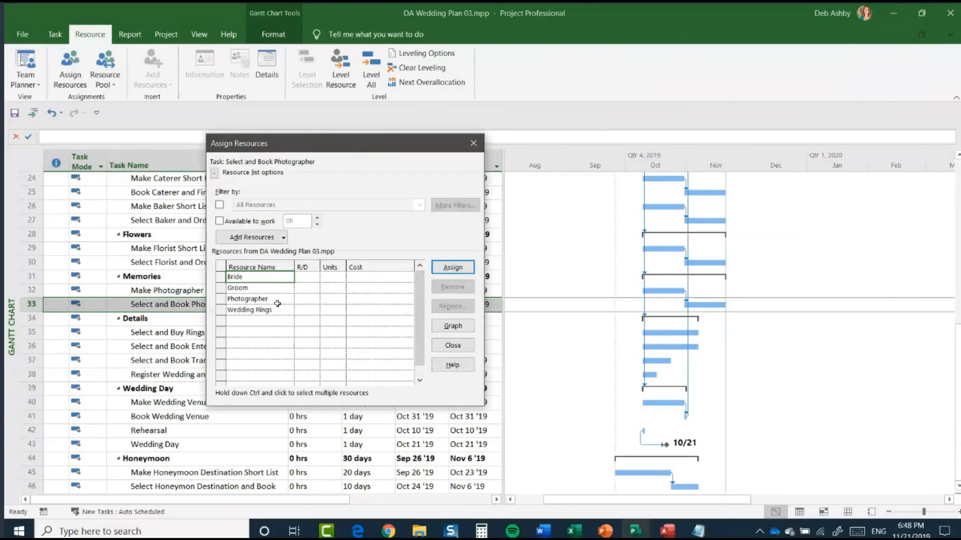
pyautogui.click(355, 300)
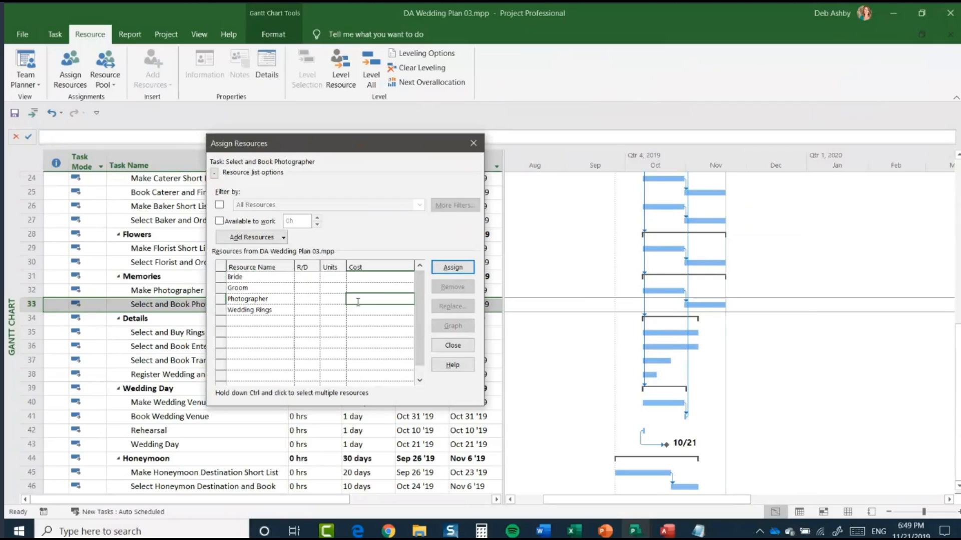
pyautogui.write('1500')
pyautogui.click(460, 268)
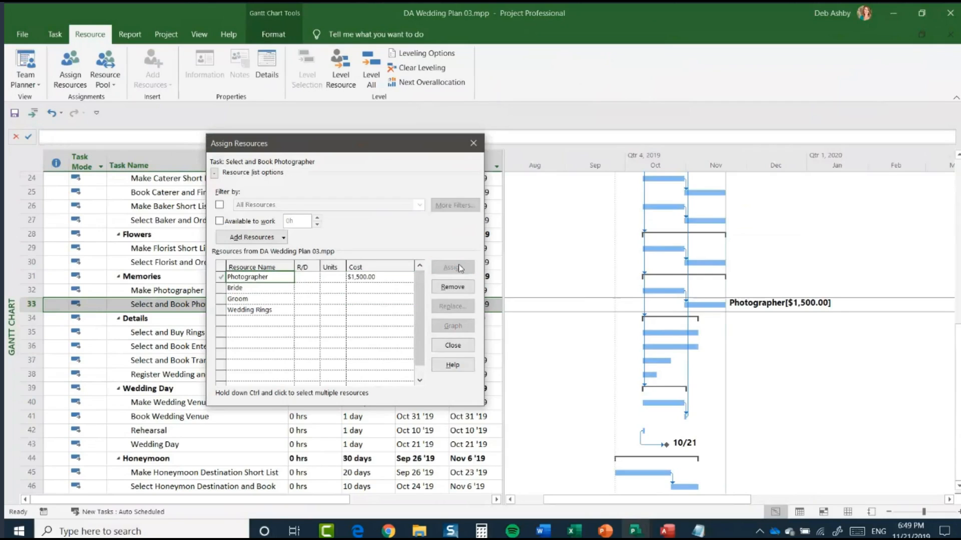
pyautogui.click(444, 346)
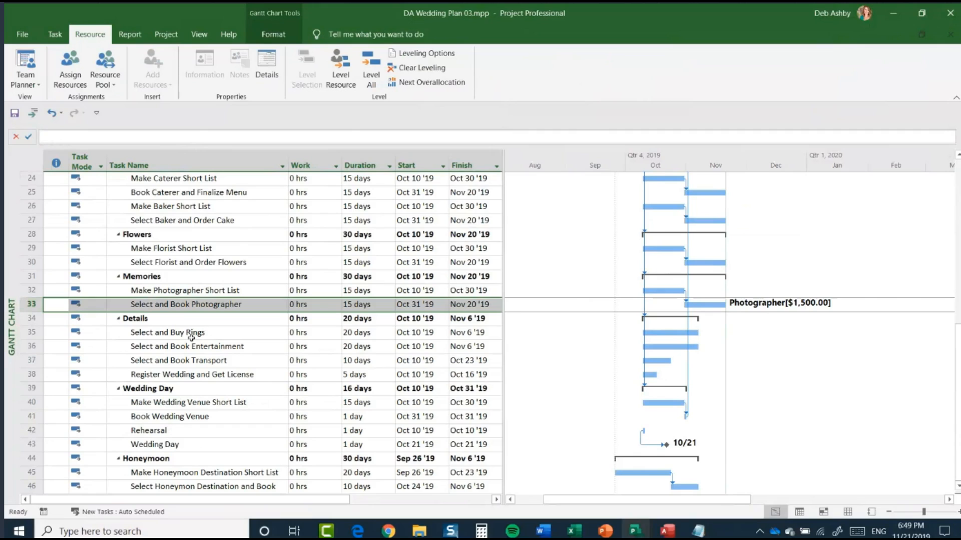
# Assign 2 units of the Wedding Rings resource to the Select and Buy Rings task
pyautogui.click(31, 333)
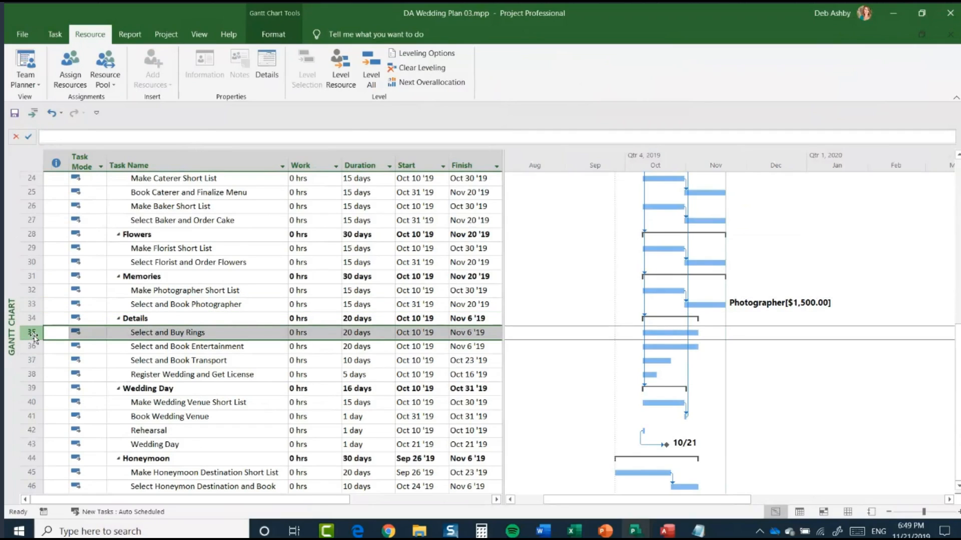
pyautogui.rightClick(34, 339)
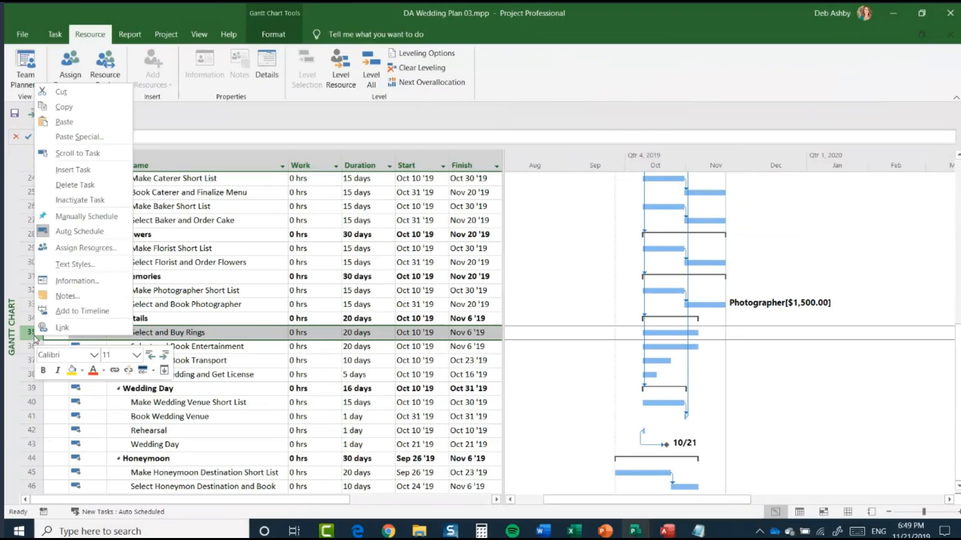
pyautogui.click(86, 248)
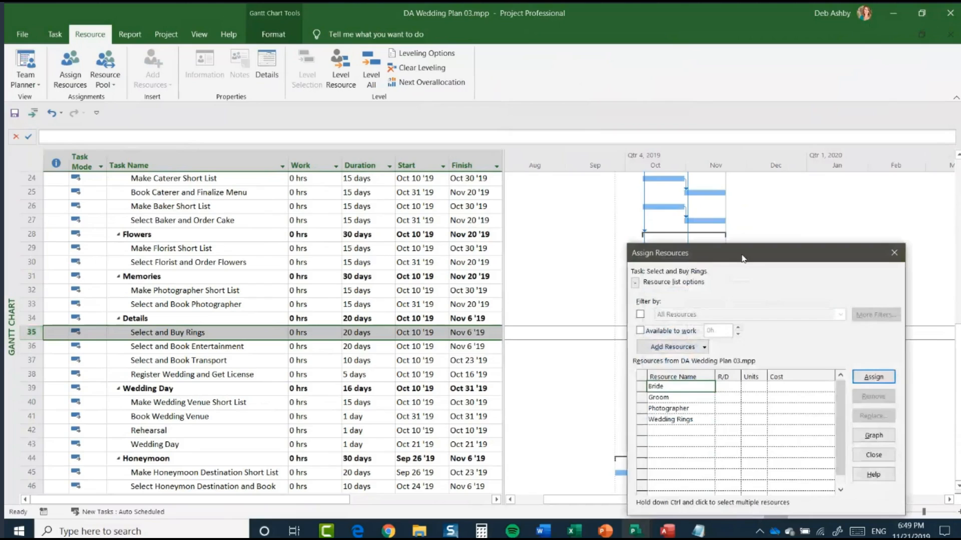
pyautogui.moveTo(742, 257); pyautogui.dragTo(331, 167)
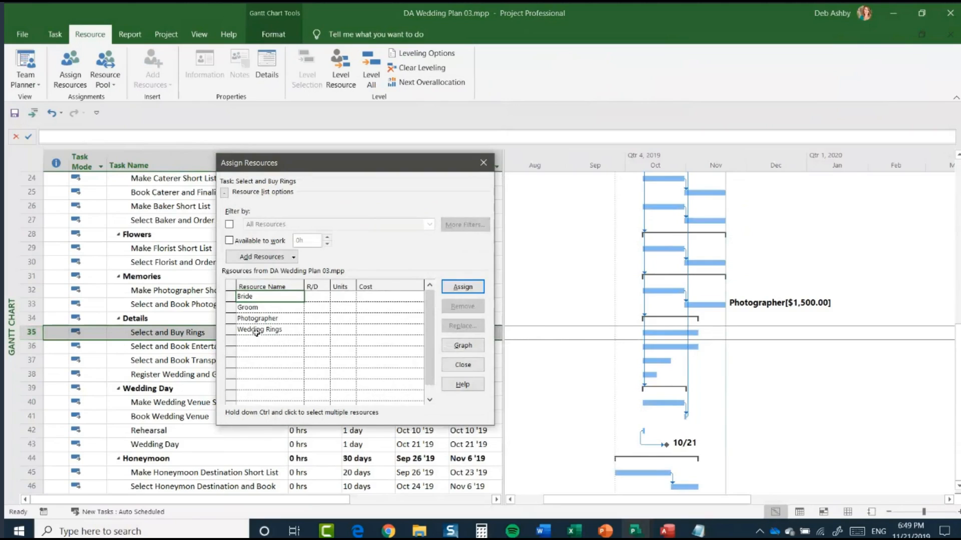
pyautogui.click(344, 330)
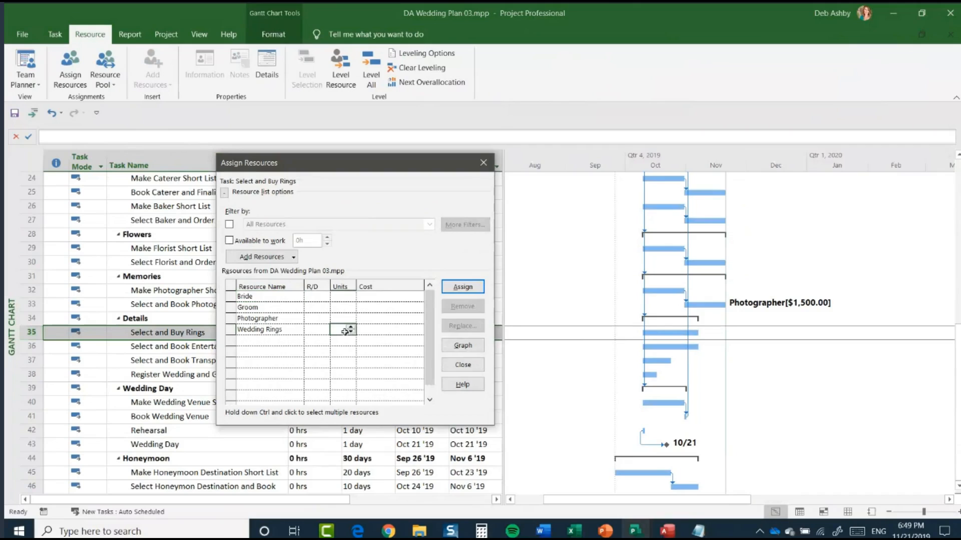
pyautogui.click(351, 328)
pyautogui.click(351, 327)
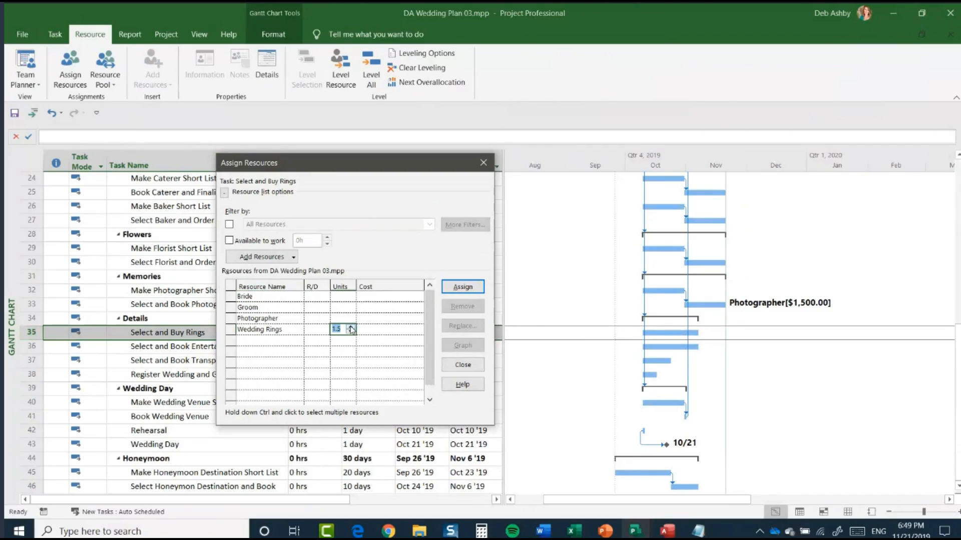
pyautogui.click(459, 292)
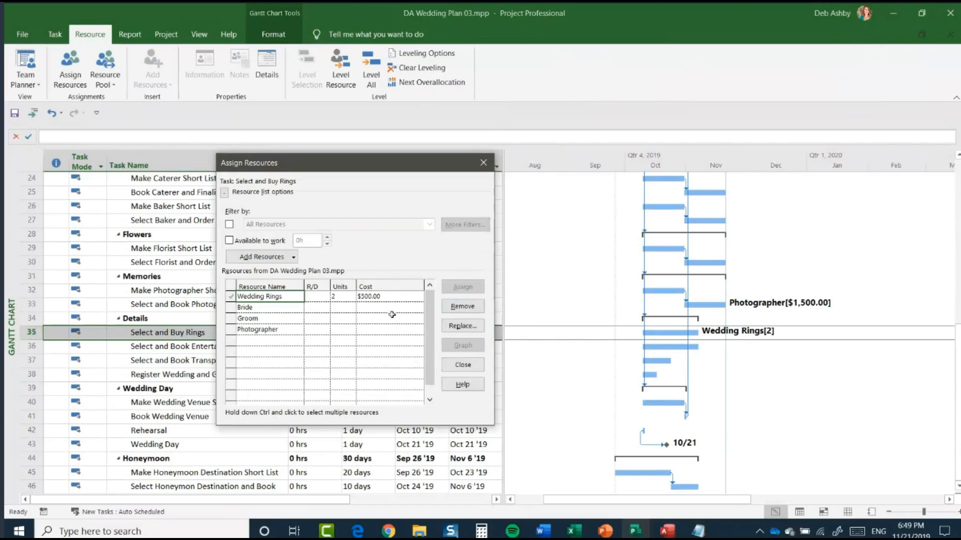
pyautogui.click(484, 163)
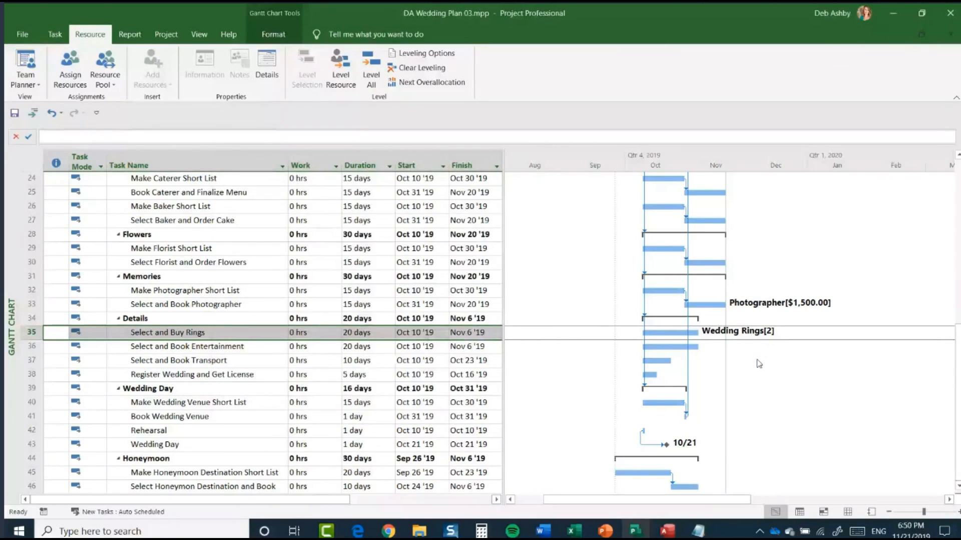
# Assign the Bride and the Groom resources to the Select and Buy Rings task in addition to the Wedding Rings
pyautogui.click(34, 333)
pyautogui.rightClick(34, 334)
pyautogui.click(100, 255)
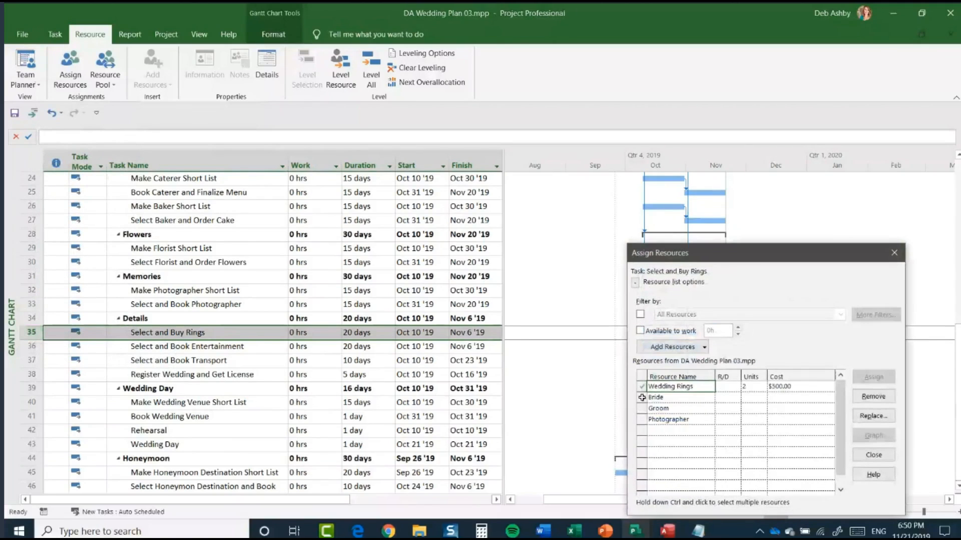
pyautogui.click(642, 398)
pyautogui.click(870, 380)
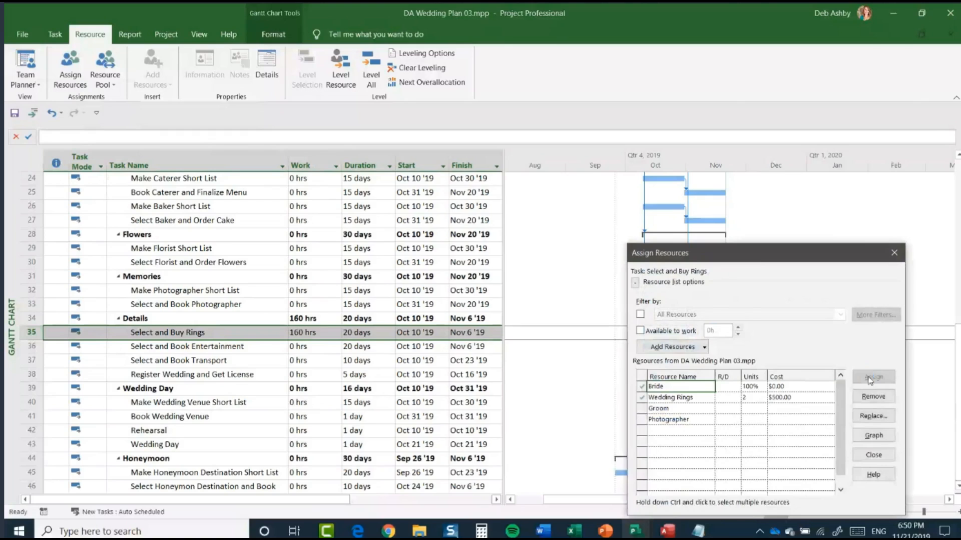
pyautogui.click(642, 414)
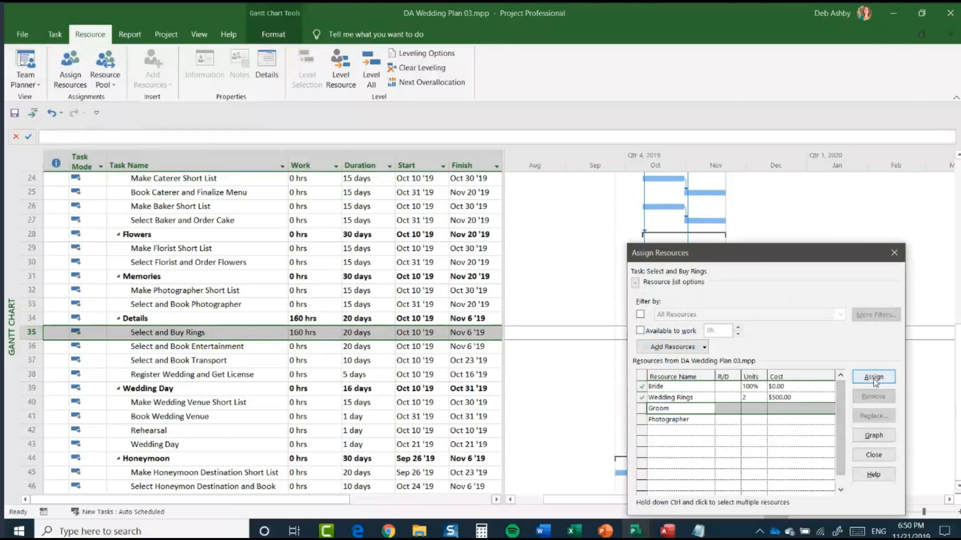
pyautogui.click(873, 379)
pyautogui.click(873, 455)
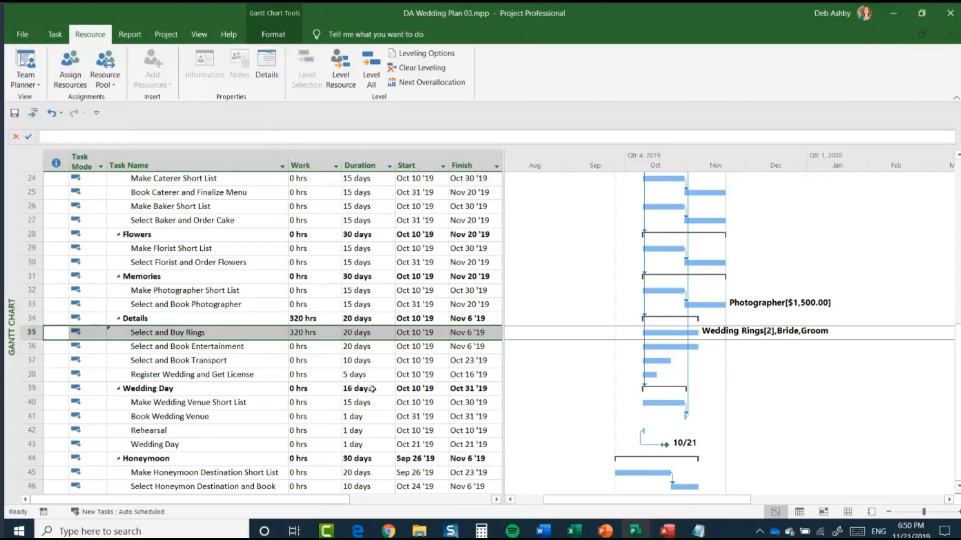
# Outdent the Rehearsal and Wedding Day tasks one level, out of the Wedding Day summary task
pyautogui.scroll(-4, 278, 307)
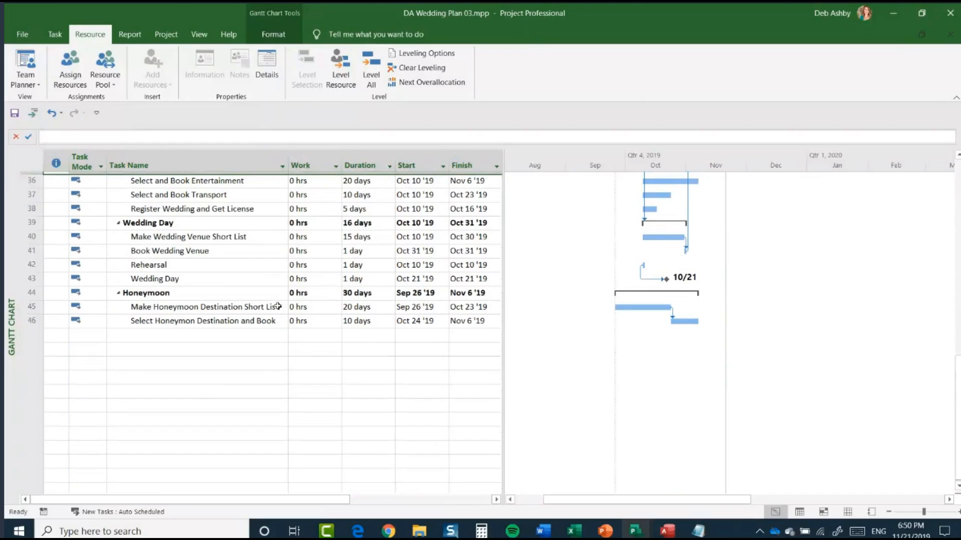
pyautogui.scroll(1, 278, 306)
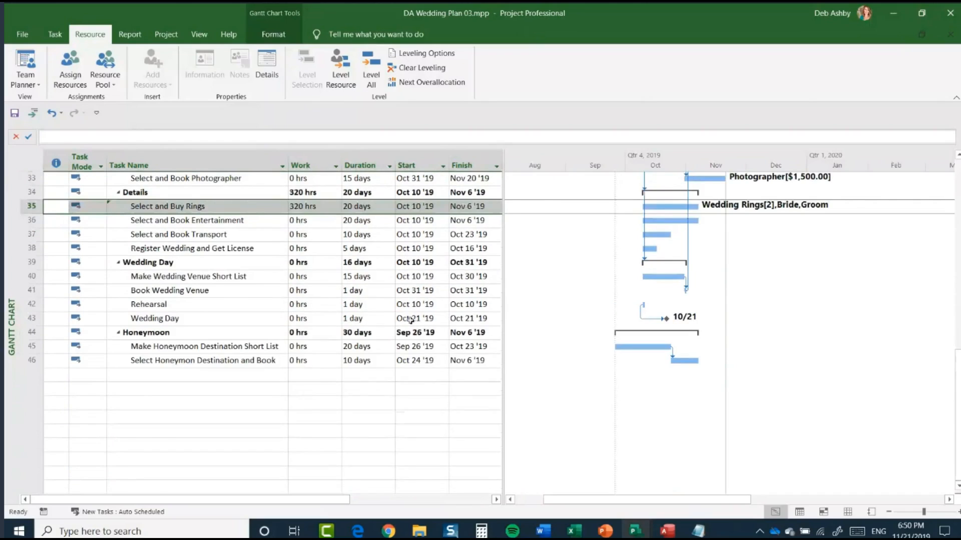
pyautogui.click(410, 319)
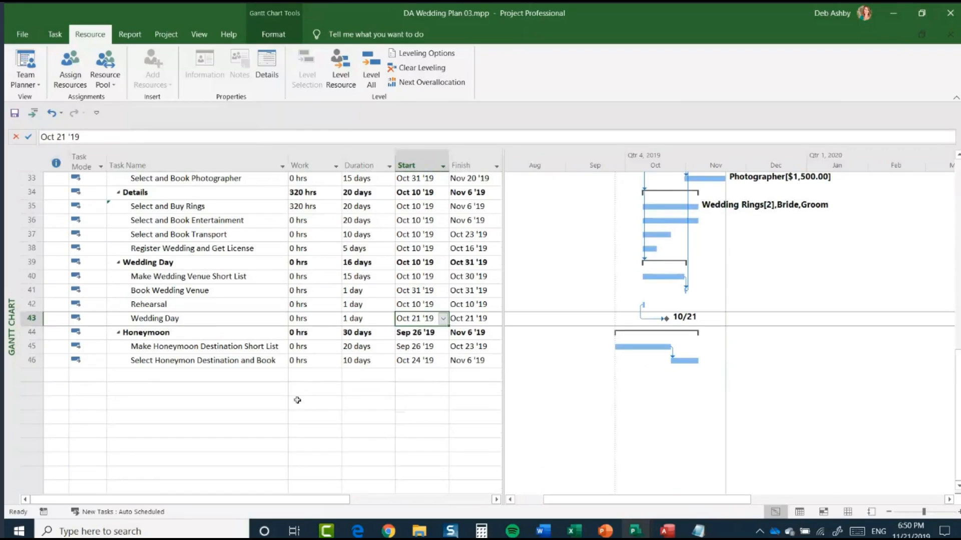
pyautogui.click(25, 305)
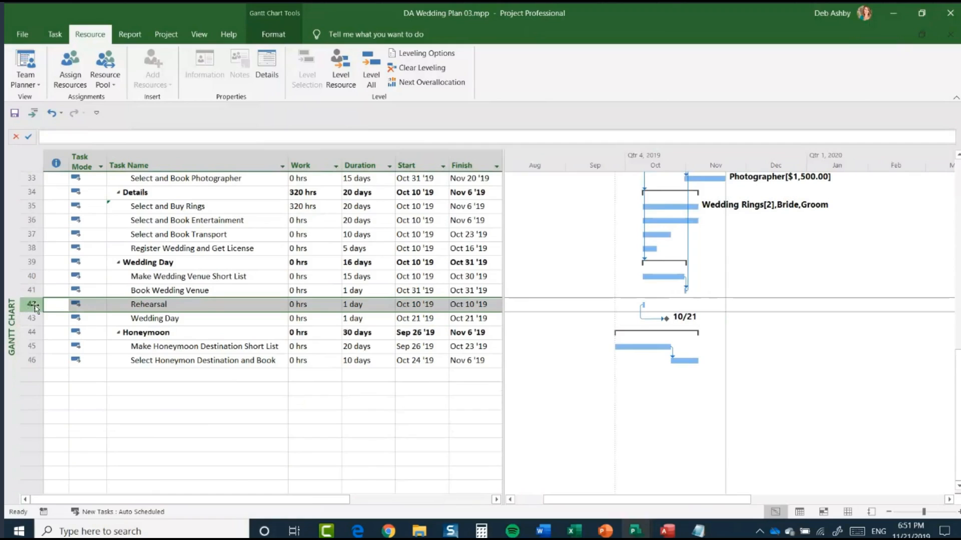
pyautogui.click(159, 319)
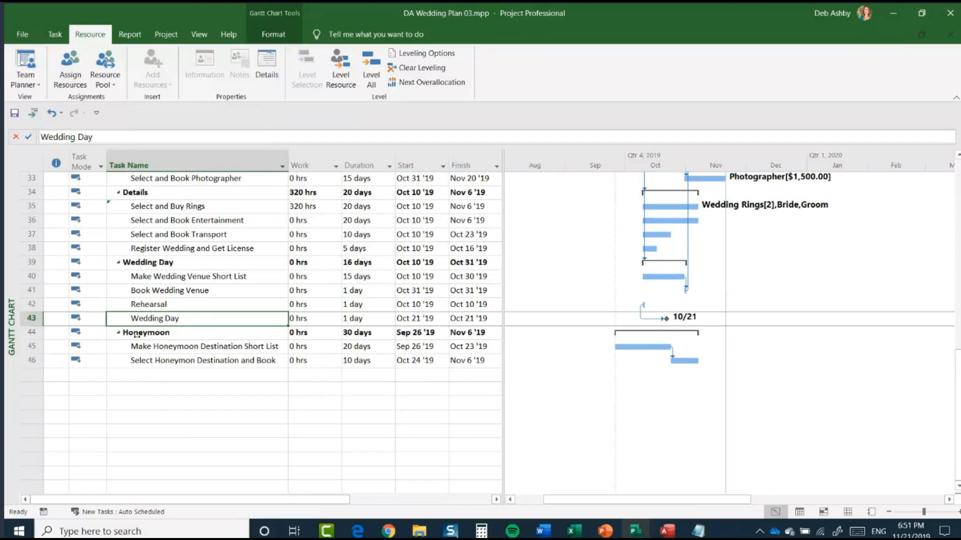
pyautogui.click(31, 320)
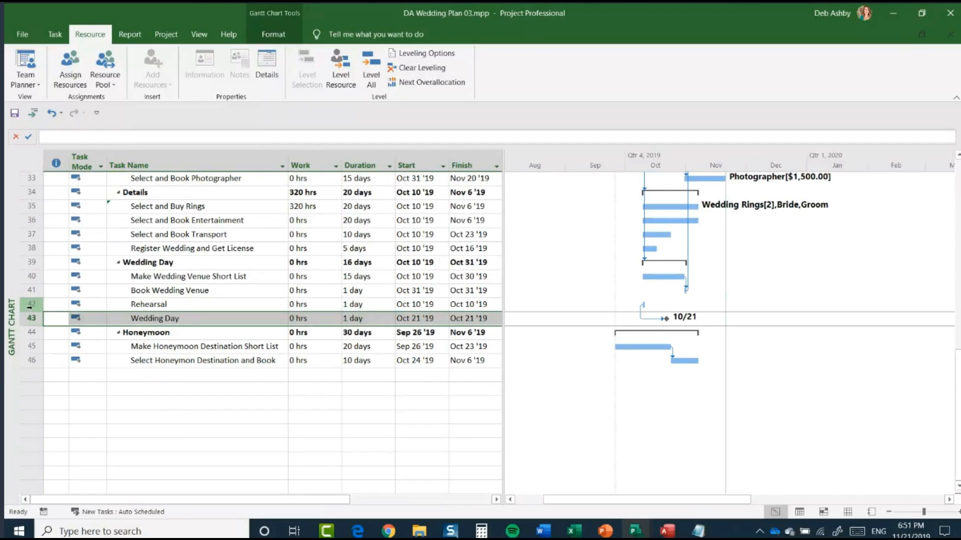
pyautogui.keyDown('ctrl'); pyautogui.click(27, 306); pyautogui.keyUp('ctrl')
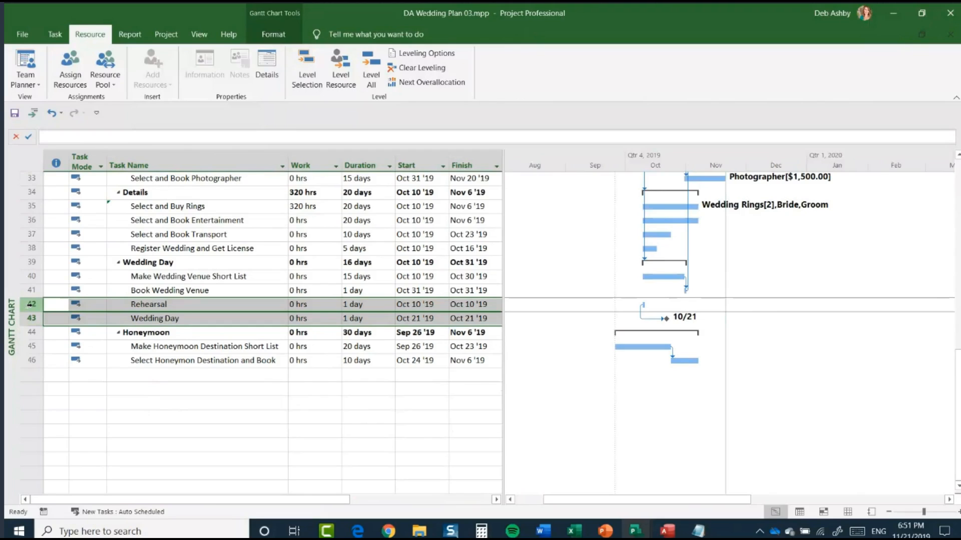
pyautogui.click(54, 35)
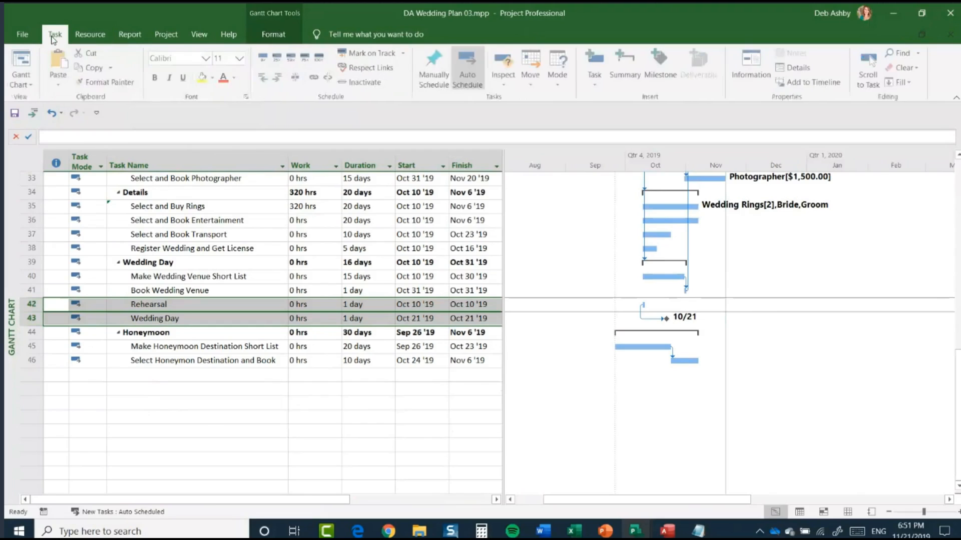
pyautogui.click(265, 80)
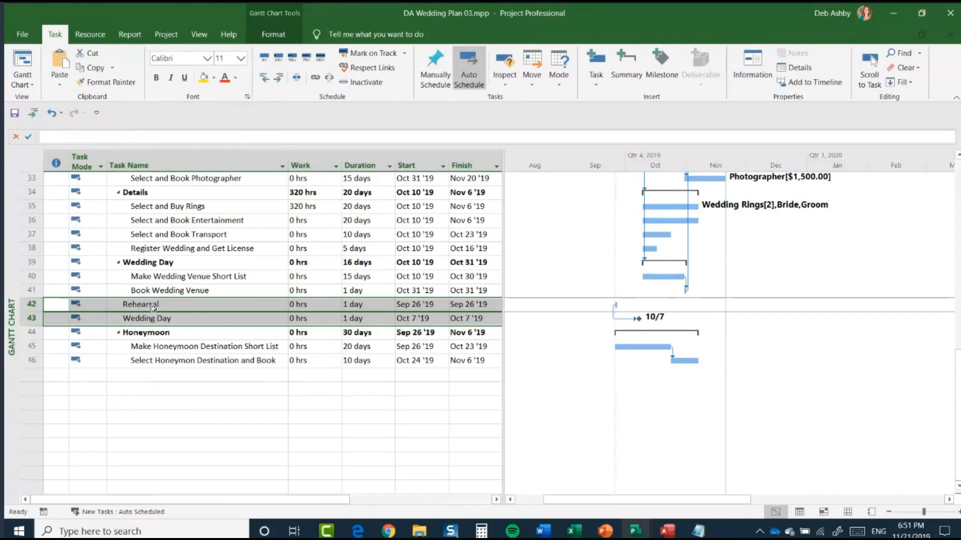
# Try to move the Rehearsal and Wedding Day tasks below the Honeymoon group, and undo their removal
pyautogui.press('Delete')
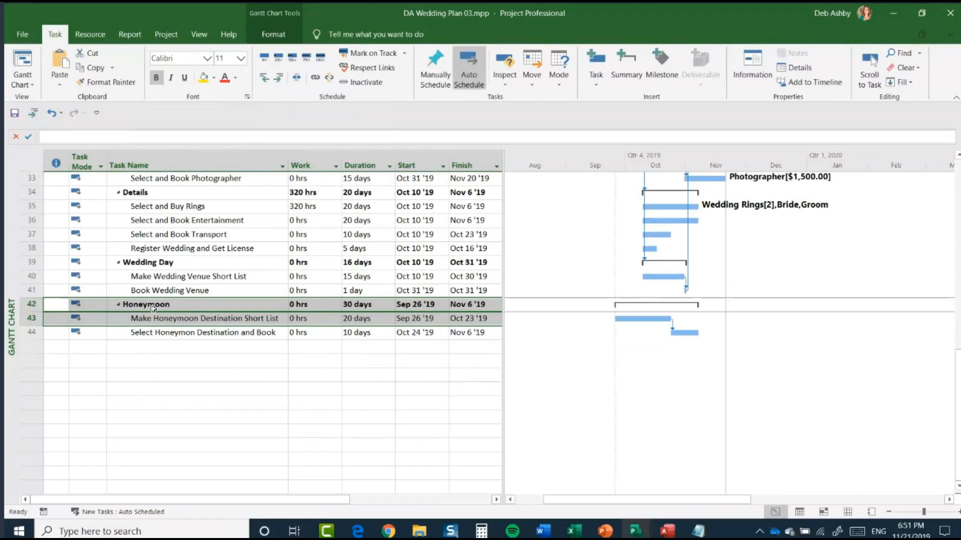
pyautogui.click(33, 363)
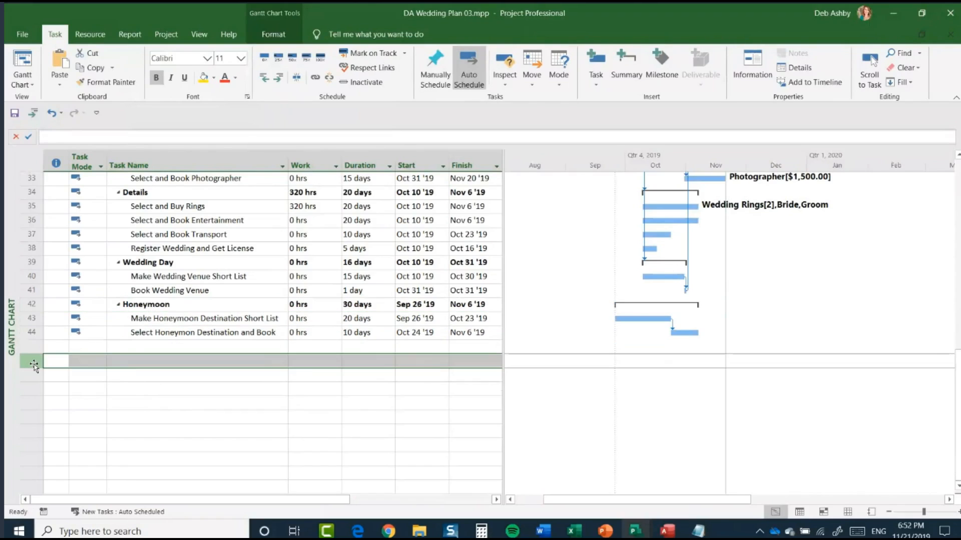
pyautogui.hotkey('ctrl', 'v')
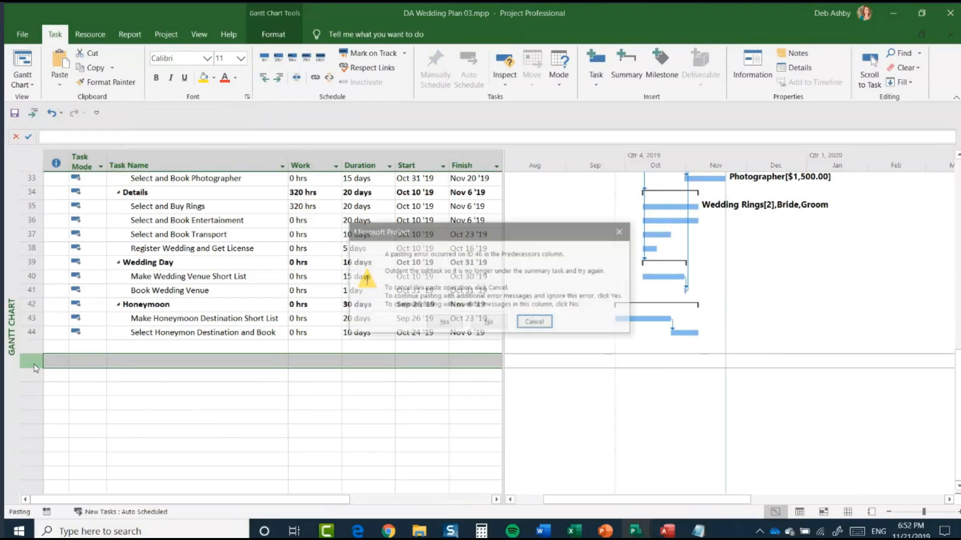
pyautogui.click(535, 323)
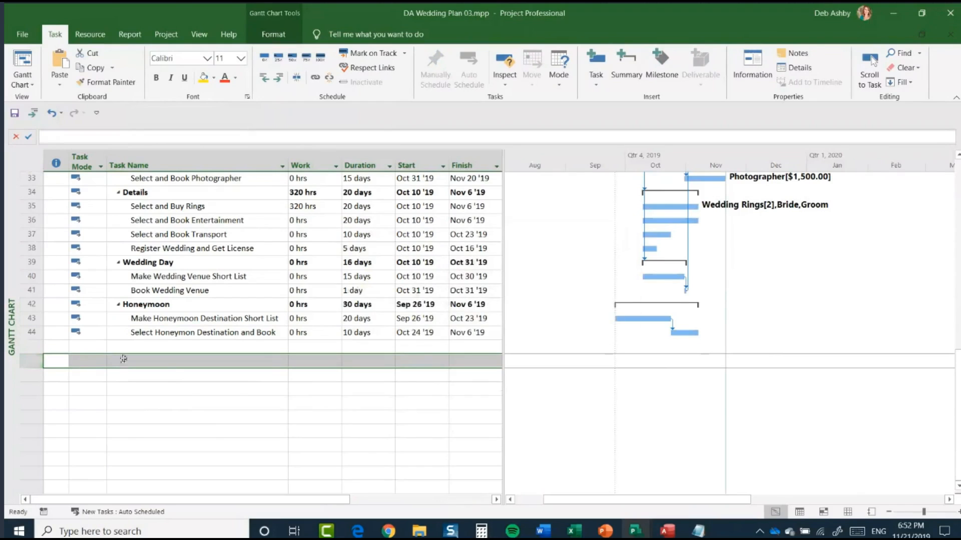
pyautogui.click(79, 362)
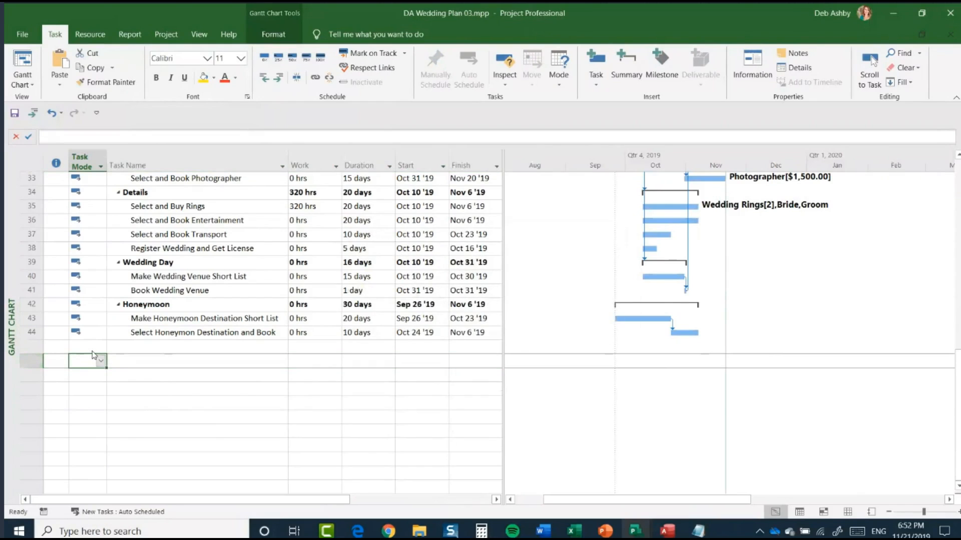
pyautogui.hotkey('ctrl', 'v')
pyautogui.press('Escape')
pyautogui.click(52, 112)
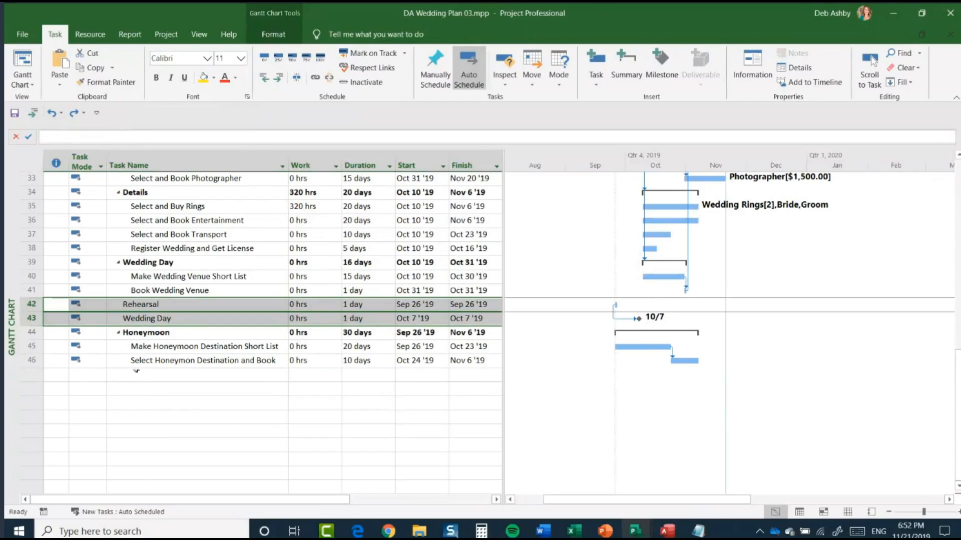
# Move the Rehearsal and Wedding Day tasks below the Honeymoon group, leaving one blank row in between
pyautogui.click(141, 471)
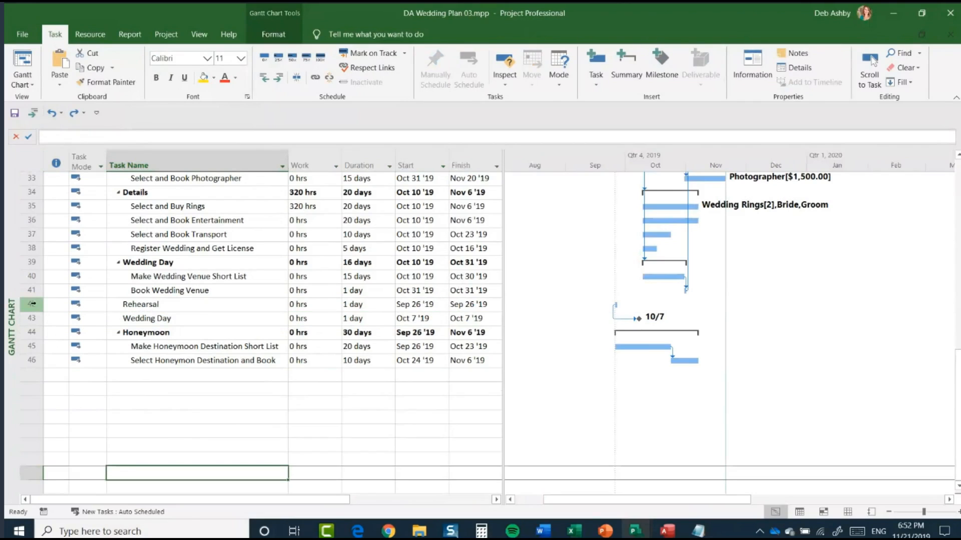
pyautogui.moveTo(31, 303); pyautogui.dragTo(56, 314)
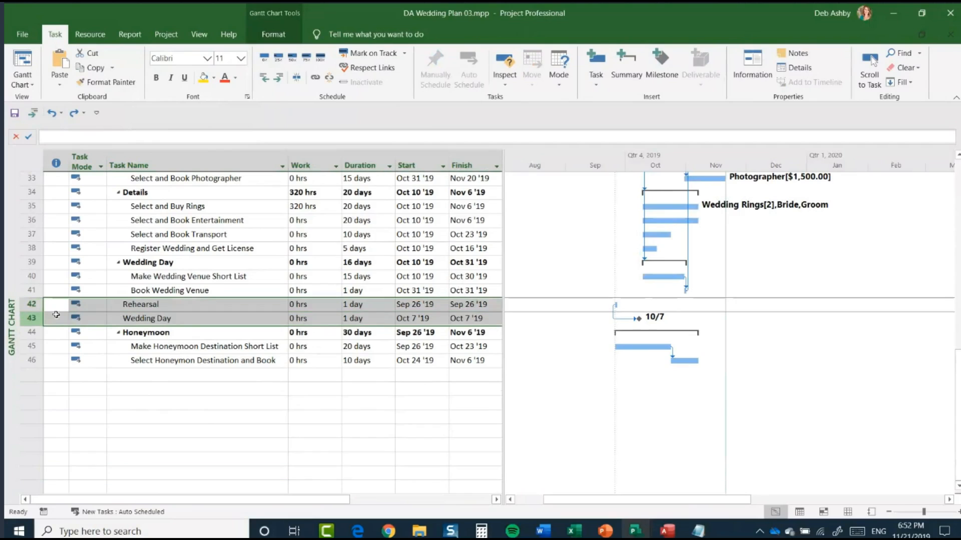
pyautogui.click(264, 78)
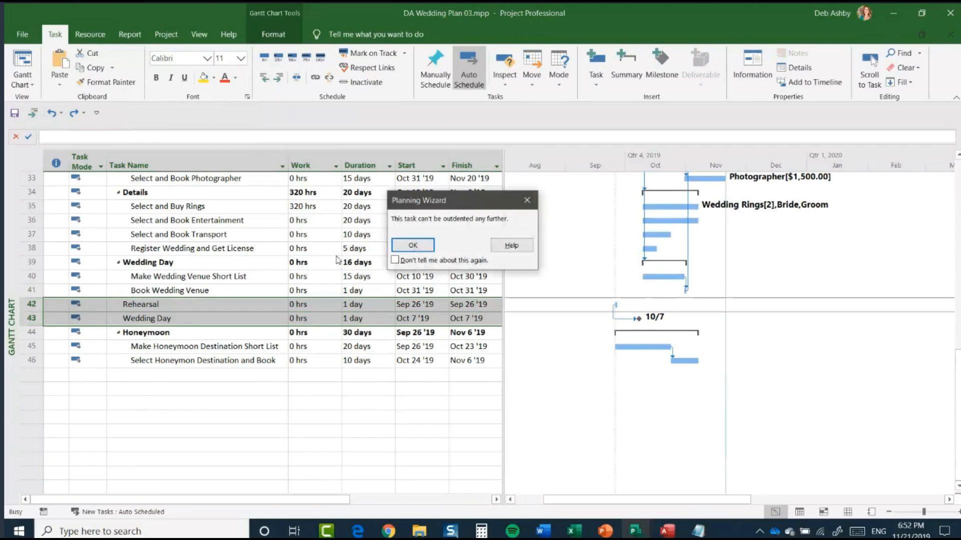
pyautogui.click(413, 245)
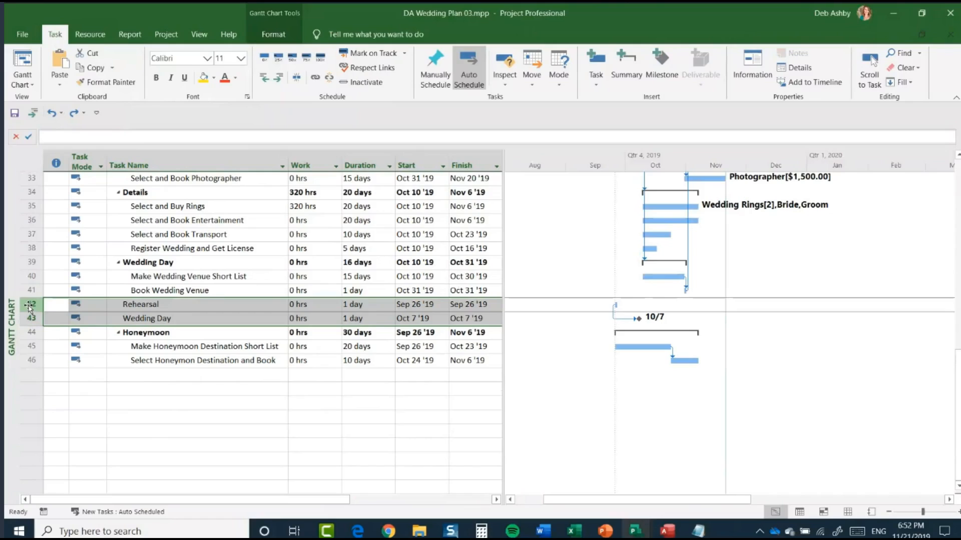
pyautogui.press('Delete')
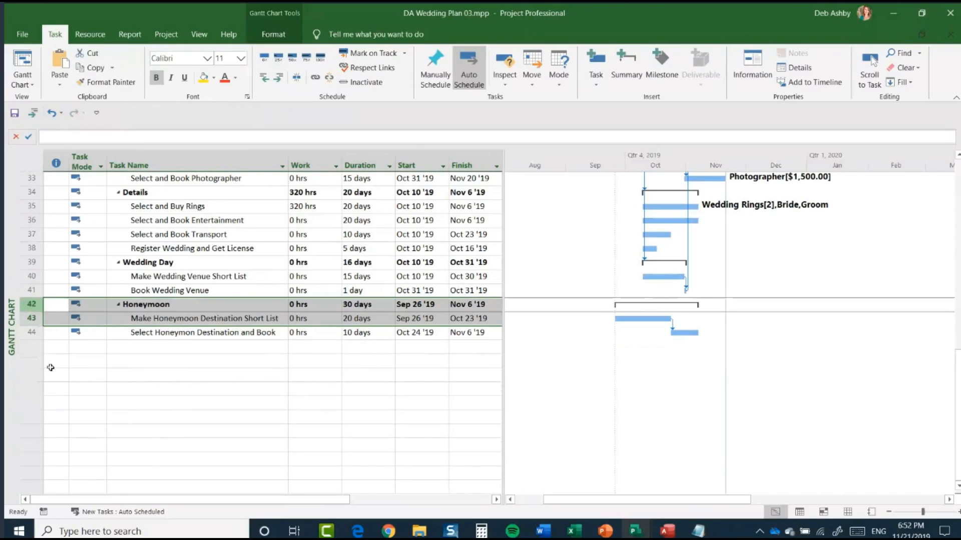
pyautogui.click(54, 360)
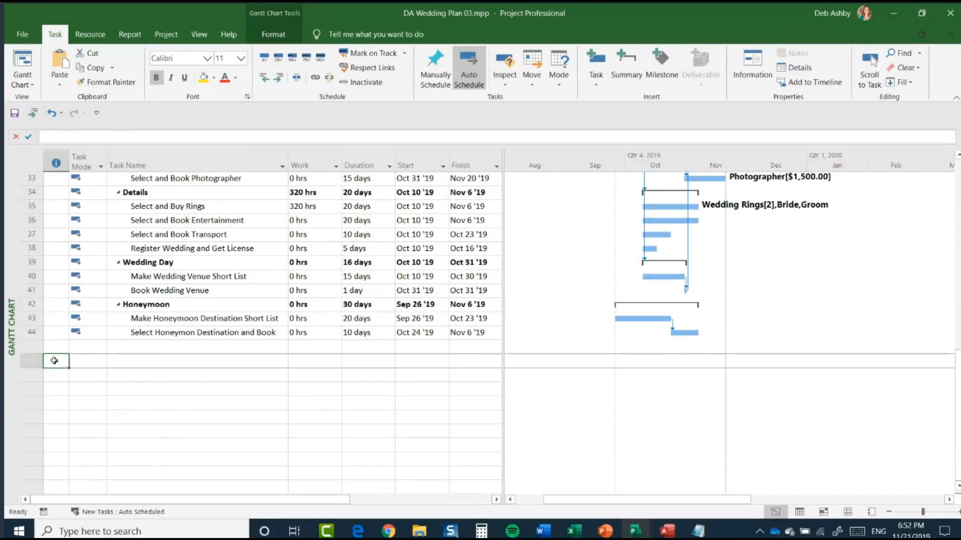
pyautogui.hotkey('ctrl', 'v')
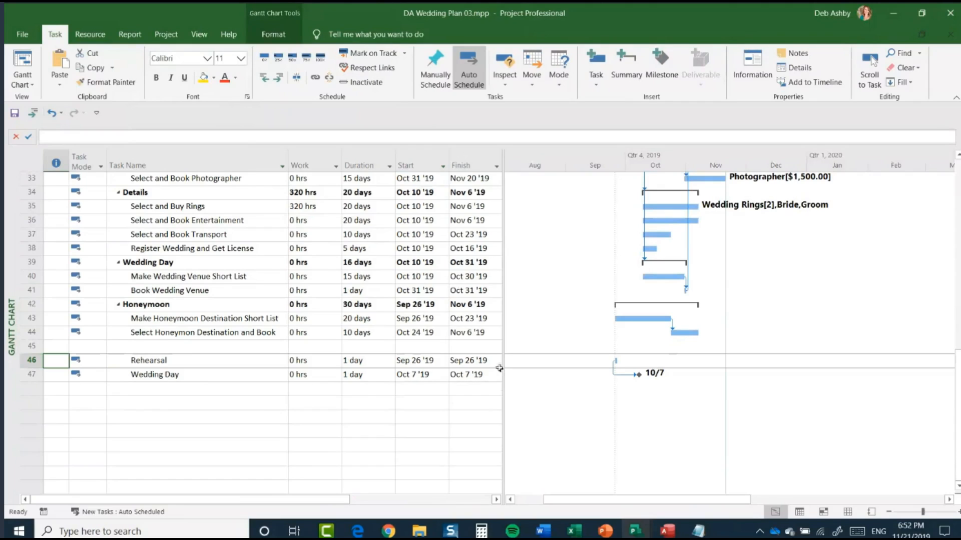
# Widen the task table beside the Gantt chart to show the full Predecessors column
pyautogui.moveTo(503, 324); pyautogui.dragTo(553, 324)
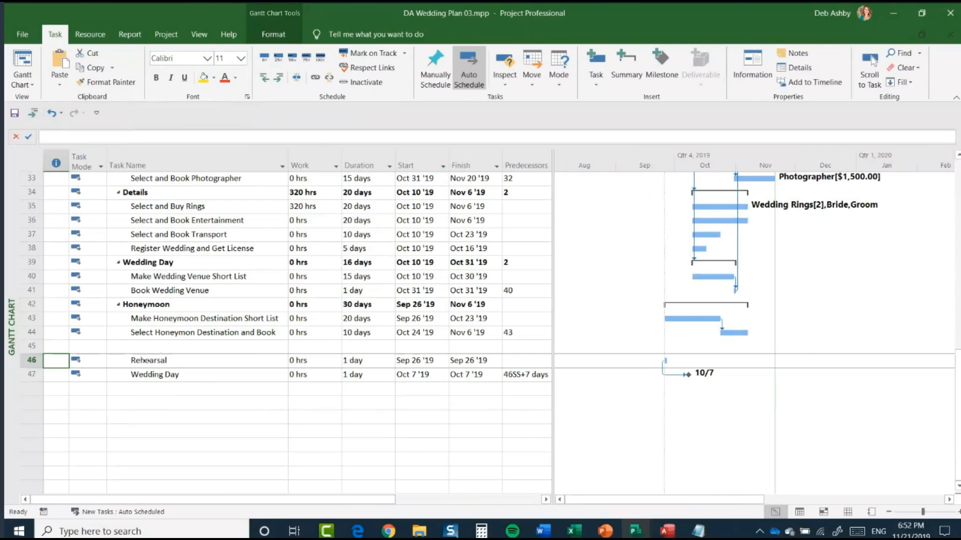
pyautogui.moveTo(552, 309); pyautogui.dragTo(574, 311)
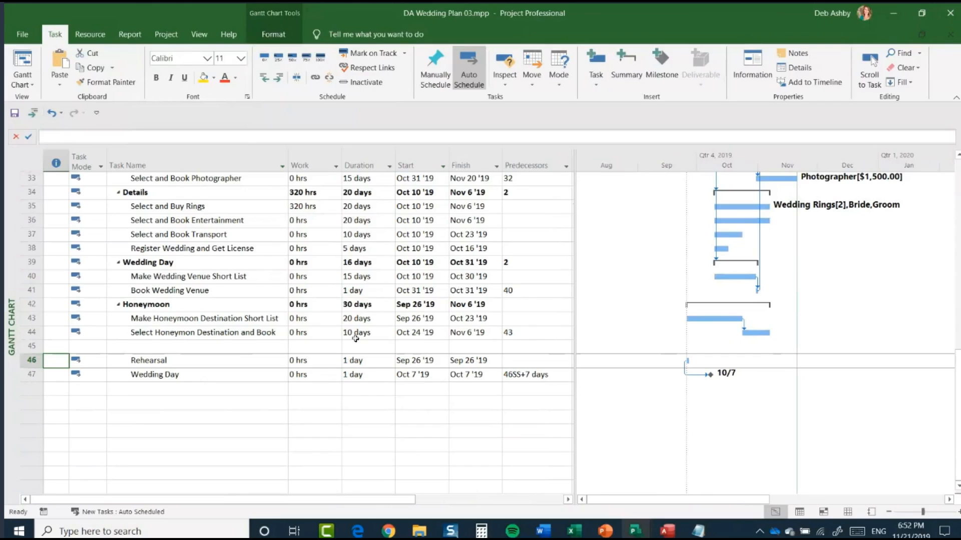
# Insert a new task above the Attire summary task and name it PREPARATION PHASE
pyautogui.scroll(5, 350, 338)
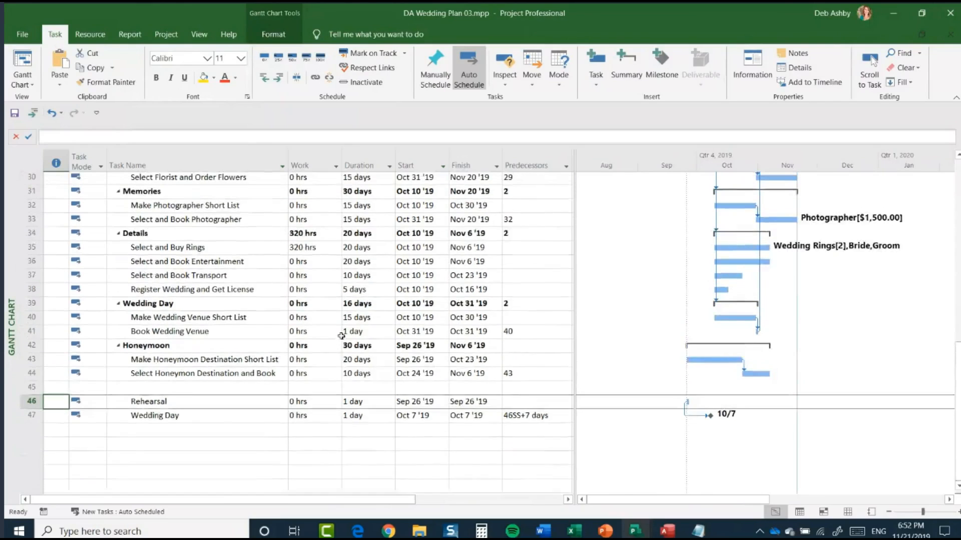
pyautogui.scroll(3, 340, 336)
pyautogui.scroll(3, 341, 336)
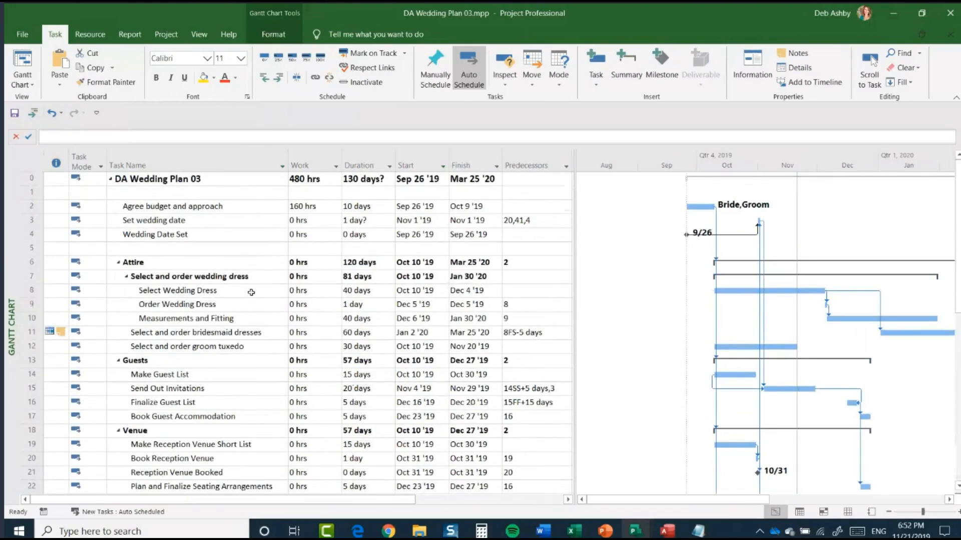
pyautogui.click(29, 264)
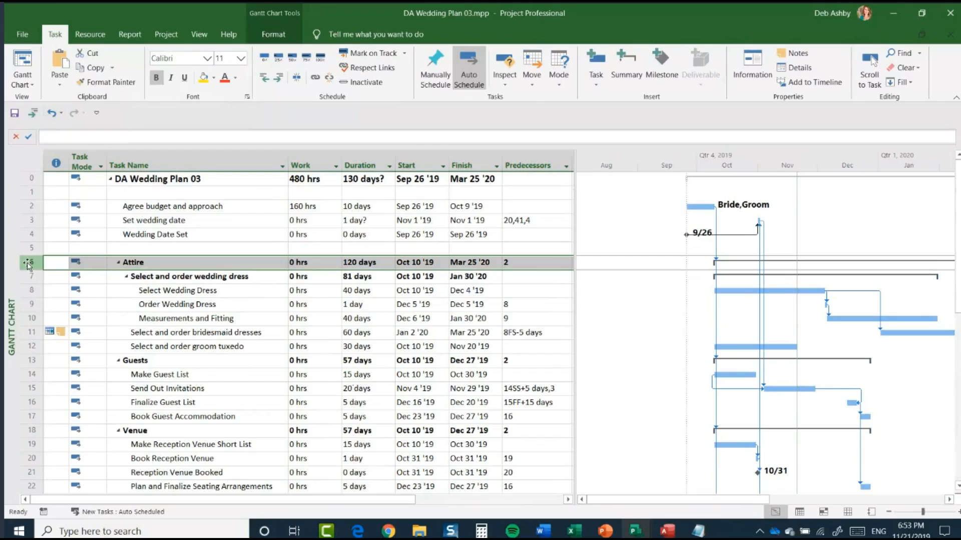
pyautogui.rightClick(29, 264)
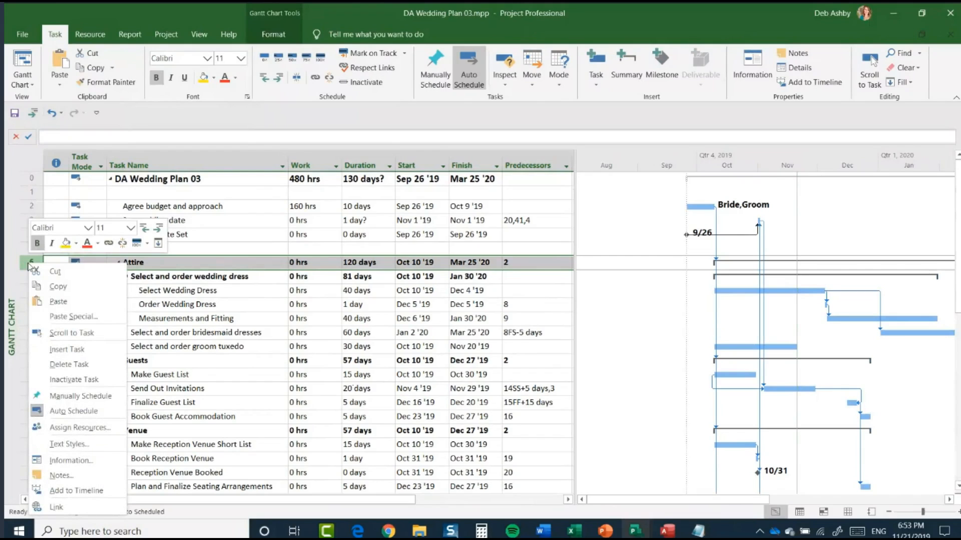
pyautogui.click(67, 349)
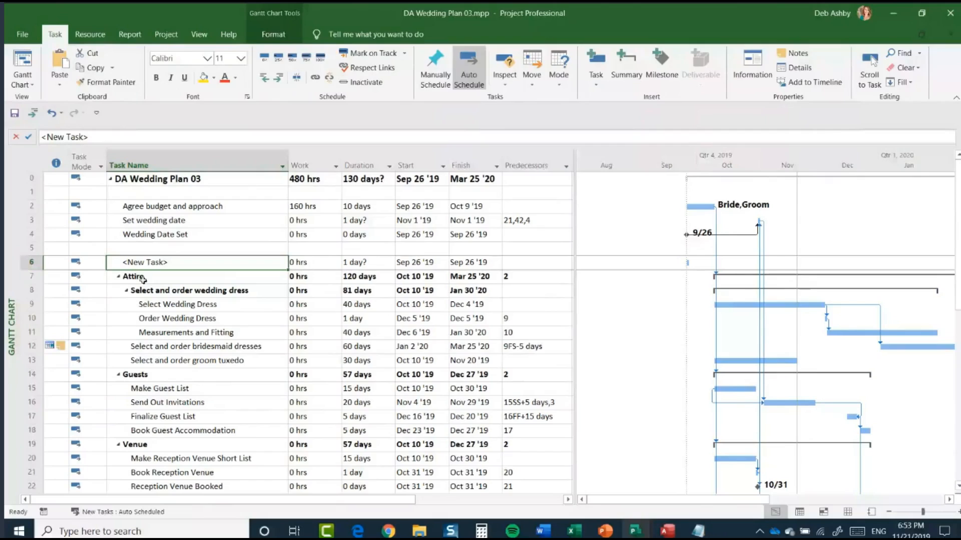
pyautogui.click(95, 138)
pyautogui.moveTo(95, 138); pyautogui.dragTo(20, 134)
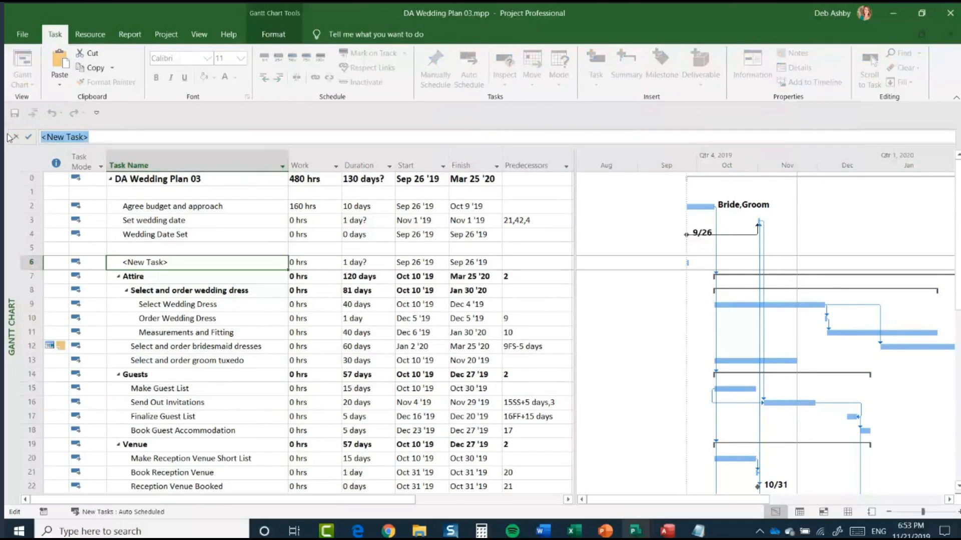
pyautogui.write('PREP')
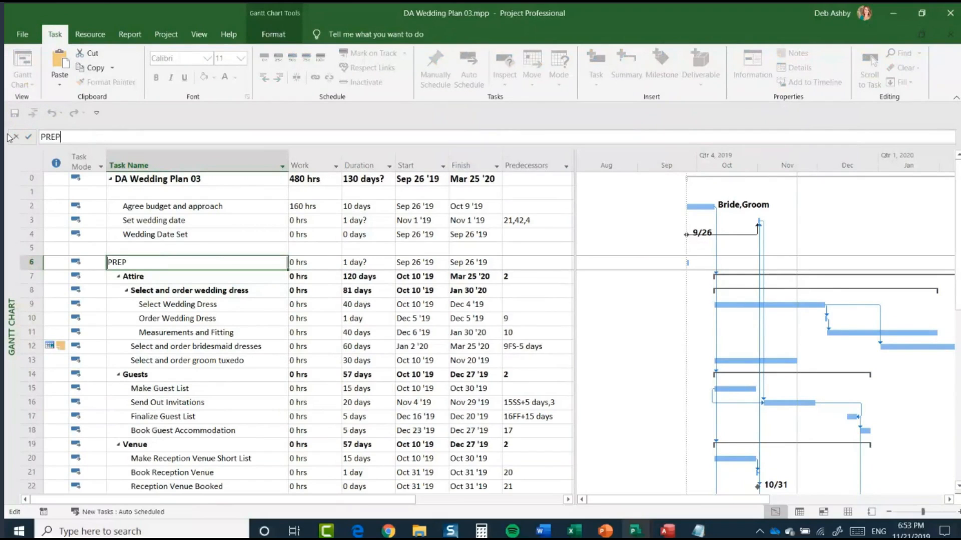
pyautogui.write('ARATION PHASE')
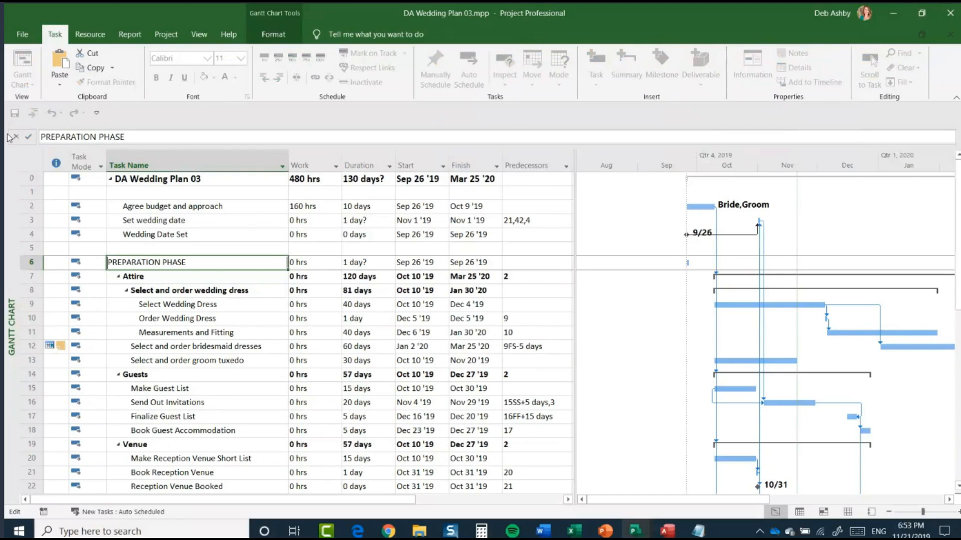
pyautogui.press('Return')
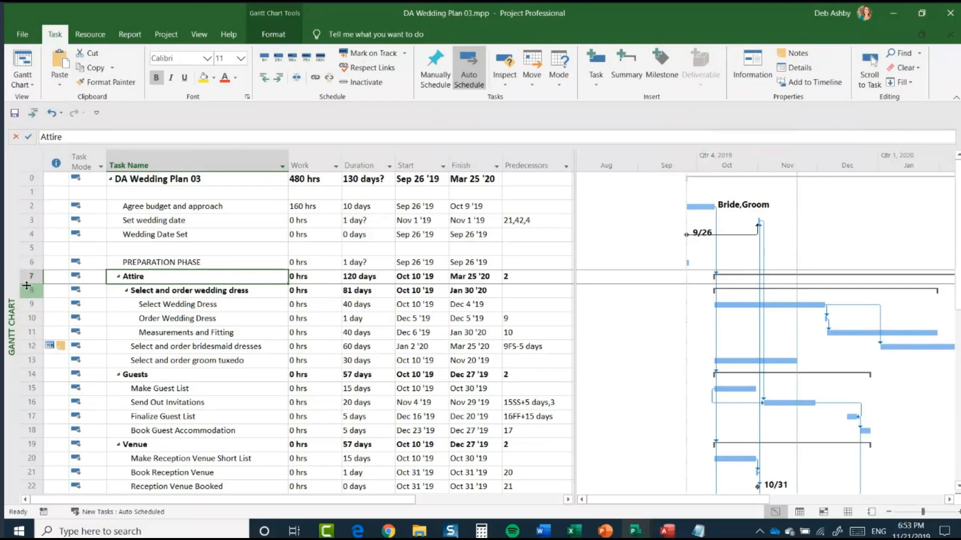
# Indent all tasks from Attire through the Honeymoon group one level under PREPARATION PHASE, and collapse and re-expand the phase
pyautogui.moveTo(24, 276); pyautogui.dragTo(39, 373)
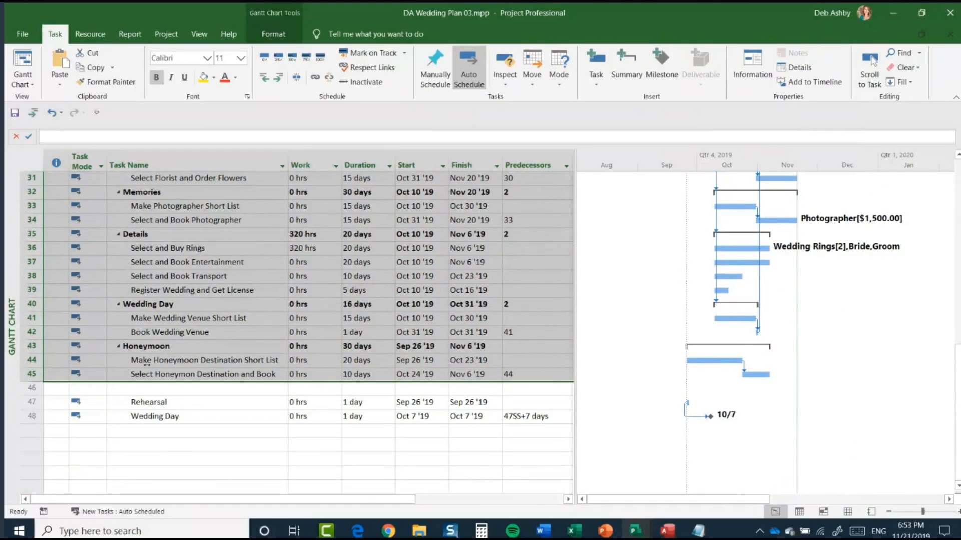
pyautogui.click(280, 79)
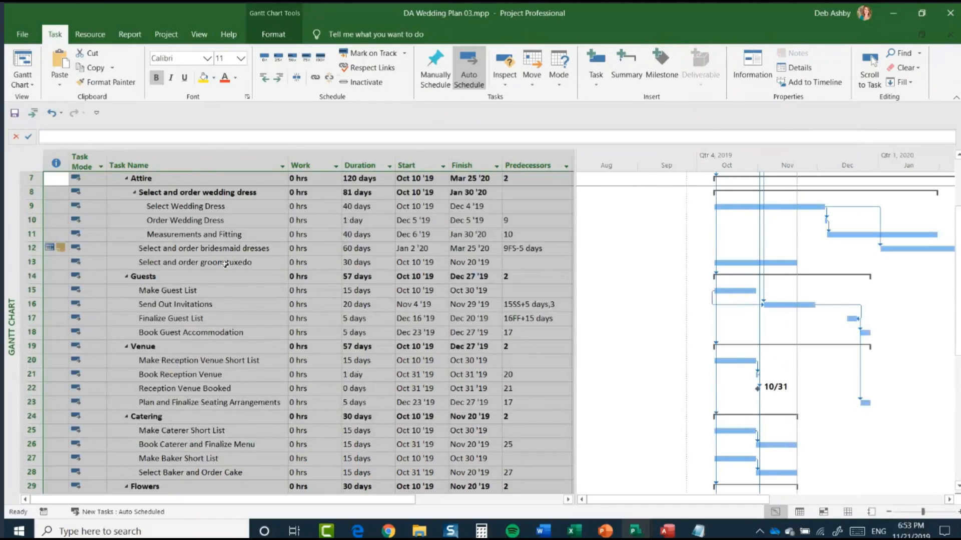
pyautogui.scroll(3, 224, 264)
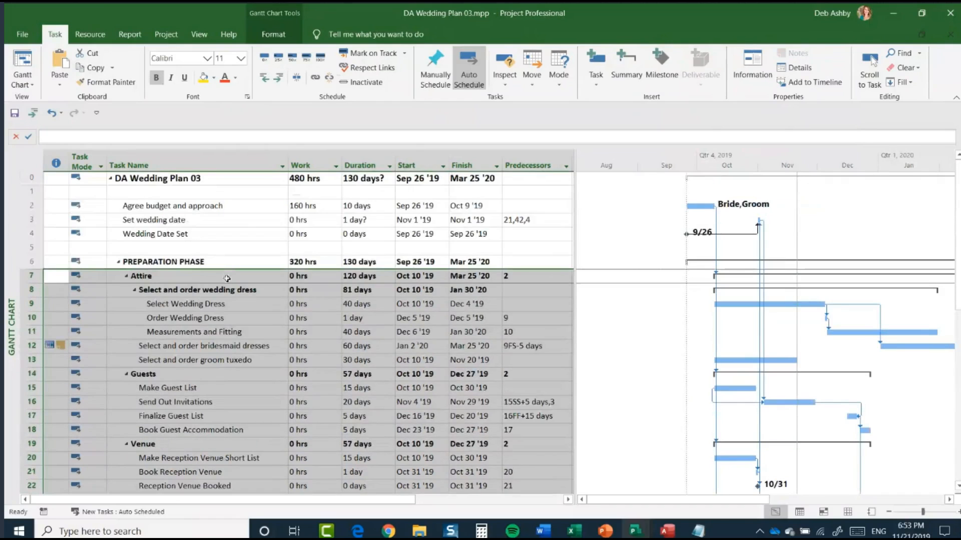
pyautogui.click(156, 263)
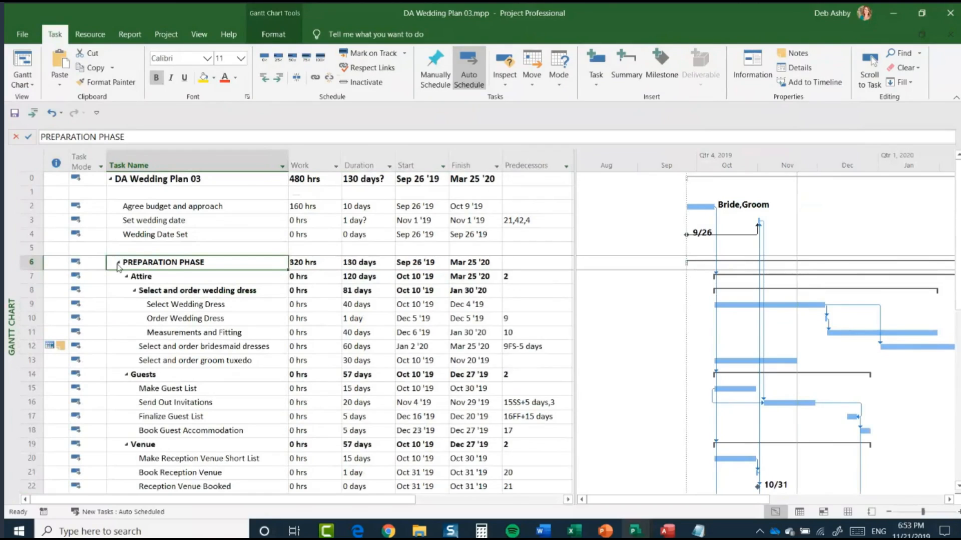
pyautogui.click(118, 263)
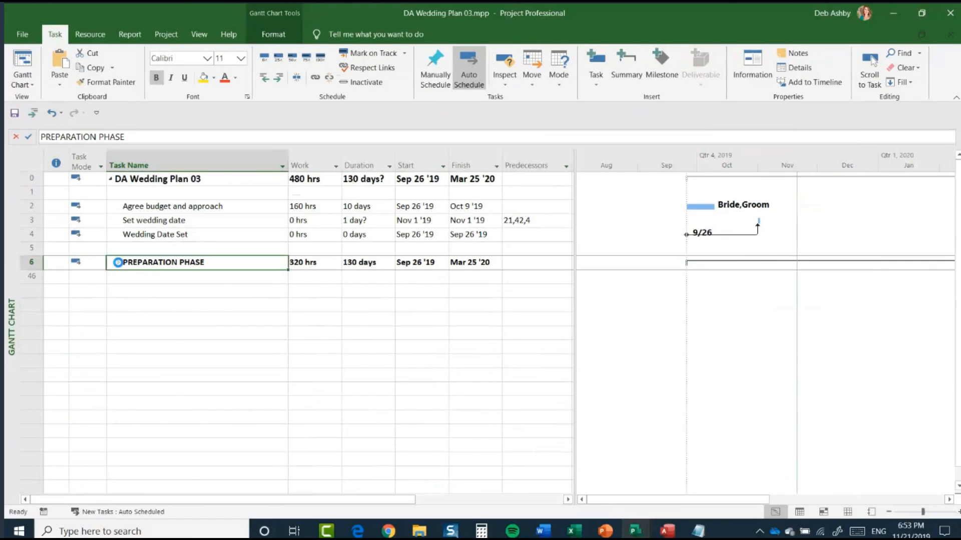
# Try to set the PREPARATION PHASE summary, task 6, as the predecessor of the Rehearsal task
pyautogui.scroll(-12, 222, 344)
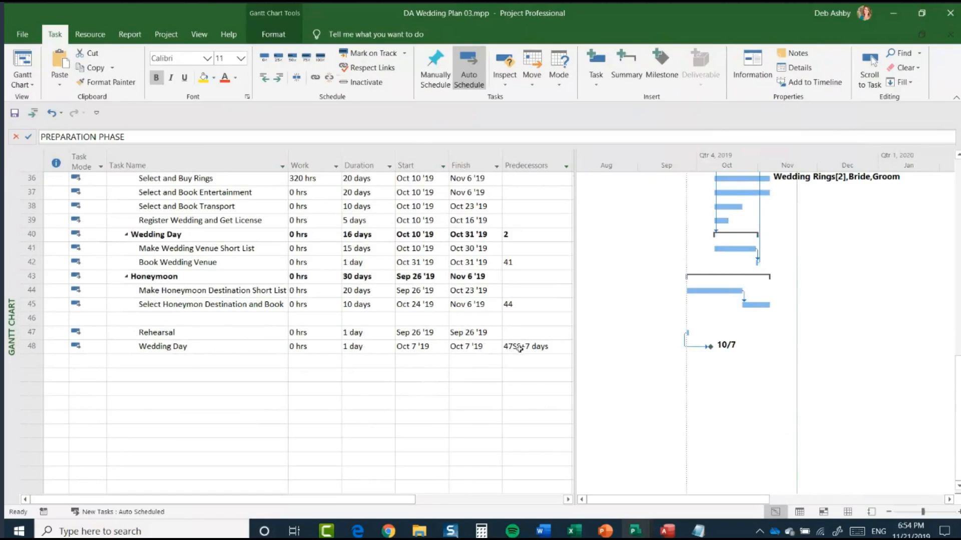
pyautogui.scroll(7, 186, 276)
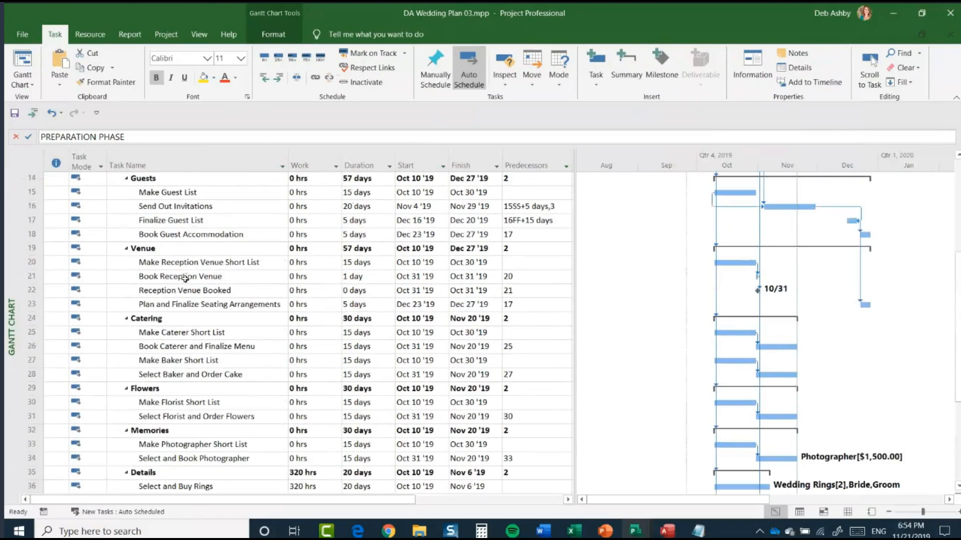
pyautogui.scroll(5, 185, 279)
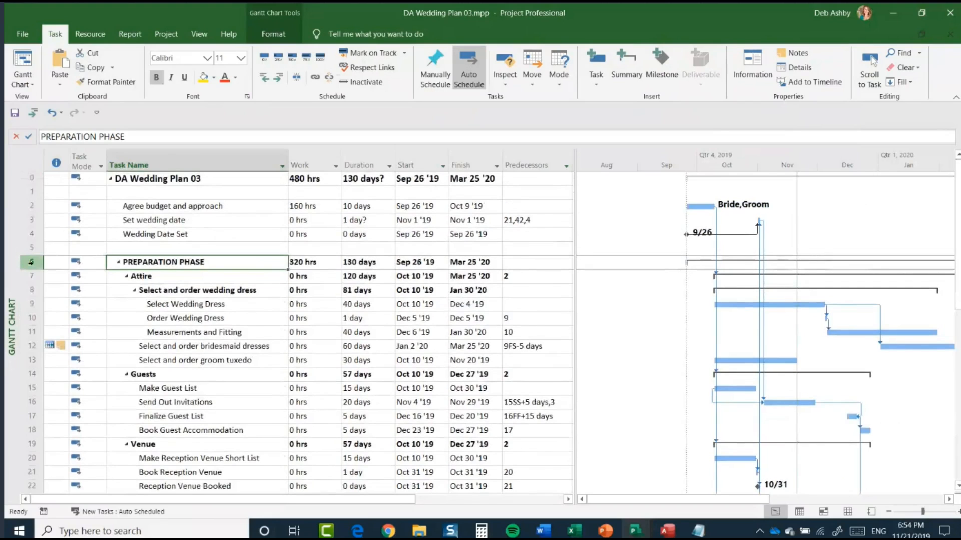
pyautogui.scroll(-6, 384, 332)
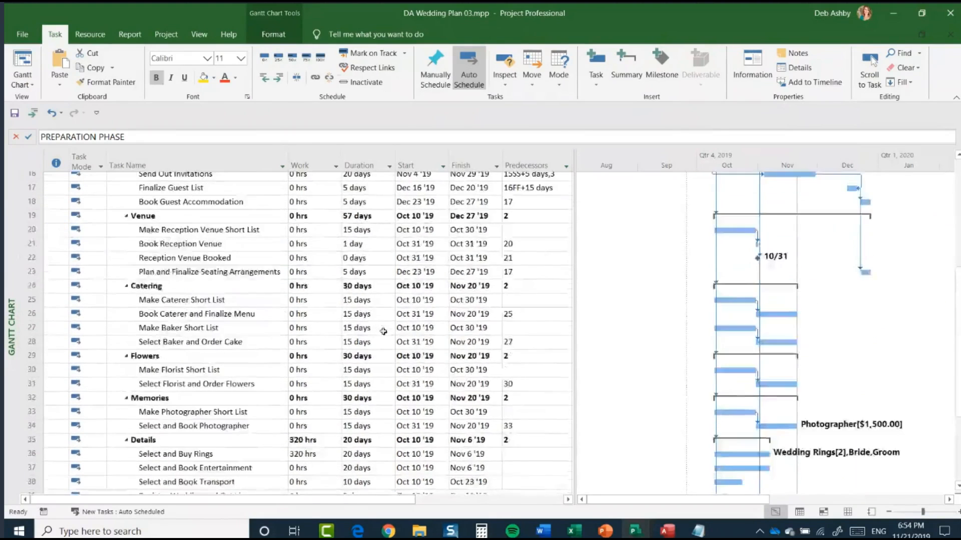
pyautogui.scroll(-6, 384, 332)
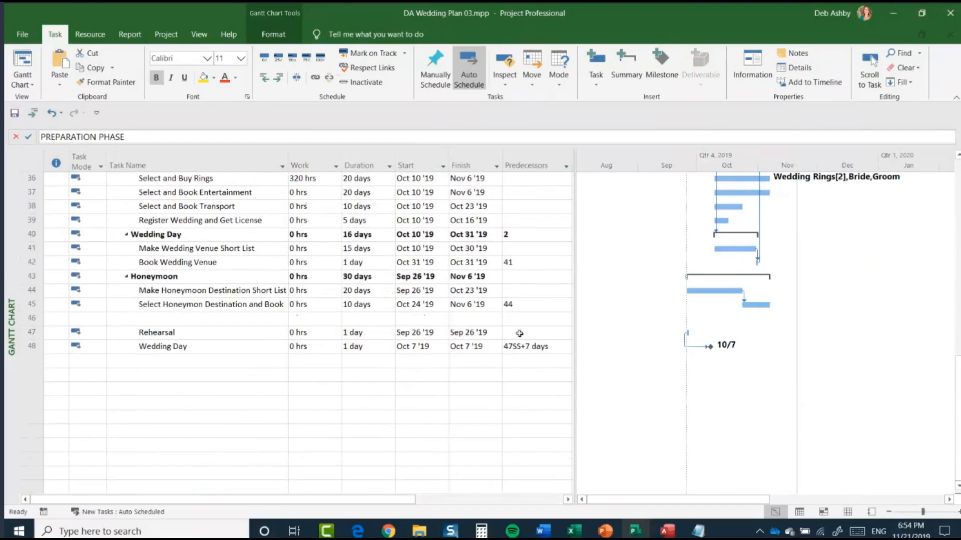
pyautogui.click(518, 333)
pyautogui.write('6')
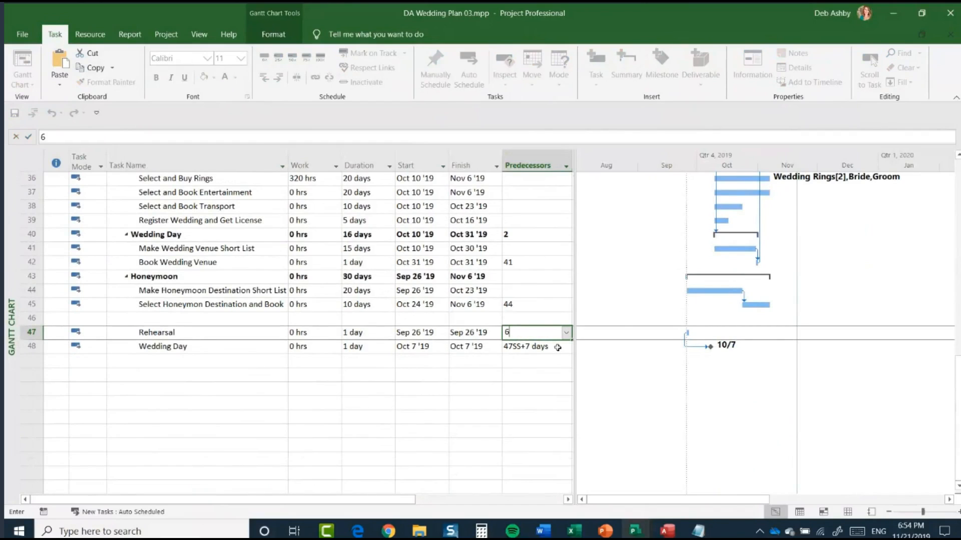
pyautogui.press('Return')
pyautogui.click(493, 306)
pyautogui.press('Escape')
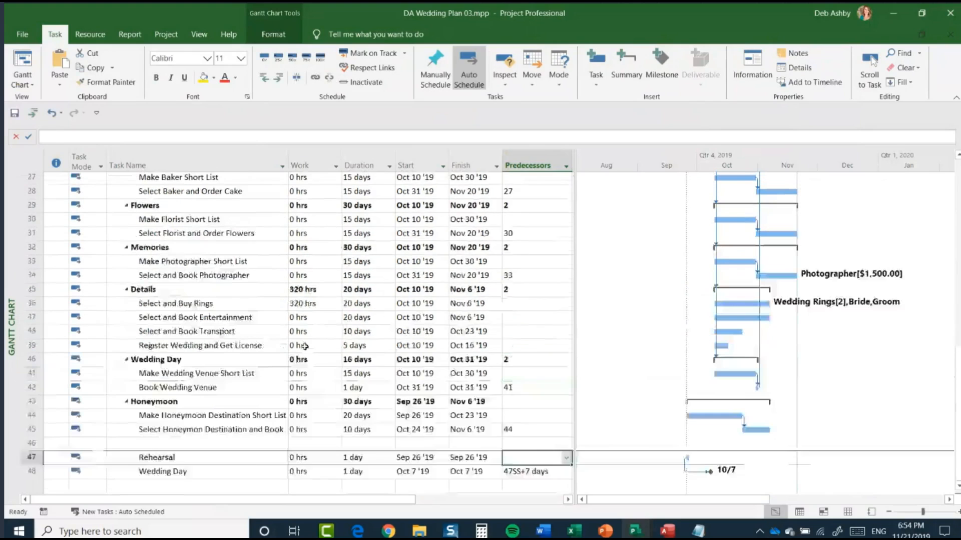
# Close the DA Wedding Plan 03 file without saving its changes
pyautogui.scroll(3, 305, 346)
pyautogui.scroll(9, 304, 347)
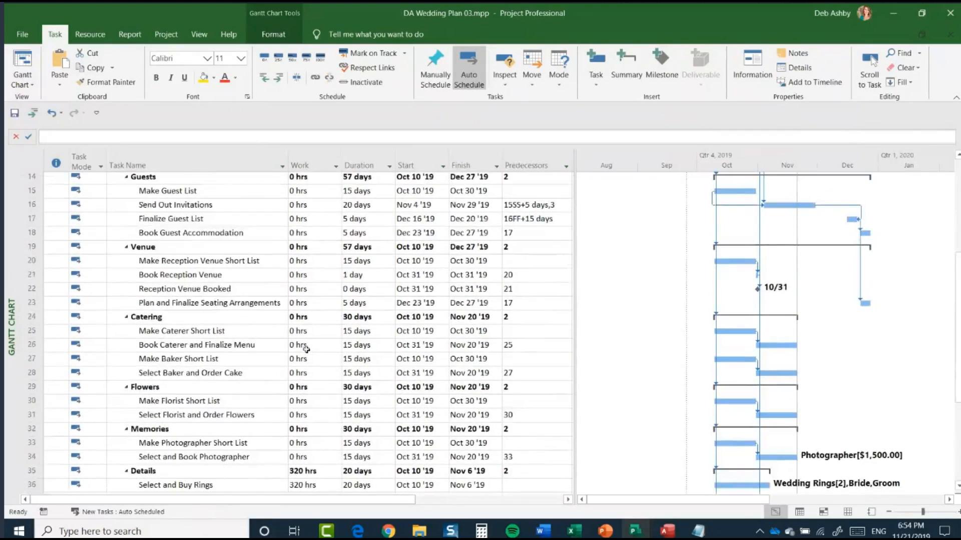
pyautogui.scroll(-4, 285, 377)
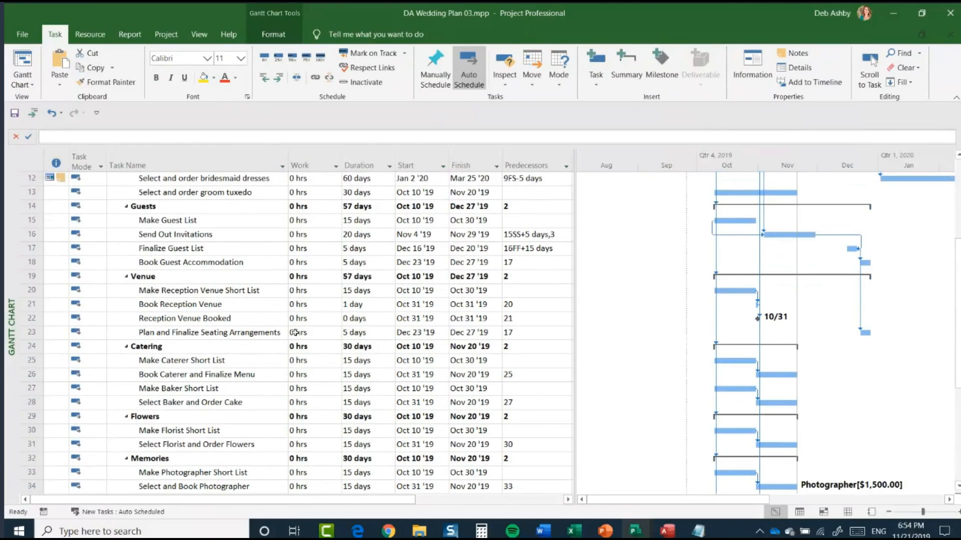
pyautogui.scroll(1, 295, 333)
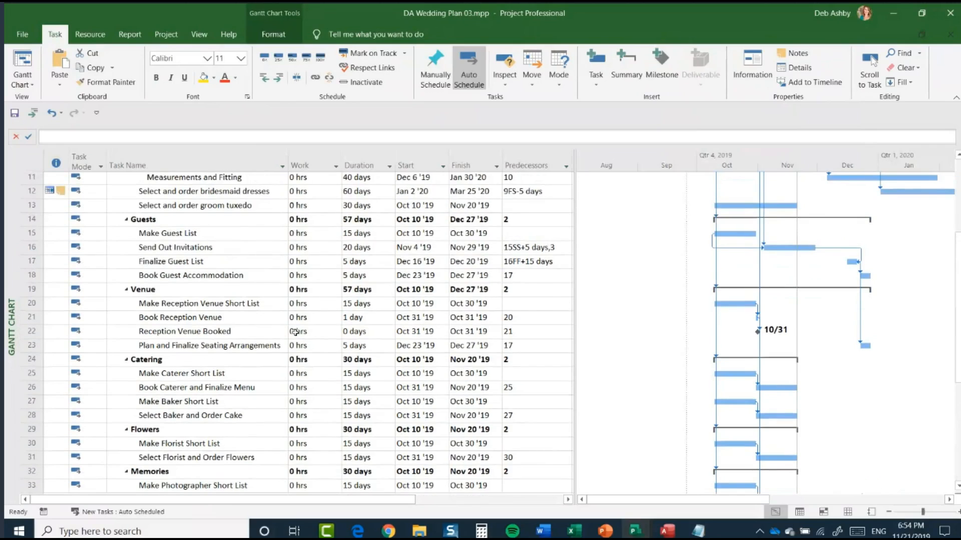
pyautogui.scroll(3, 295, 333)
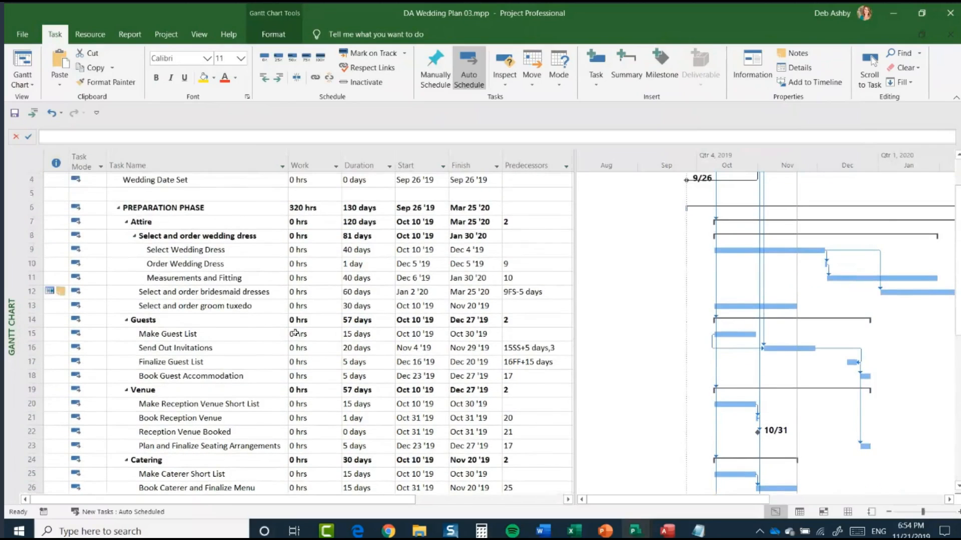
pyautogui.scroll(2, 296, 332)
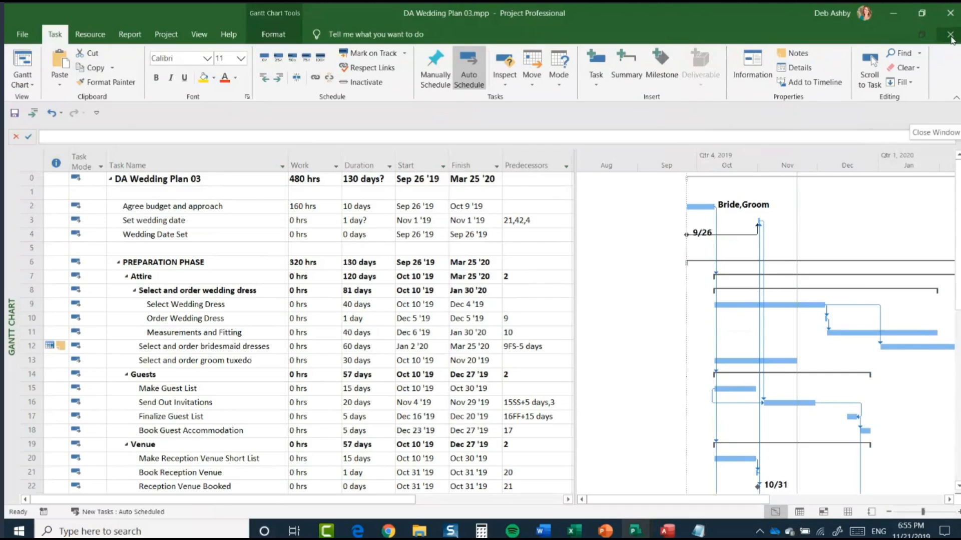
pyautogui.click(951, 38)
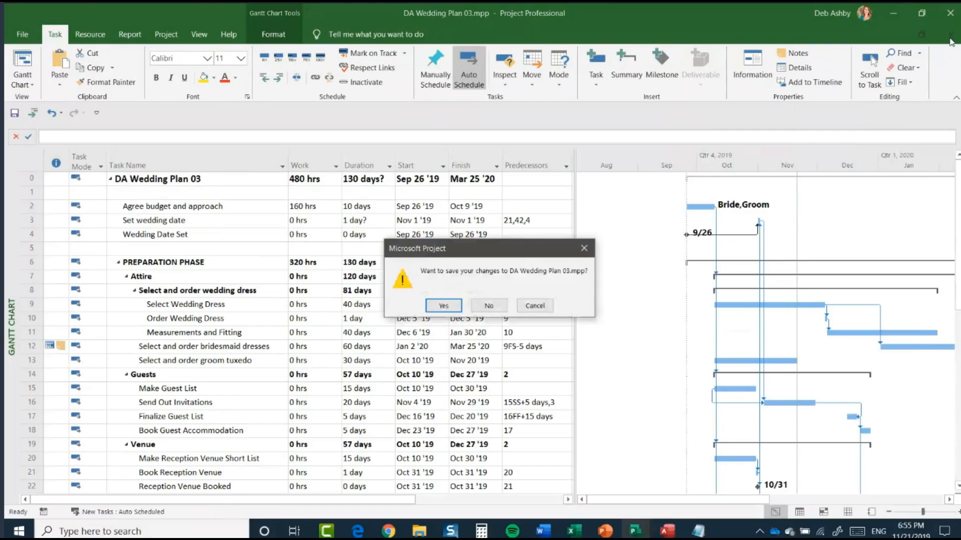
pyautogui.click(489, 306)
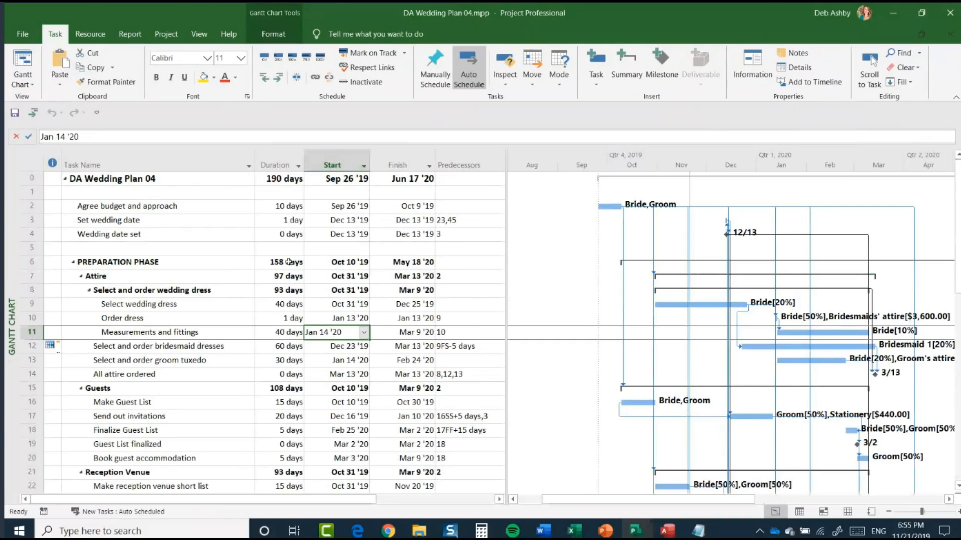
# Examine the task outline and assignments of DA Wedding Plan 04, and its resources in the Resource Sheet view
pyautogui.scroll(-2, 298, 324)
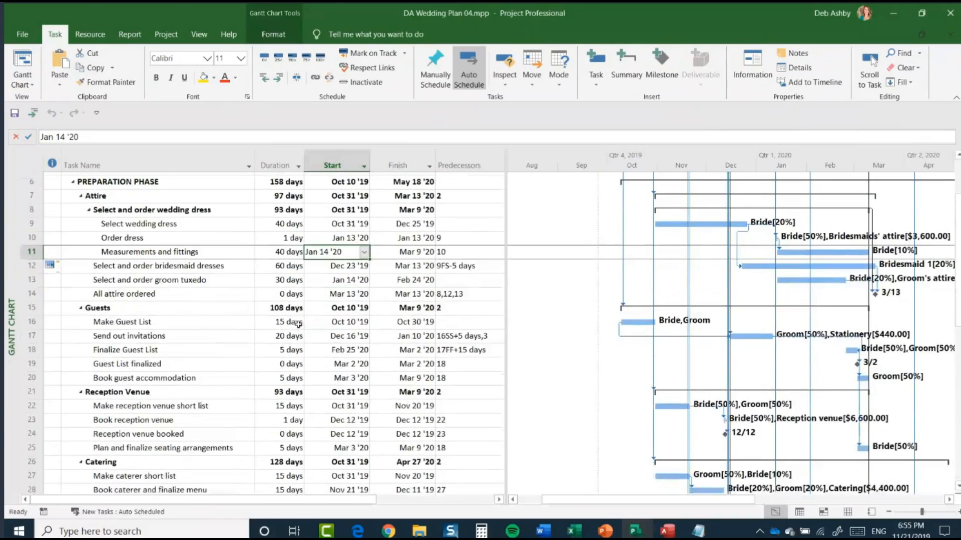
pyautogui.scroll(-1, 286, 265)
pyautogui.scroll(2, 289, 264)
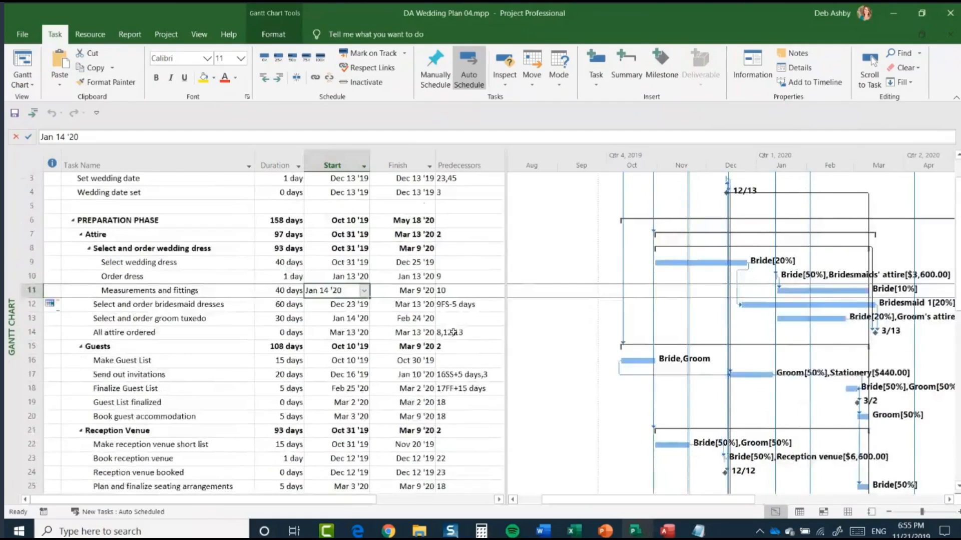
pyautogui.scroll(-1, 504, 318)
pyautogui.scroll(-2, 556, 320)
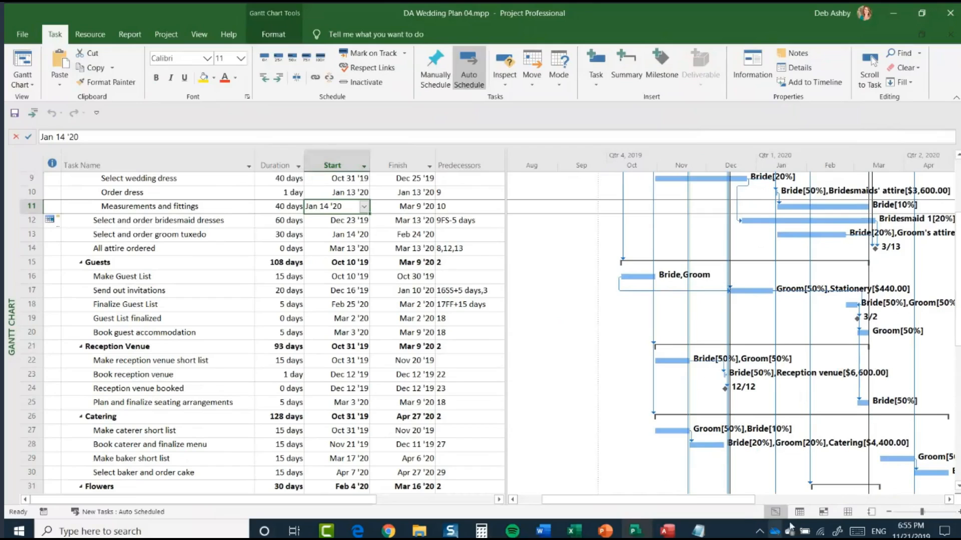
pyautogui.click(849, 514)
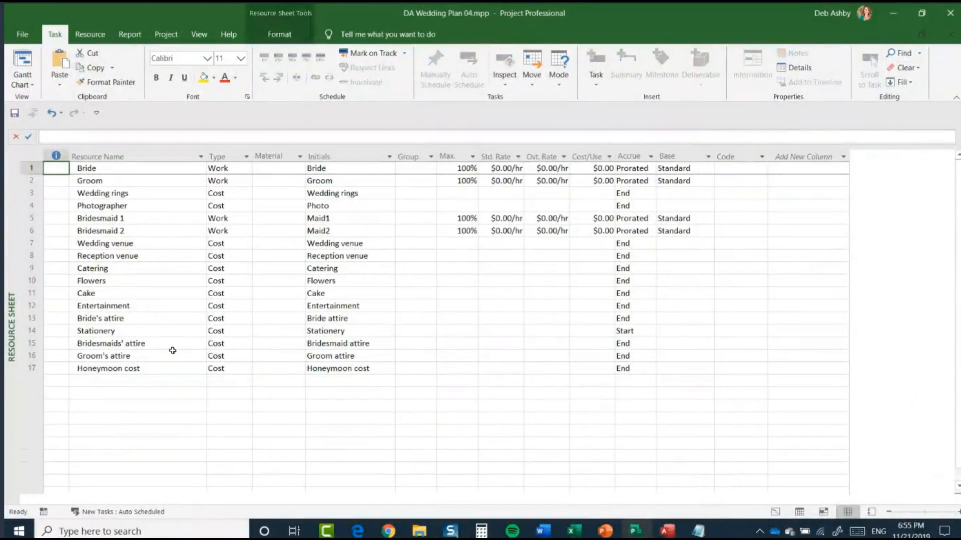
pyautogui.click(28, 206)
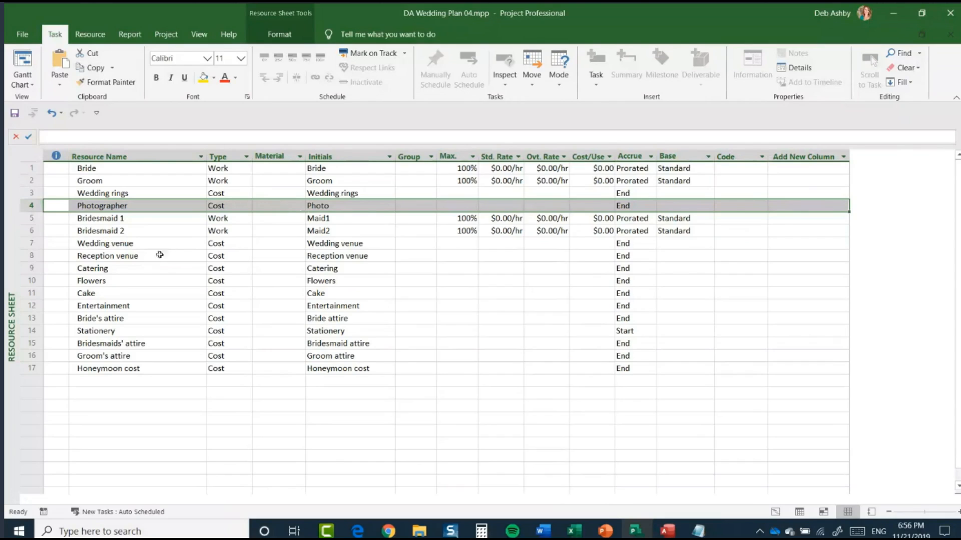
# Return to the Gantt Chart view and examine the Book reception venue and Reception venue booked tasks with their resource assignments
pyautogui.click(775, 511)
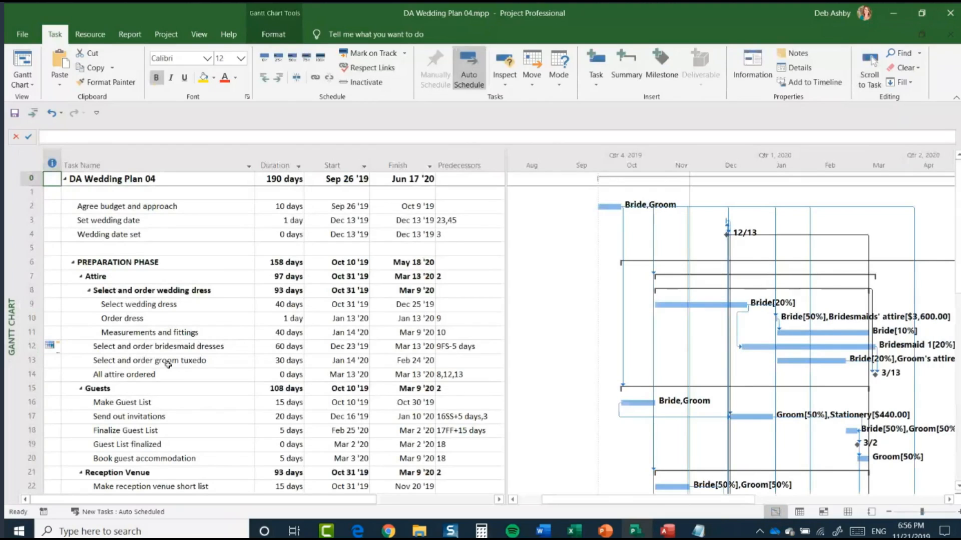
pyautogui.scroll(-5, 168, 365)
pyautogui.click(31, 304)
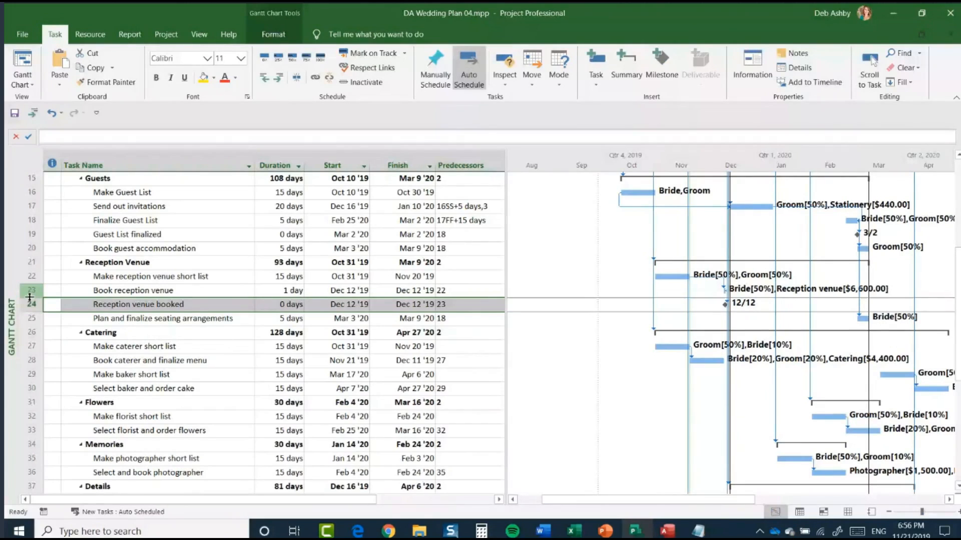
pyautogui.click(31, 294)
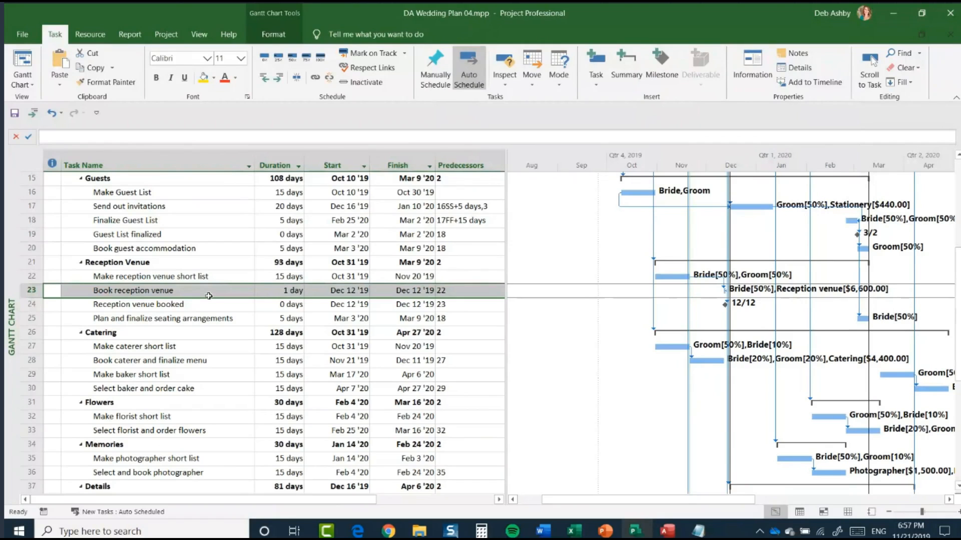
pyautogui.scroll(5, 319, 249)
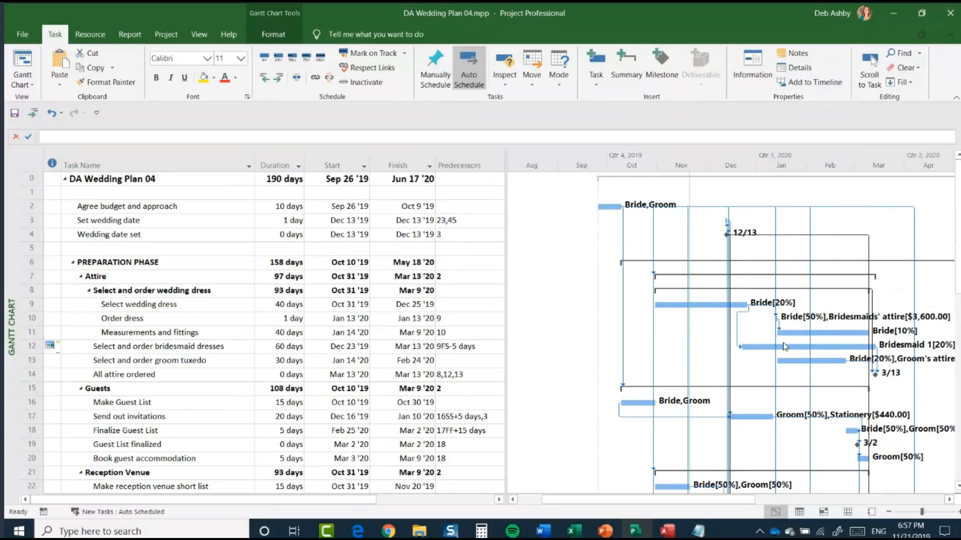
# Insert a Cost column in front of the Duration column in the task table
pyautogui.click(274, 158)
pyautogui.click(274, 158)
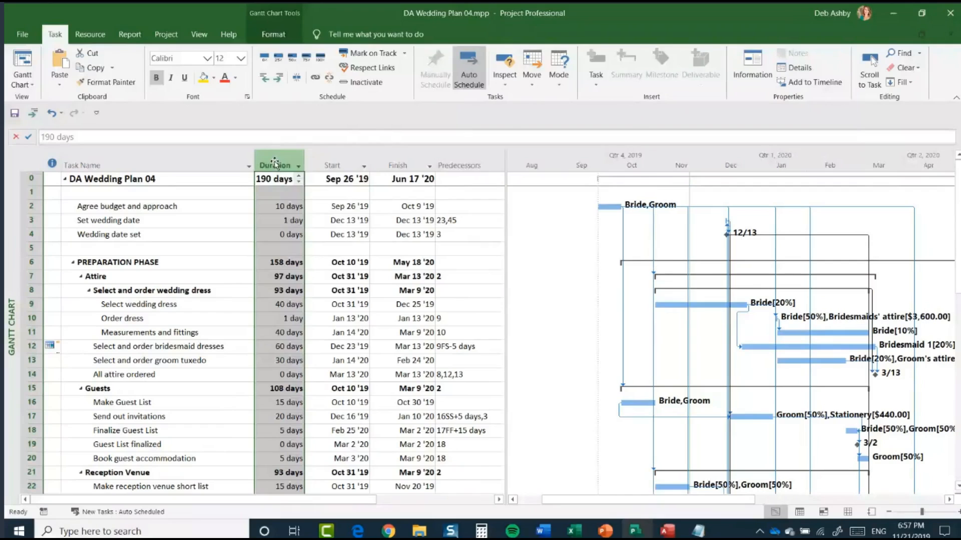
pyautogui.rightClick(274, 162)
pyautogui.click(337, 248)
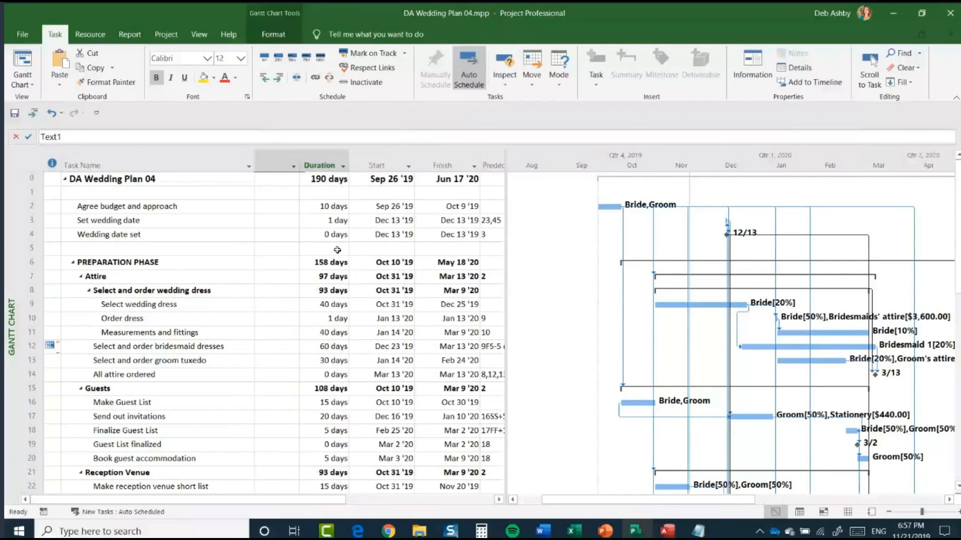
pyautogui.moveTo(376, 199); pyautogui.dragTo(368, 314)
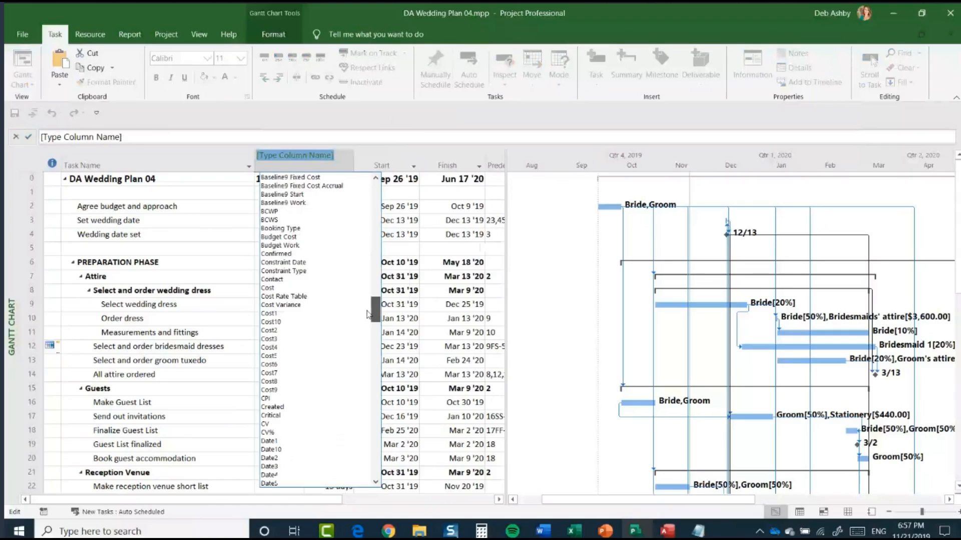
pyautogui.click(269, 288)
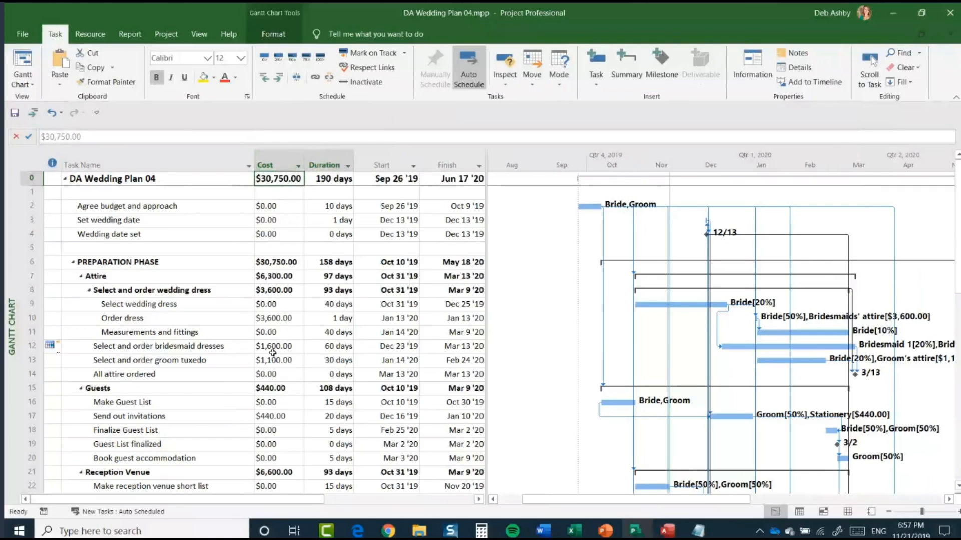
# Review the costs of all tasks down to Wedding day, and view the project statistics from the project information
pyautogui.scroll(-2, 273, 353)
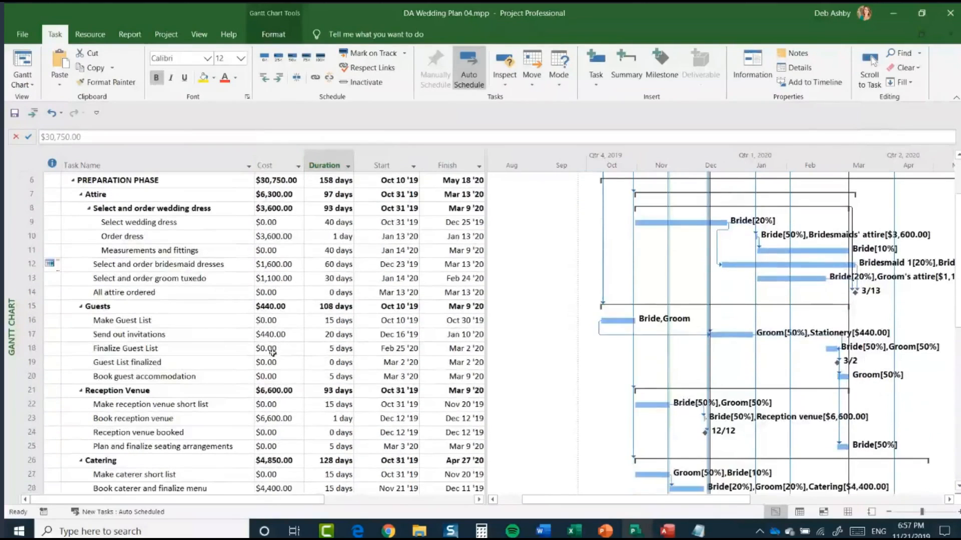
pyautogui.scroll(-4, 273, 353)
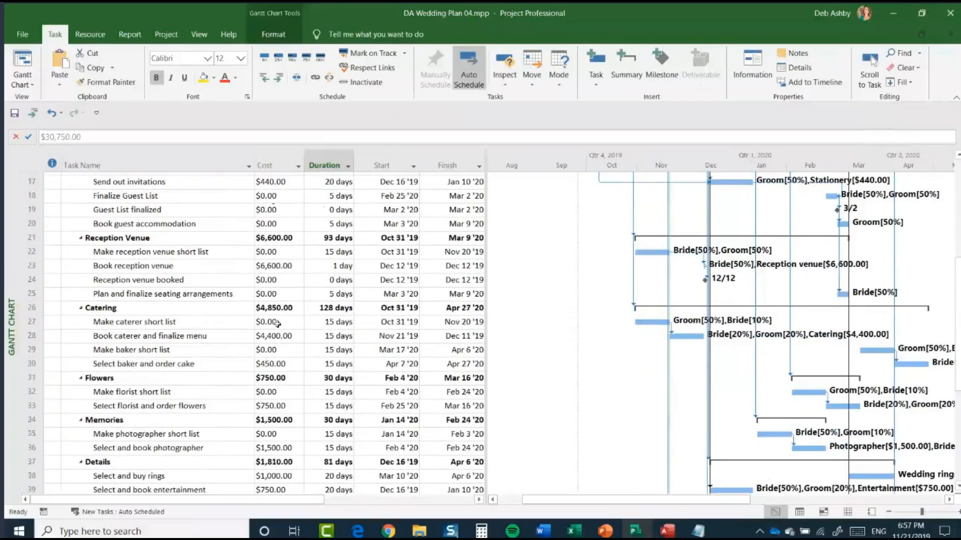
pyautogui.scroll(-5, 277, 324)
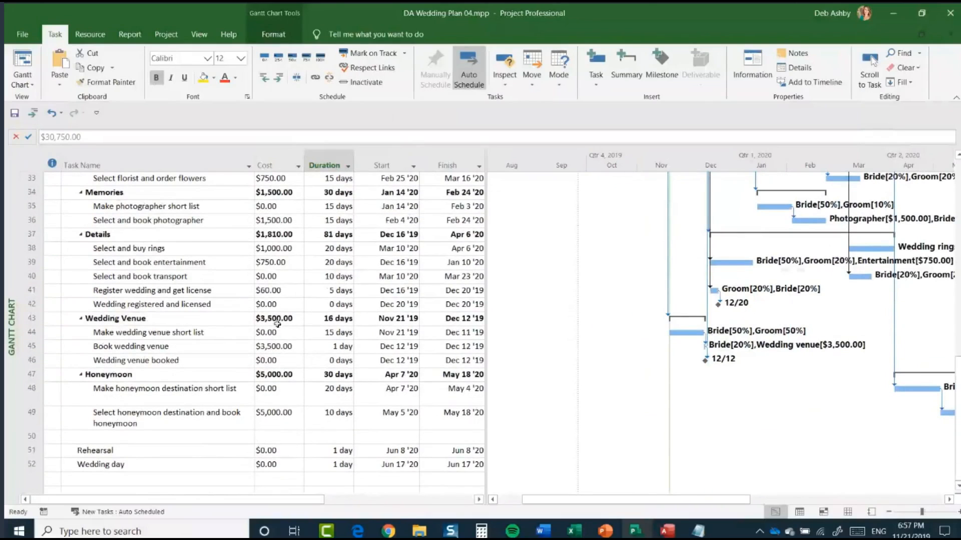
pyautogui.scroll(2, 278, 323)
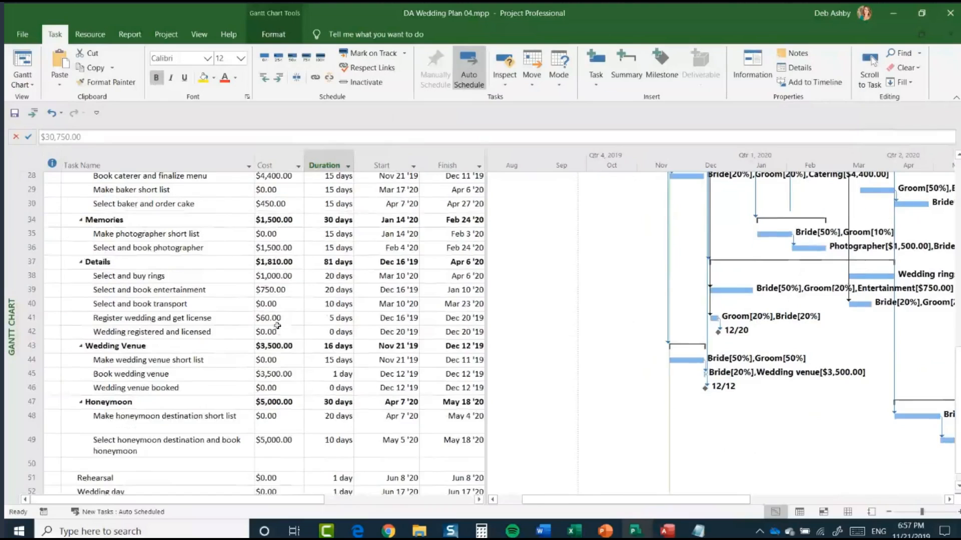
pyautogui.scroll(10, 277, 326)
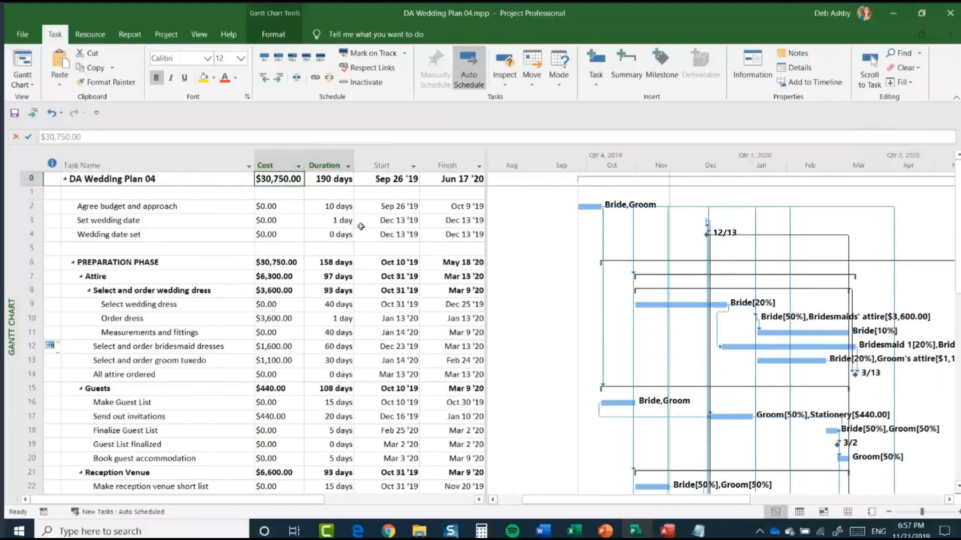
pyautogui.click(165, 36)
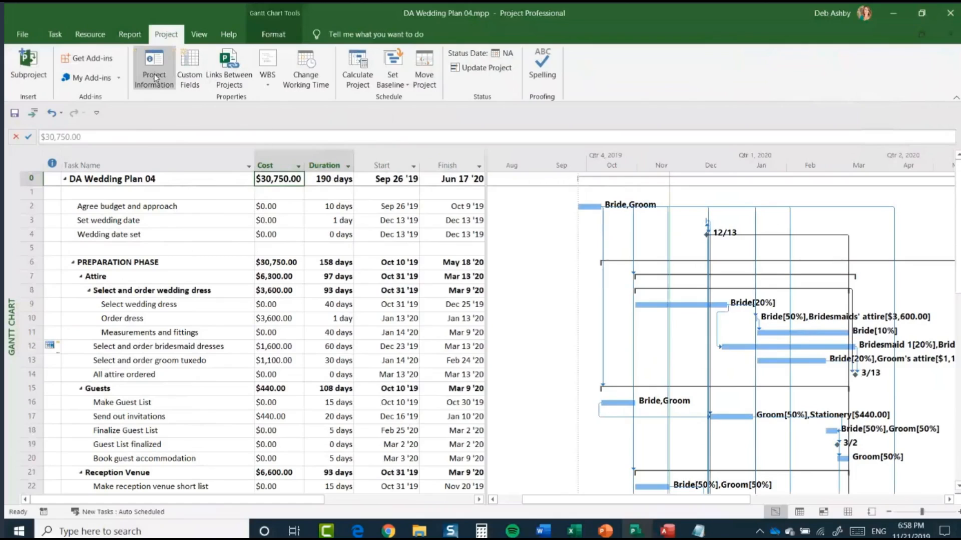
pyautogui.click(155, 75)
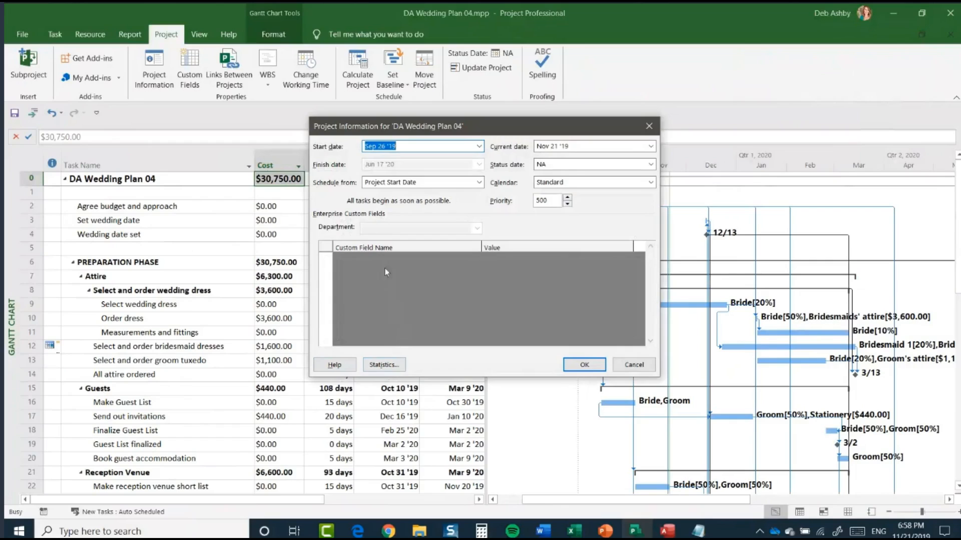
pyautogui.click(384, 366)
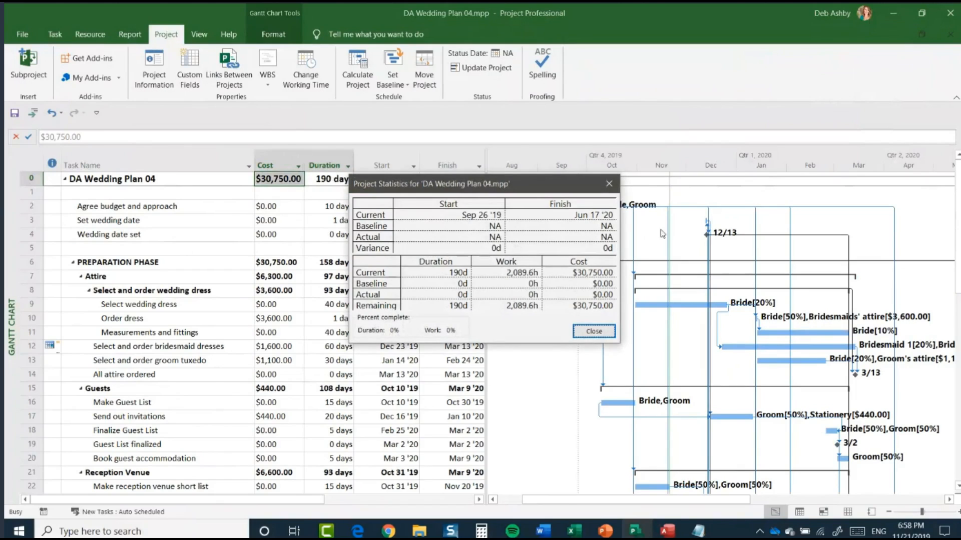
pyautogui.click(591, 332)
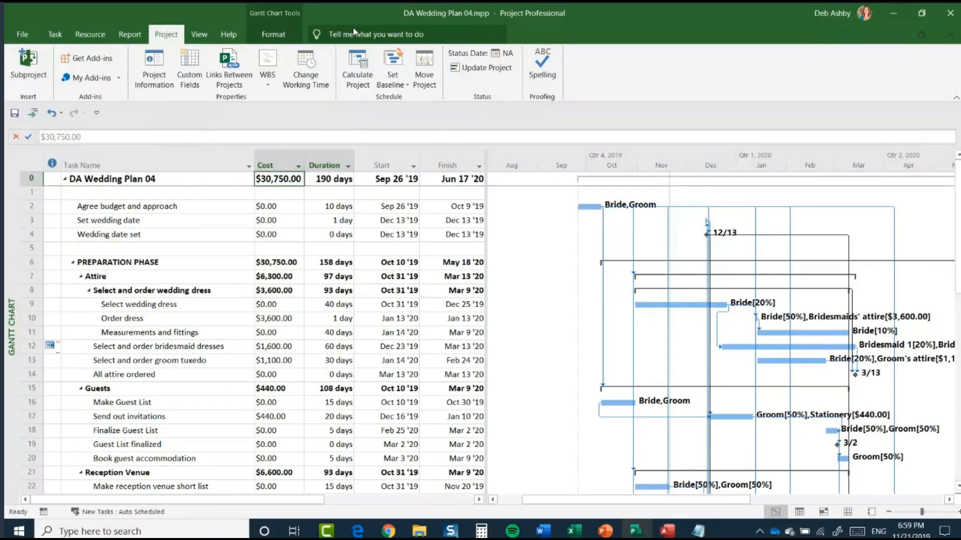
# Apply the Baseline task table to the Gantt Chart view
pyautogui.click(199, 35)
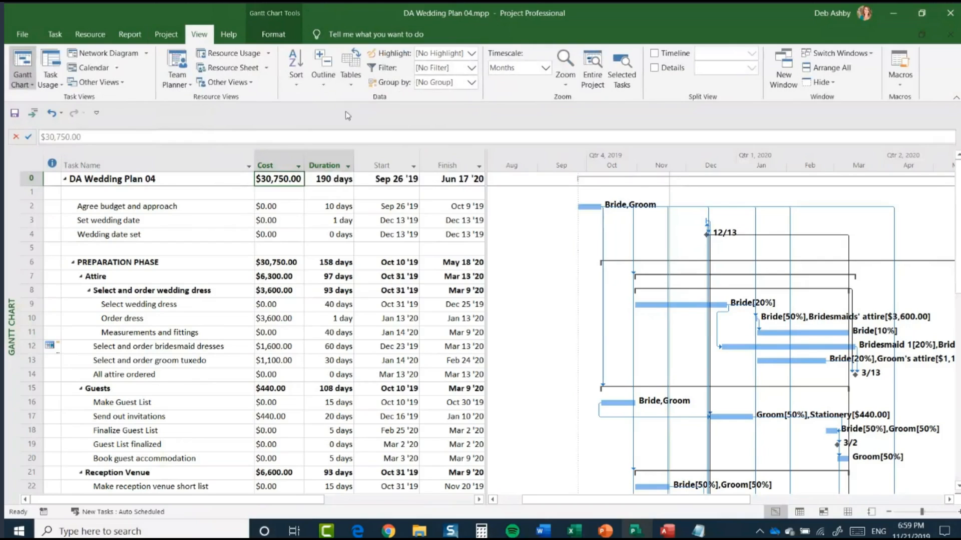
pyautogui.click(351, 83)
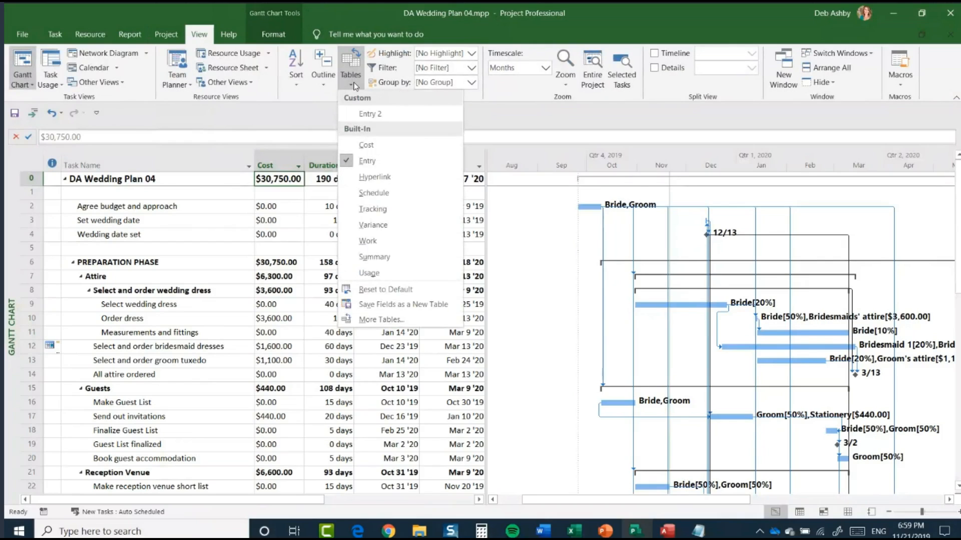
pyautogui.click(381, 320)
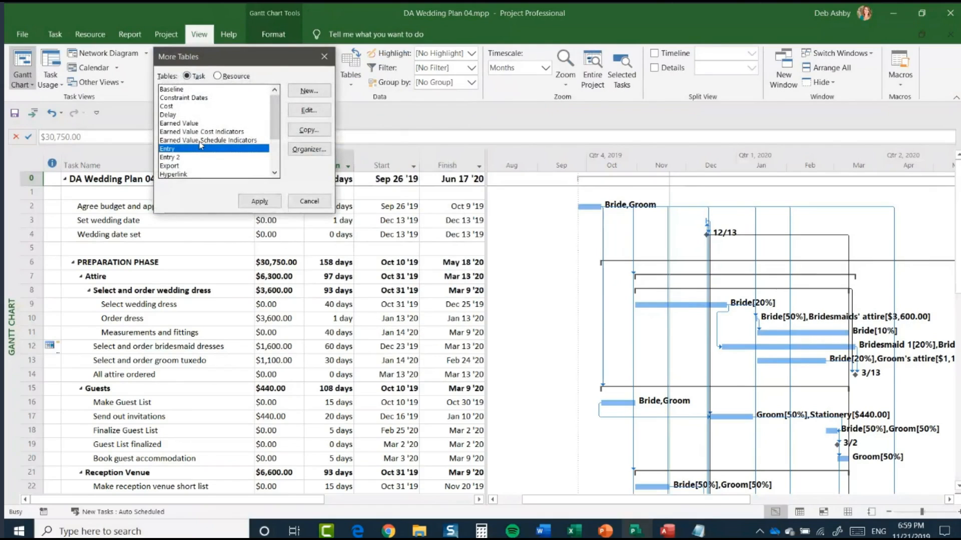
pyautogui.click(172, 90)
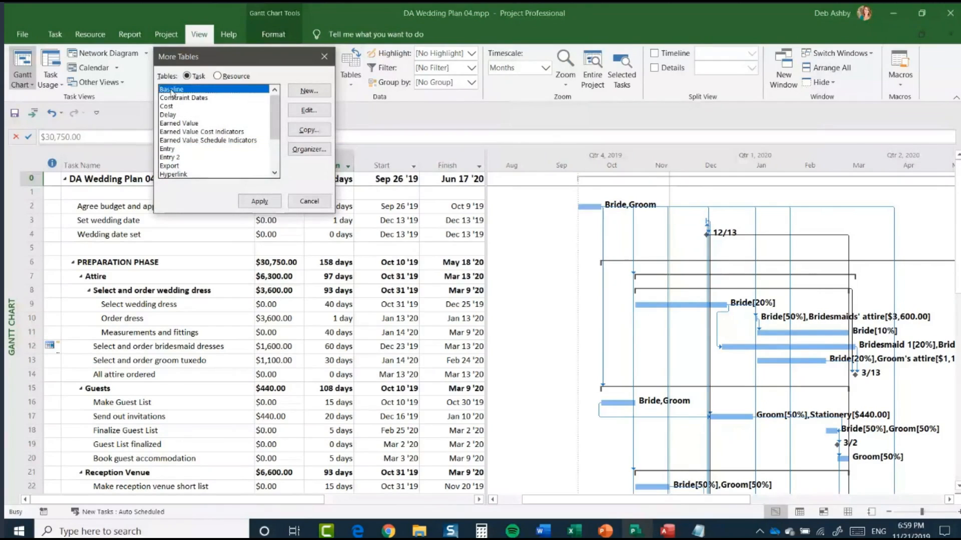
pyautogui.click(265, 201)
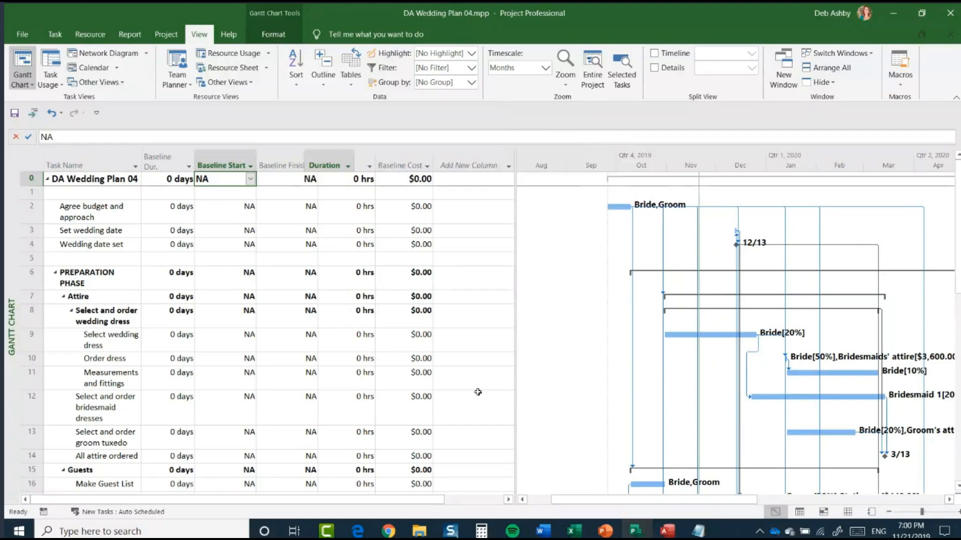
# Set the standard Baseline for the entire project
pyautogui.click(166, 35)
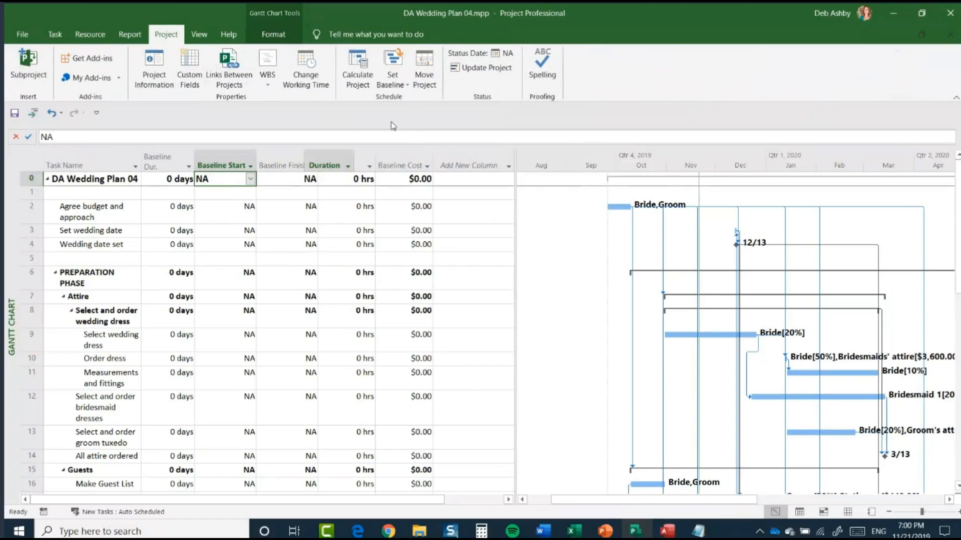
pyautogui.click(406, 87)
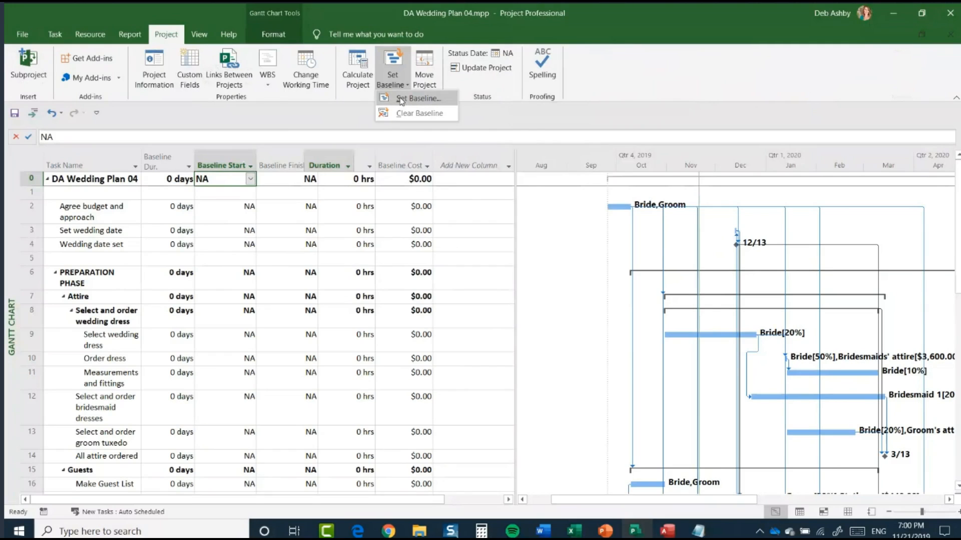
pyautogui.click(401, 98)
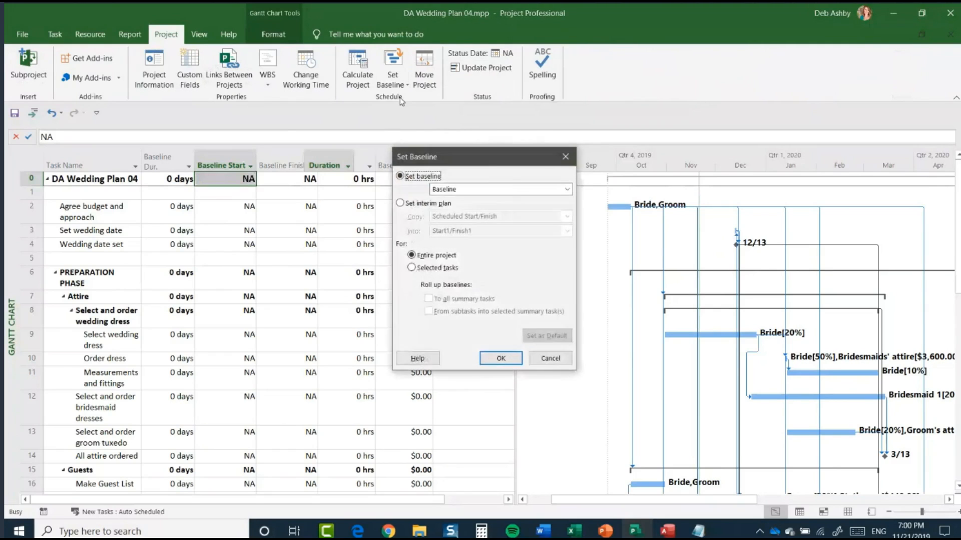
pyautogui.moveTo(472, 156); pyautogui.dragTo(431, 141)
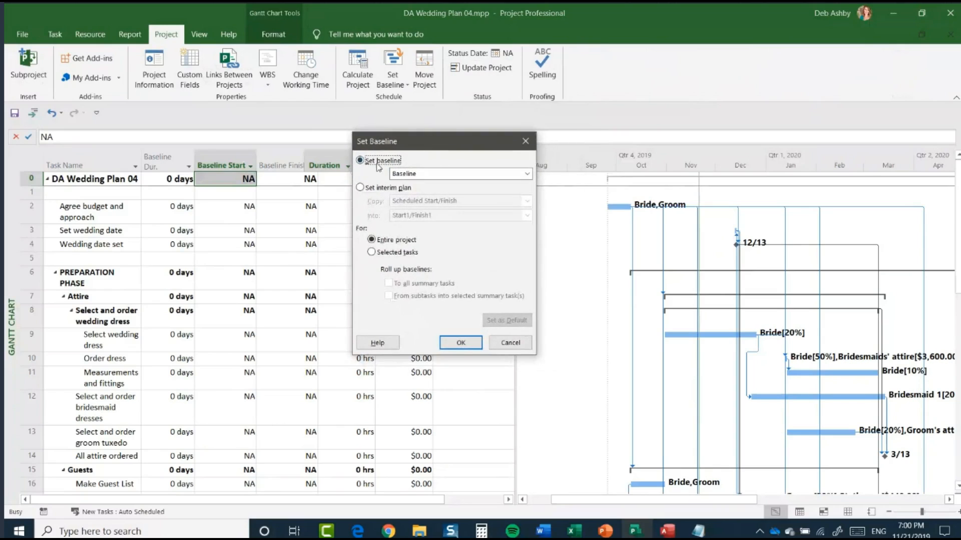
pyautogui.click(527, 175)
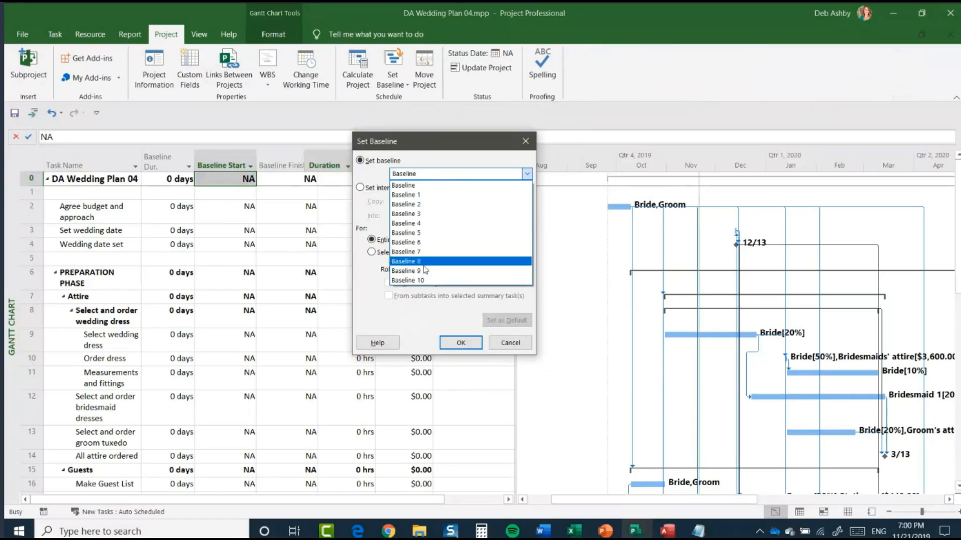
pyautogui.click(425, 186)
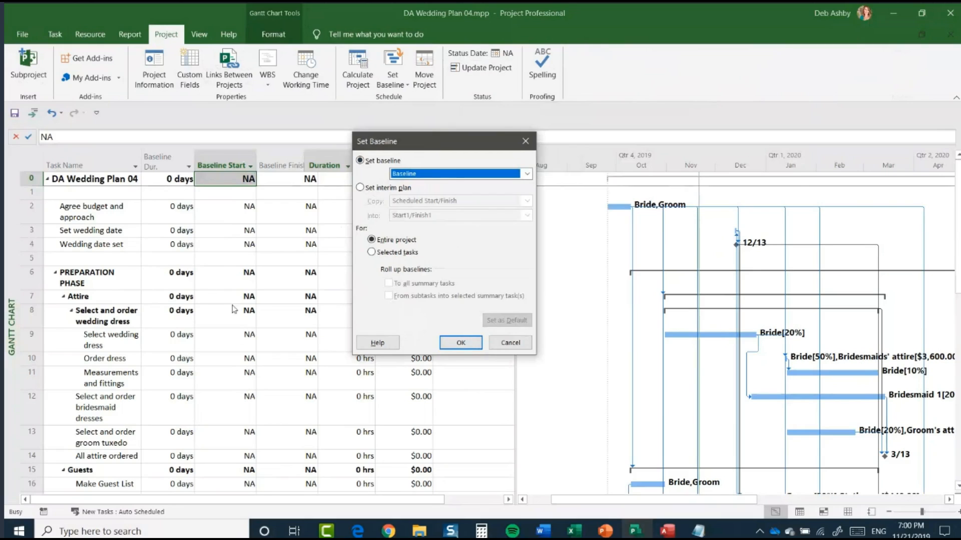
pyautogui.click(457, 344)
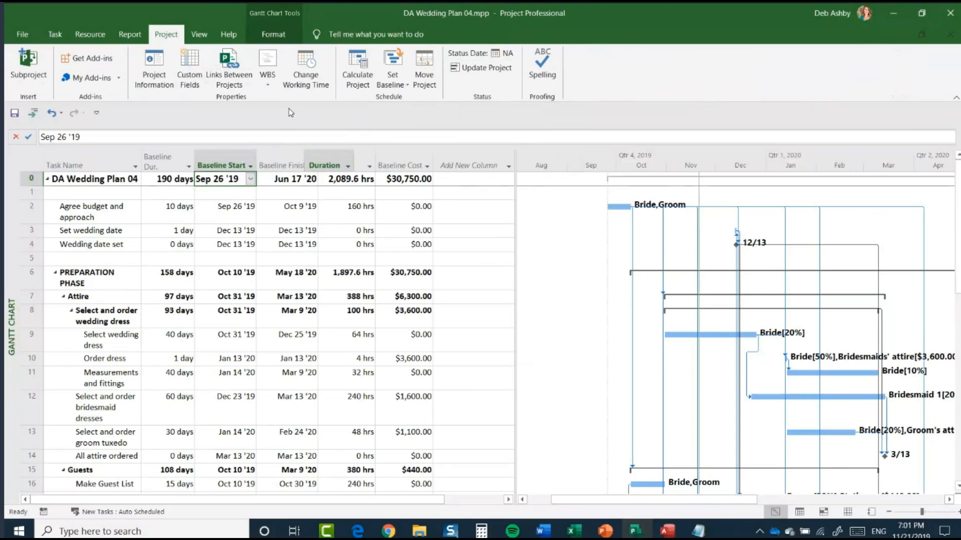
# Reopen the Set Baseline settings, check the list of available baselines, and close them with the saved Baseline still selected
pyautogui.click(402, 80)
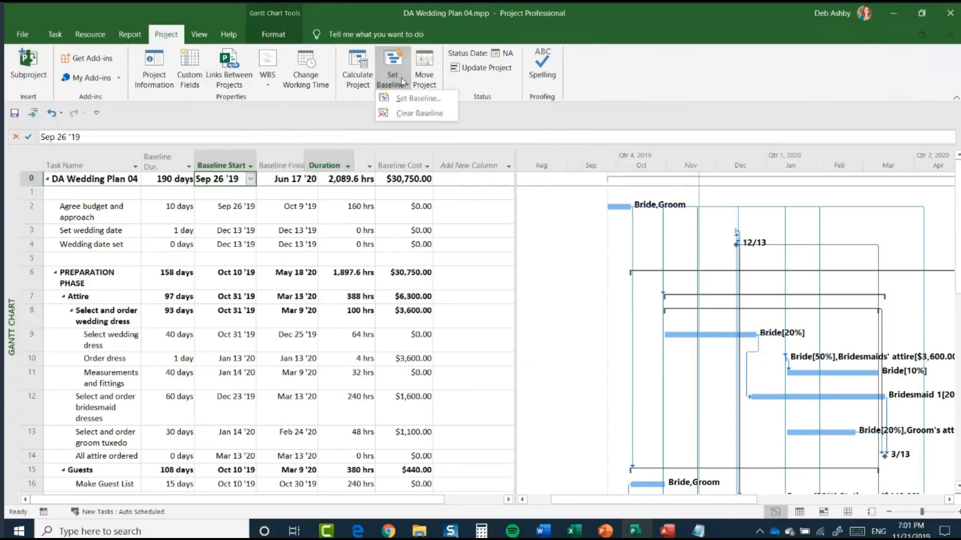
pyautogui.click(411, 99)
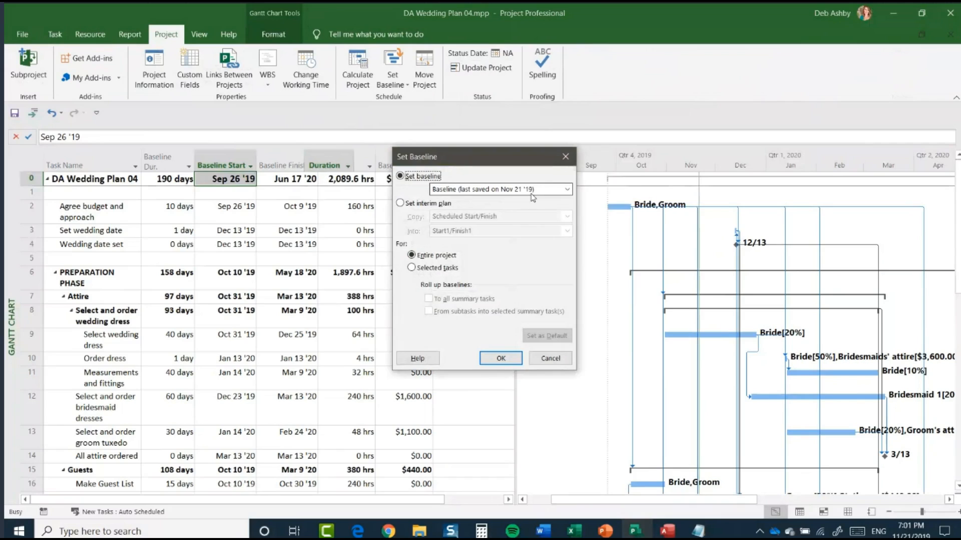
pyautogui.click(567, 189)
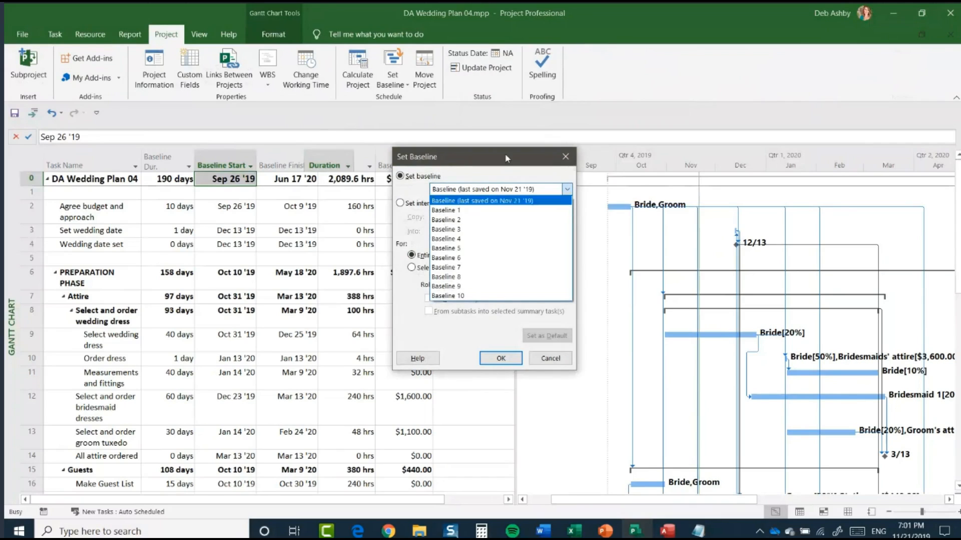
pyautogui.click(461, 201)
pyautogui.press('Return')
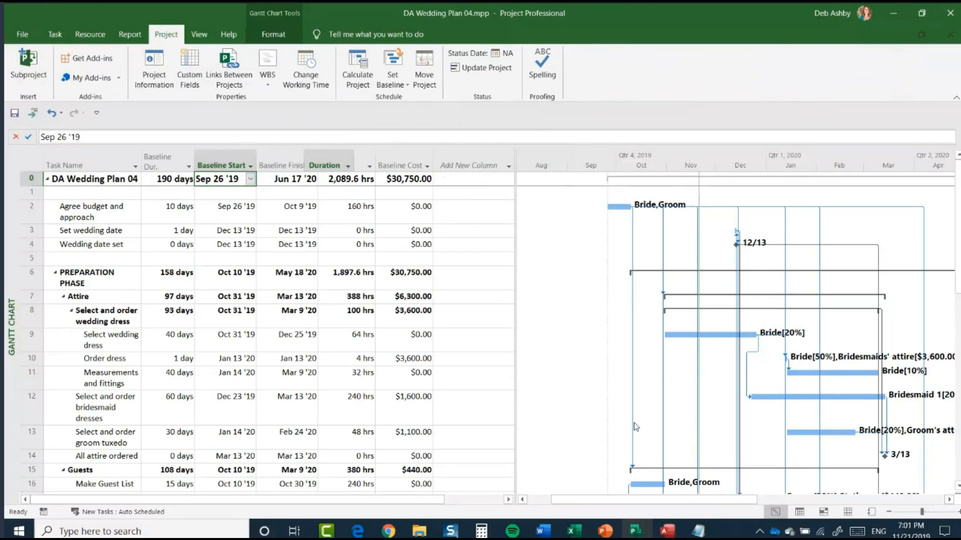
# Switch to the Project Basics - Part 2 presentation in PowerPoint and start the slide show from the Further Reading slide
pyautogui.click(607, 532)
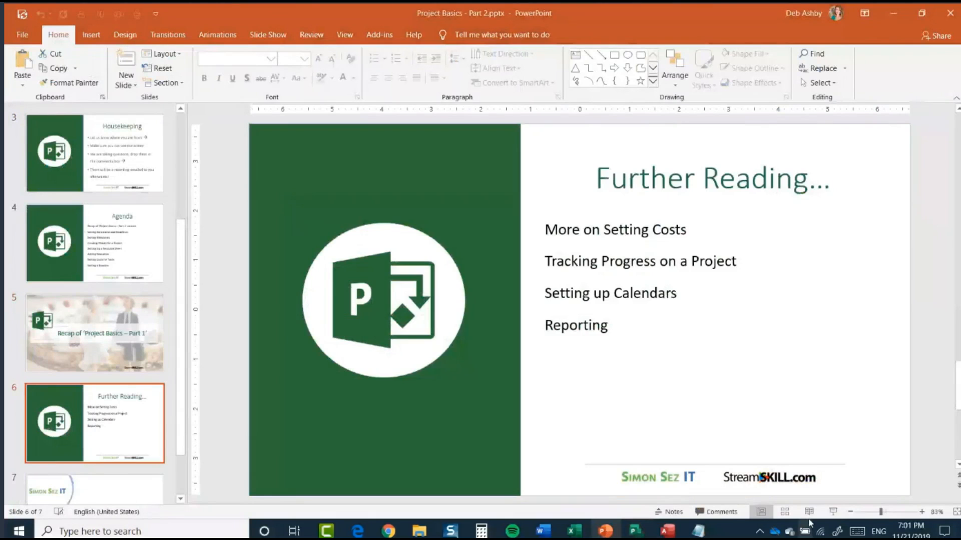
pyautogui.click(833, 512)
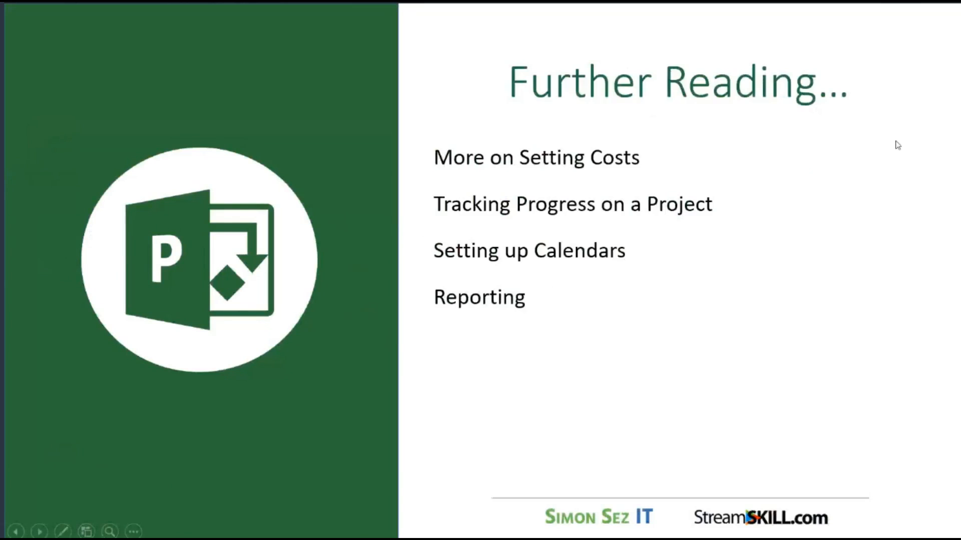
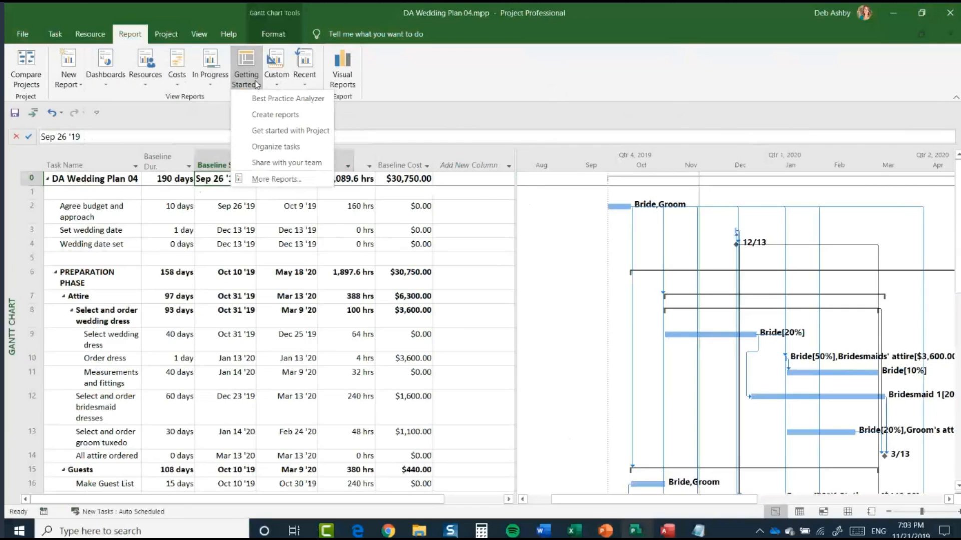
# Browse the Resources, Costs, In Progress, Getting Started, New Report, Recent and Custom categories in the full Reports list, then close it without selecting a report
pyautogui.click(276, 180)
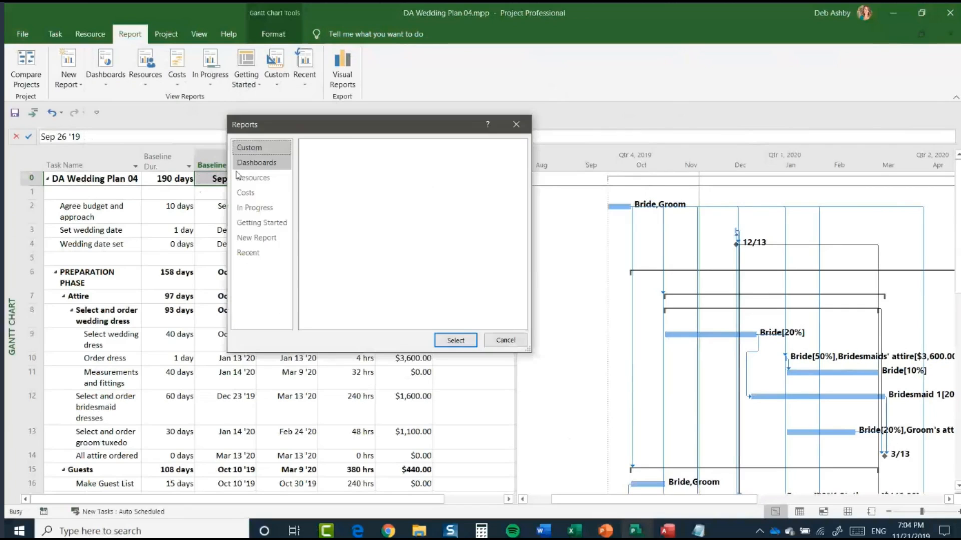
pyautogui.click(265, 179)
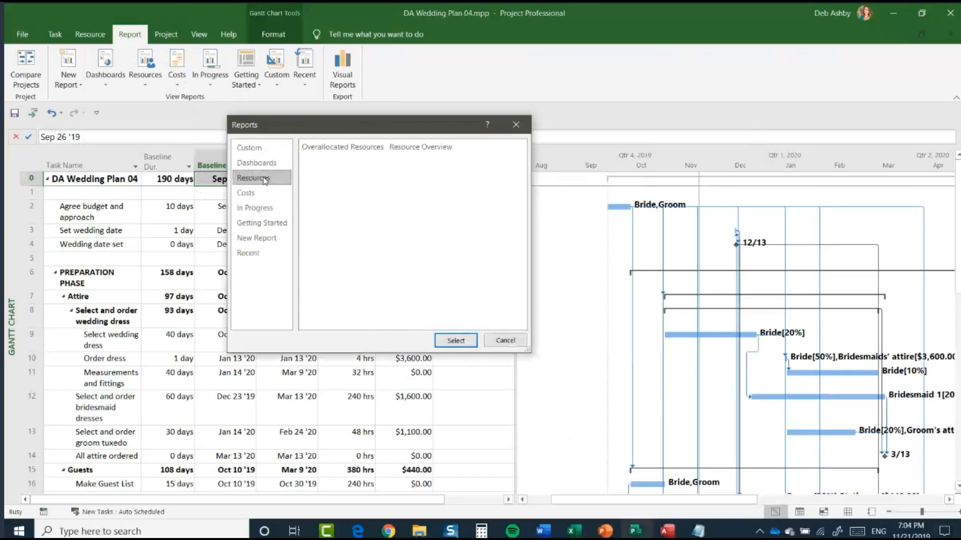
pyautogui.click(260, 195)
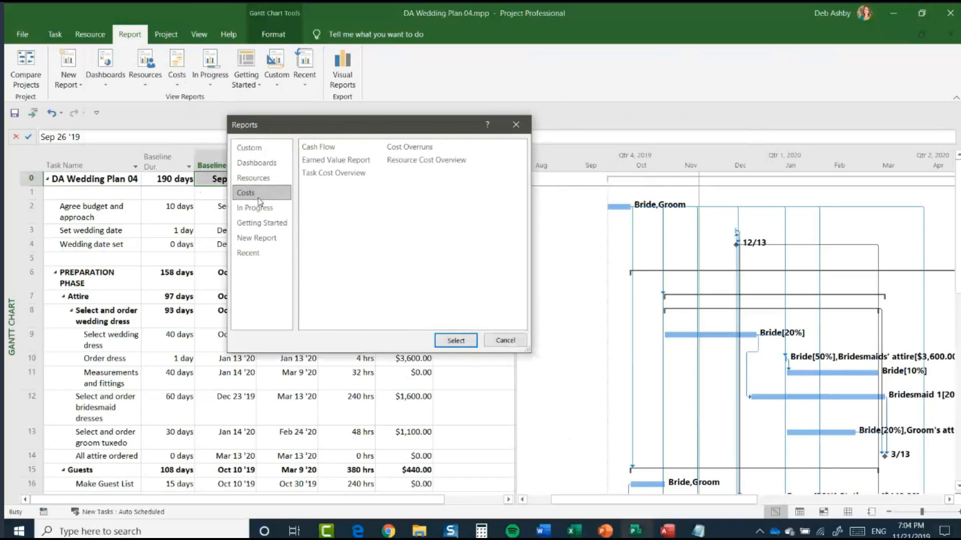
pyautogui.click(256, 208)
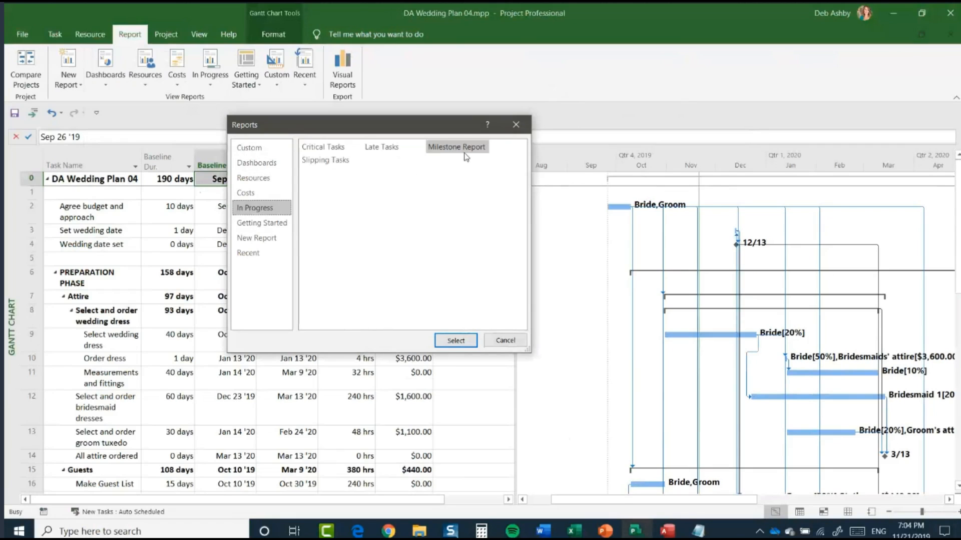
pyautogui.click(261, 223)
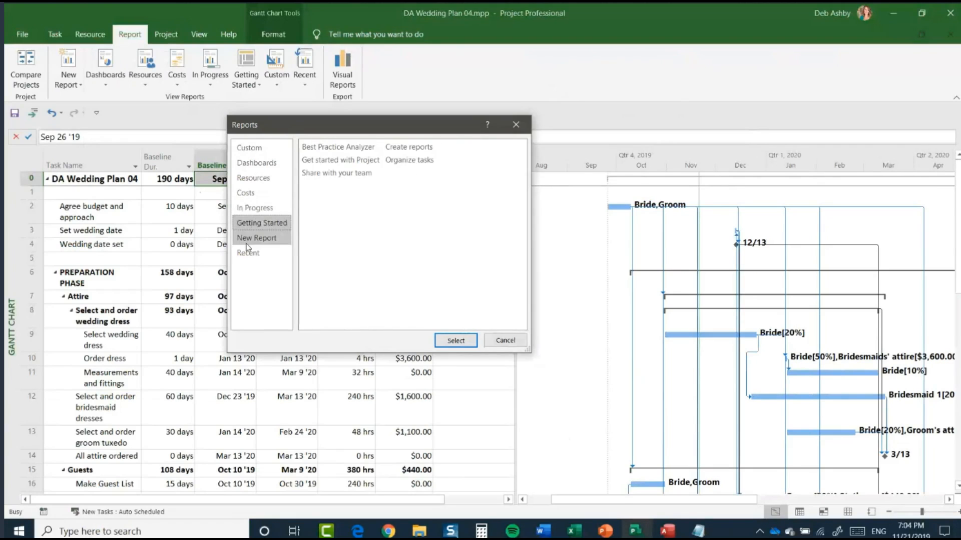
pyautogui.click(248, 240)
pyautogui.click(247, 254)
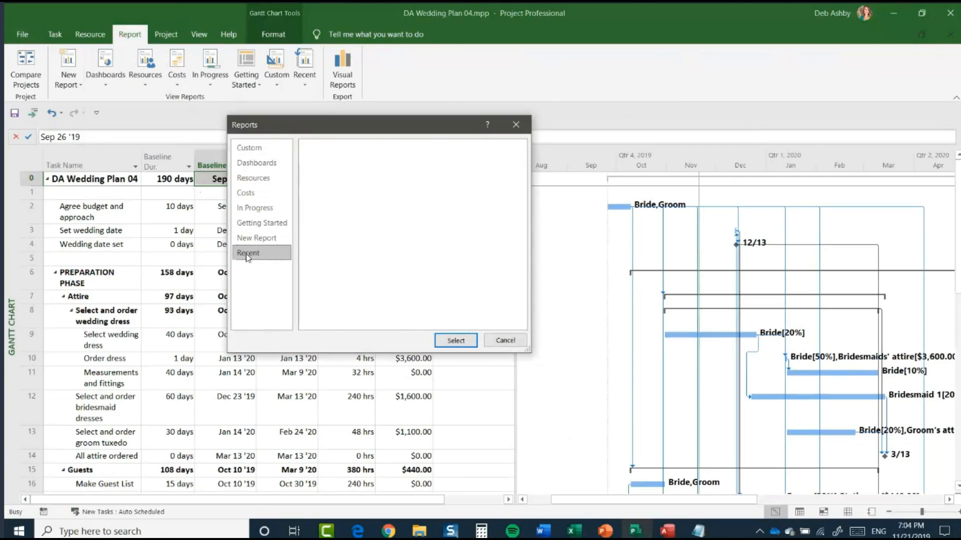
pyautogui.click(254, 147)
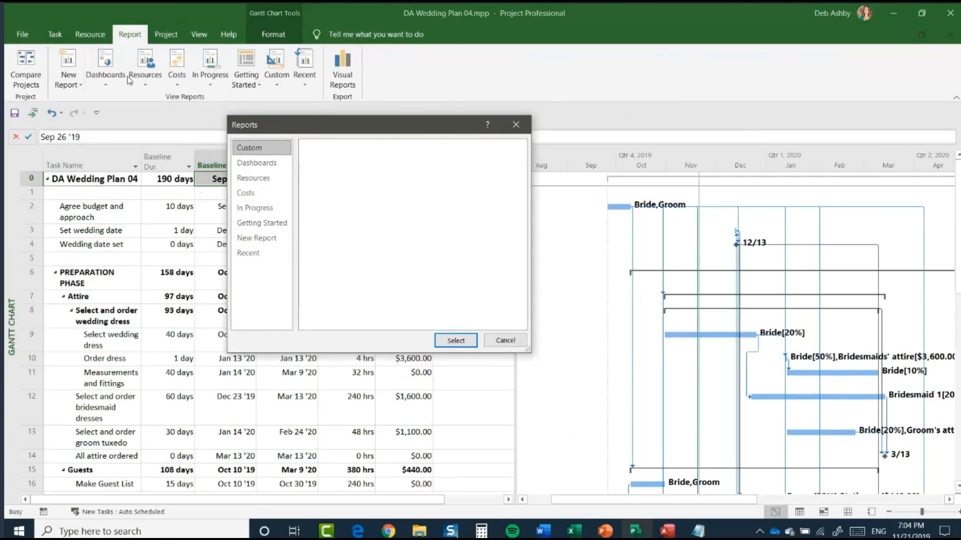
pyautogui.click(488, 340)
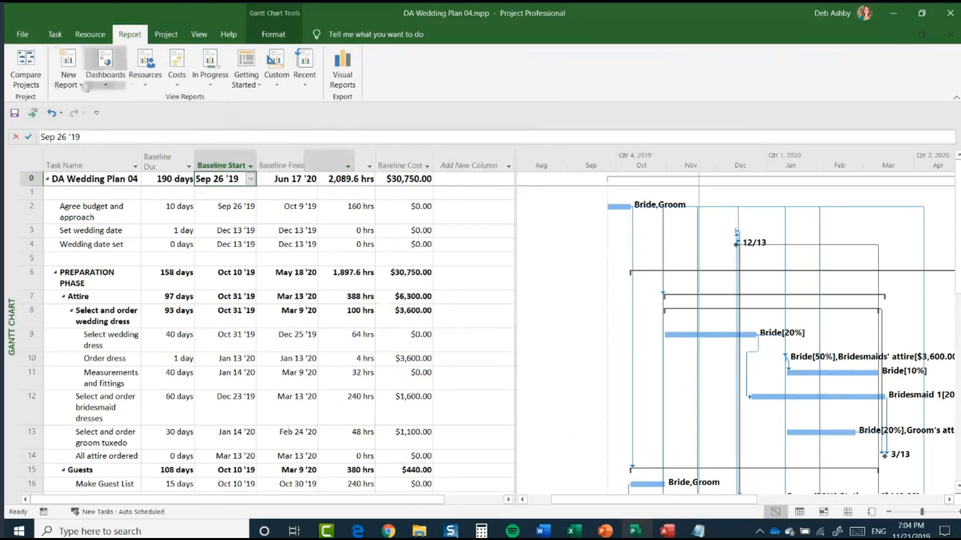
# Review the available new report layouts and the dashboard reports without creating or opening one
pyautogui.click(76, 83)
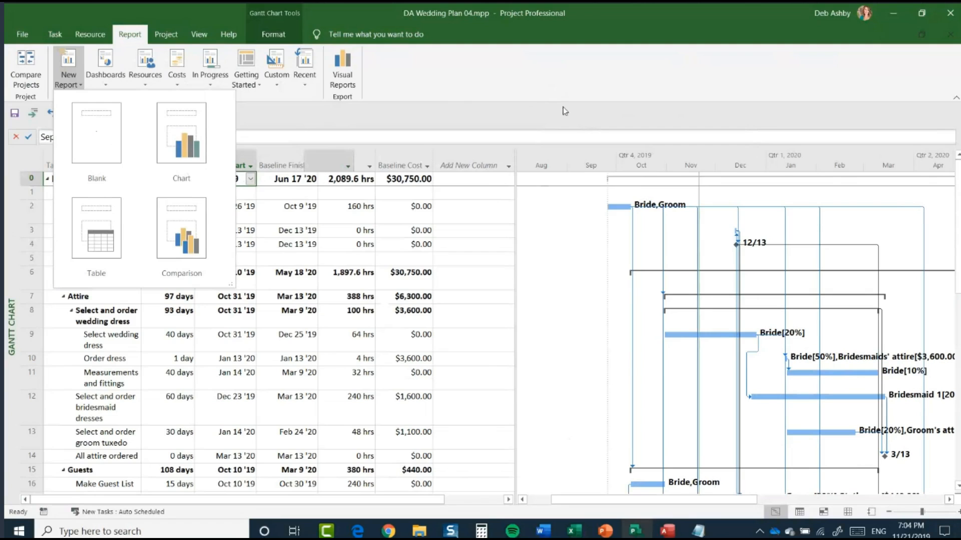
pyautogui.click(534, 107)
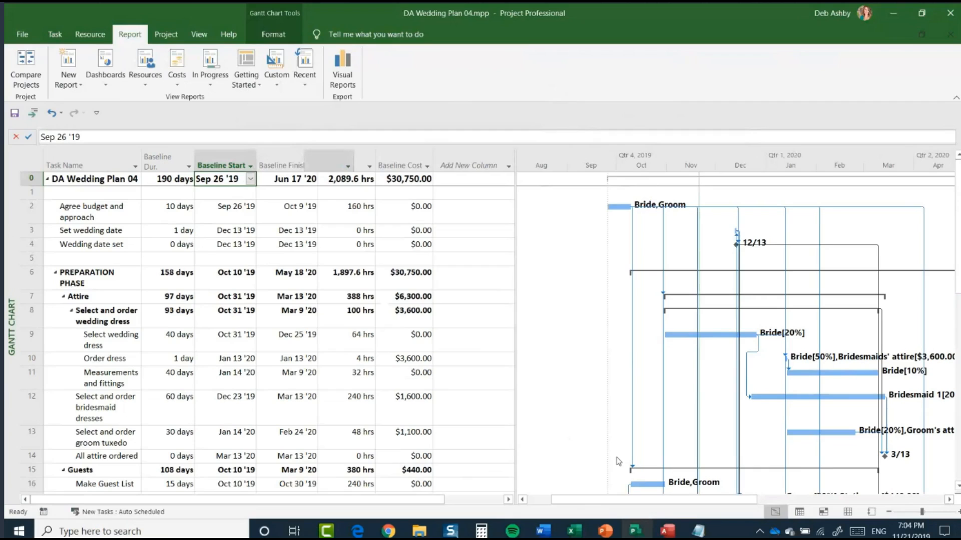
pyautogui.moveTo(591, 507); pyautogui.dragTo(614, 507)
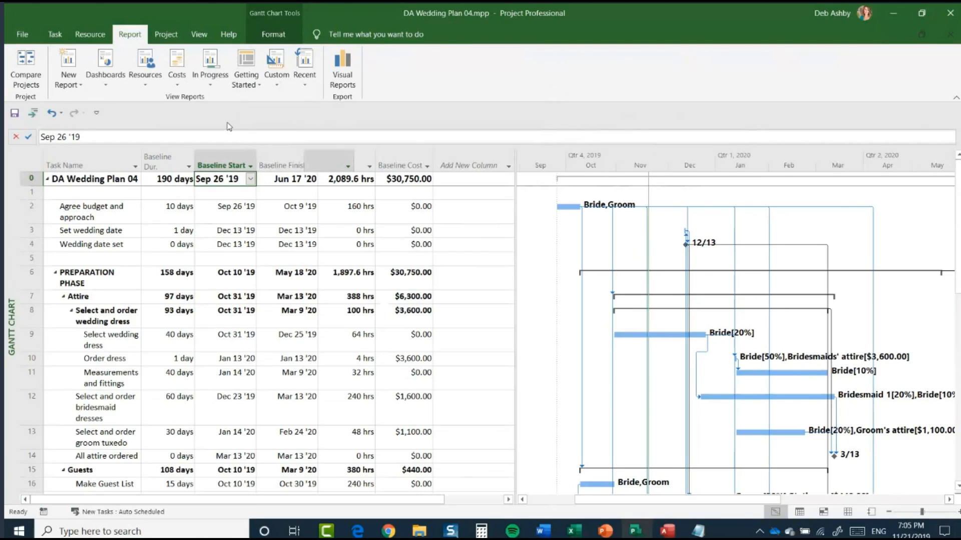
pyautogui.click(107, 84)
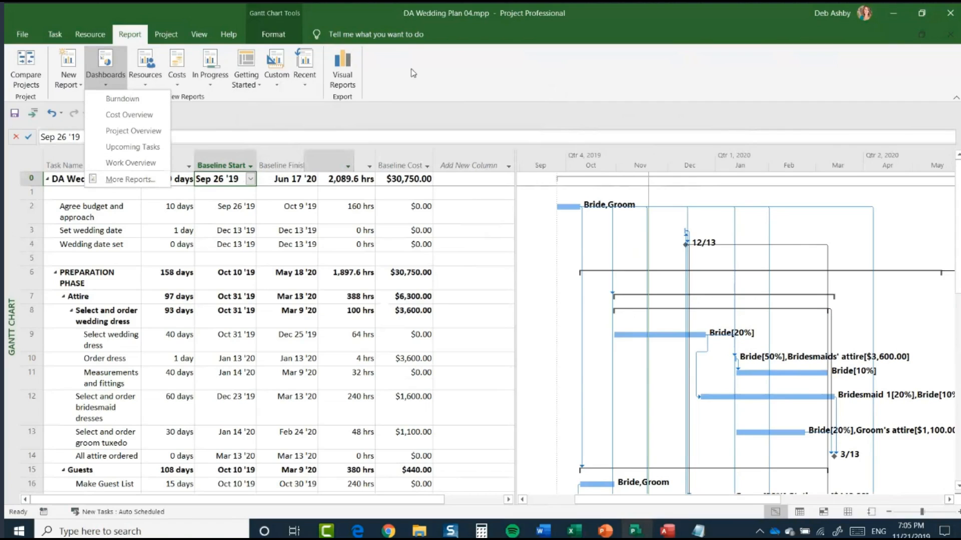
pyautogui.click(488, 87)
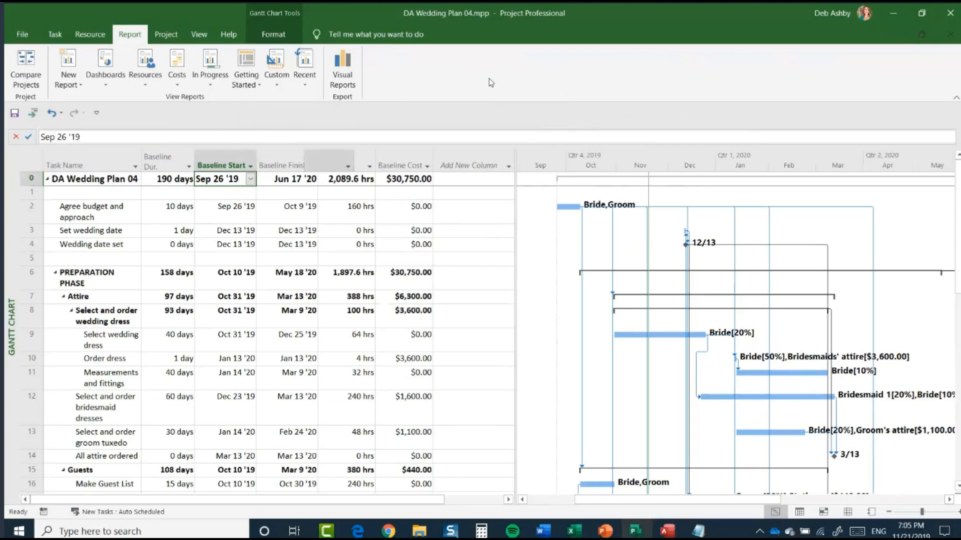
# Show the Resource Sheet, examine the Bride resource's cost rate tables, and close its information without changes
pyautogui.click(849, 514)
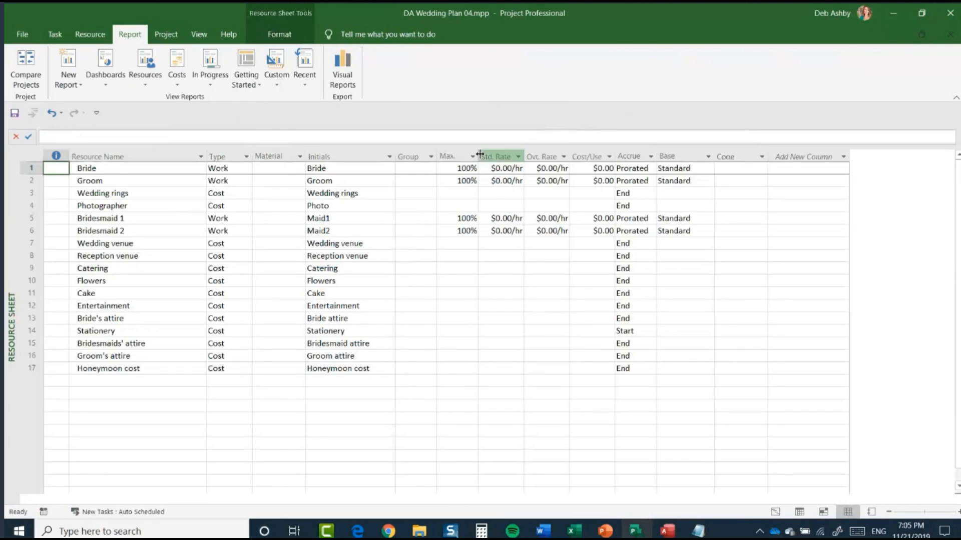
pyautogui.click(101, 168)
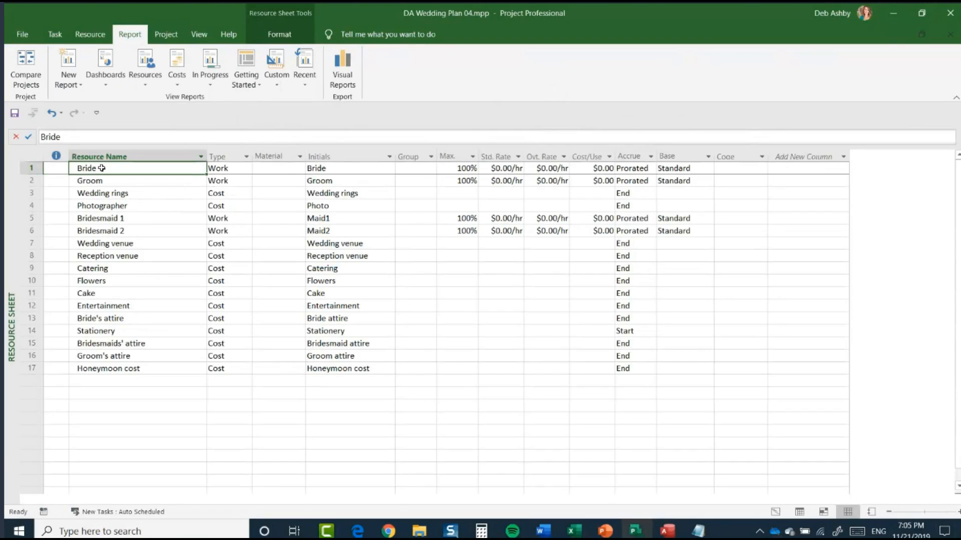
pyautogui.doubleClick(101, 168)
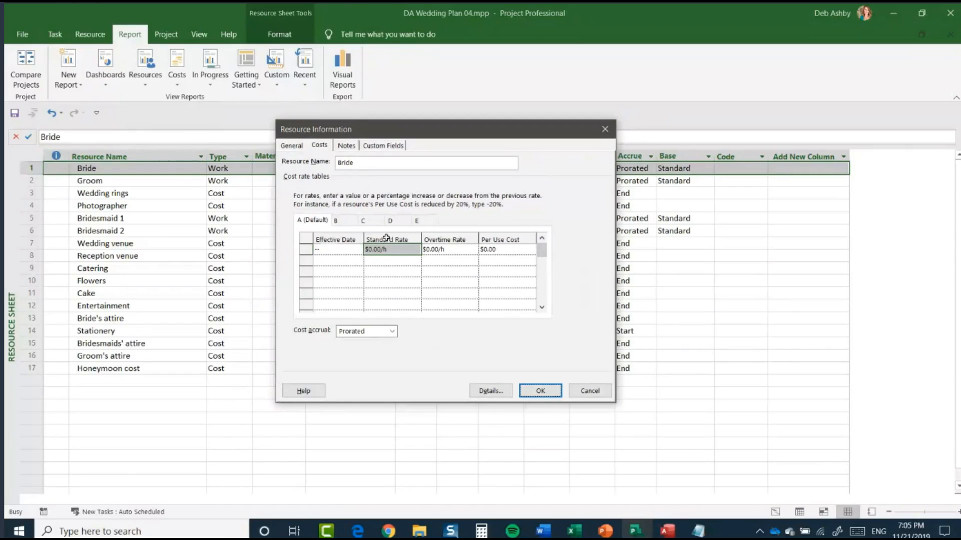
pyautogui.click(595, 394)
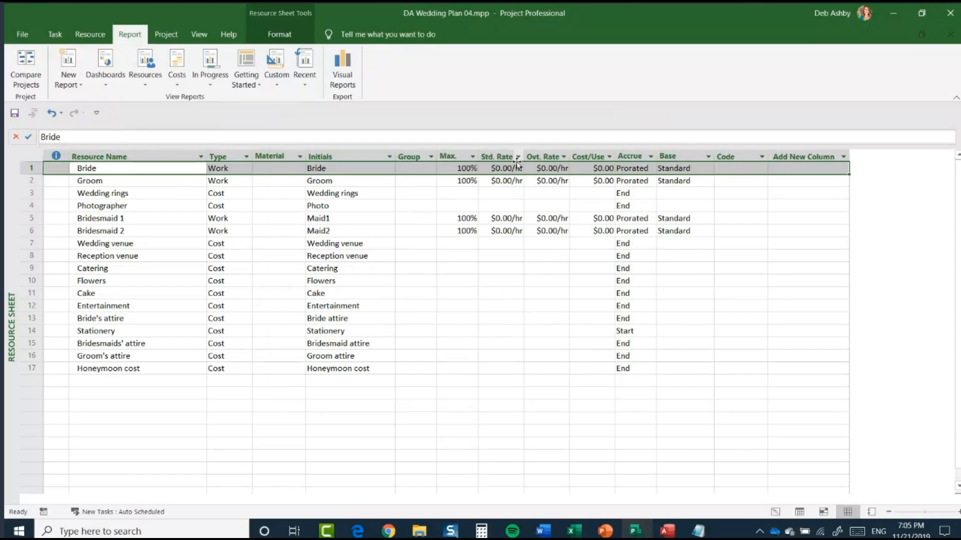
# Browse the fields available for a new Resource Sheet column without adding one, and select the Bride's standard rate
pyautogui.click(518, 157)
pyautogui.click(518, 158)
pyautogui.click(843, 158)
pyautogui.moveTo(880, 199)
pyautogui.mouseDown()
pyautogui.moveTo(897, 318)
pyautogui.moveTo(892, 464)
pyautogui.moveTo(914, 268)
pyautogui.moveTo(881, 238)
pyautogui.moveTo(889, 190)
pyautogui.mouseUp()
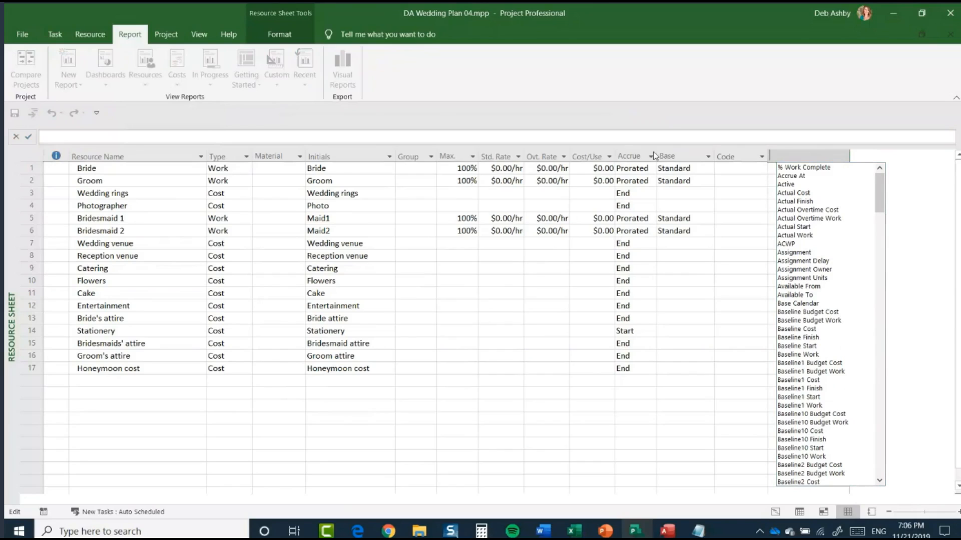
pyautogui.click(648, 104)
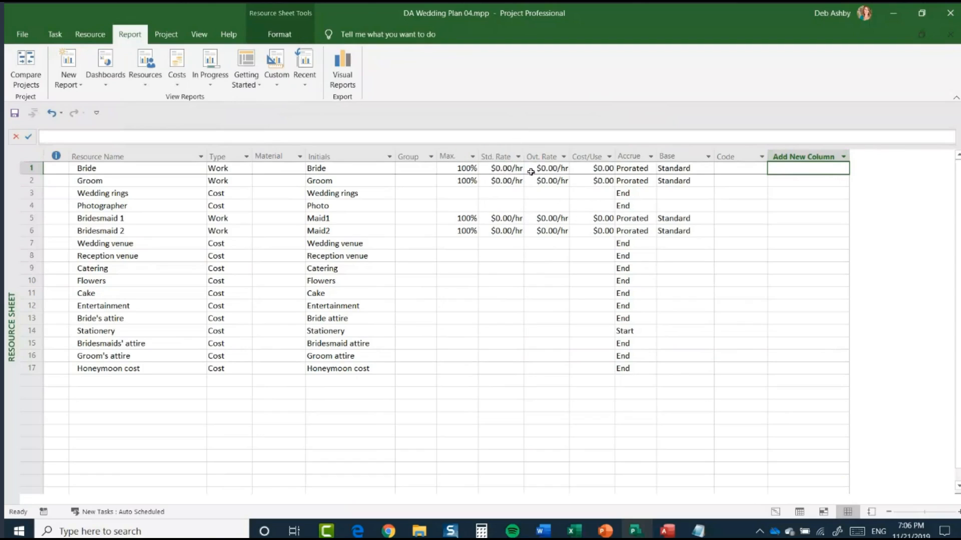
pyautogui.click(510, 168)
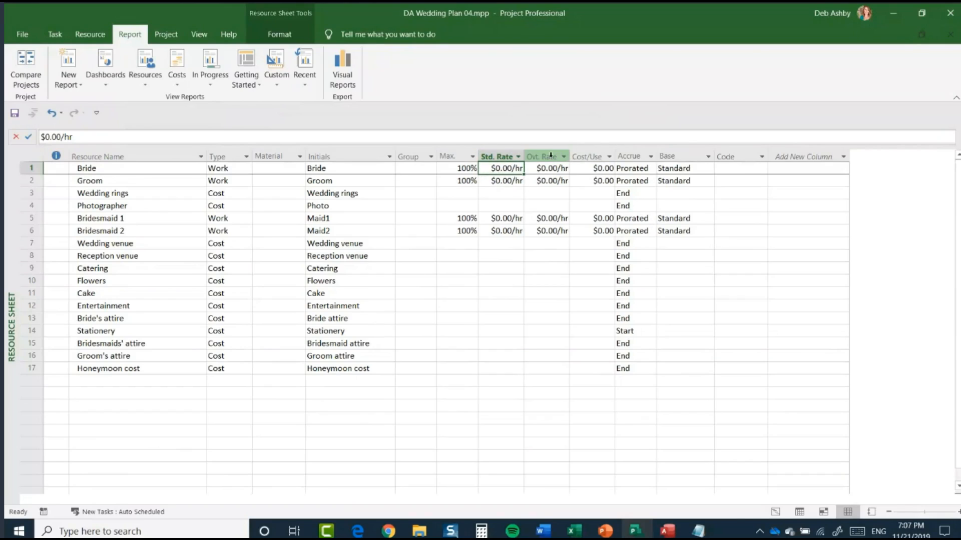
# Return to the Gantt Chart view and slightly widen the task table beside the timeline
pyautogui.moveTo(591, 154)
pyautogui.click(776, 511)
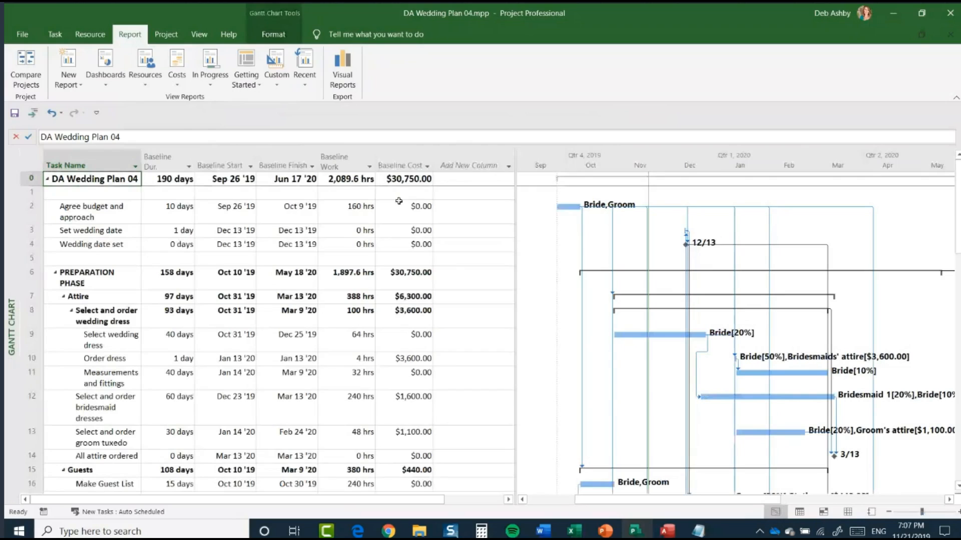
pyautogui.moveTo(516, 210); pyautogui.dragTo(528, 210)
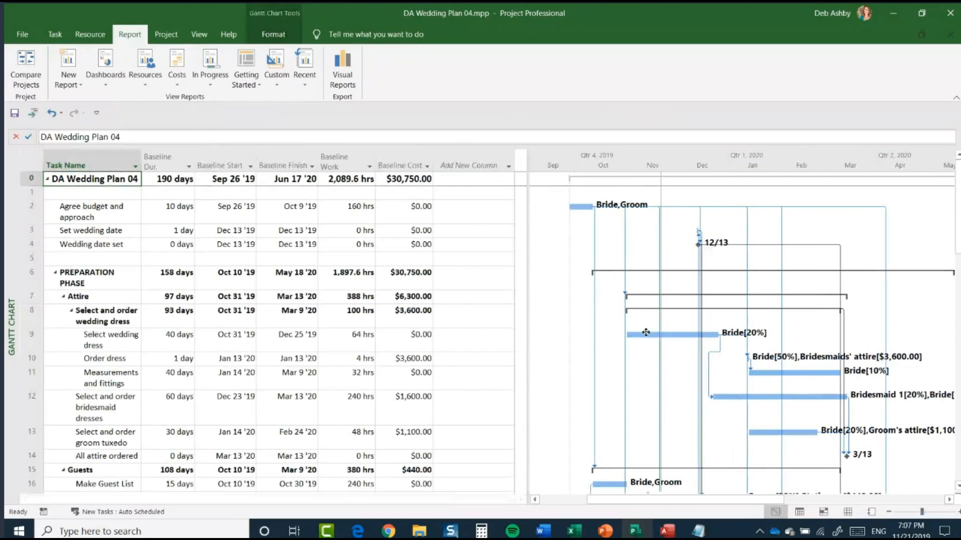
# Review the resources assigned to the Agree budget and approach task in Task Information and close it without changes
pyautogui.moveTo(584, 207)
pyautogui.click(55, 35)
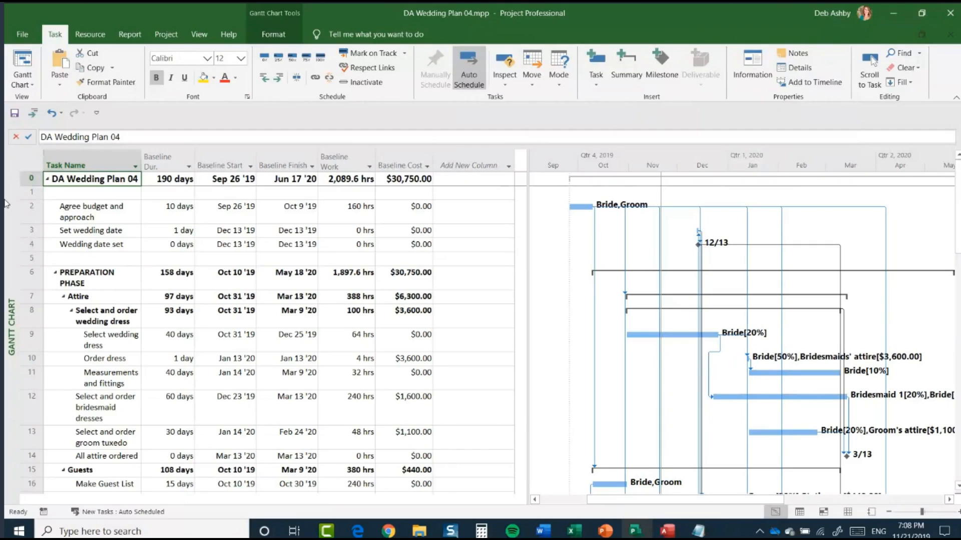
pyautogui.doubleClick(94, 215)
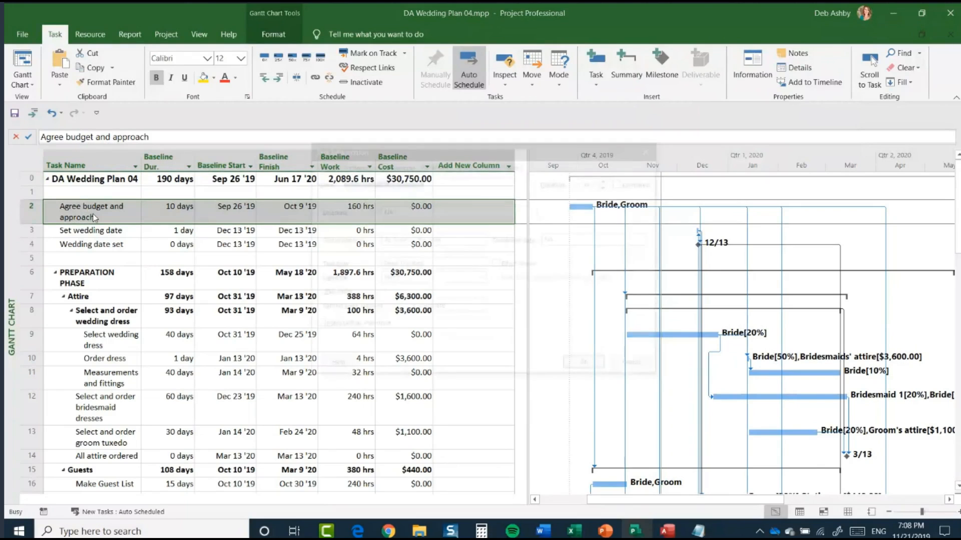
pyautogui.click(398, 164)
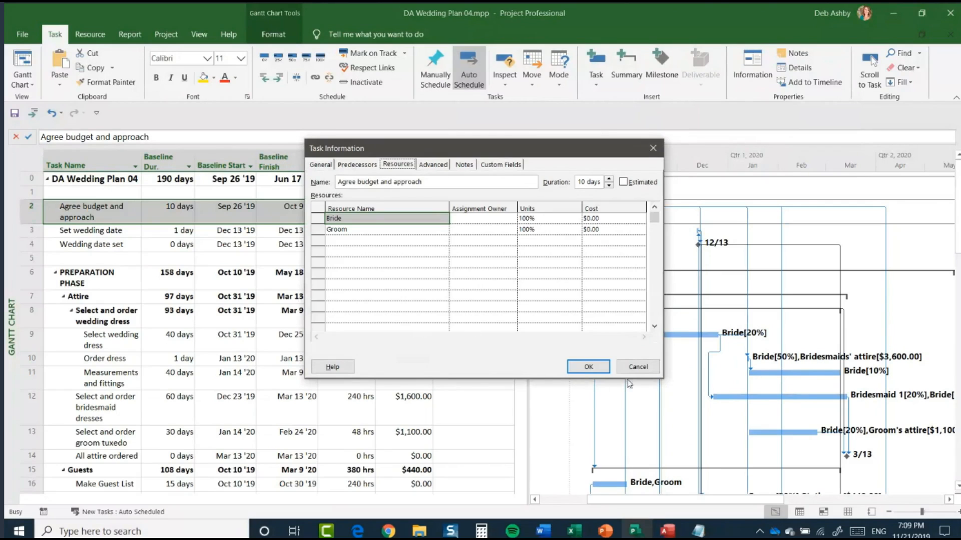
pyautogui.click(642, 372)
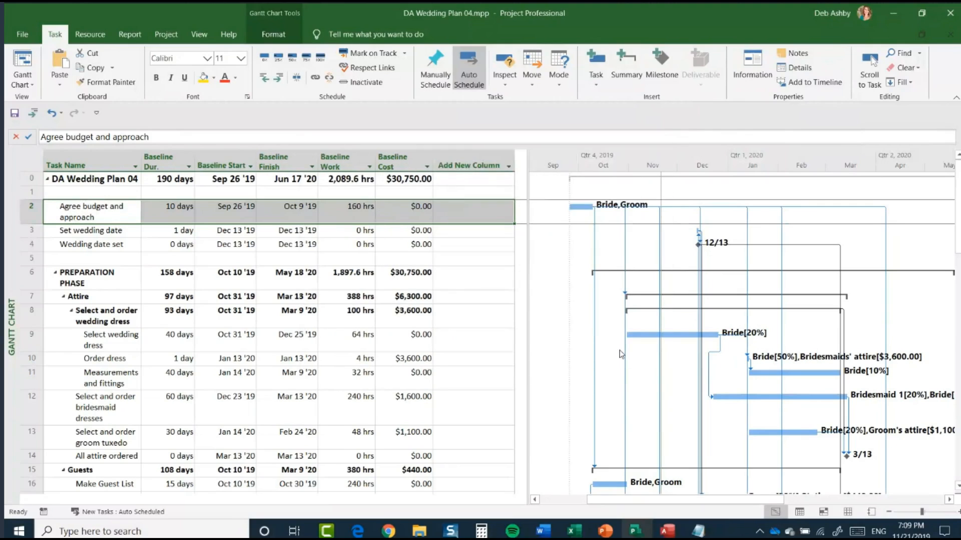